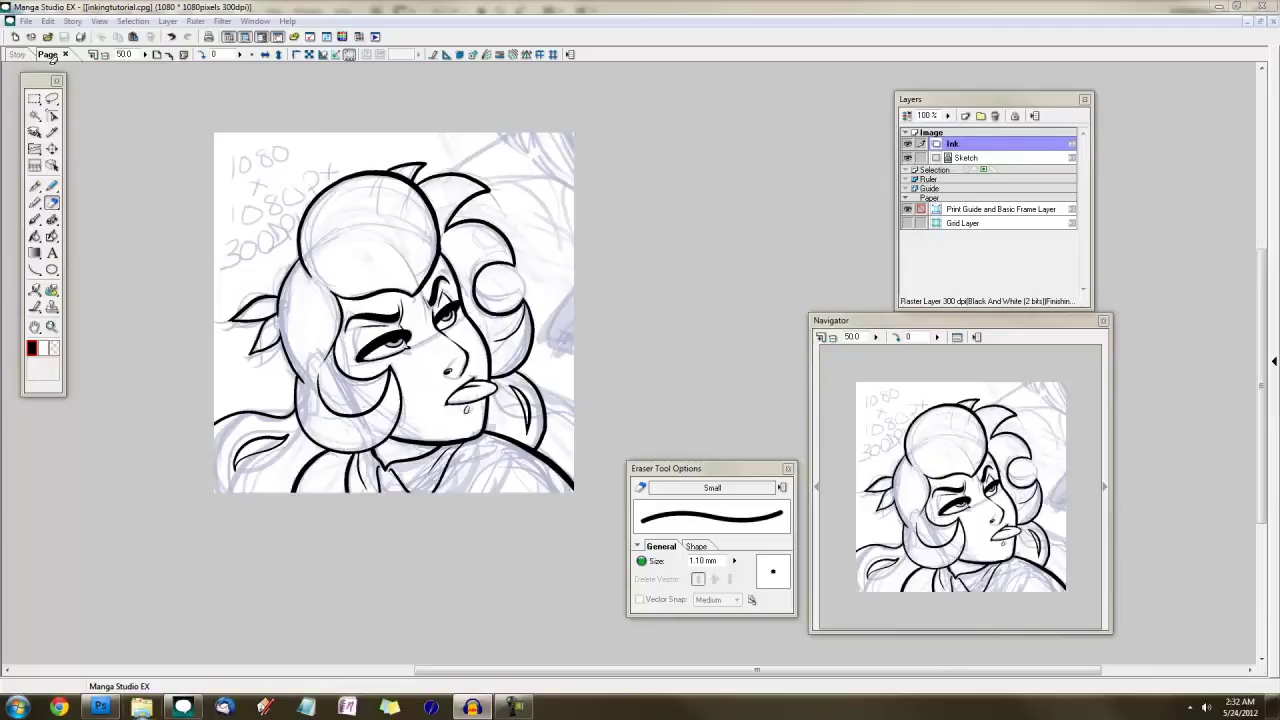
Set up an image export in pixels with Entire Page as the output area and Photoshop as the file type
click(29, 23)
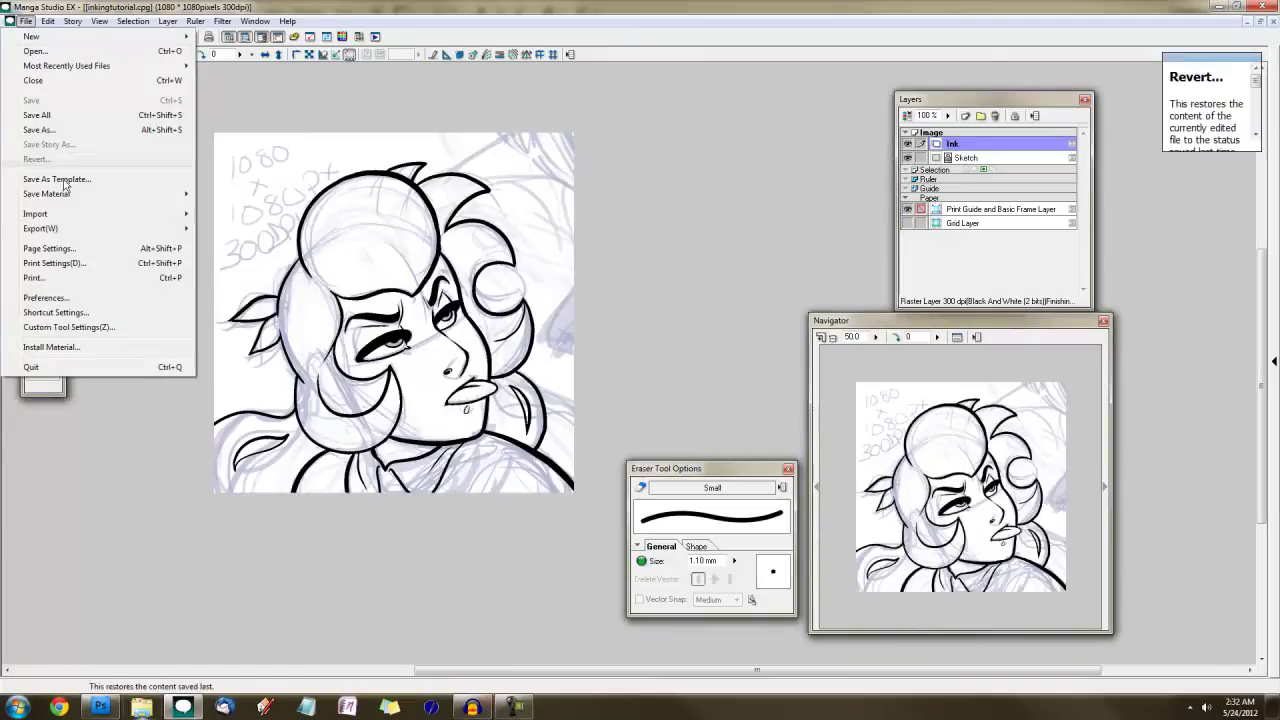
mouse_move(60, 230)
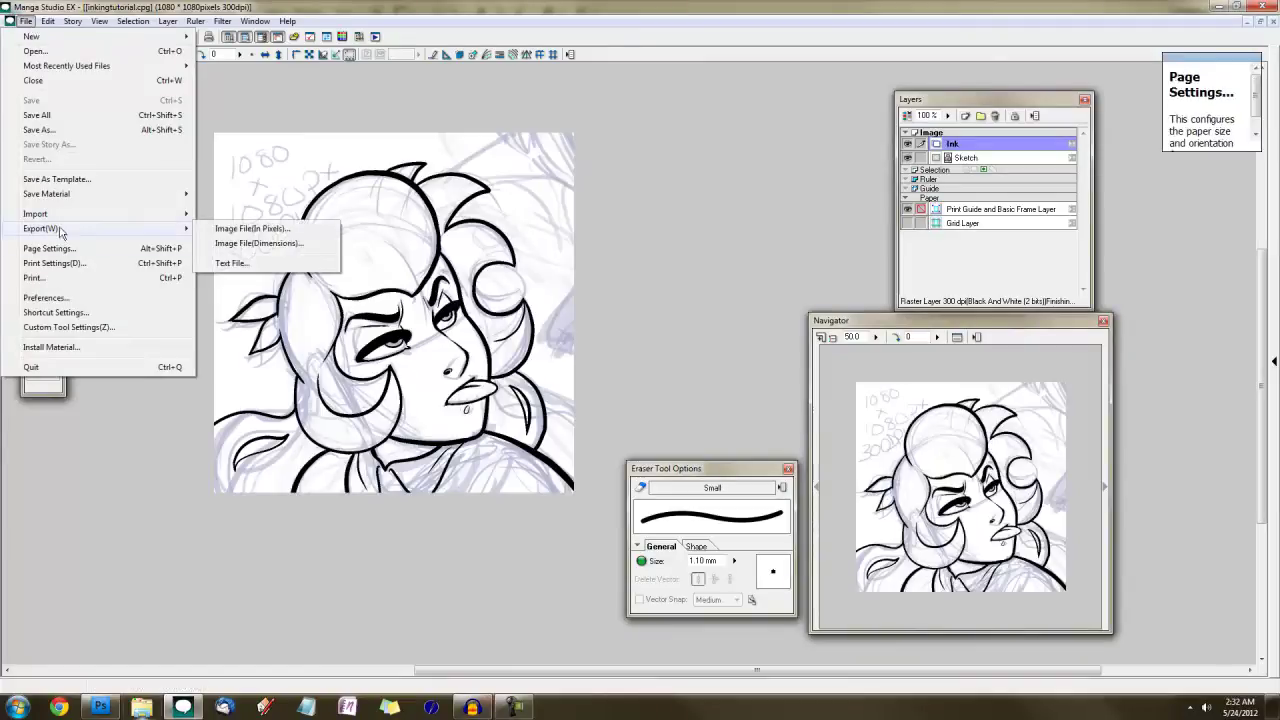
click(268, 236)
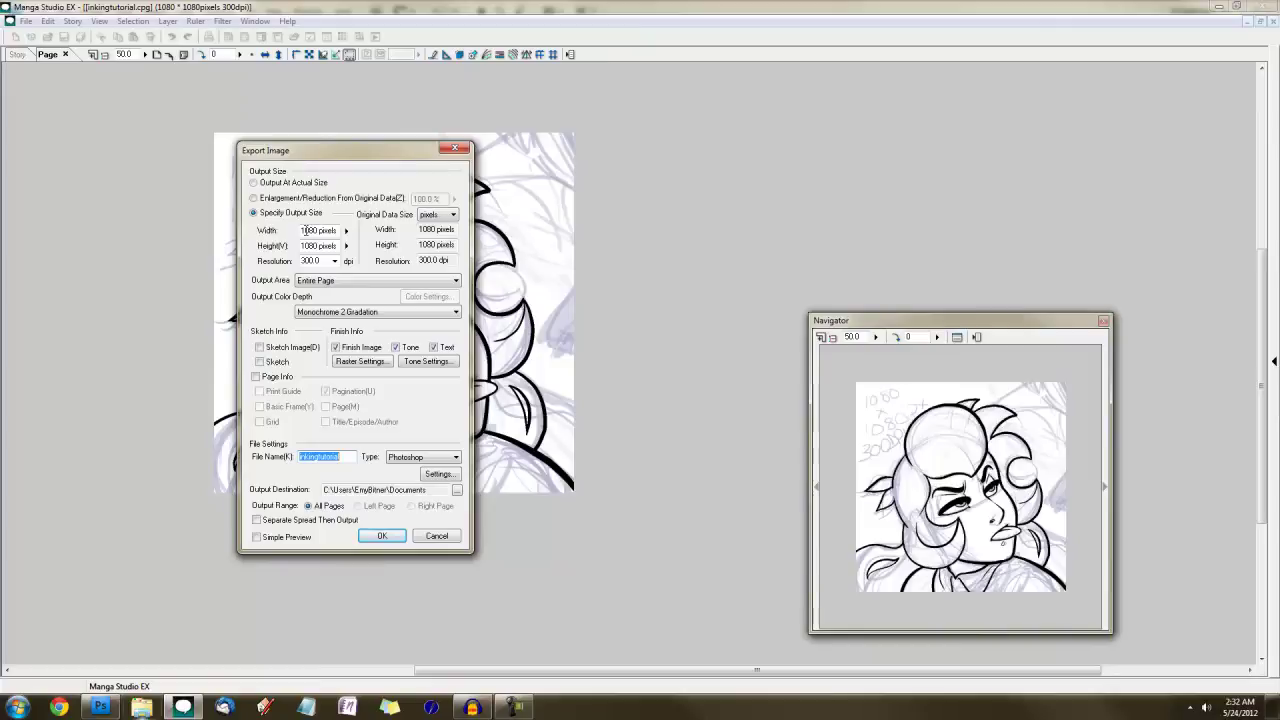
click(355, 281)
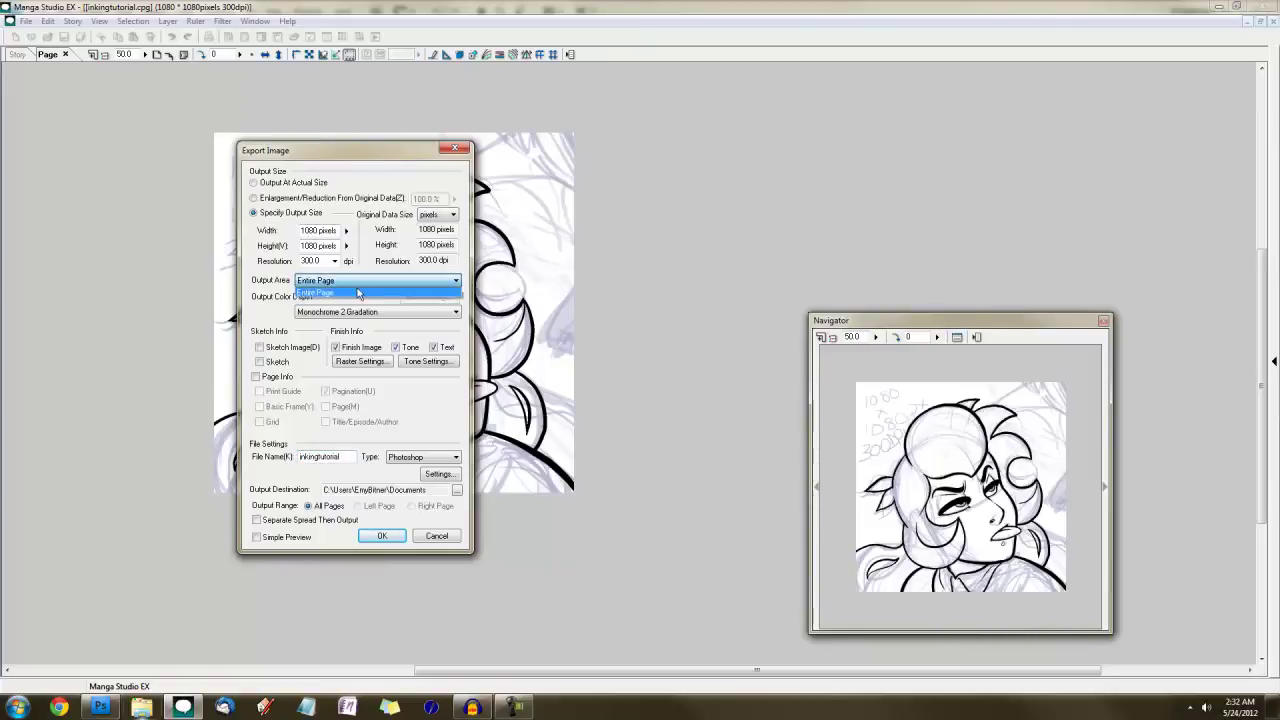
click(425, 330)
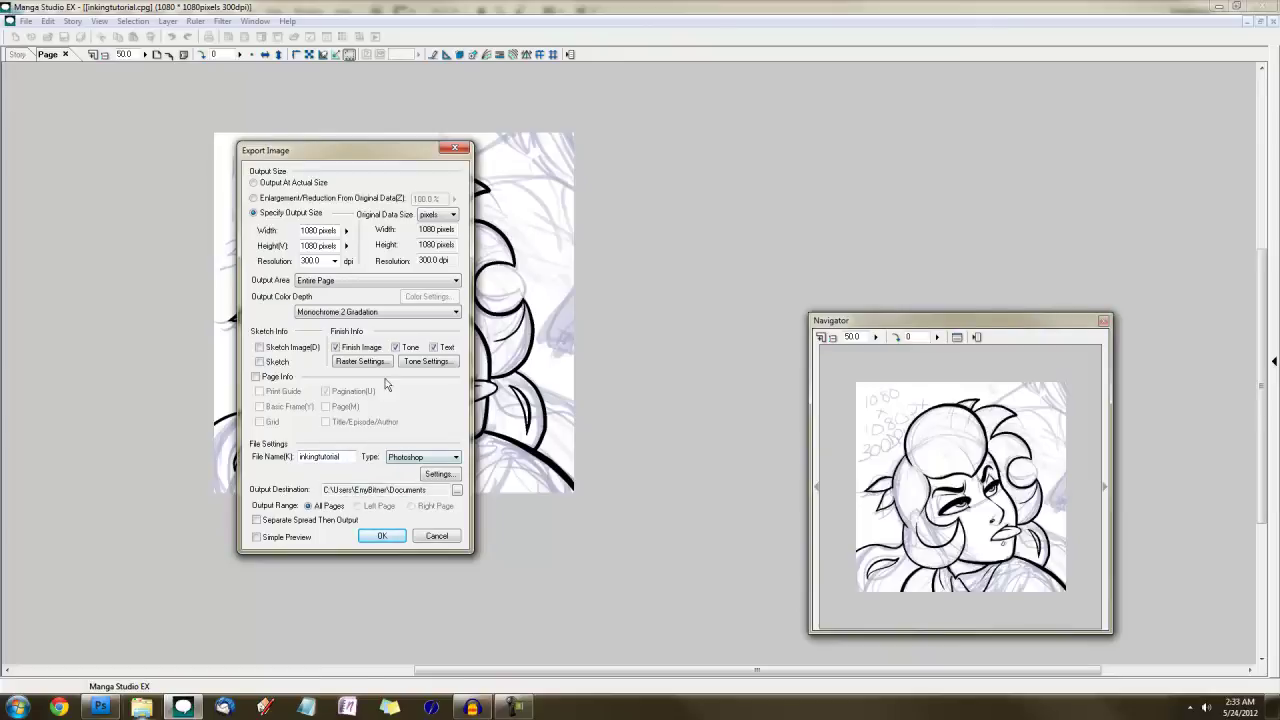
click(402, 460)
click(402, 460)
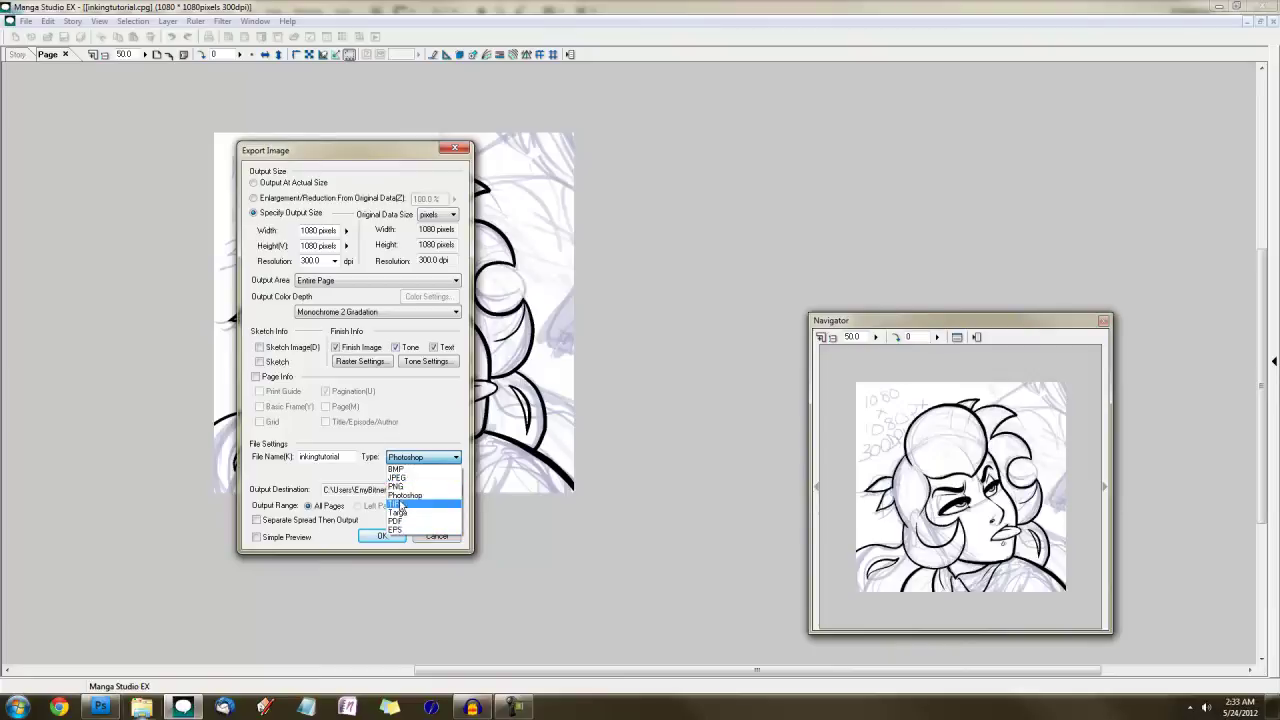
click(419, 497)
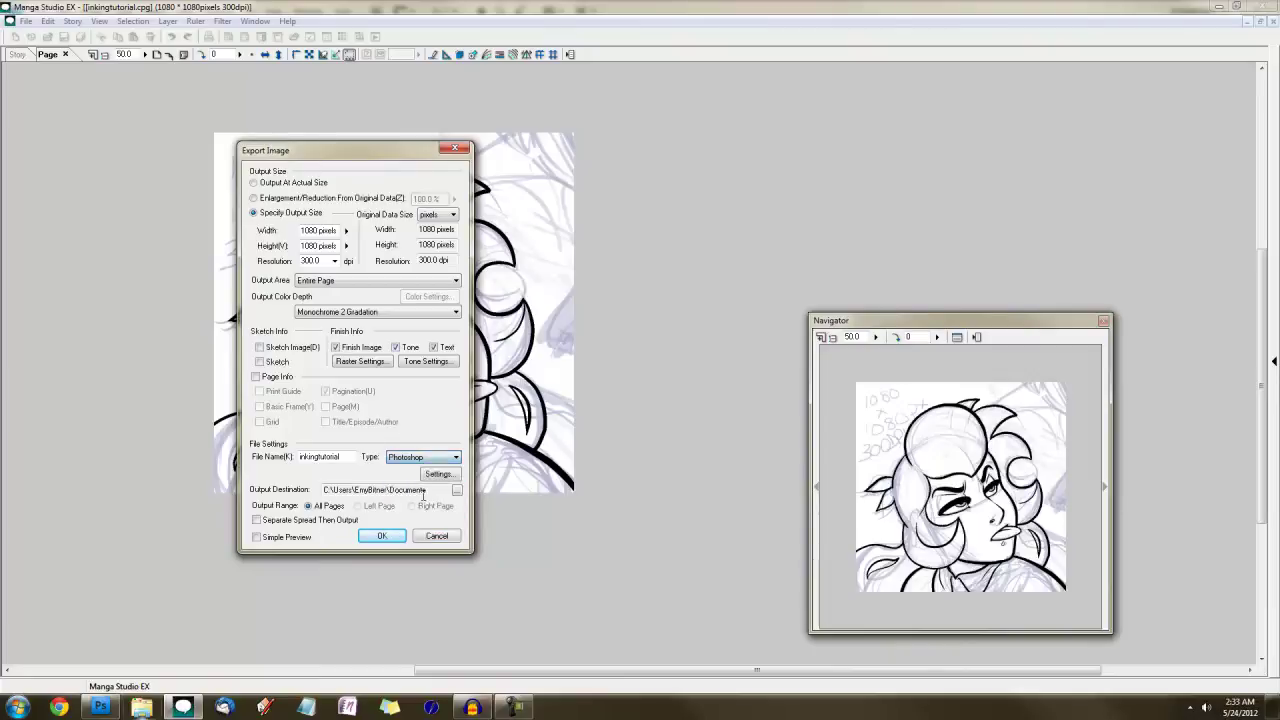
Check the output destination path and export the inked drawing to the Documents folder
drag(325, 492, 434, 492)
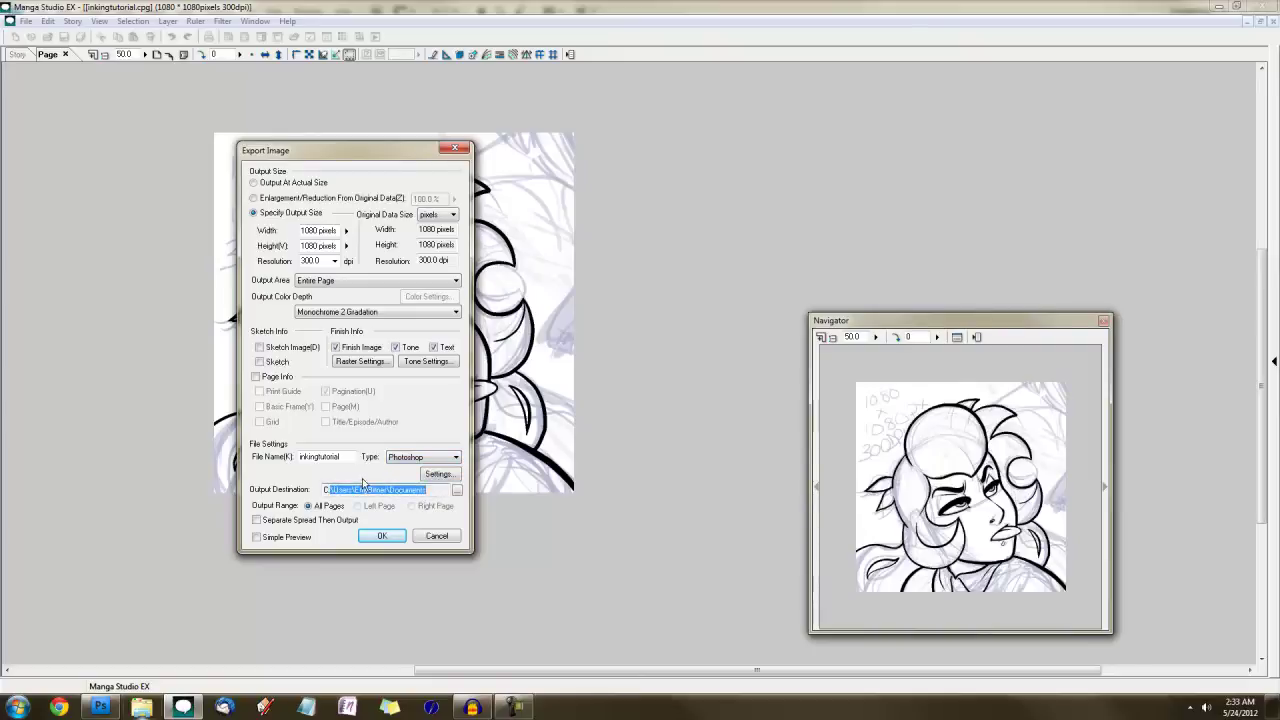
click(387, 490)
drag(401, 490, 458, 491)
click(396, 536)
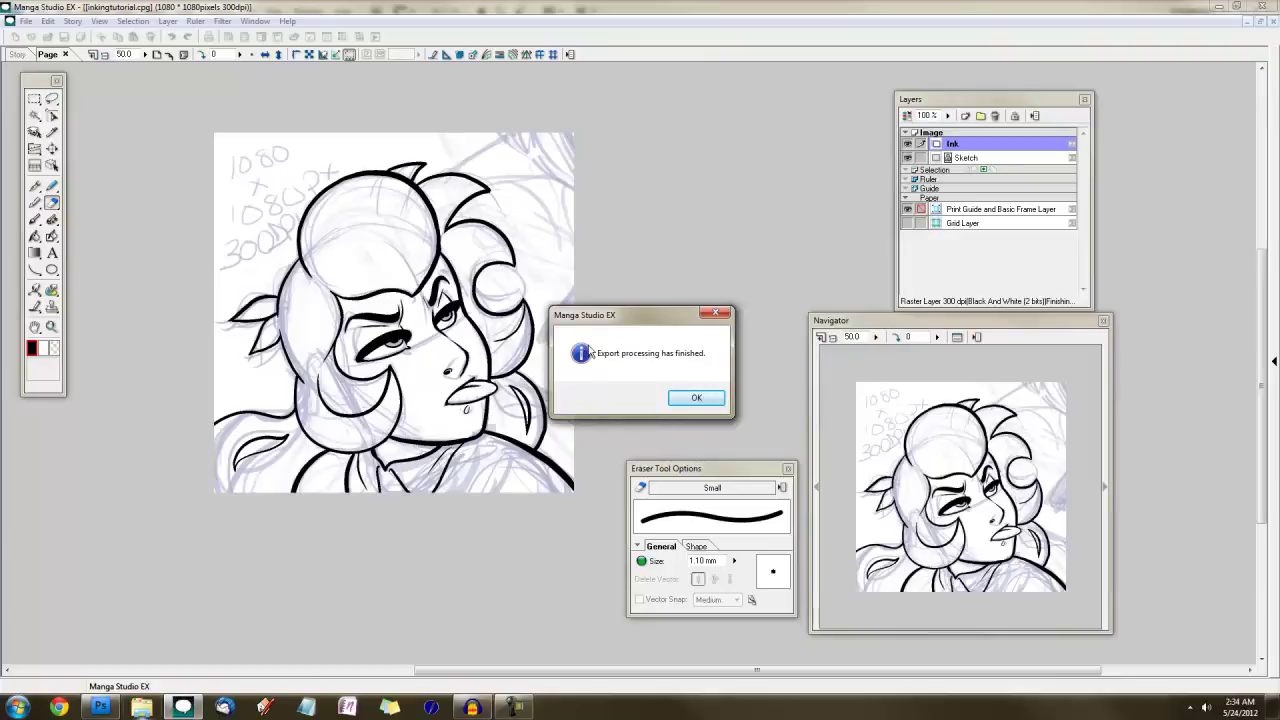
click(717, 399)
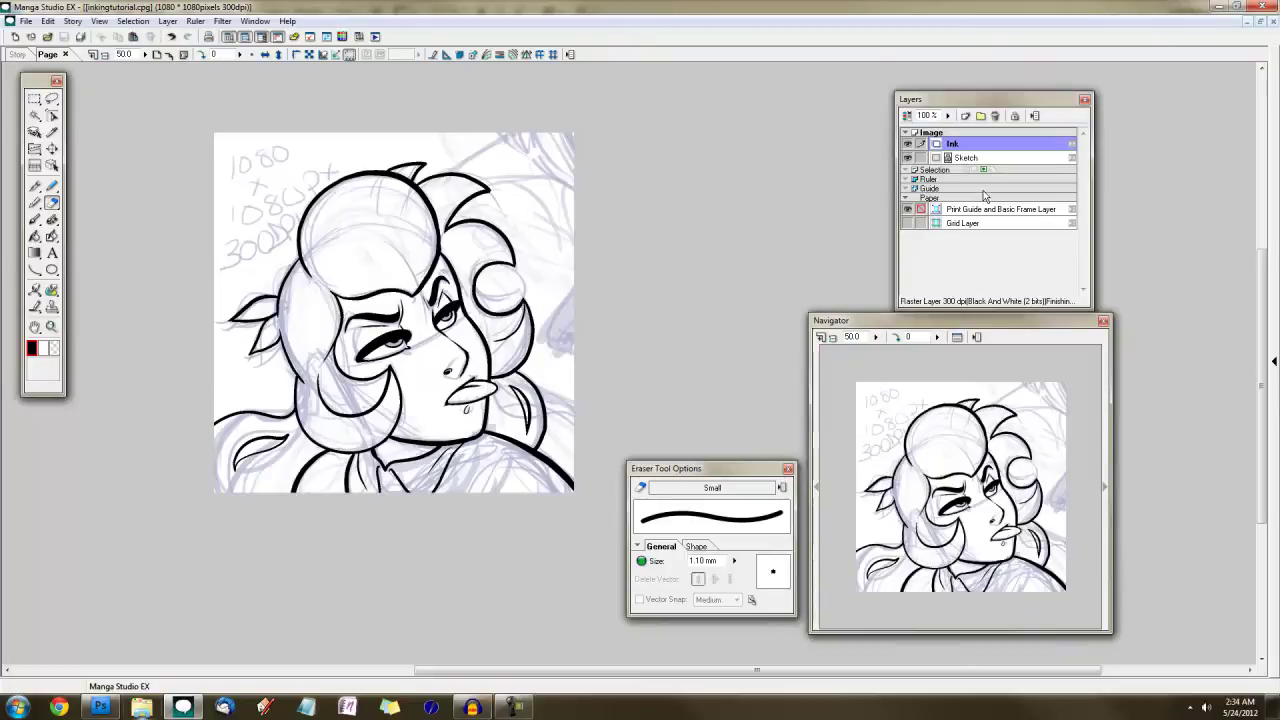
Compare the Ink and Sketch layers by hiding and showing each of them
click(908, 144)
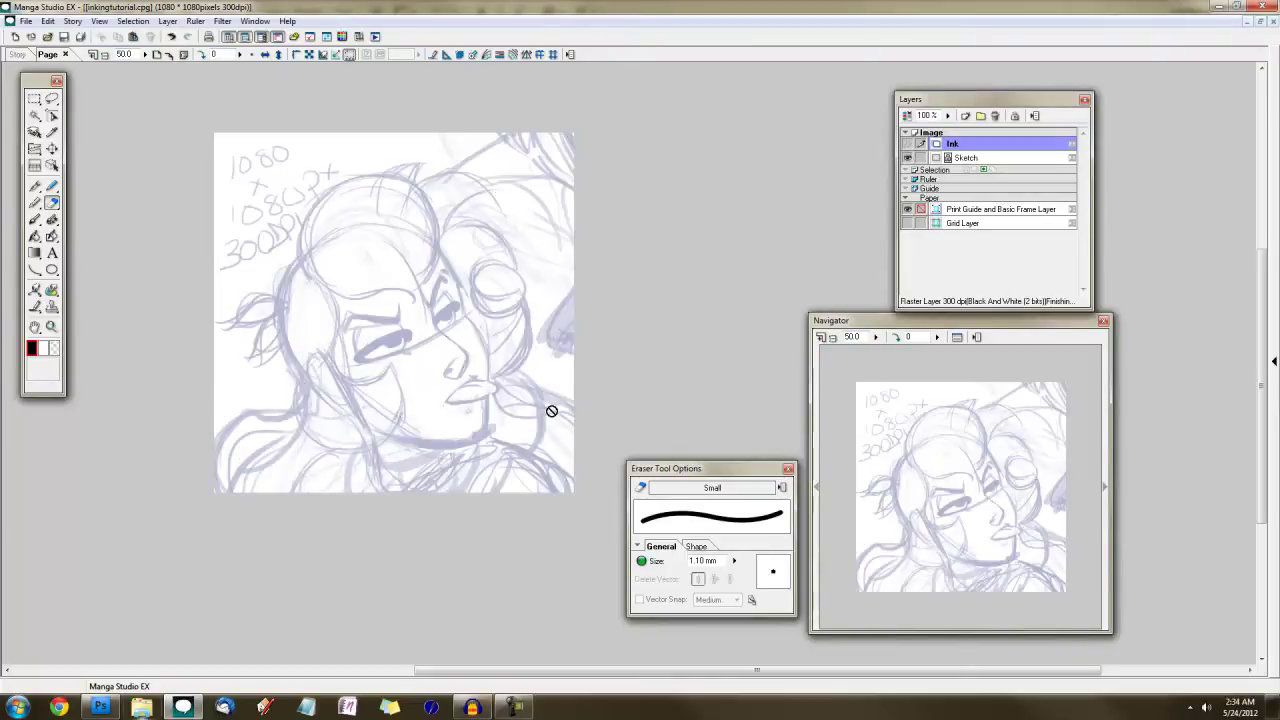
click(908, 158)
click(908, 144)
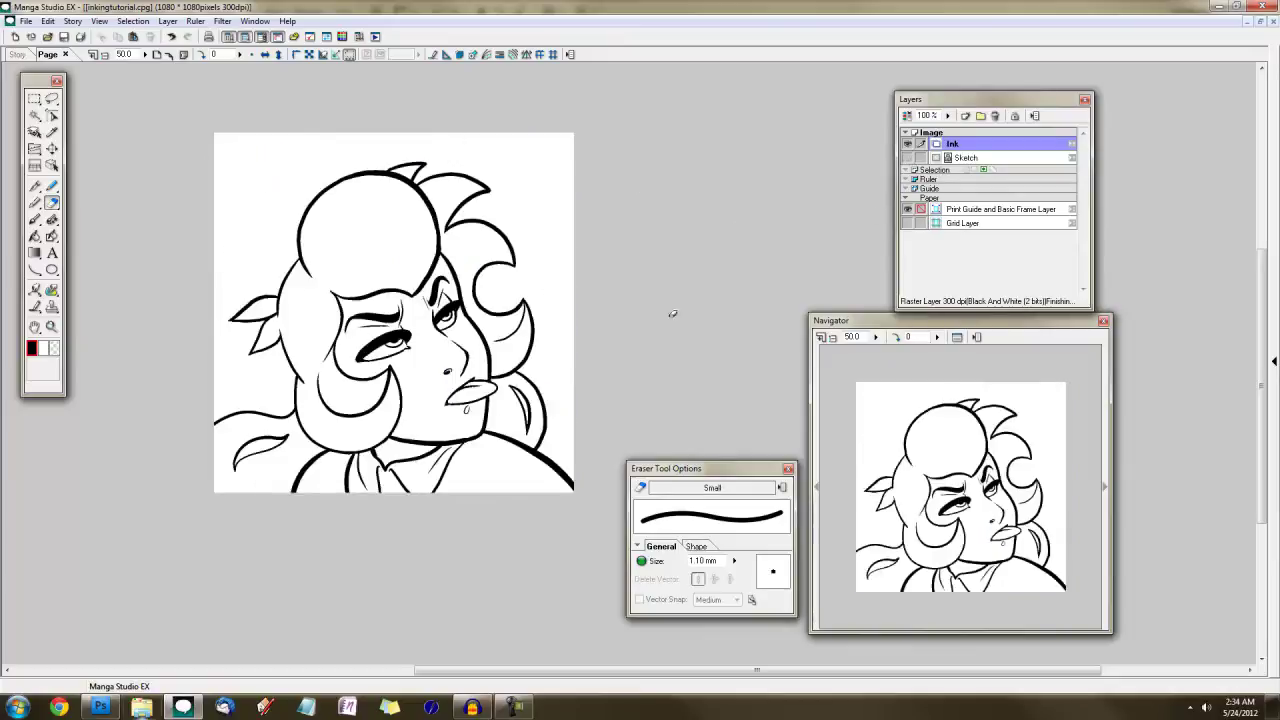
click(907, 158)
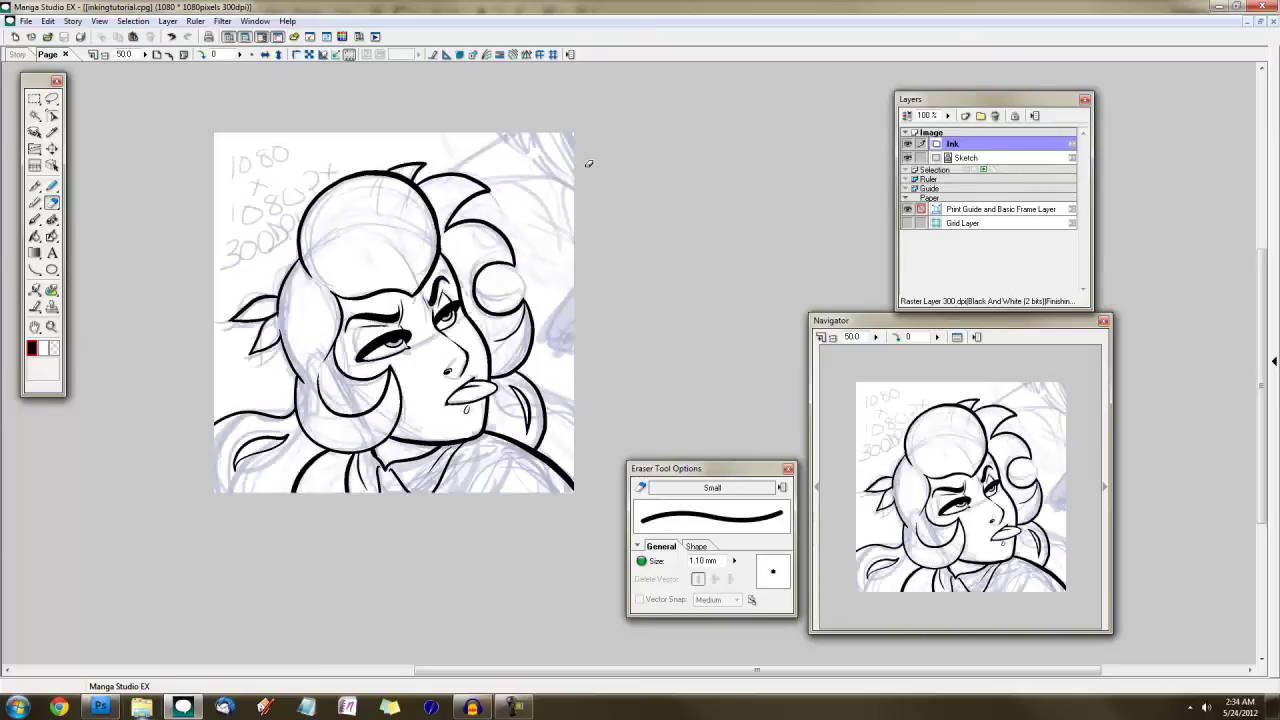
Switch to Photoshop and close the Manga Studio window
click(100, 707)
right_click(183, 707)
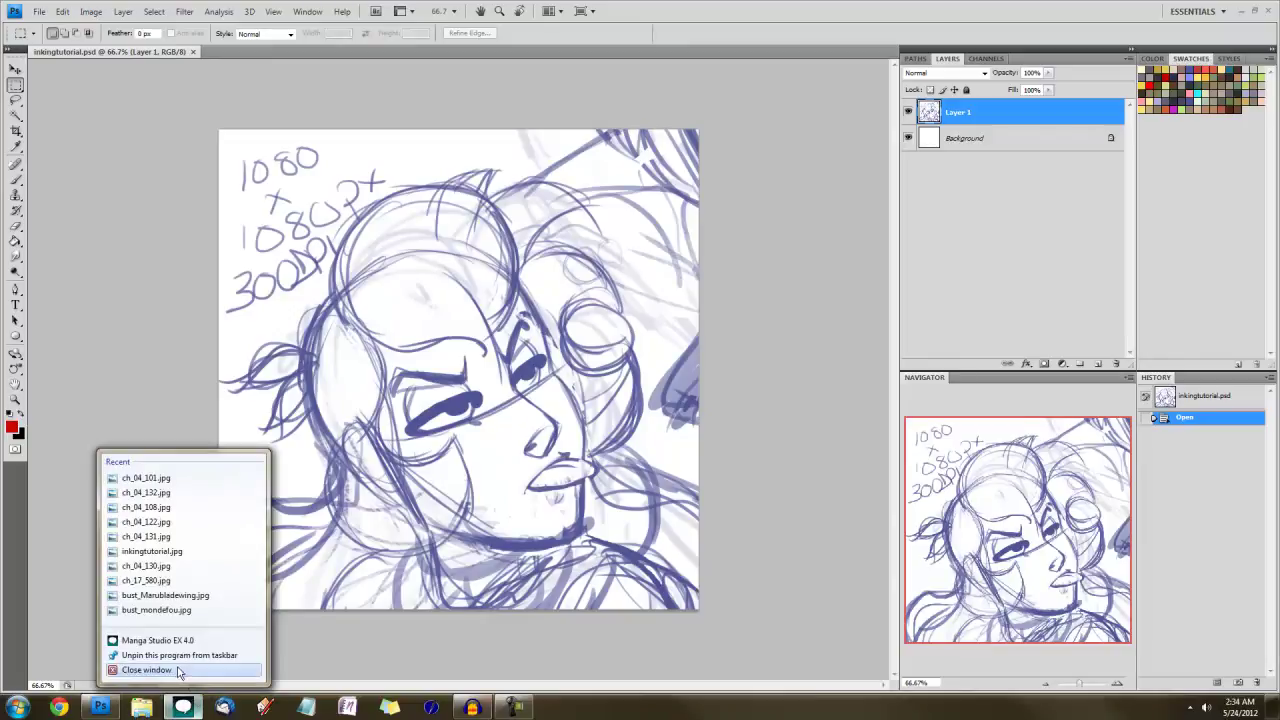
click(177, 672)
click(680, 398)
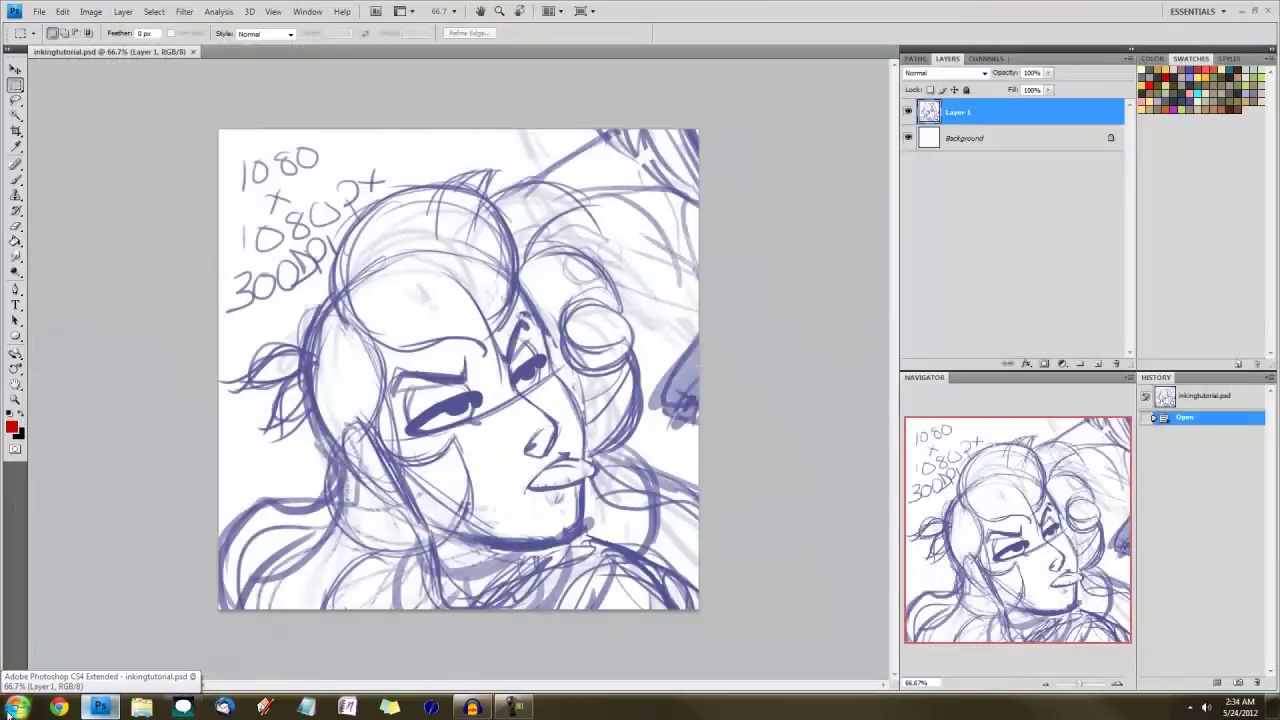
Search the computer for "inkingtu" and open the exported inkingtutorial.psd line art in Photoshop
click(18, 706)
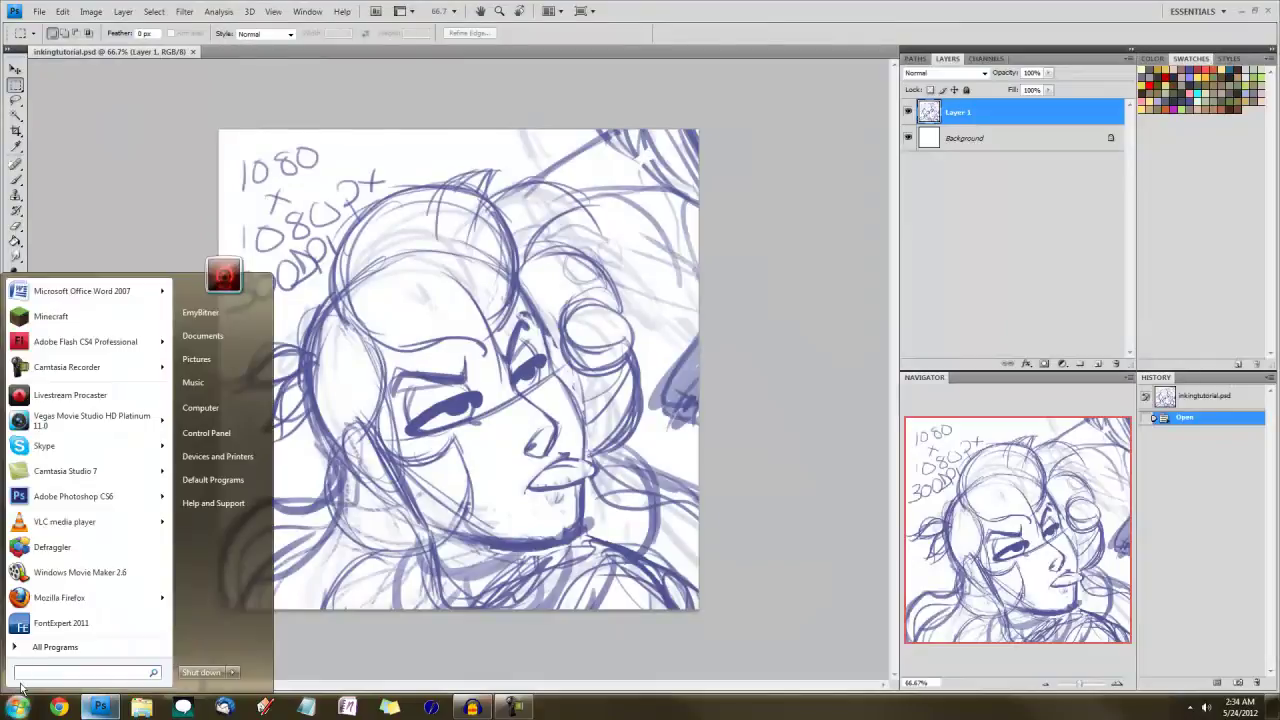
text(inkingtu)
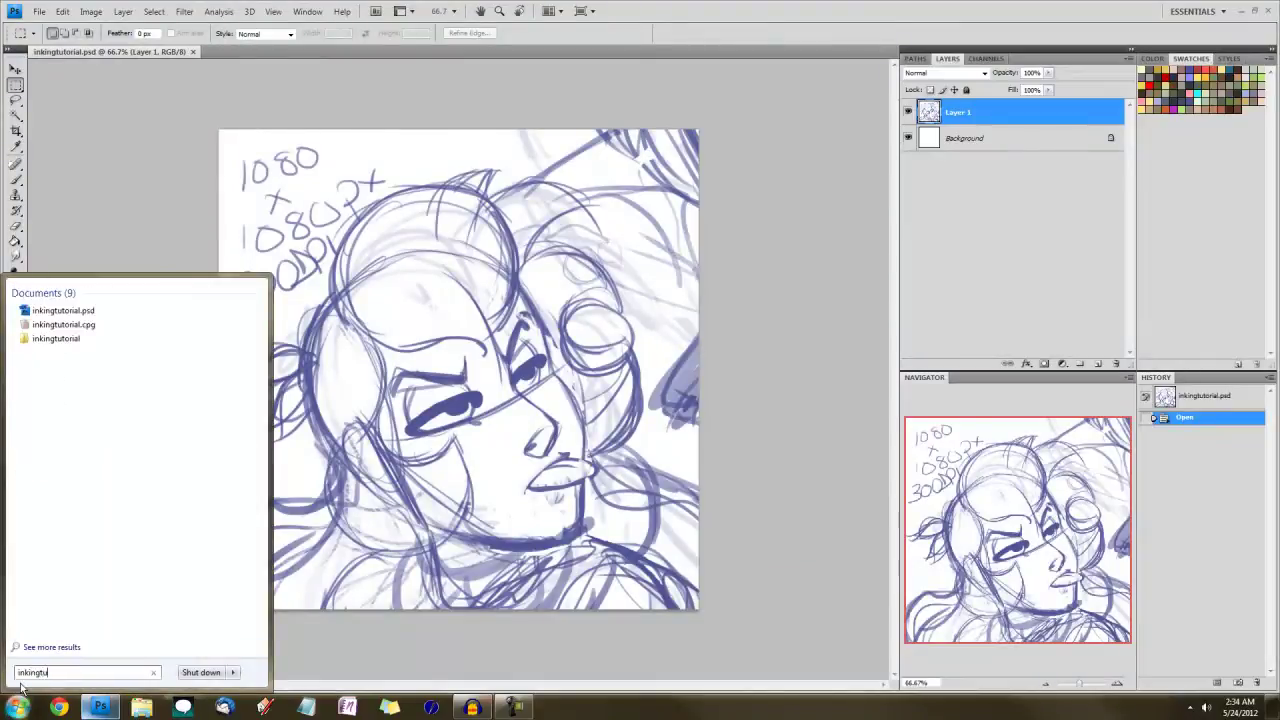
click(63, 318)
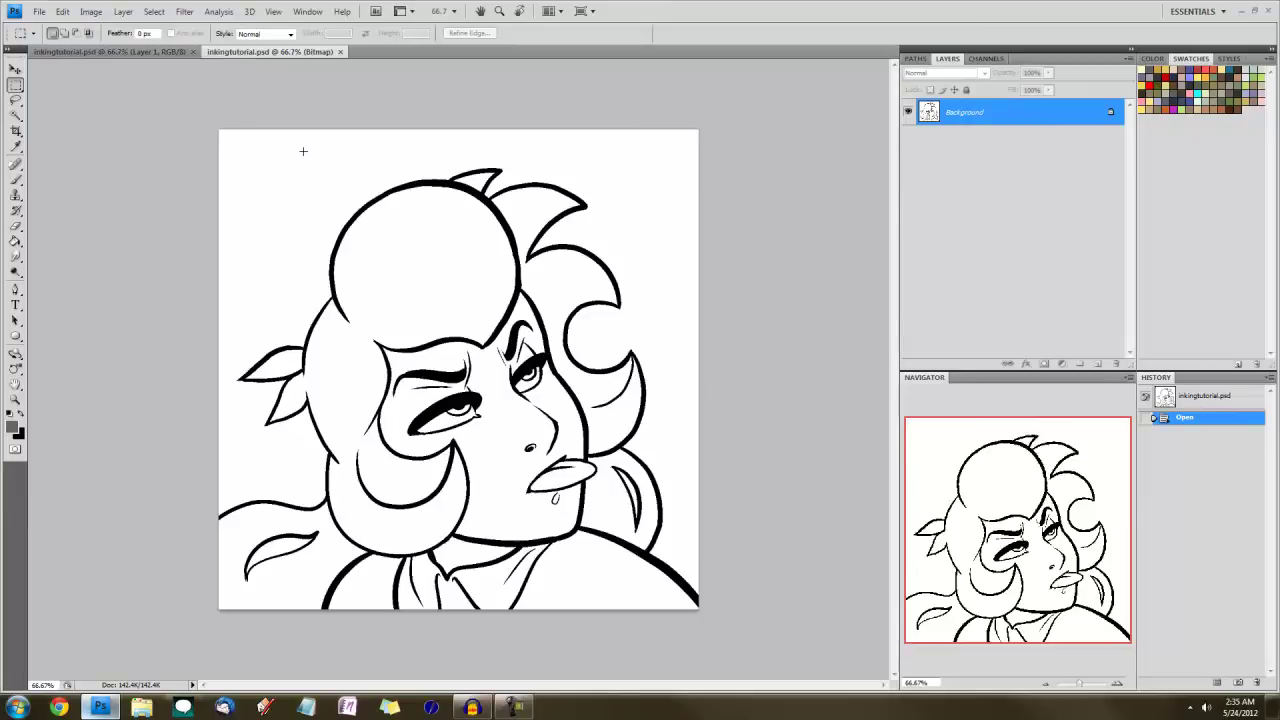
Copy the entire bitmap line art and paste it into the sketch document as a new layer
click(133, 52)
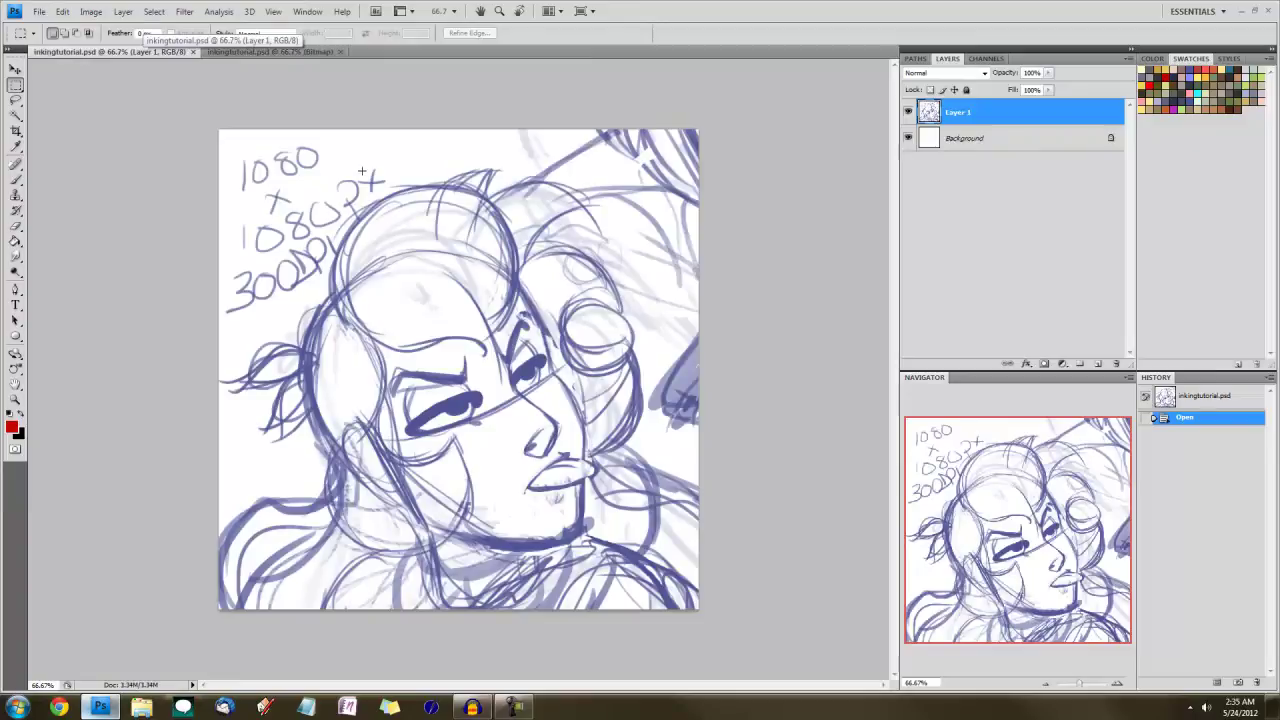
click(262, 51)
key(ctrl+a)
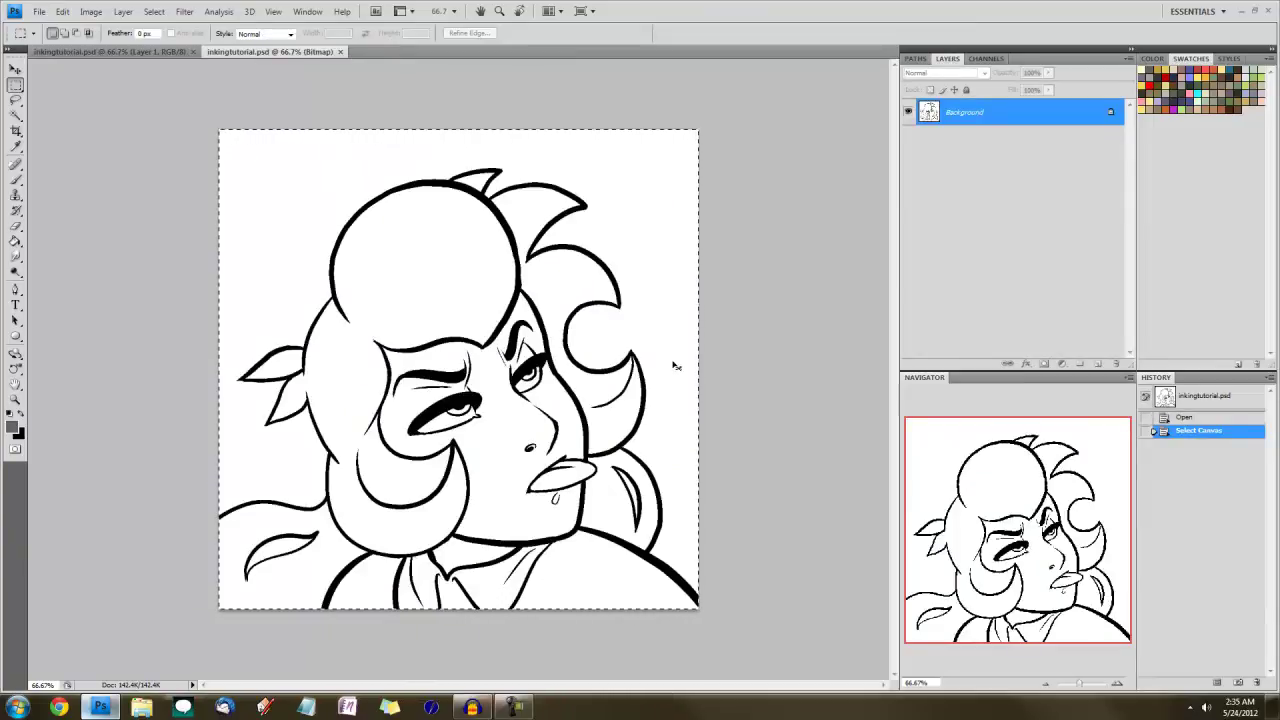
click(167, 53)
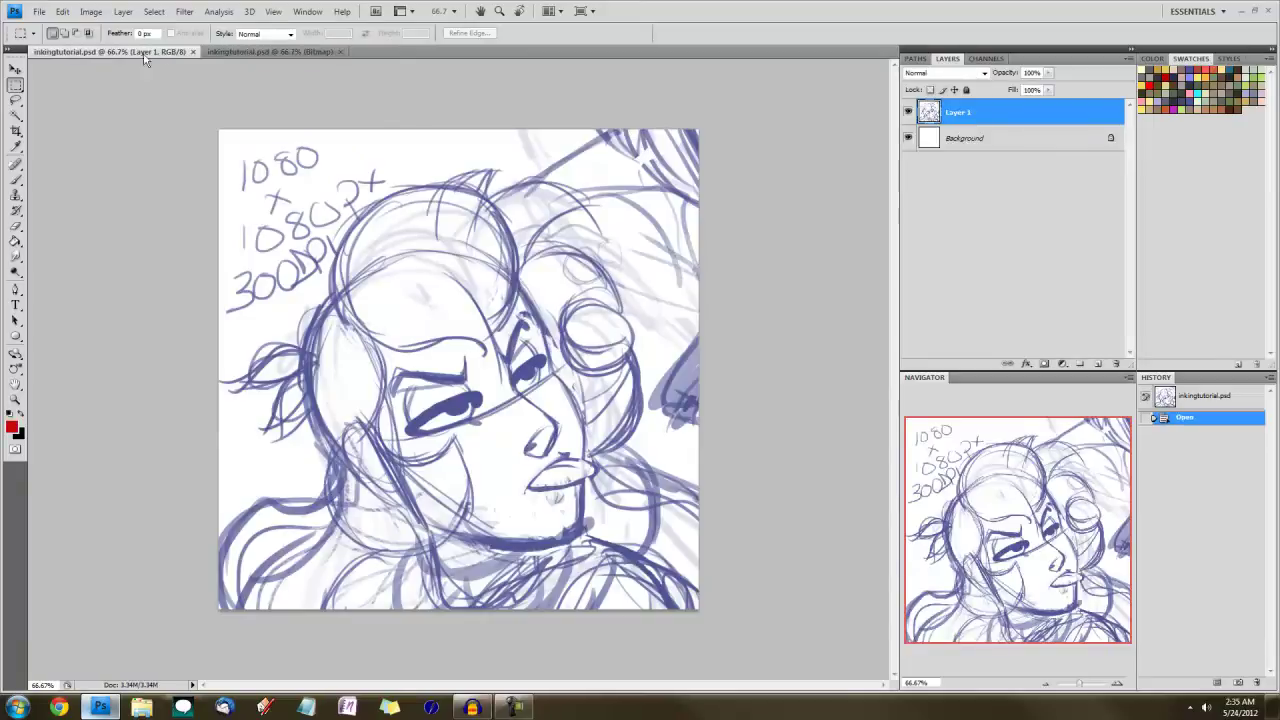
key(ctrl+v)
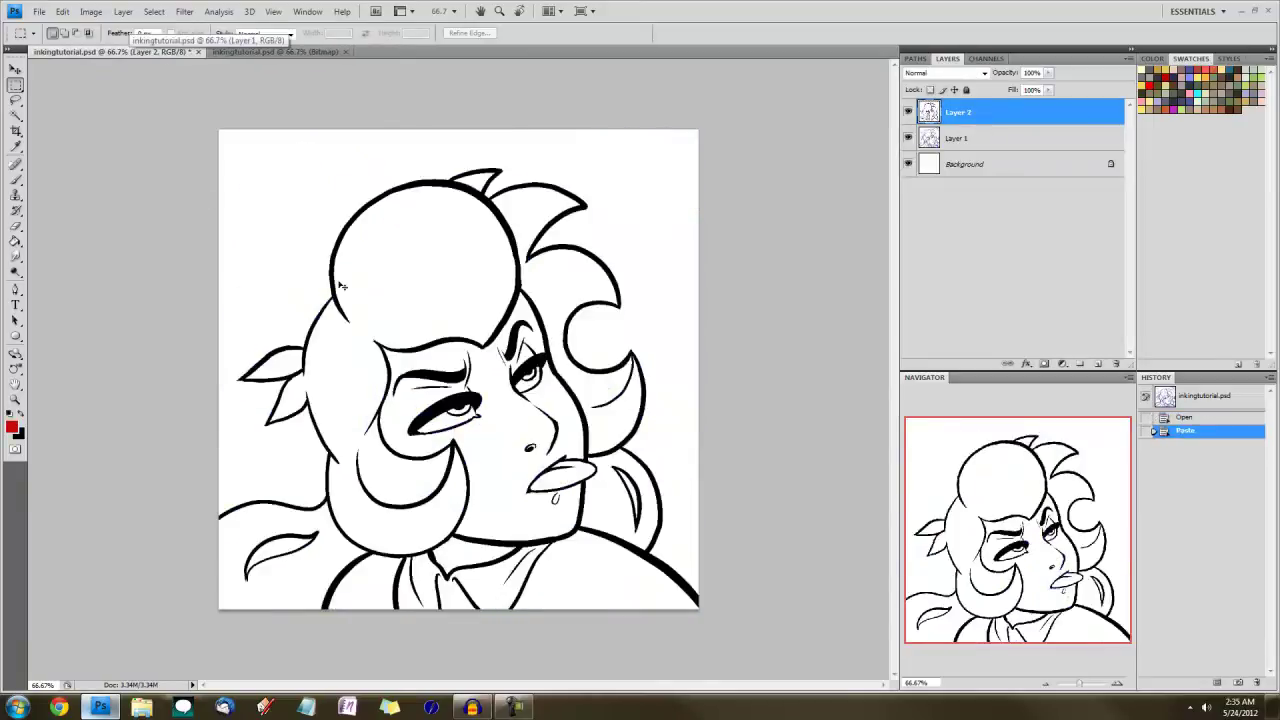
Compare the pasted line art with the sketch by toggling Layer 2's visibility, and activate the Magic Wand tool
click(908, 112)
click(908, 112)
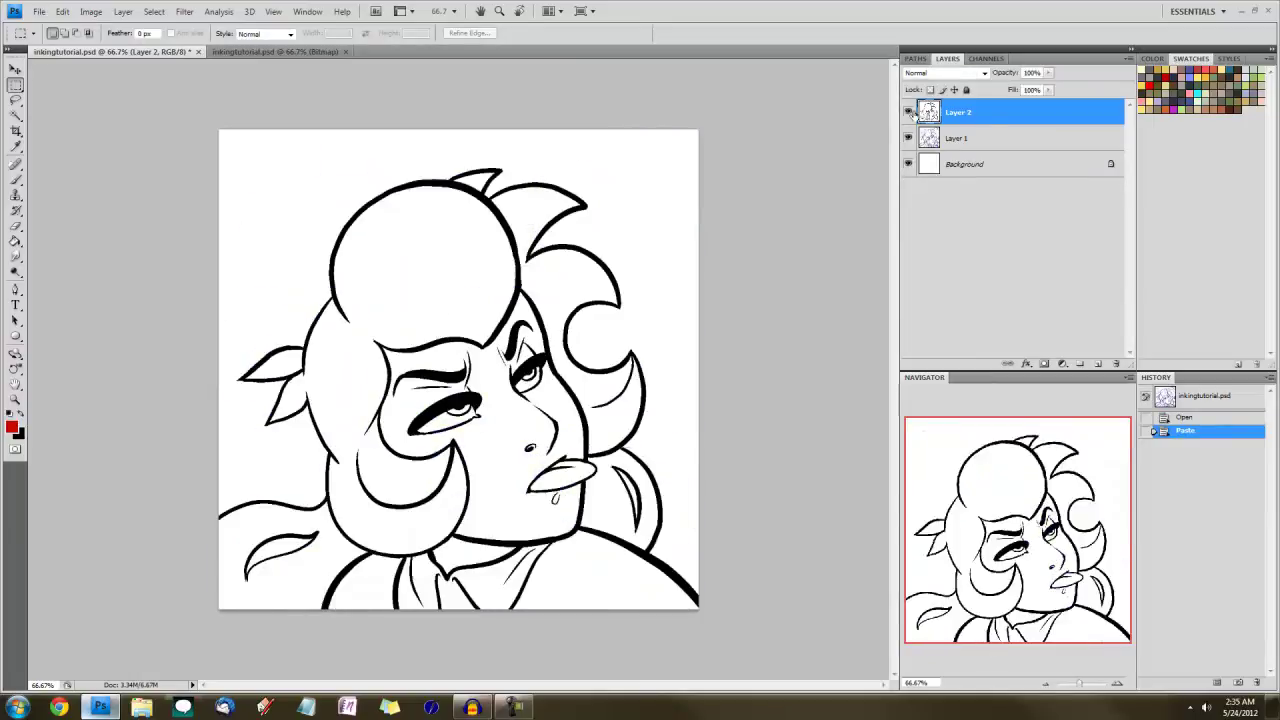
click(16, 114)
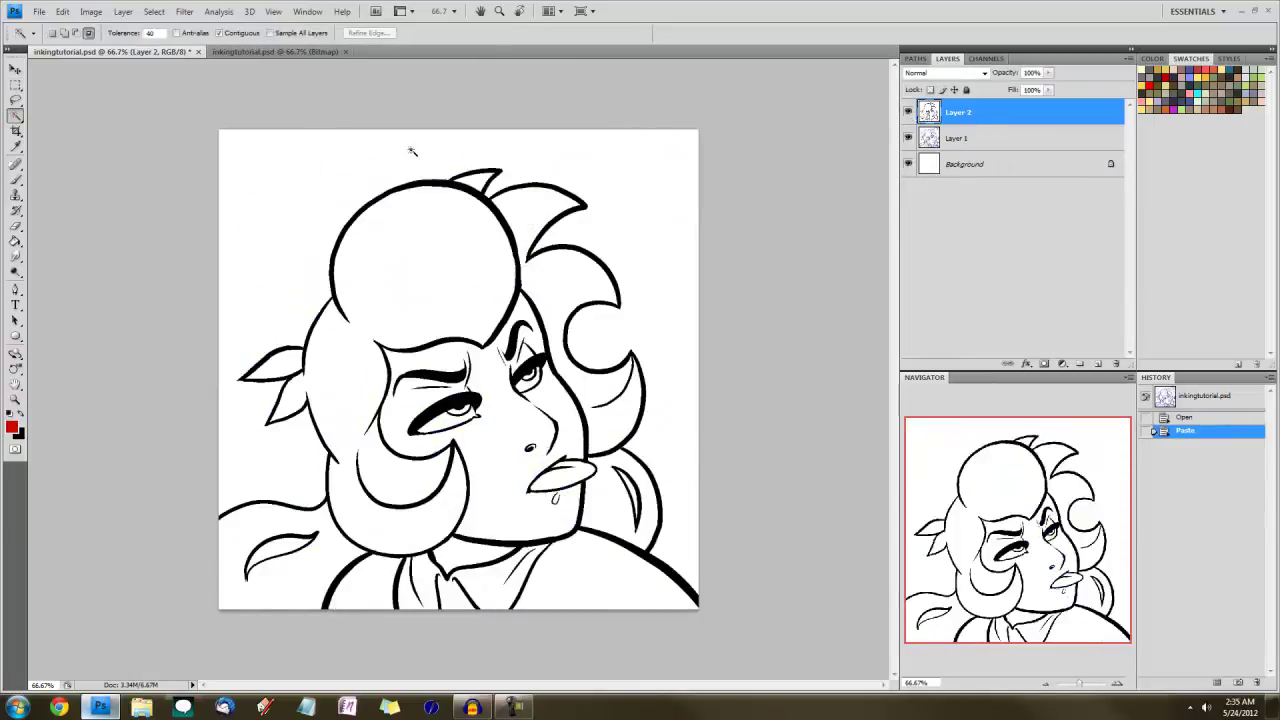
click(908, 112)
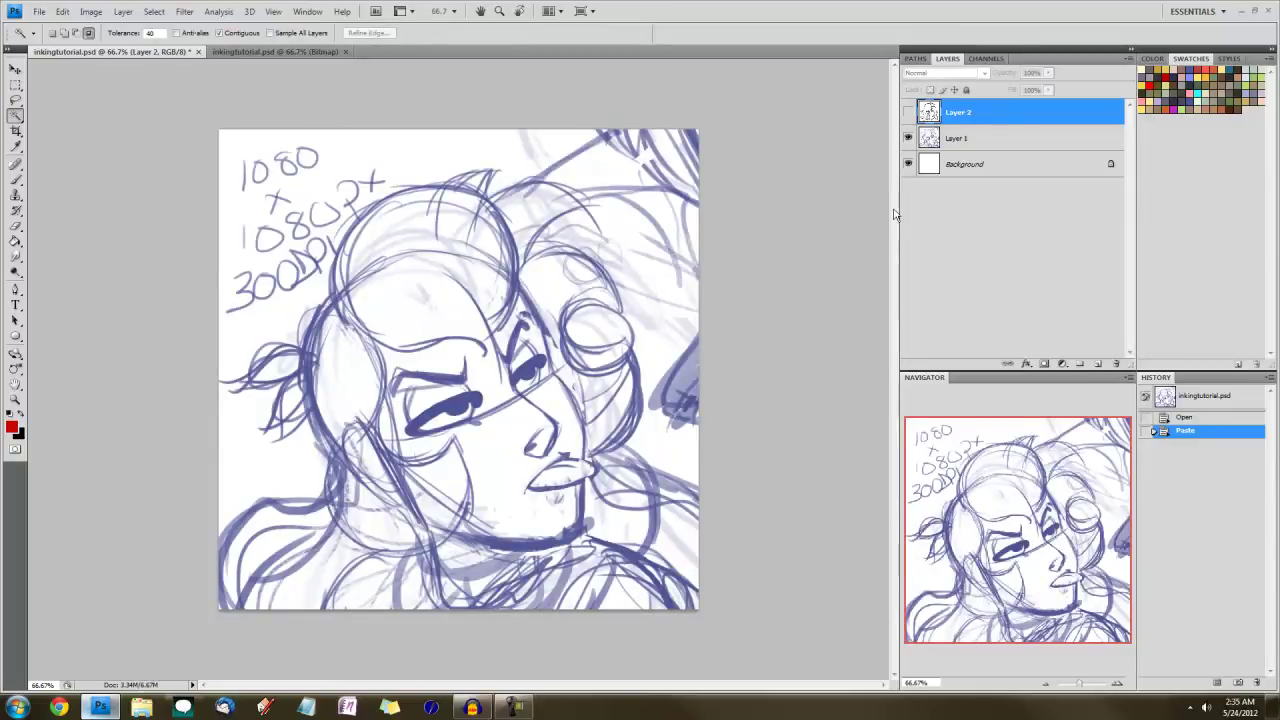
click(908, 112)
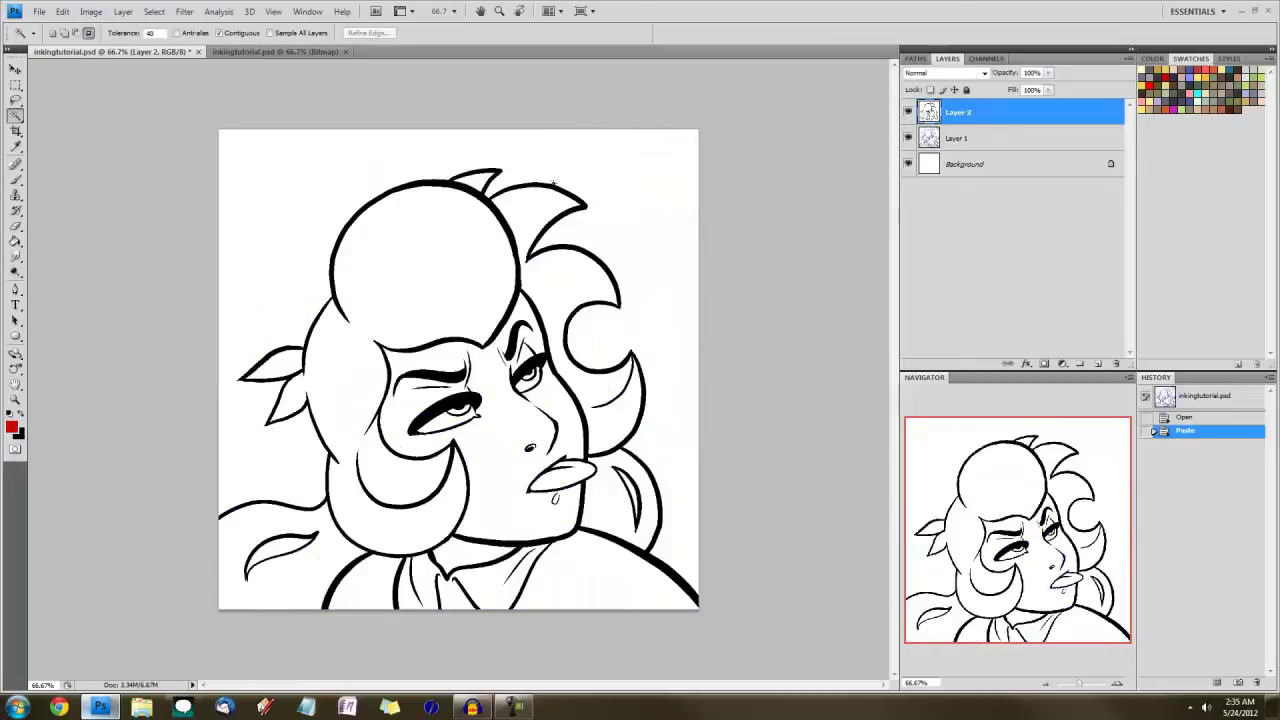
Delete all white areas from Layer 2 using a Magic Wand selection with Contiguous off, and clear the selection
click(930, 683)
text(300)
key(Return)
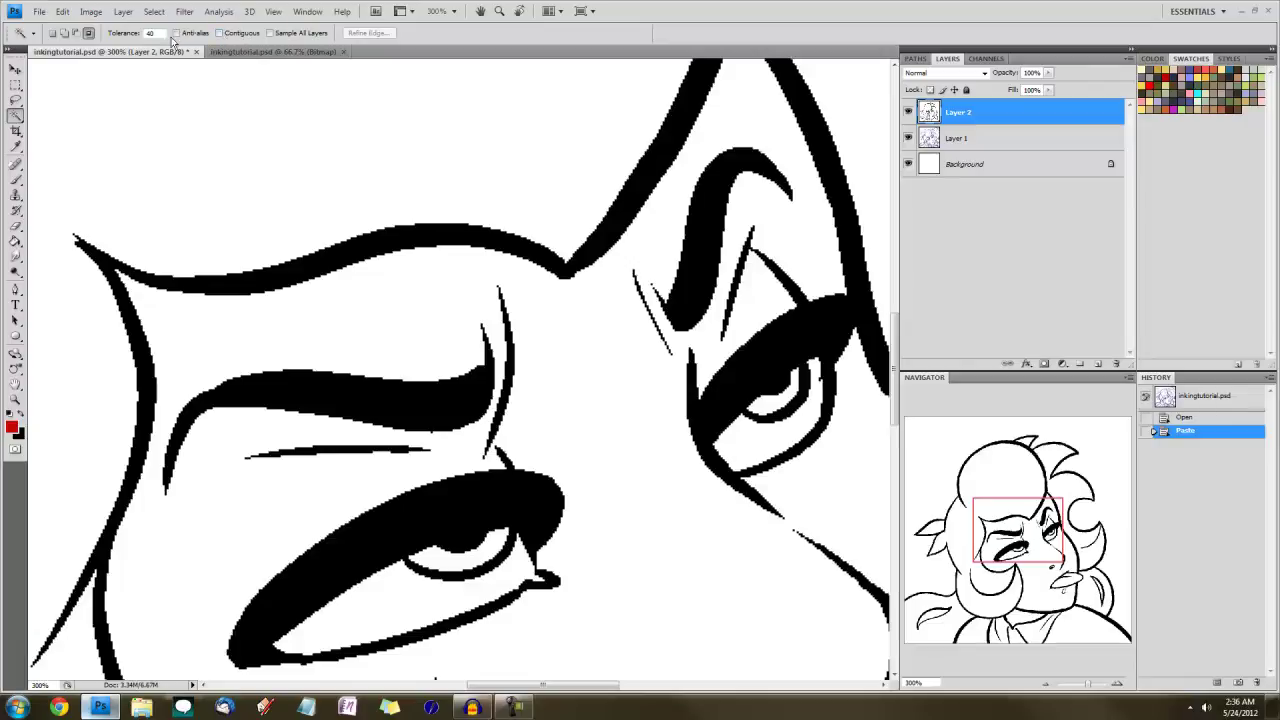
click(535, 138)
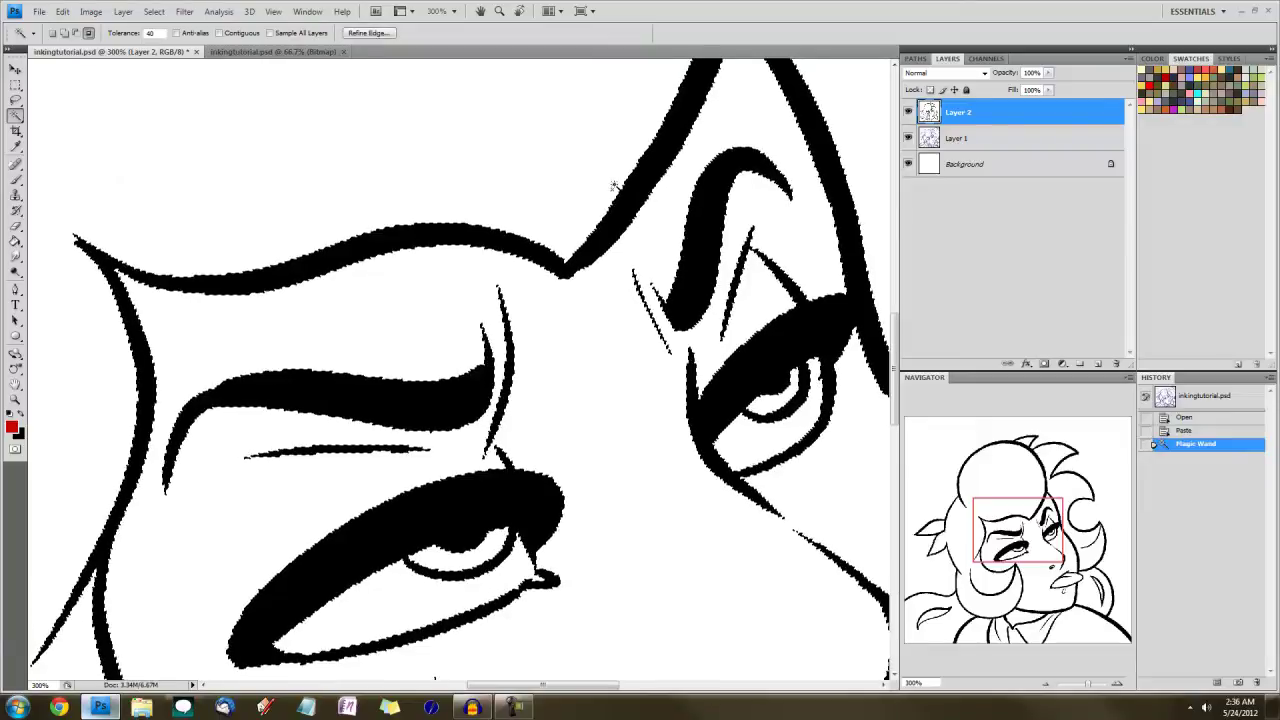
key(Delete)
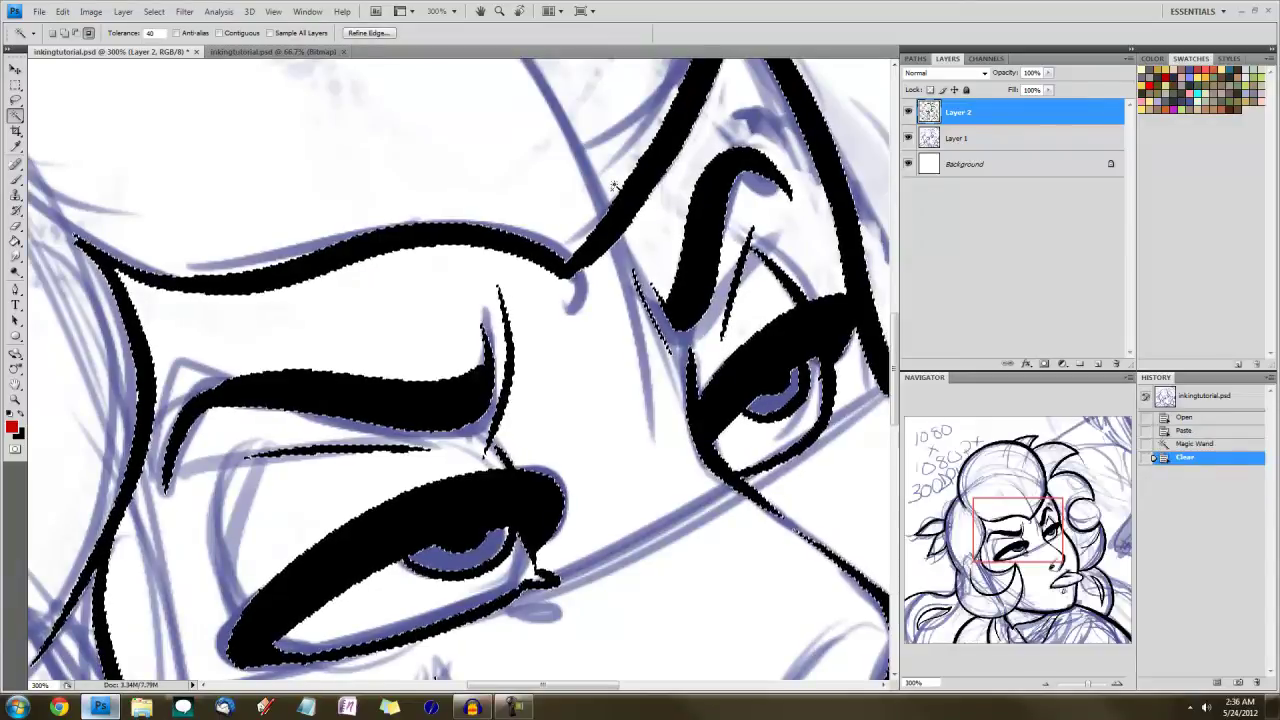
key(ctrl+d)
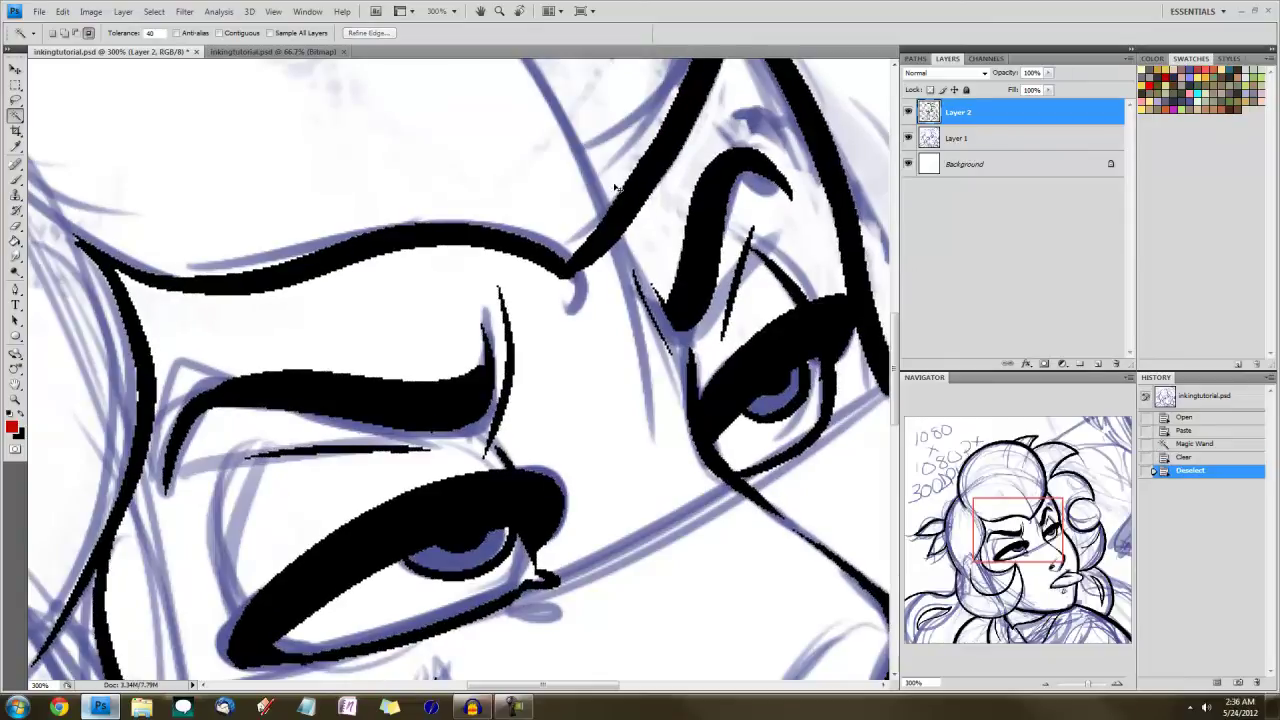
Lock Layer 1 completely and rename it Sketch
click(970, 145)
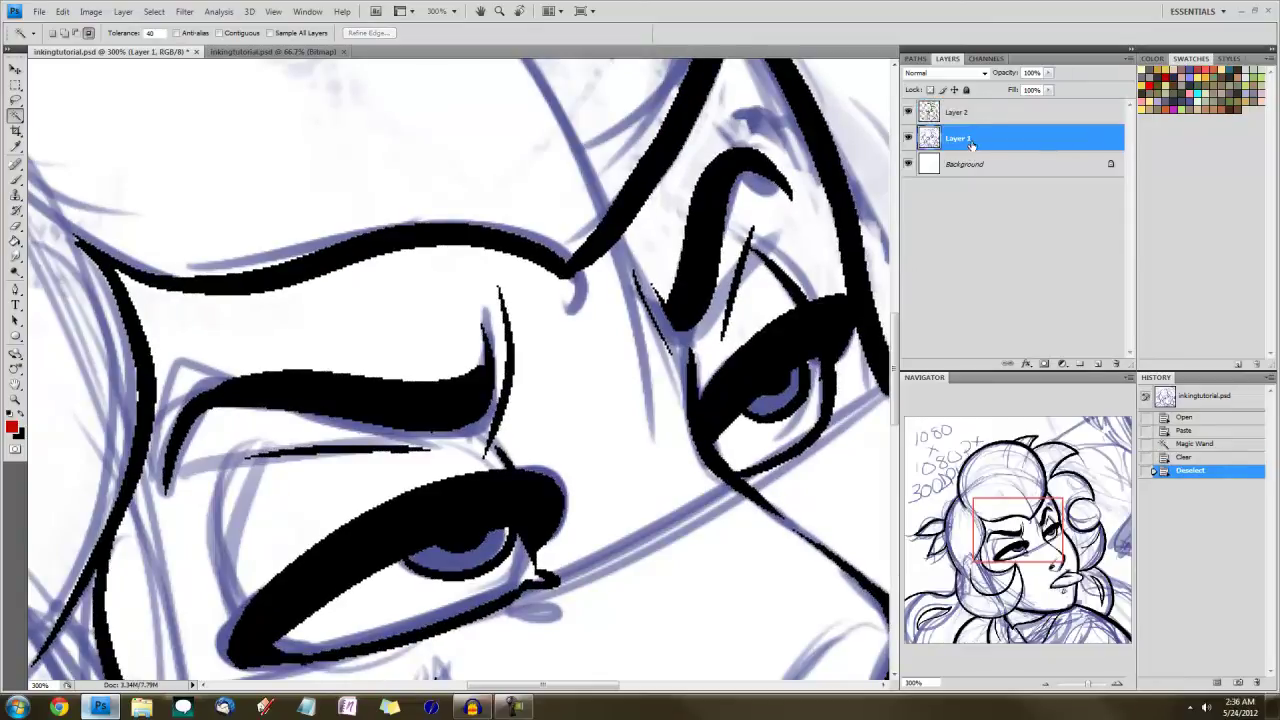
click(966, 89)
double_click(956, 139)
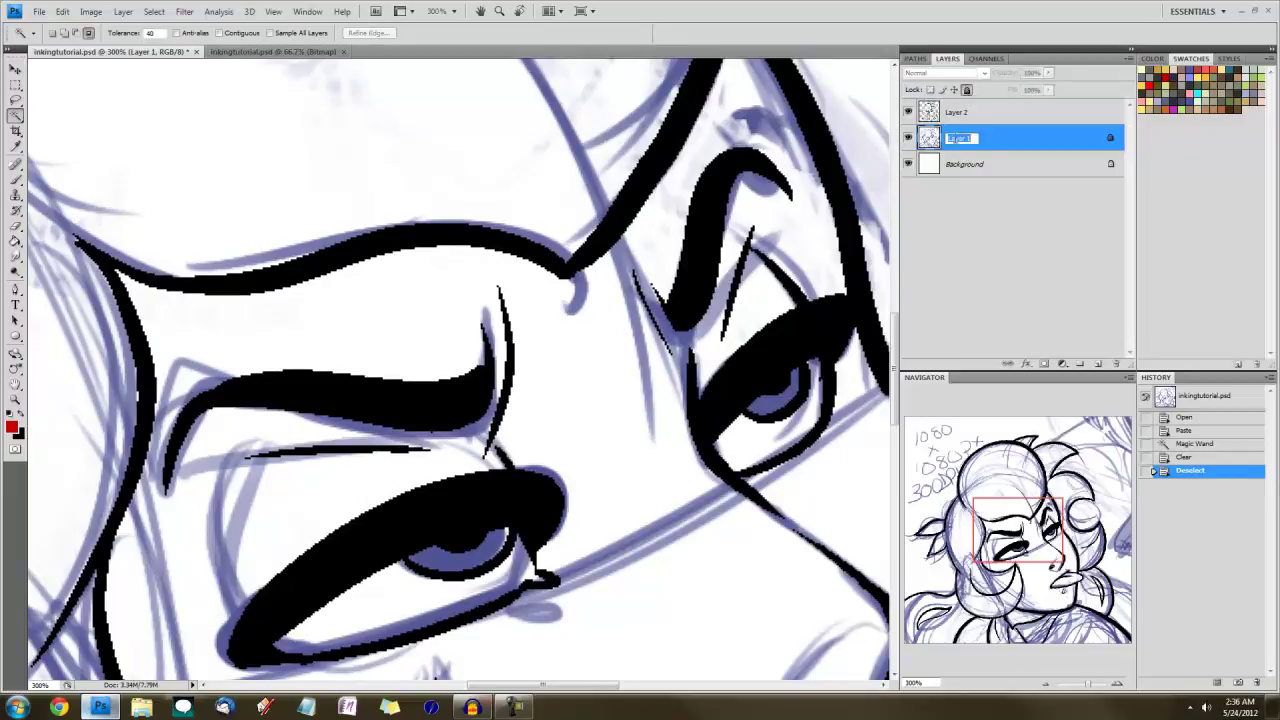
text(Sketch)
key(Return)
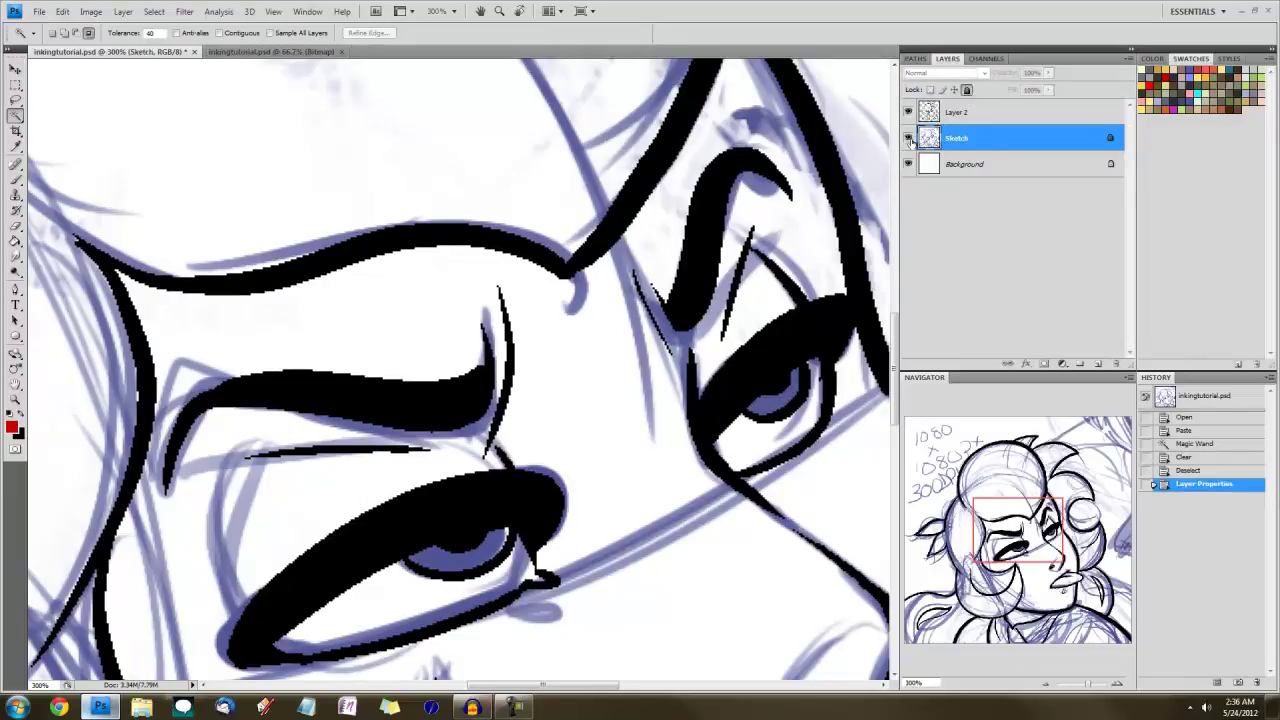
Rename Layer 2 as Lines and lock it, with the Sketch layer hidden
click(958, 113)
double_click(958, 113)
text(Lines)
key(Return)
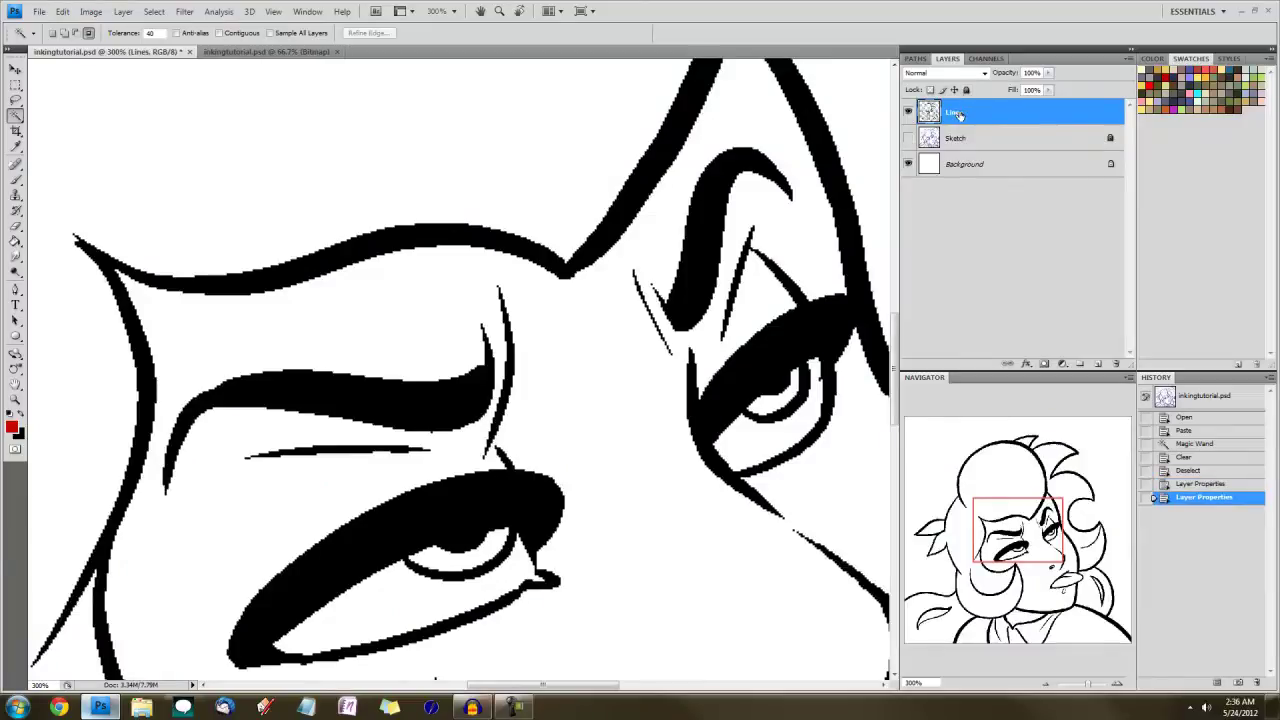
click(966, 158)
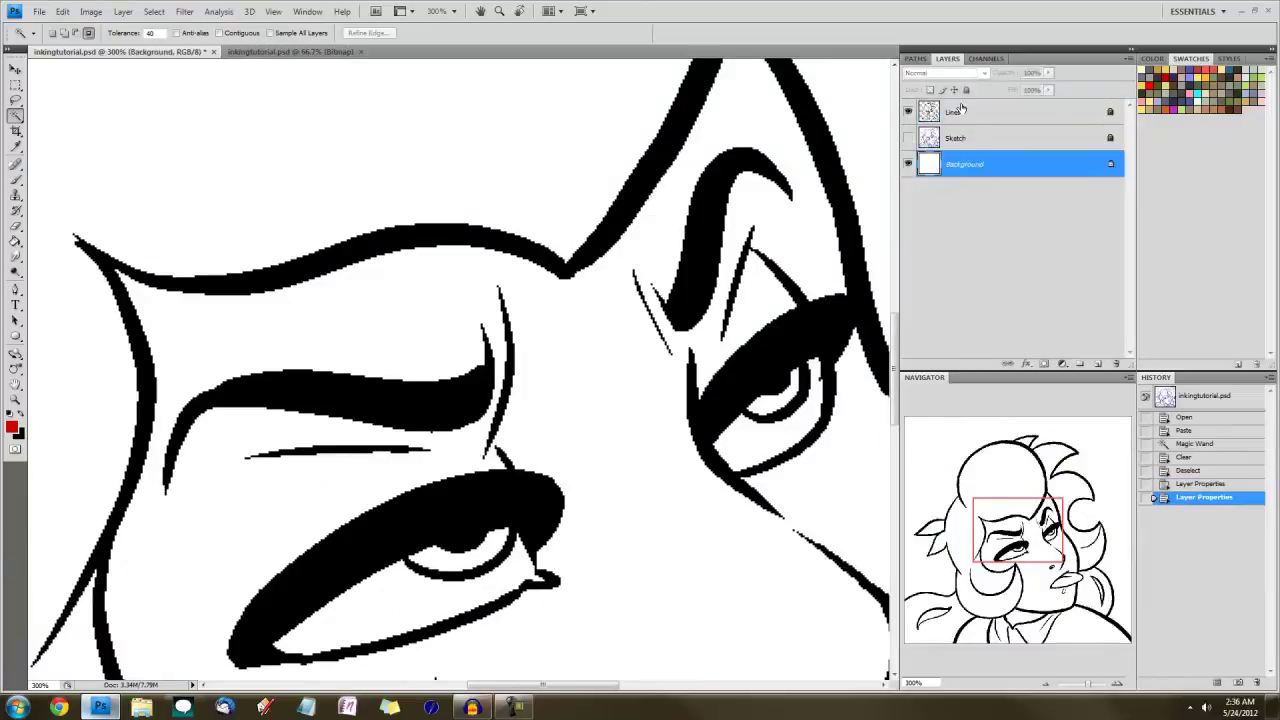
Add a new empty layer between the Lines and Sketch layers
click(962, 110)
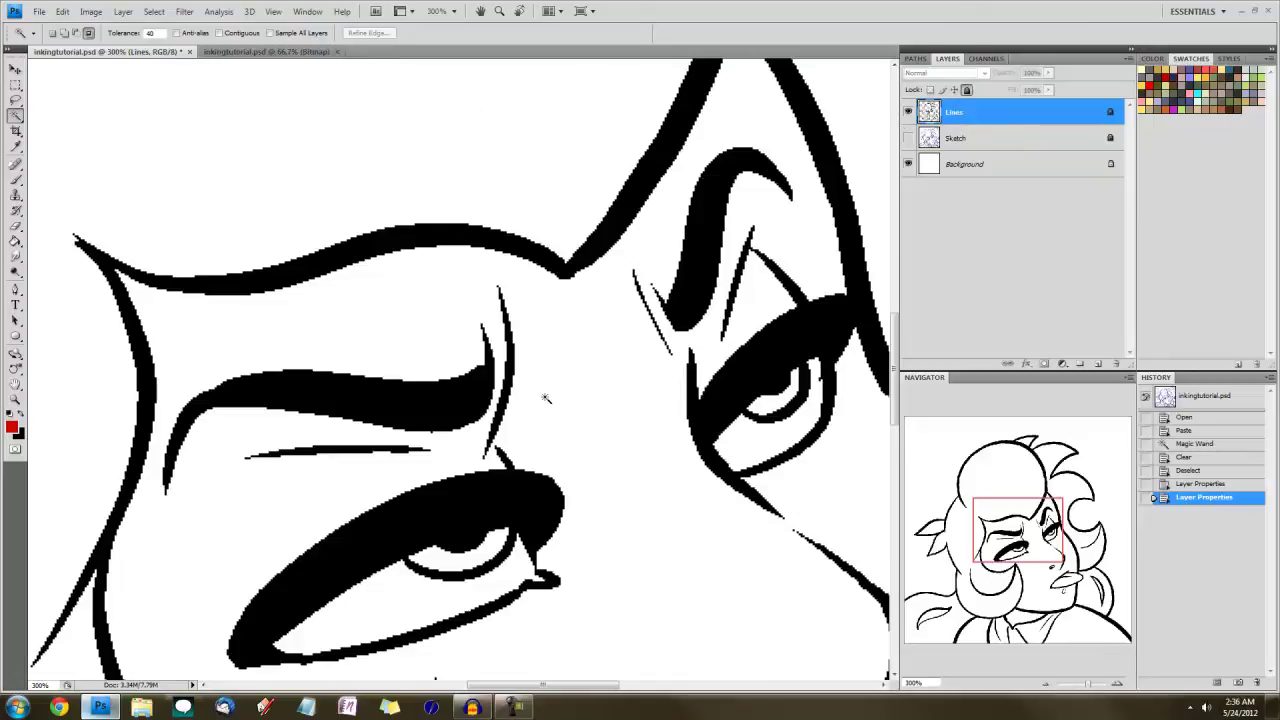
click(958, 170)
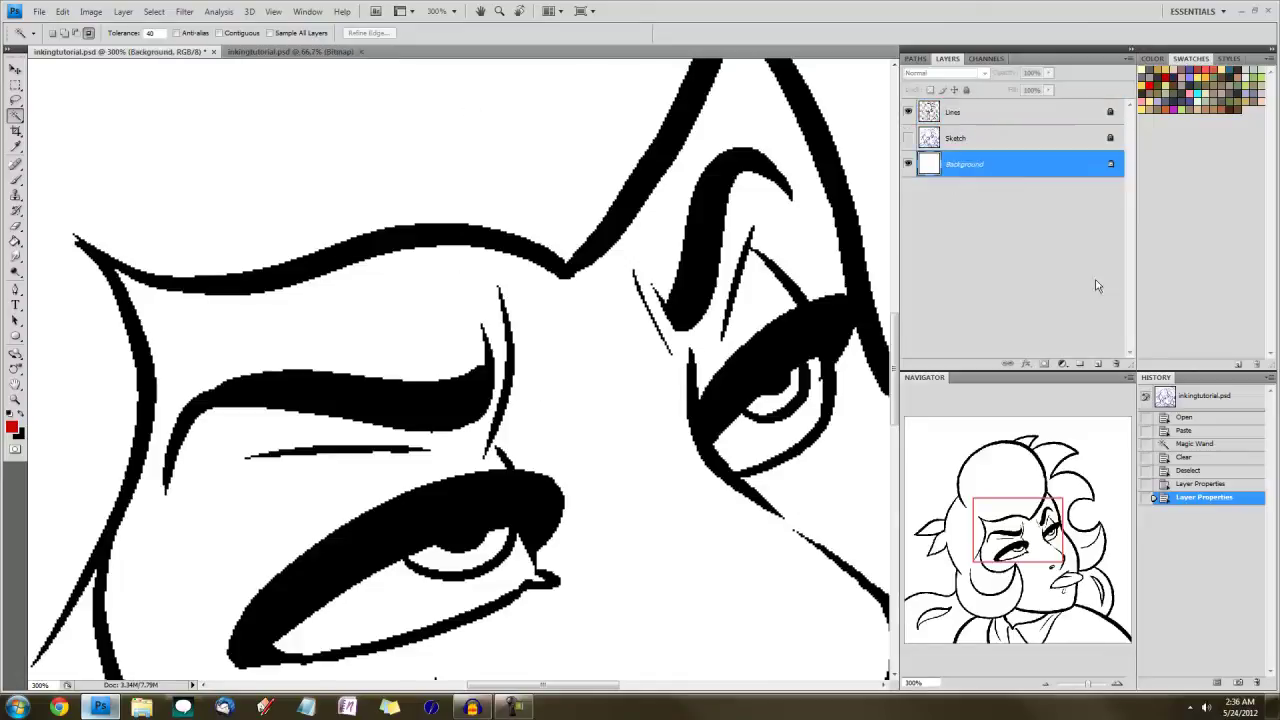
click(1098, 364)
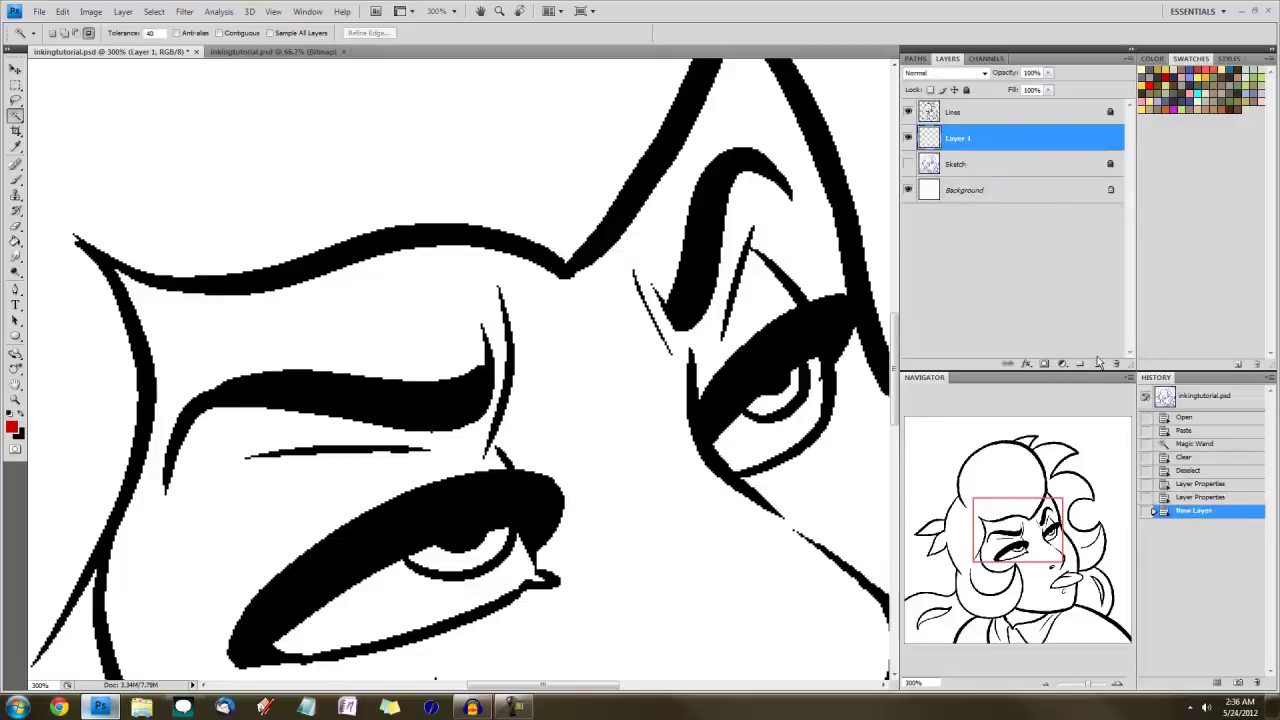
scroll(620, 350, down, 3)
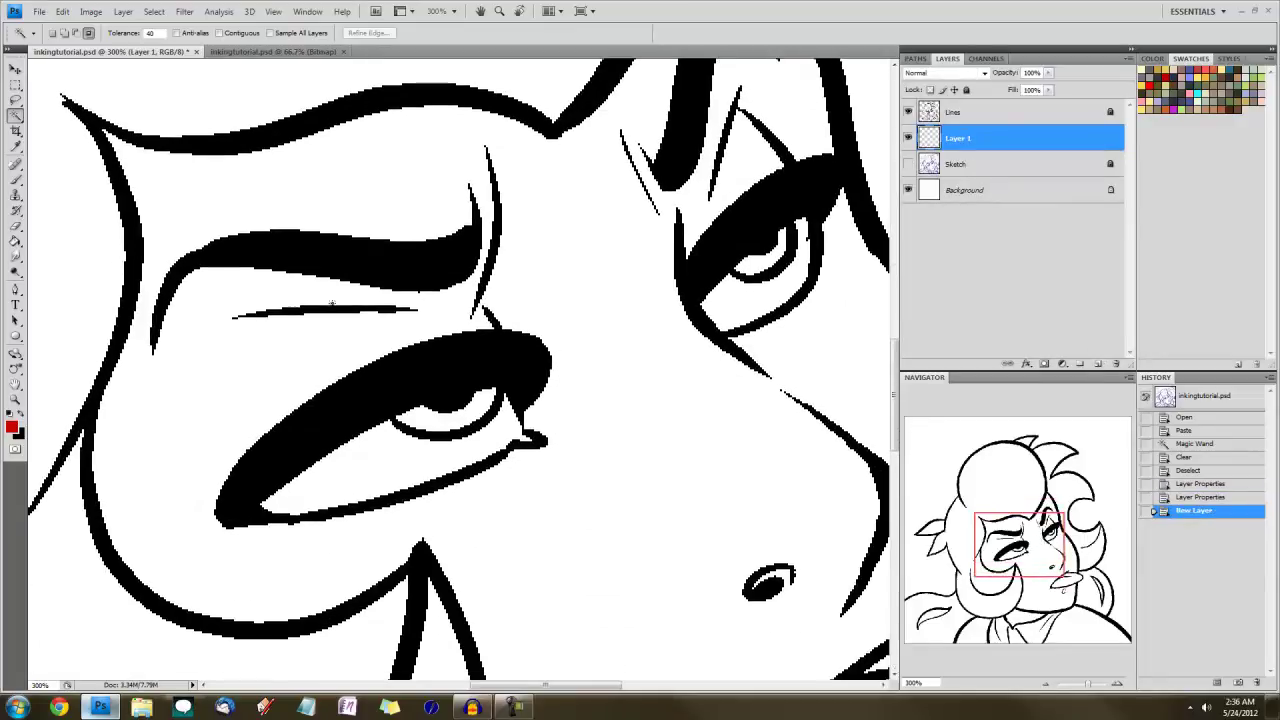
Paint brown strokes across the face on the new layer with a large hard Pencil brush, and delete that layer
click(16, 179)
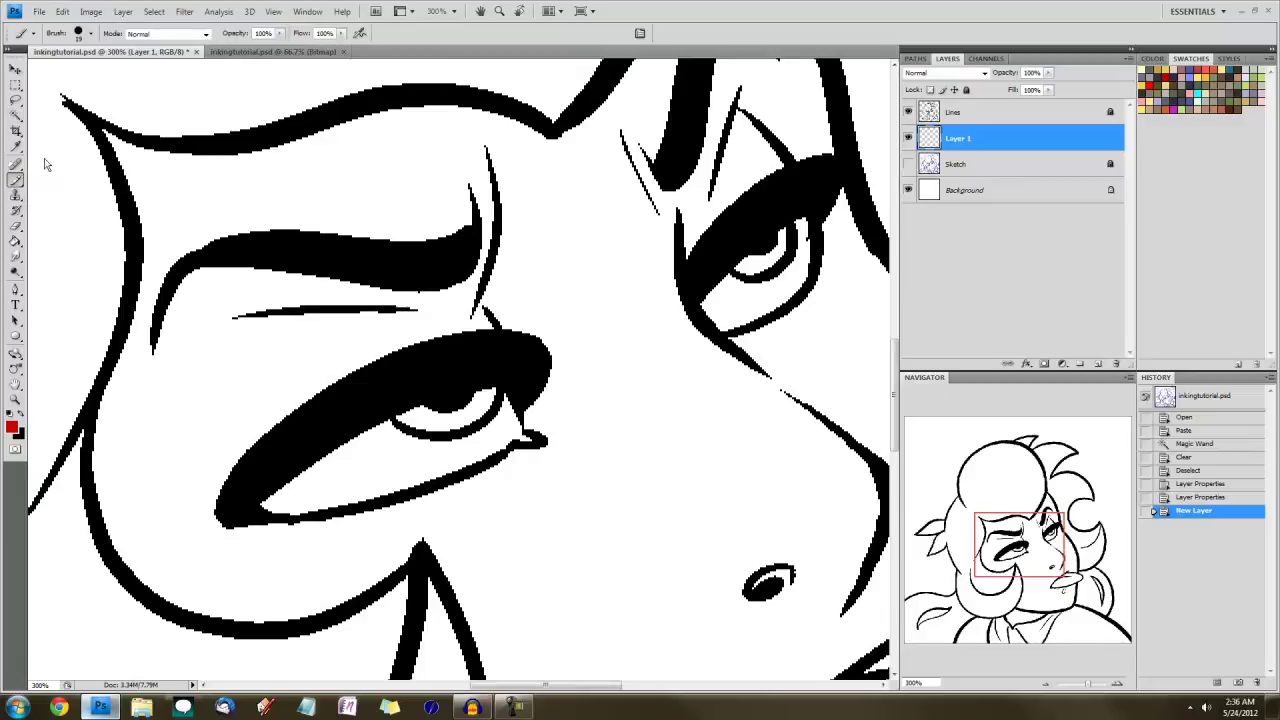
click(65, 192)
click(79, 32)
click(80, 355)
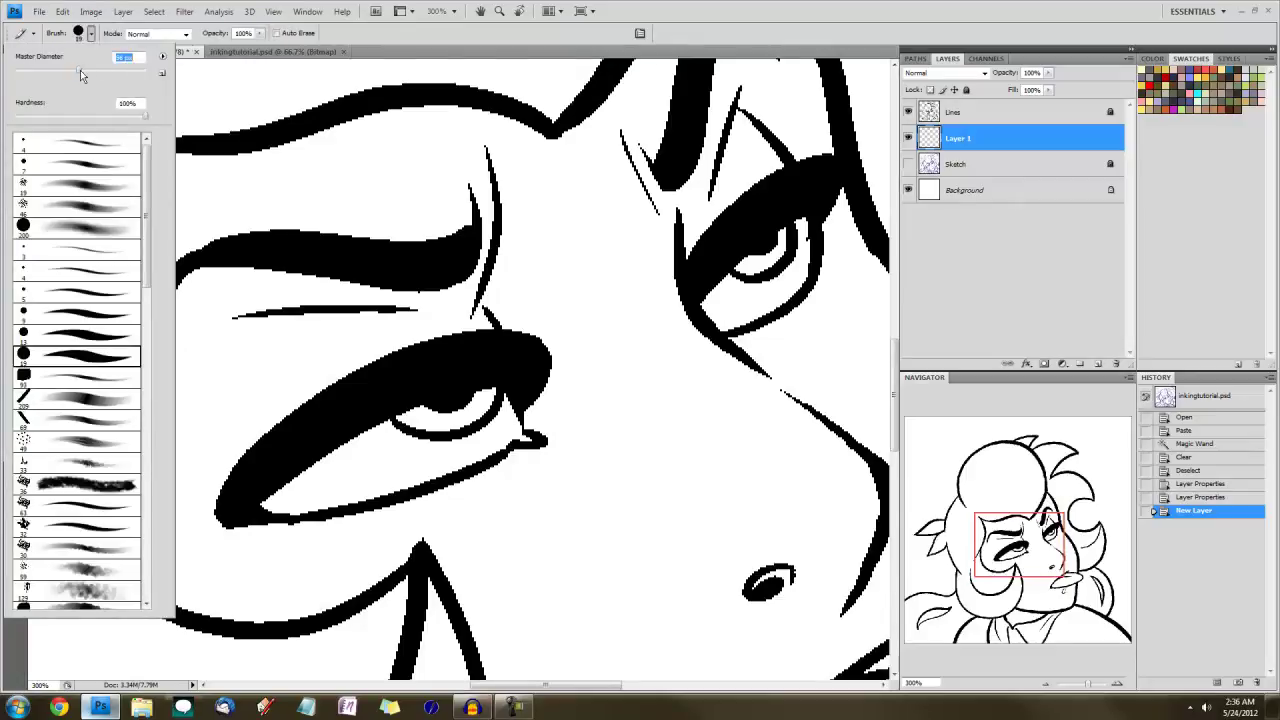
click(1206, 96)
mouse_move(386, 214)
mouse_down()
mouse_move(430, 430)
mouse_move(840, 490)
mouse_move(335, 212)
mouse_up()
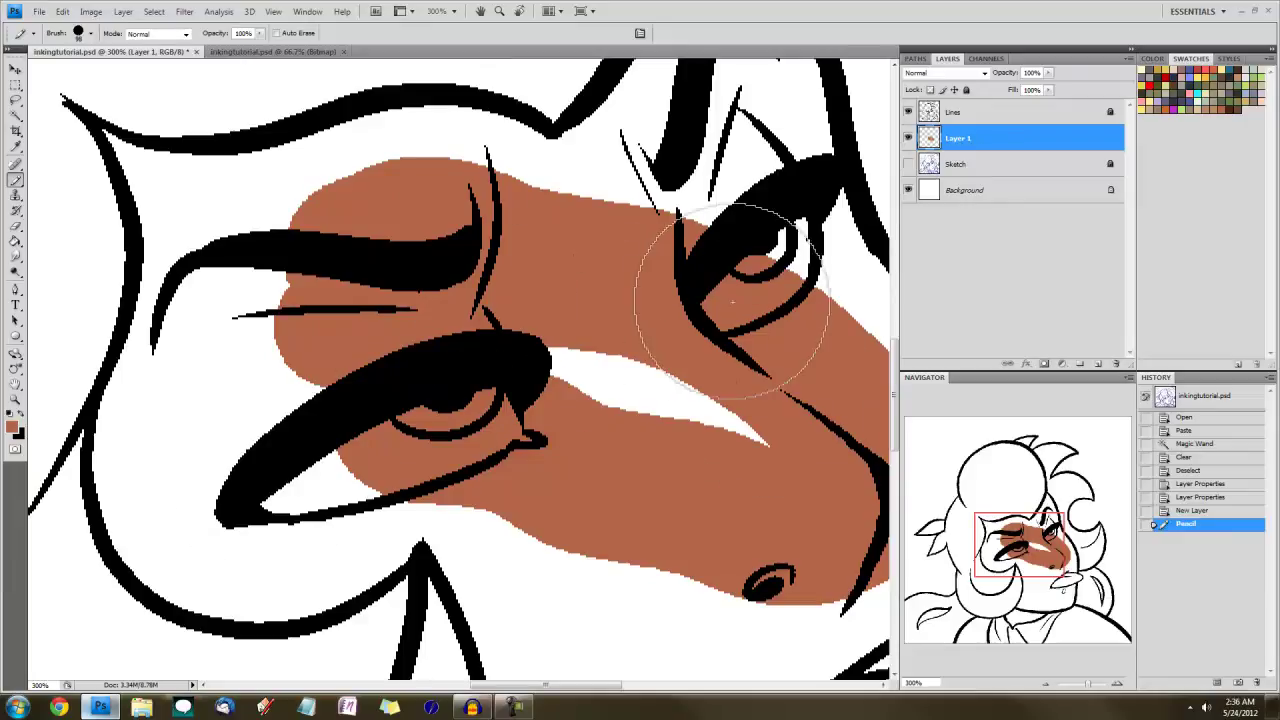
drag(1012, 146, 1116, 363)
Duplicate the Lines layer and place the copy directly beneath the original
drag(992, 121, 1097, 363)
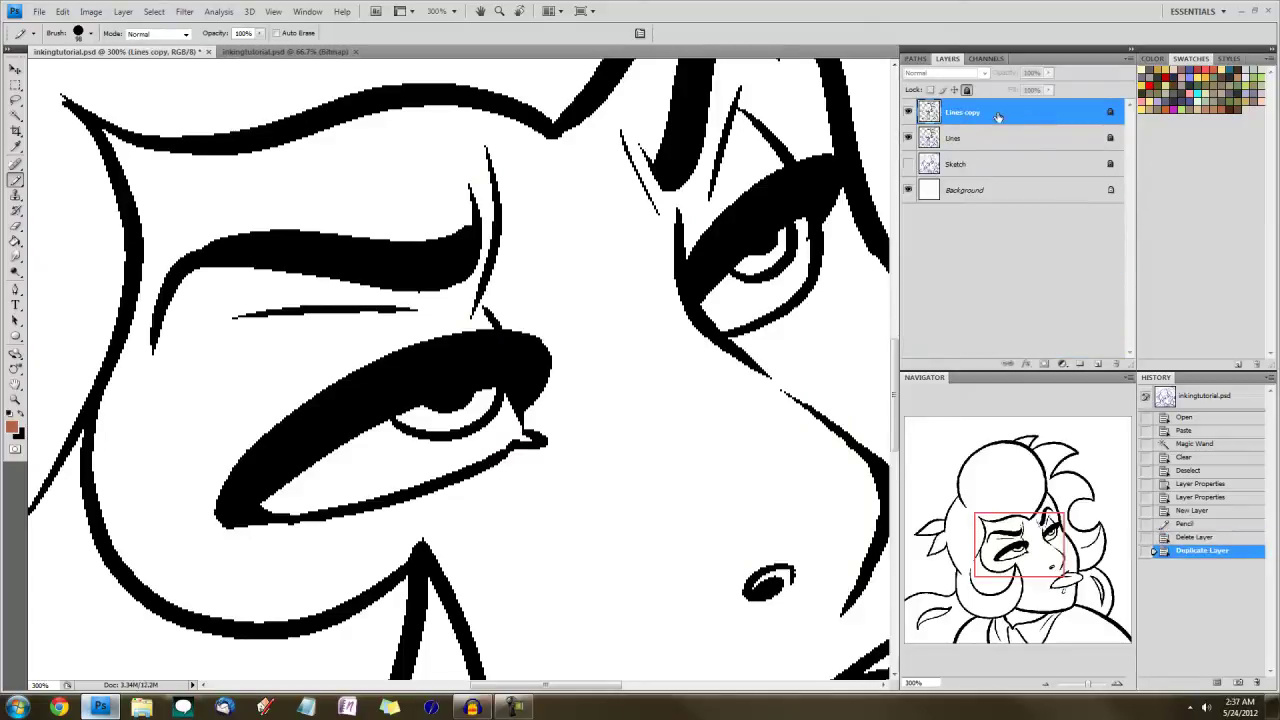
drag(980, 115, 970, 155)
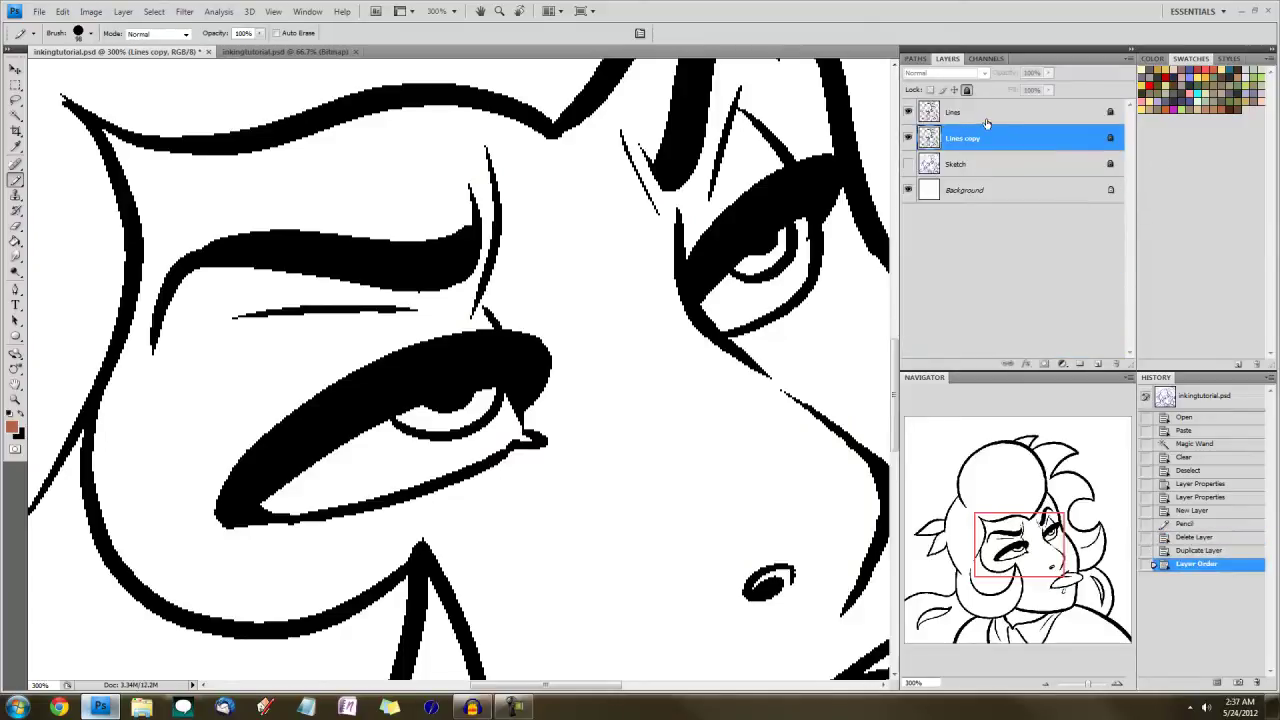
click(965, 112)
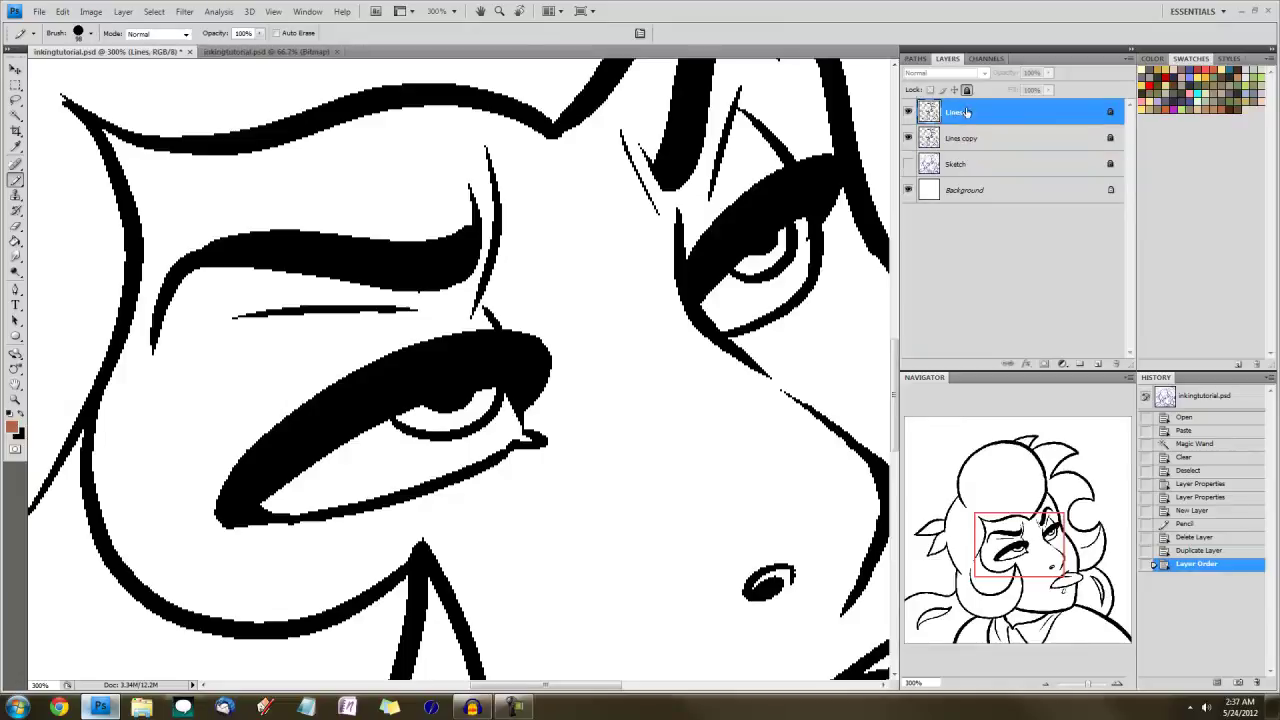
drag(967, 115, 1090, 348)
Unlock the Lines copy layer and hide the original Lines layer above it
click(925, 137)
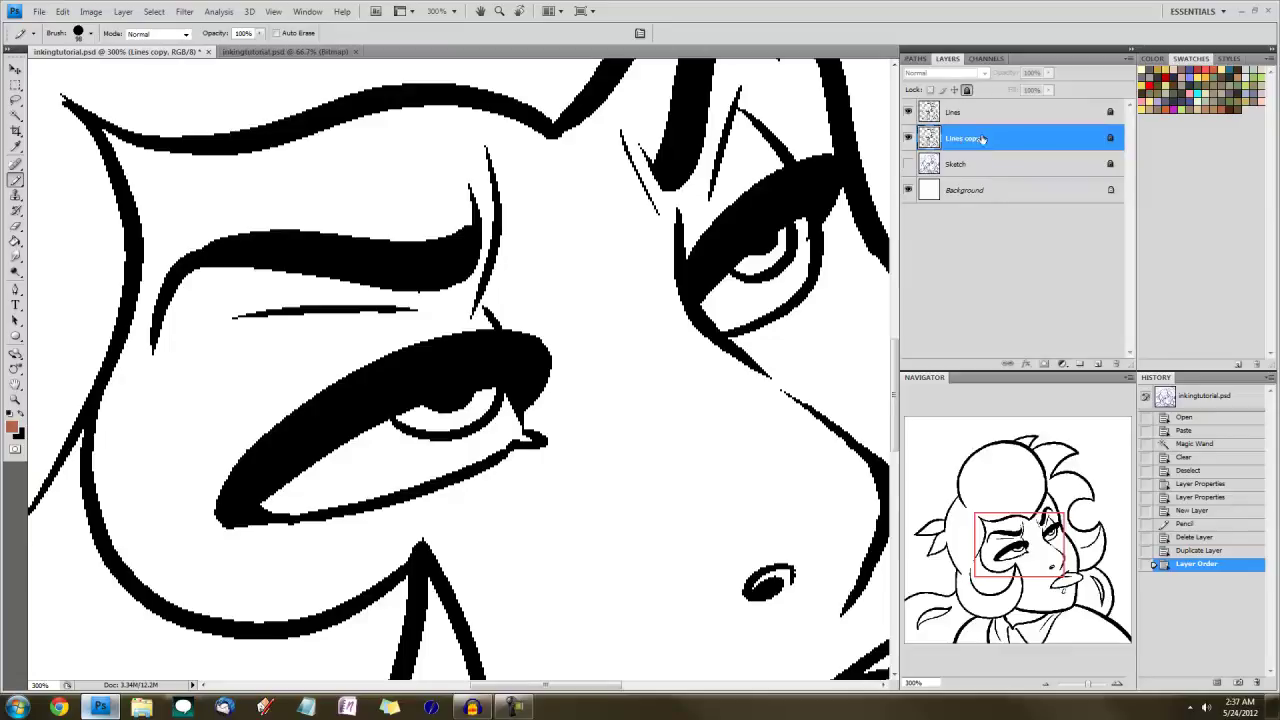
click(966, 90)
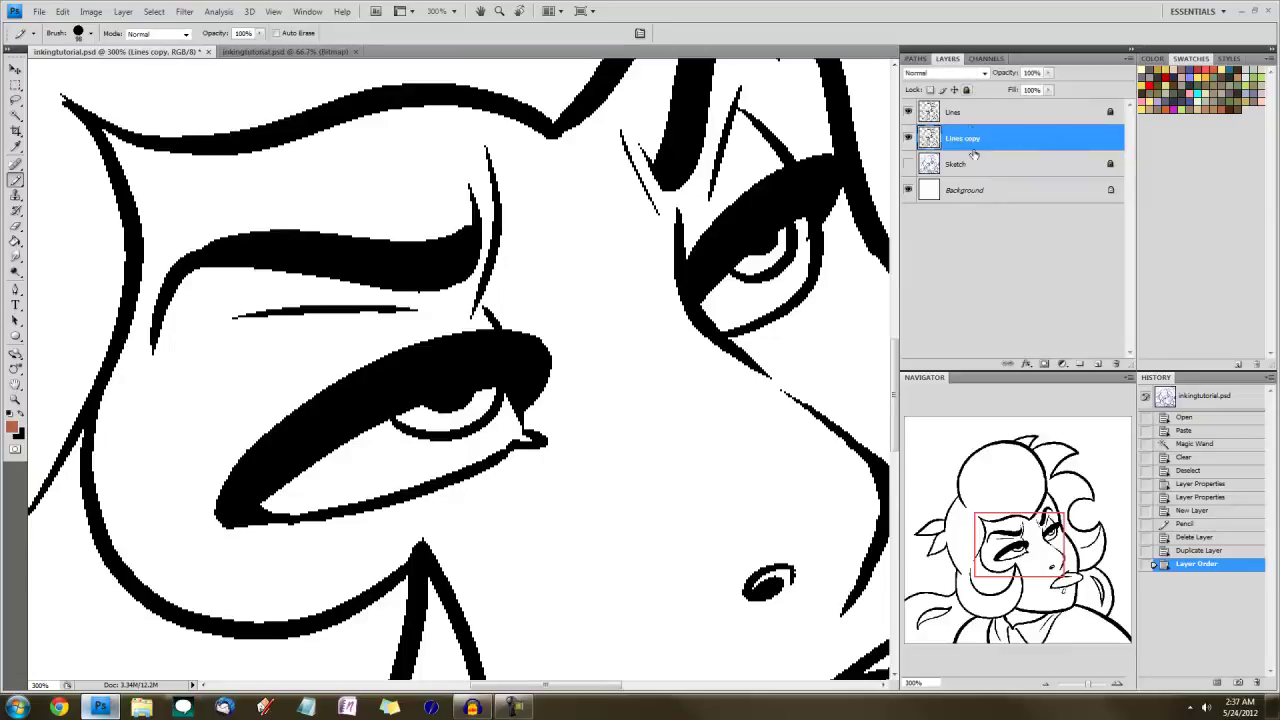
click(906, 114)
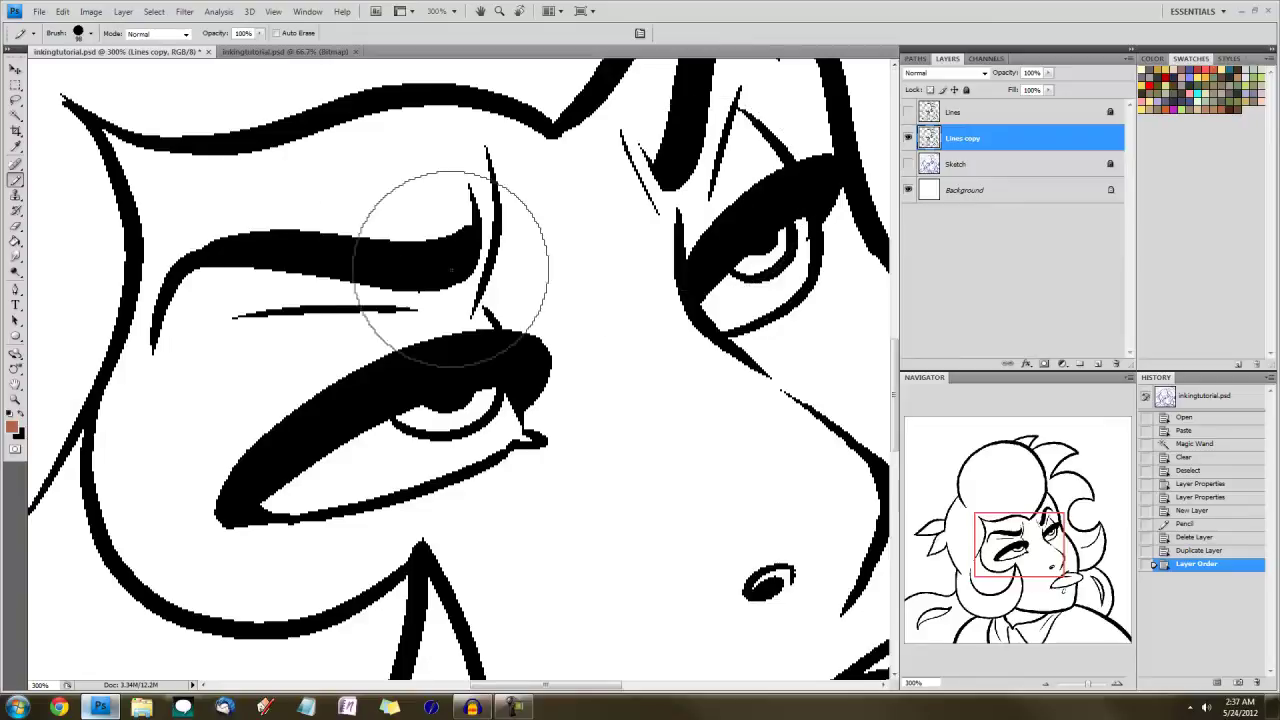
Rename the Lines copy layer as Flats
double_click(962, 138)
text(Color)
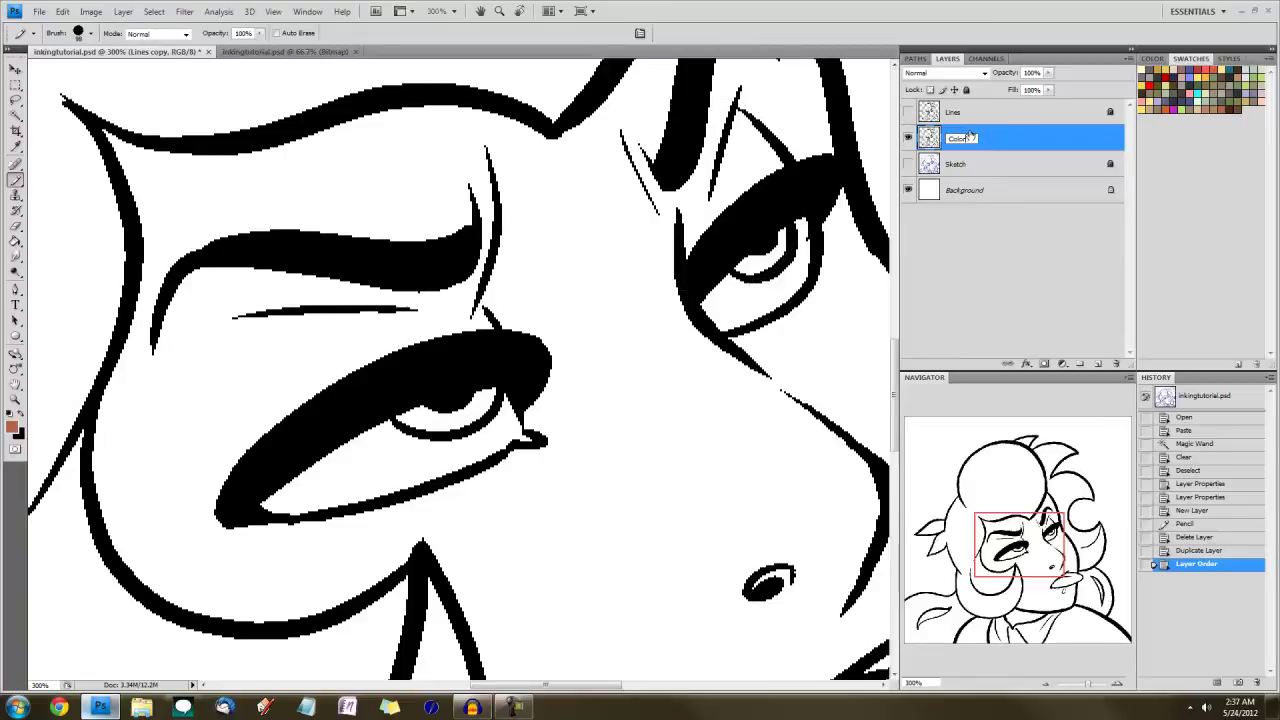
text(Flats)
key(Return)
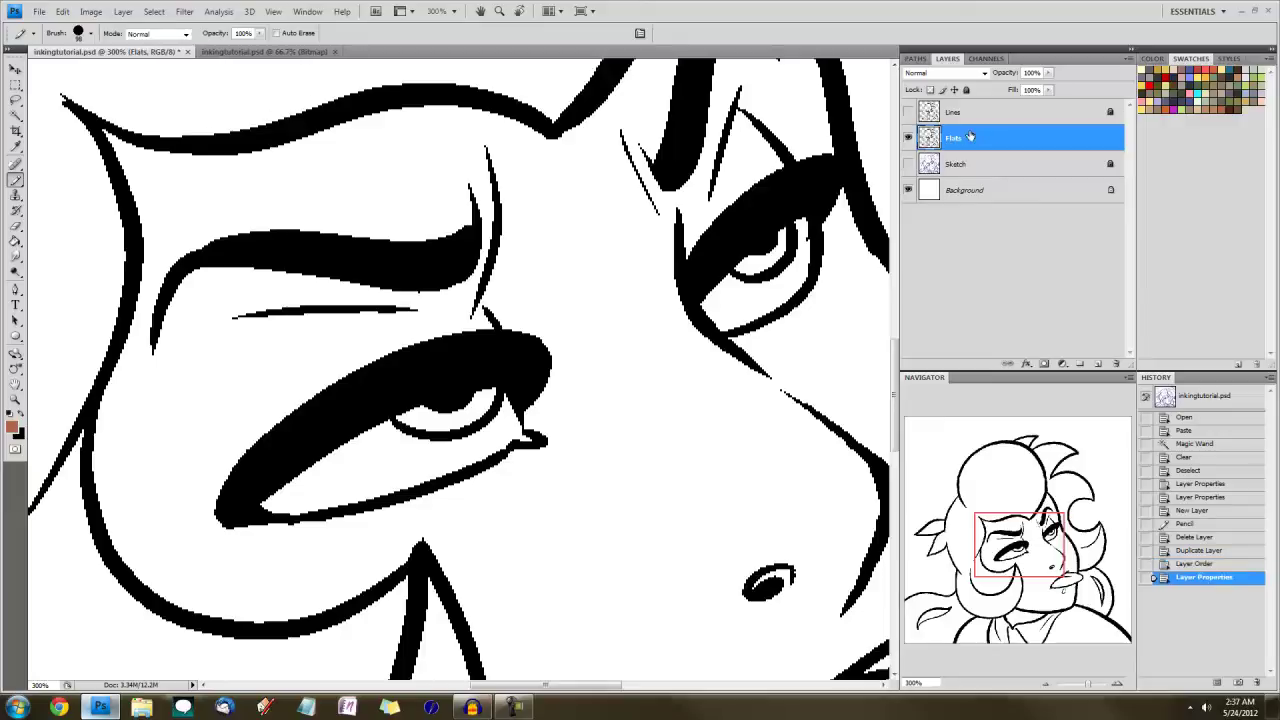
Fill the main hair sections on both sides of the face and the hair tie's ends with red on the Flats layer, using the Paint Bucket
click(15, 242)
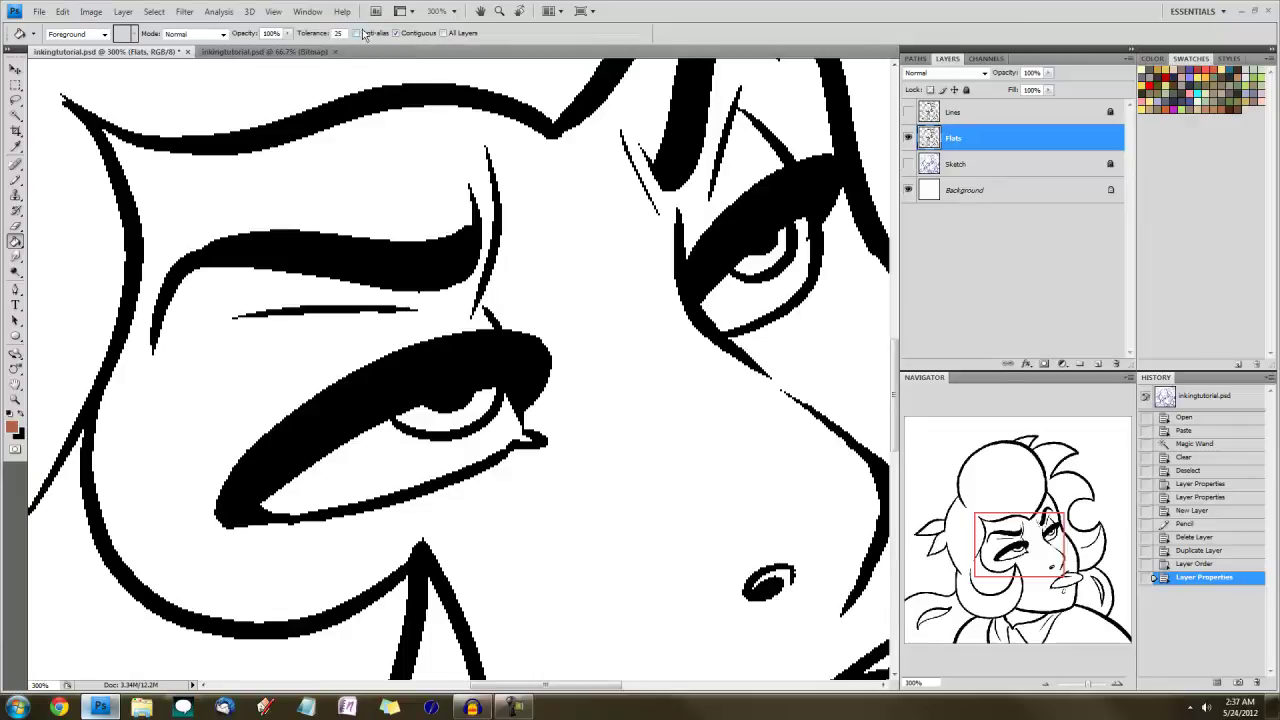
click(935, 684)
text(100)
key(Return)
drag(974, 607, 966, 648)
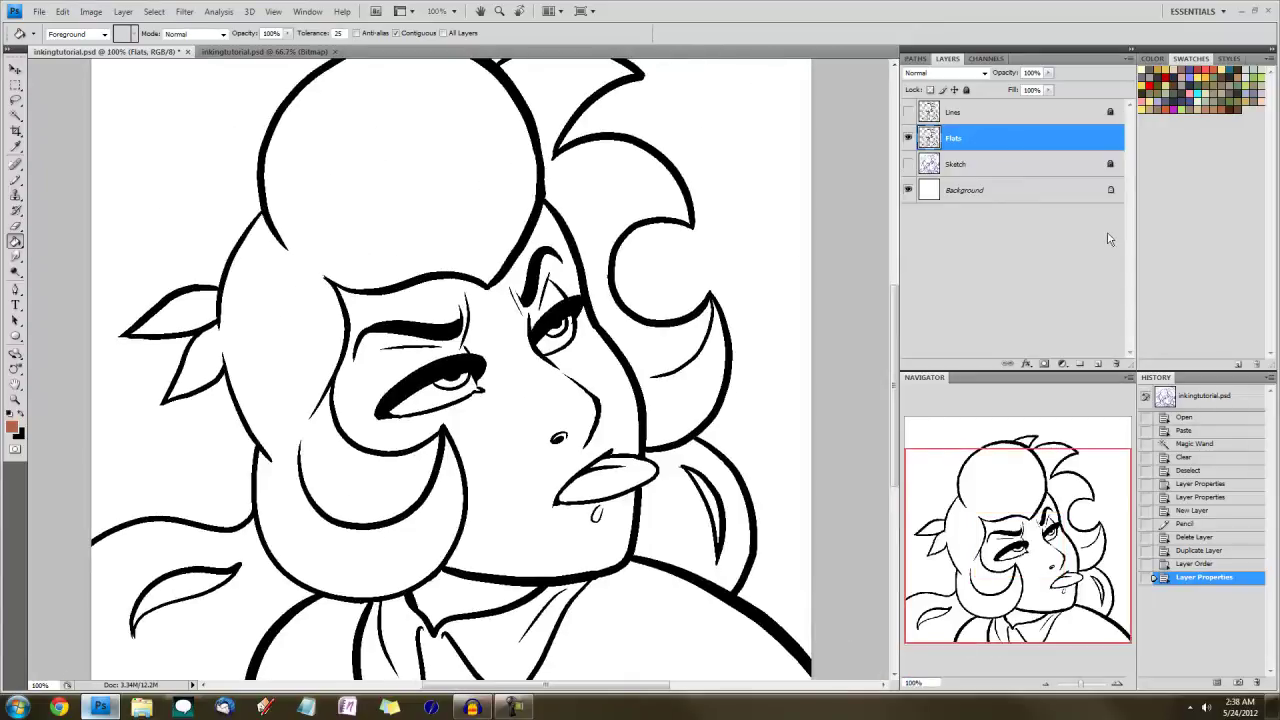
click(356, 182)
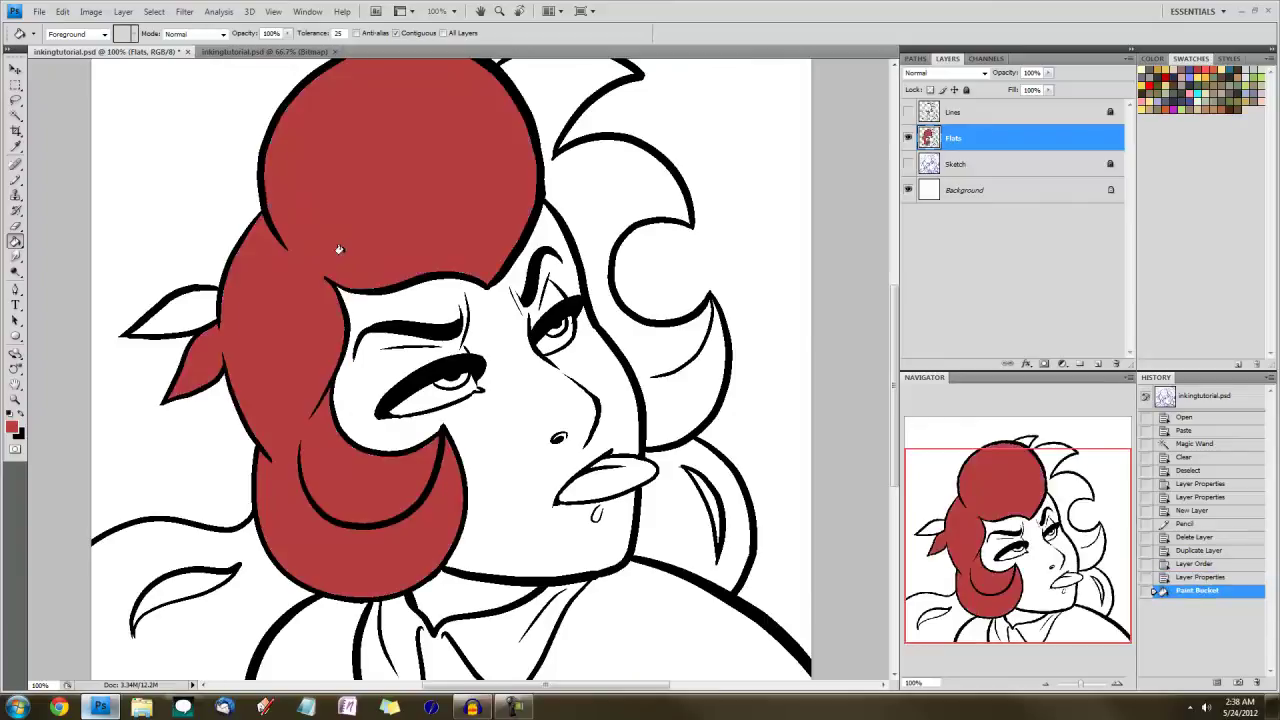
click(210, 310)
click(244, 572)
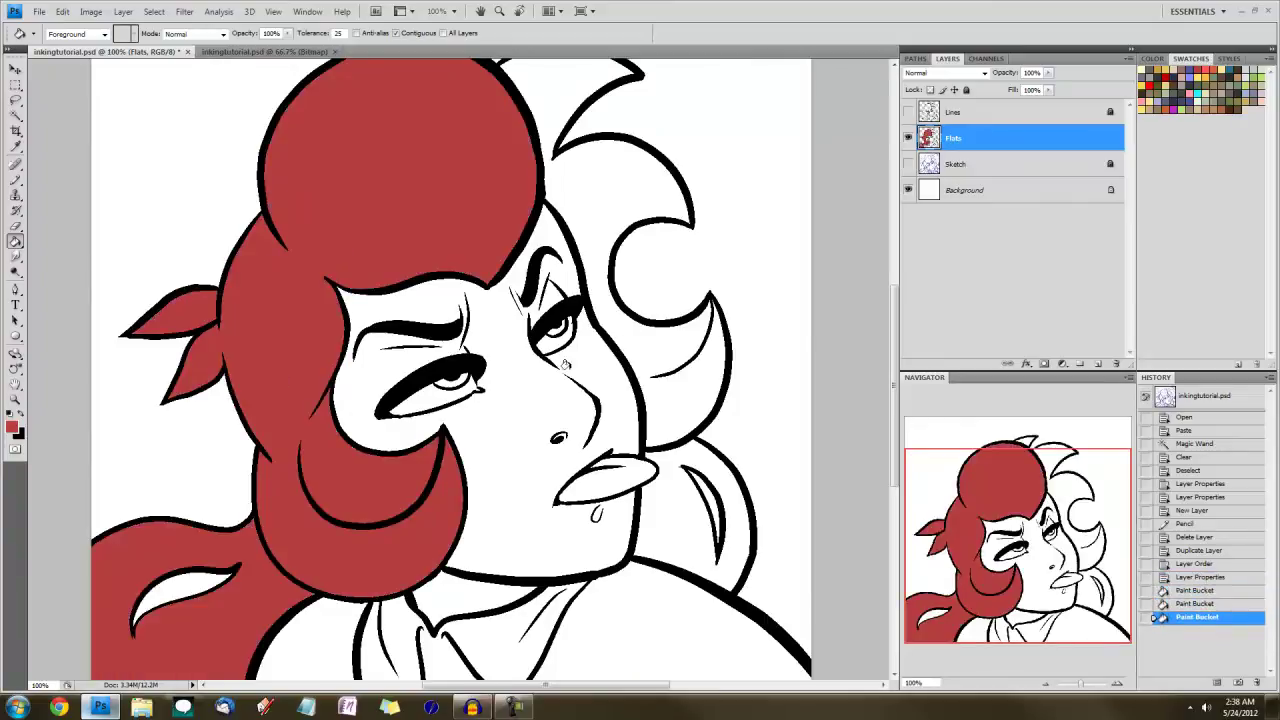
click(635, 330)
click(665, 500)
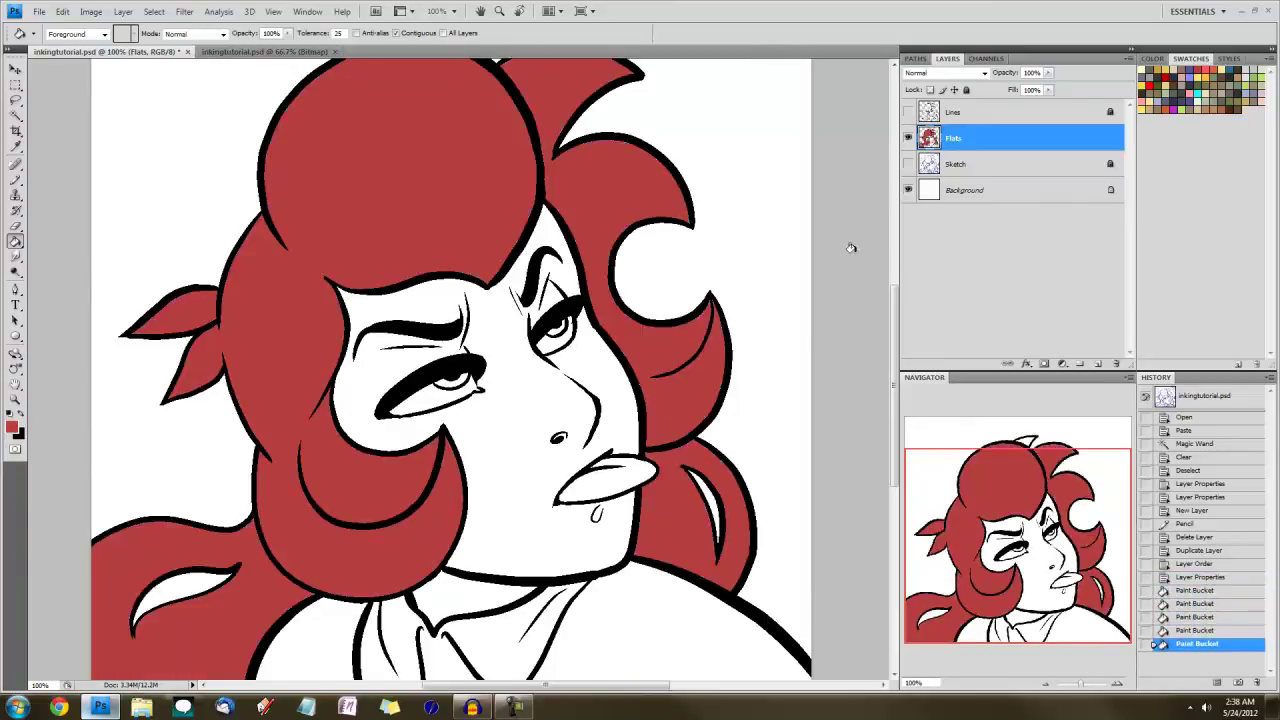
Fill the collar and both shoulder areas of the shirt with pale grey-green
click(1250, 70)
click(615, 636)
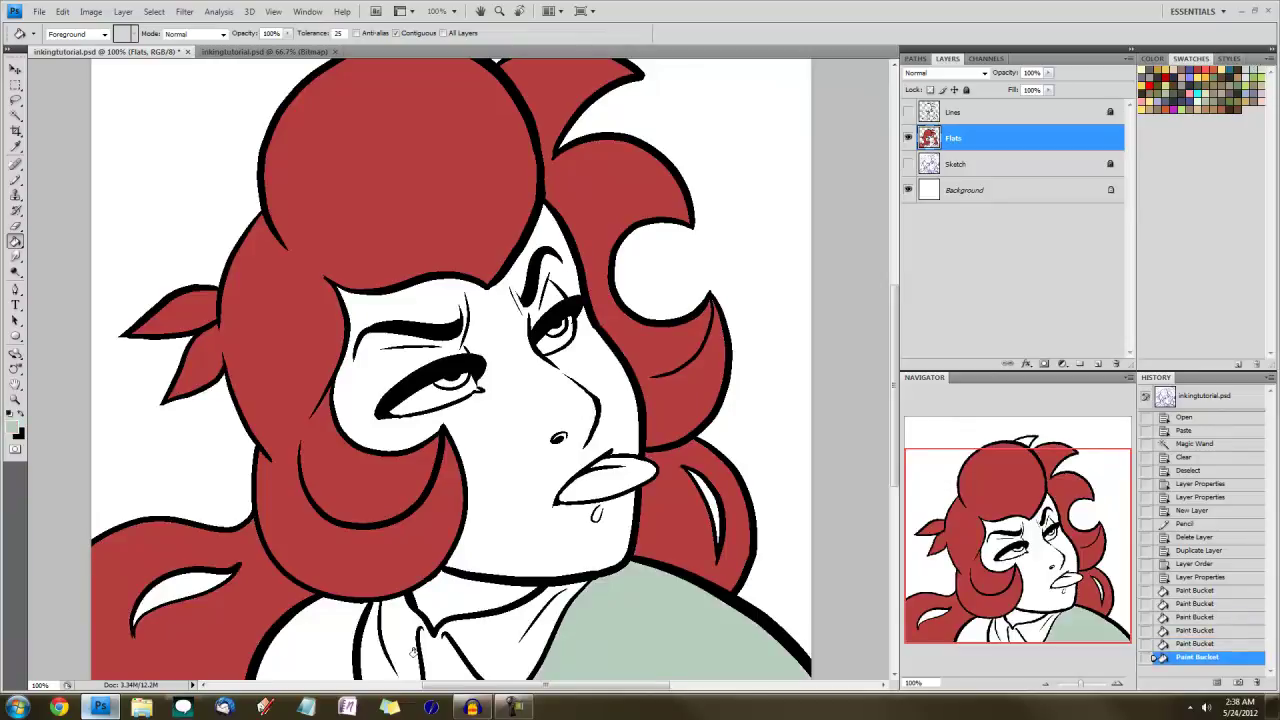
click(390, 640)
click(297, 611)
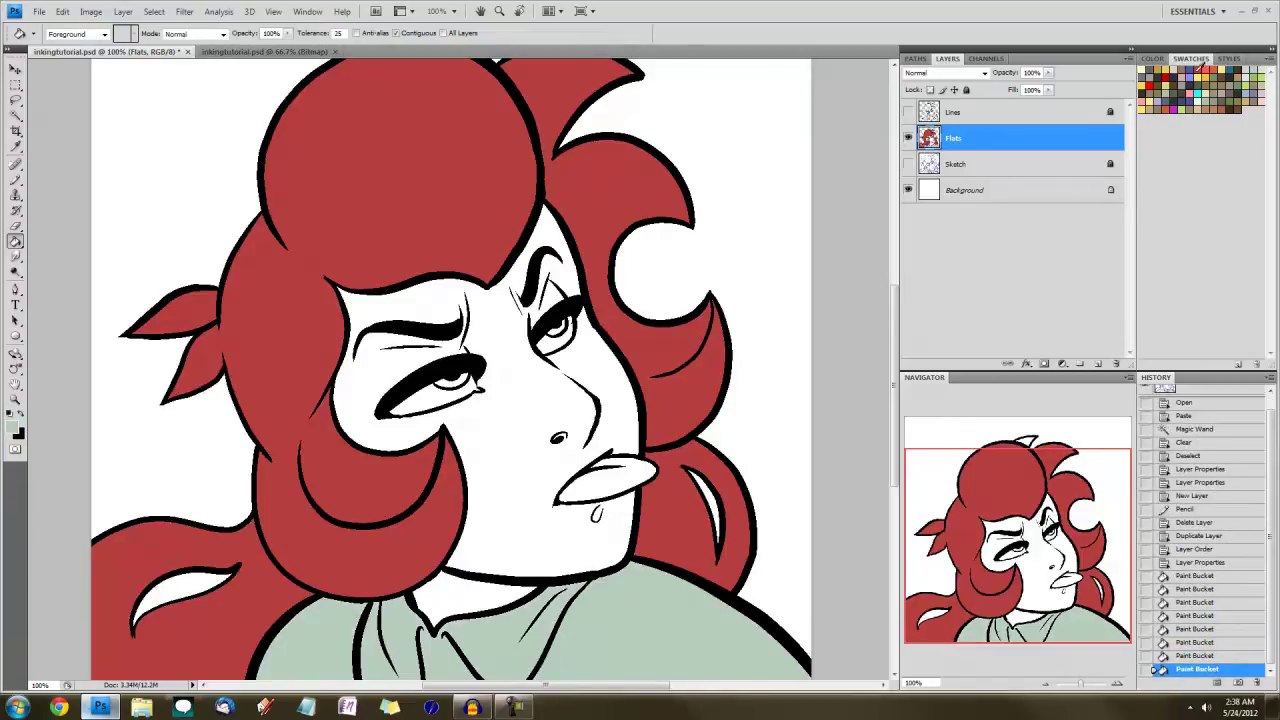
Fill the face with a beige skin tone and the lips with pink
click(1178, 67)
click(517, 384)
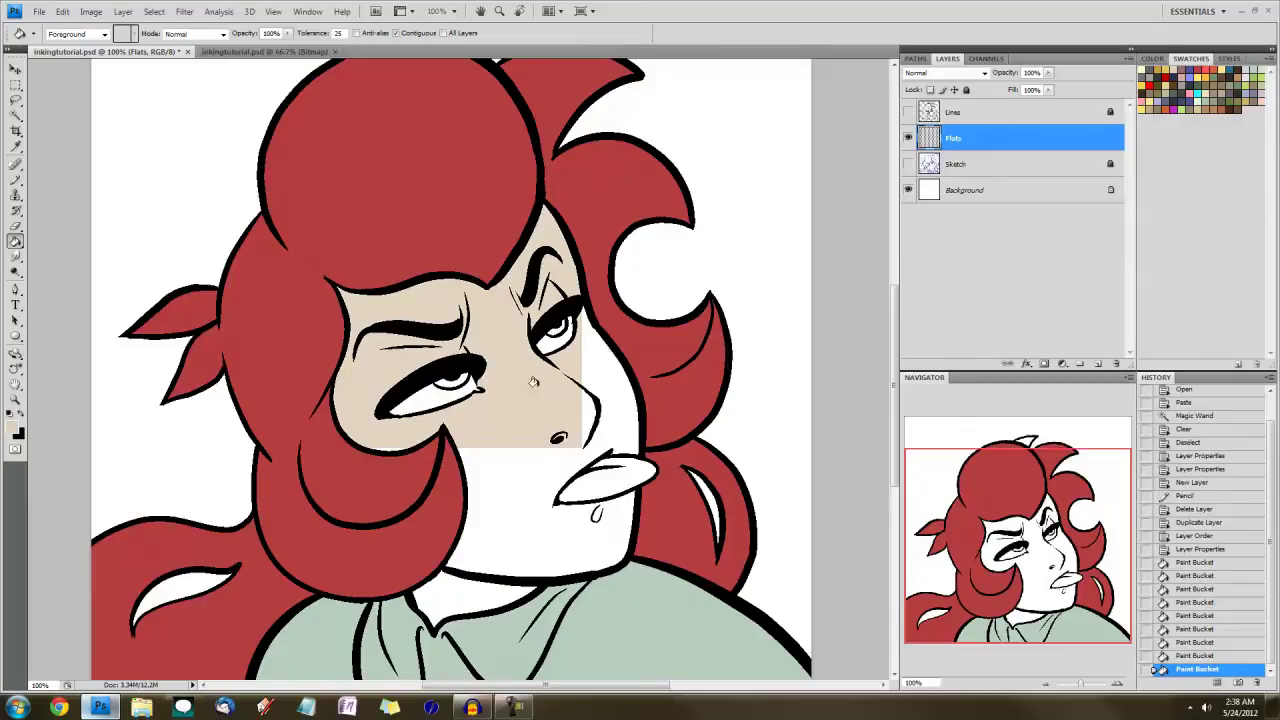
click(580, 382)
click(1190, 95)
click(622, 468)
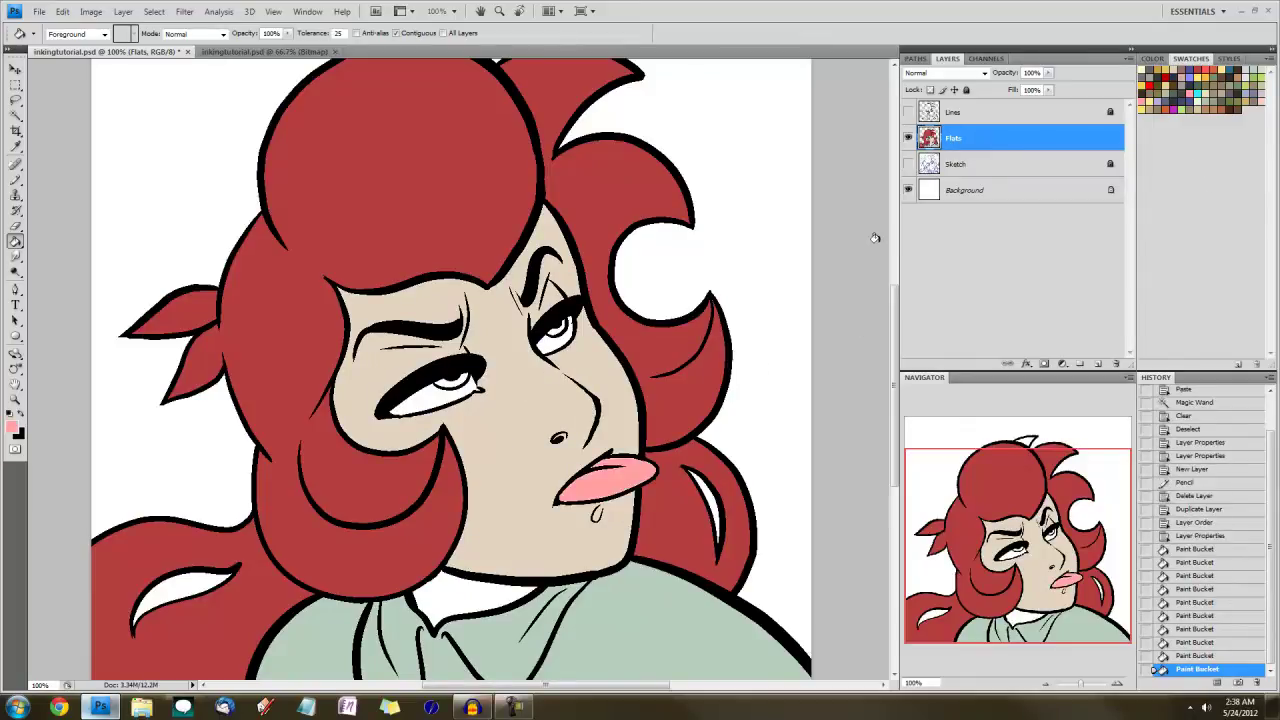
Sample white from the canvas and fill the whites of both eyes with it
alt+click(740, 216)
click(415, 397)
click(556, 338)
Fill the Background layer with light lavender
click(966, 190)
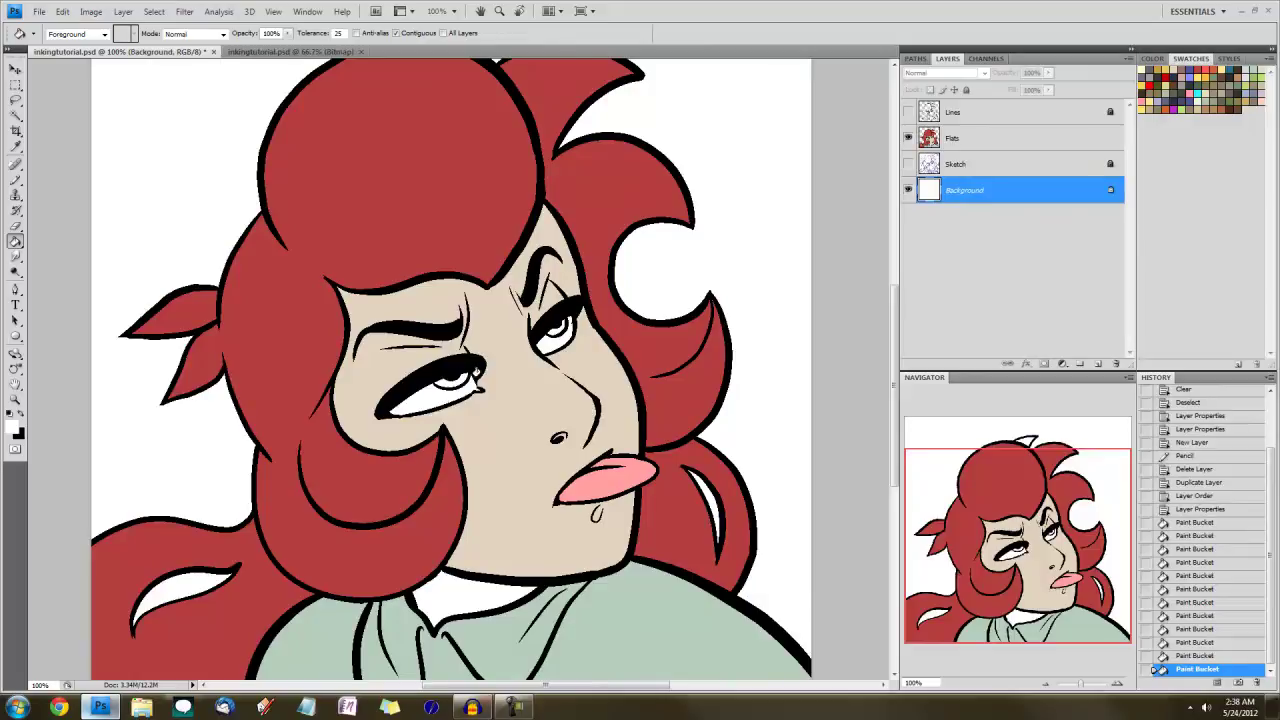
click(1148, 102)
click(1146, 99)
click(723, 119)
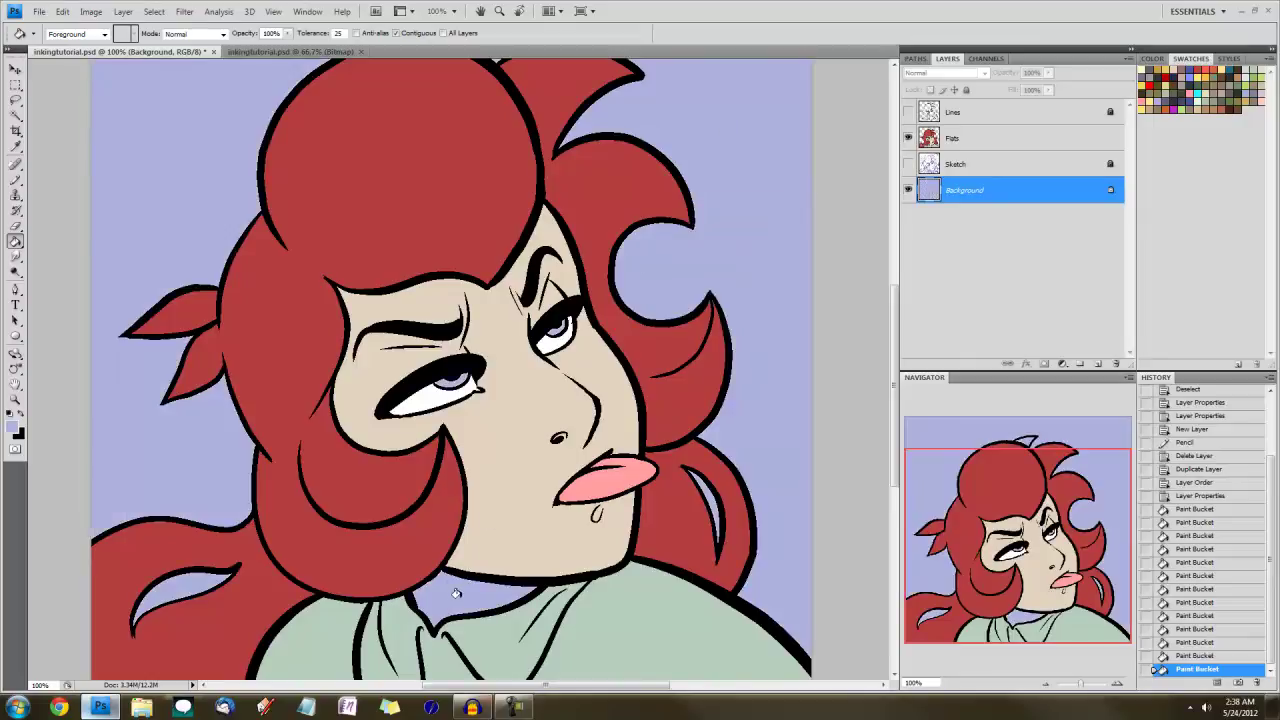
Fill the neck with the beige skin tone and both irises with dark purple on the Flats layer
click(958, 143)
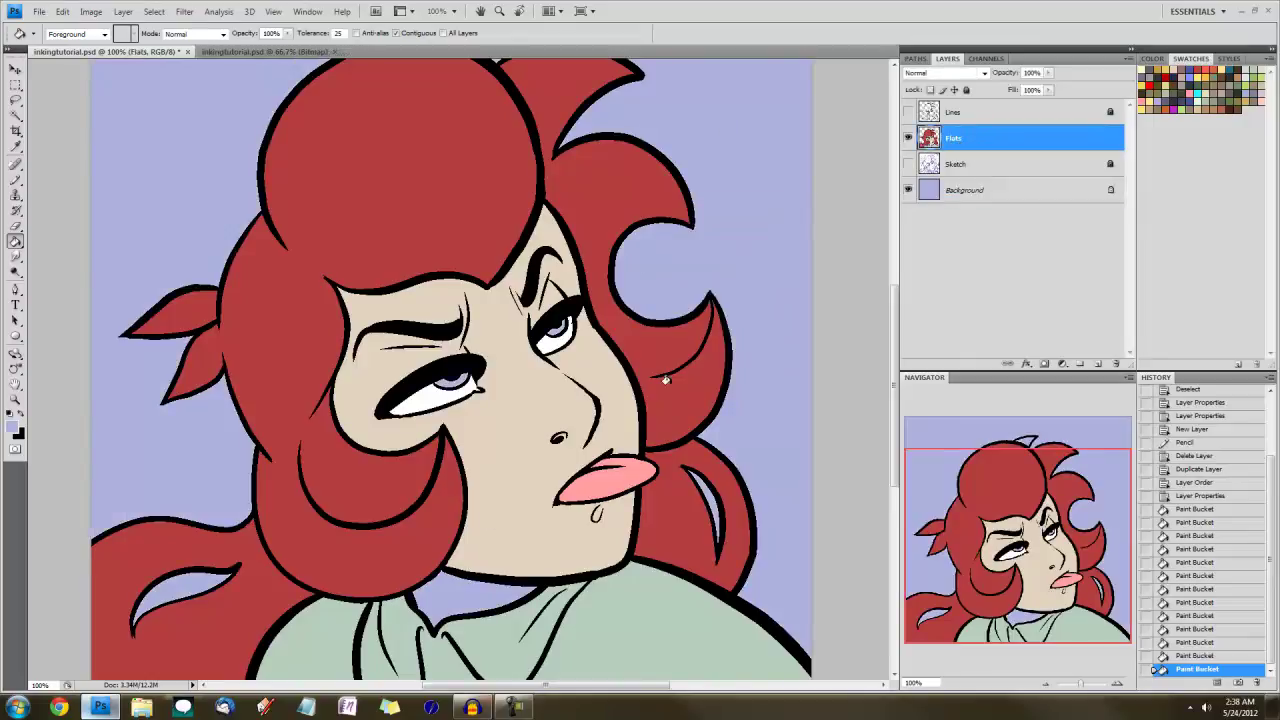
click(460, 602)
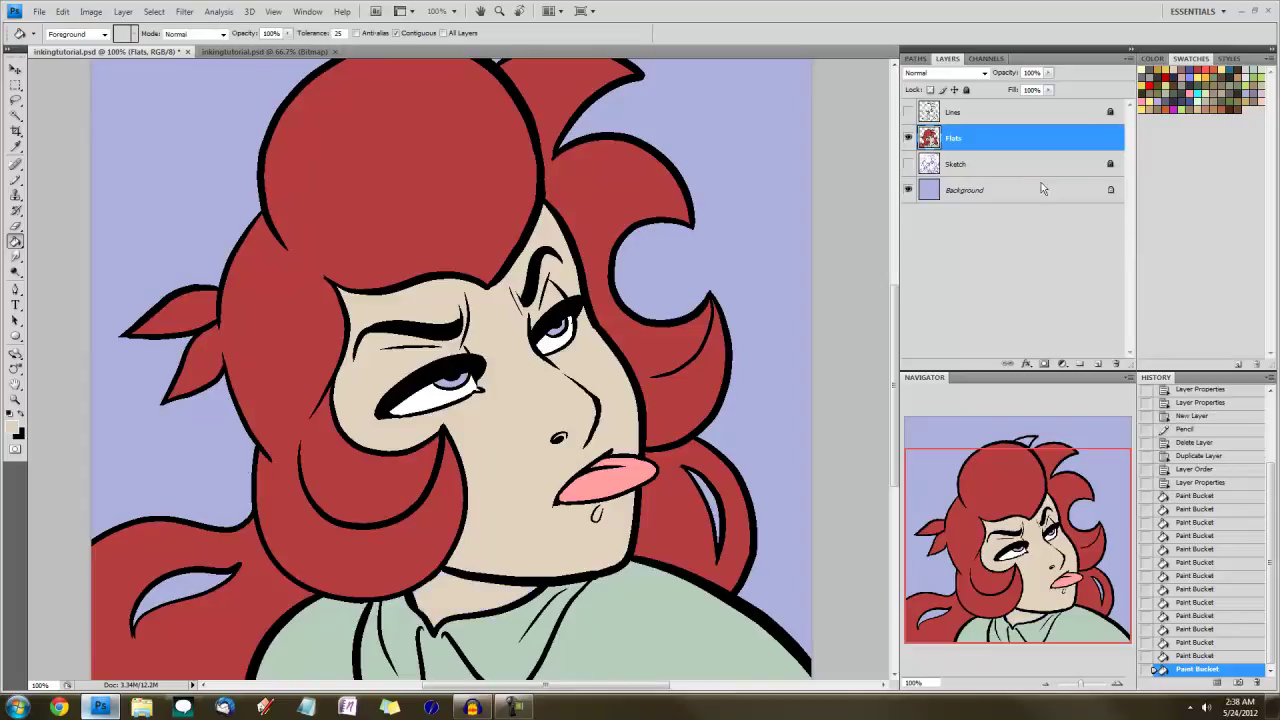
click(1190, 67)
click(453, 378)
click(557, 329)
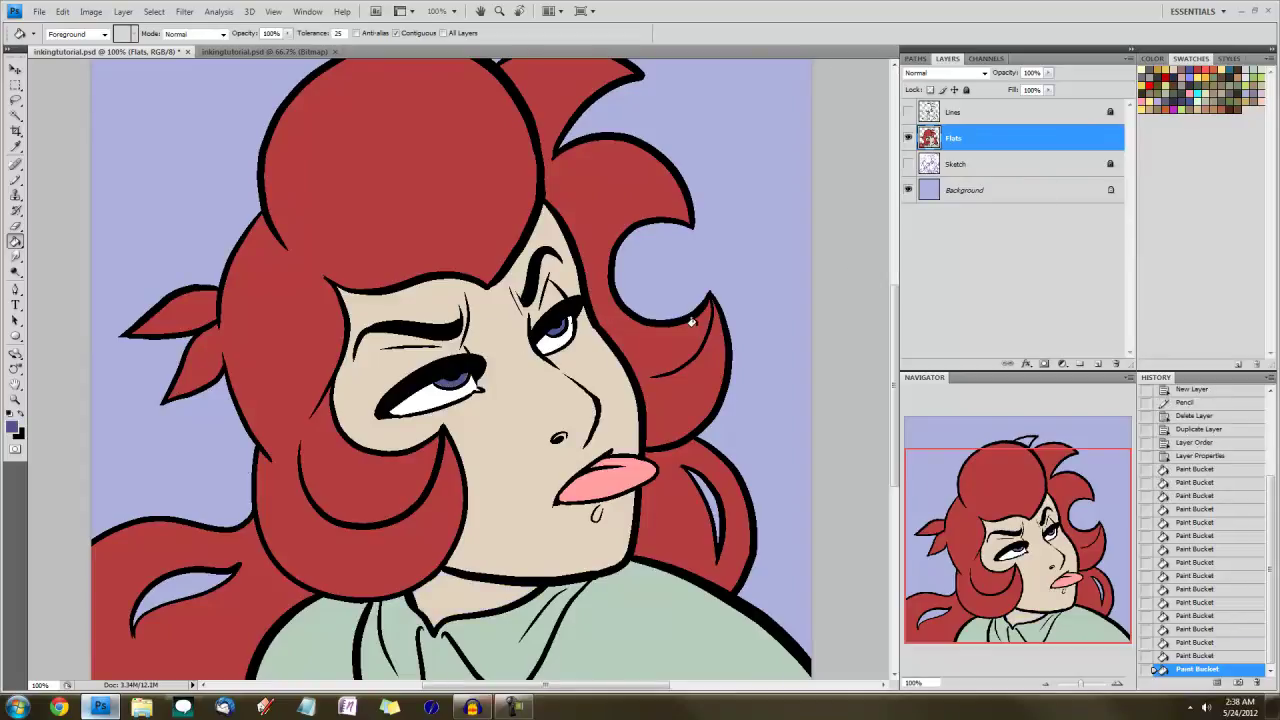
Fill the remaining small hair tuft at the crown of the head with the red hair color
drag(1018, 588, 1017, 562)
drag(994, 498, 992, 466)
click(545, 130)
mouse_move(1030, 530)
mouse_down()
mouse_move(1030, 563)
mouse_move(1092, 588)
mouse_move(995, 581)
mouse_up()
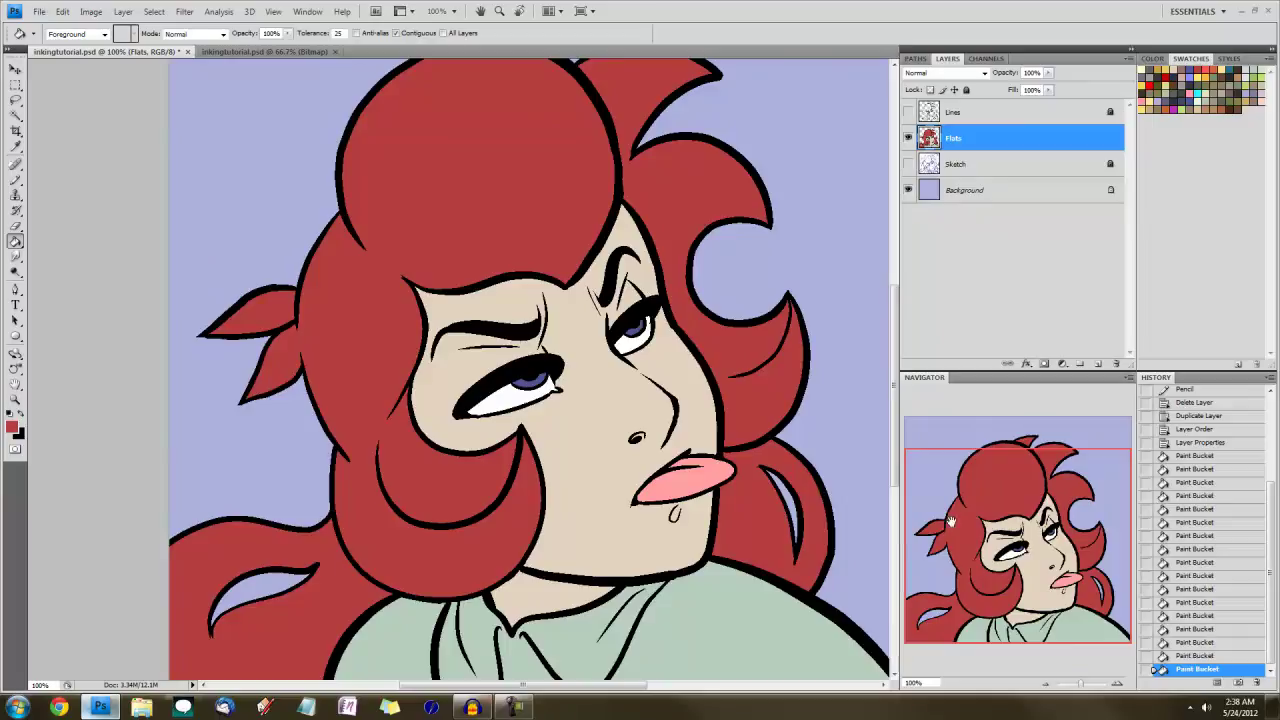
drag(997, 508, 1009, 481)
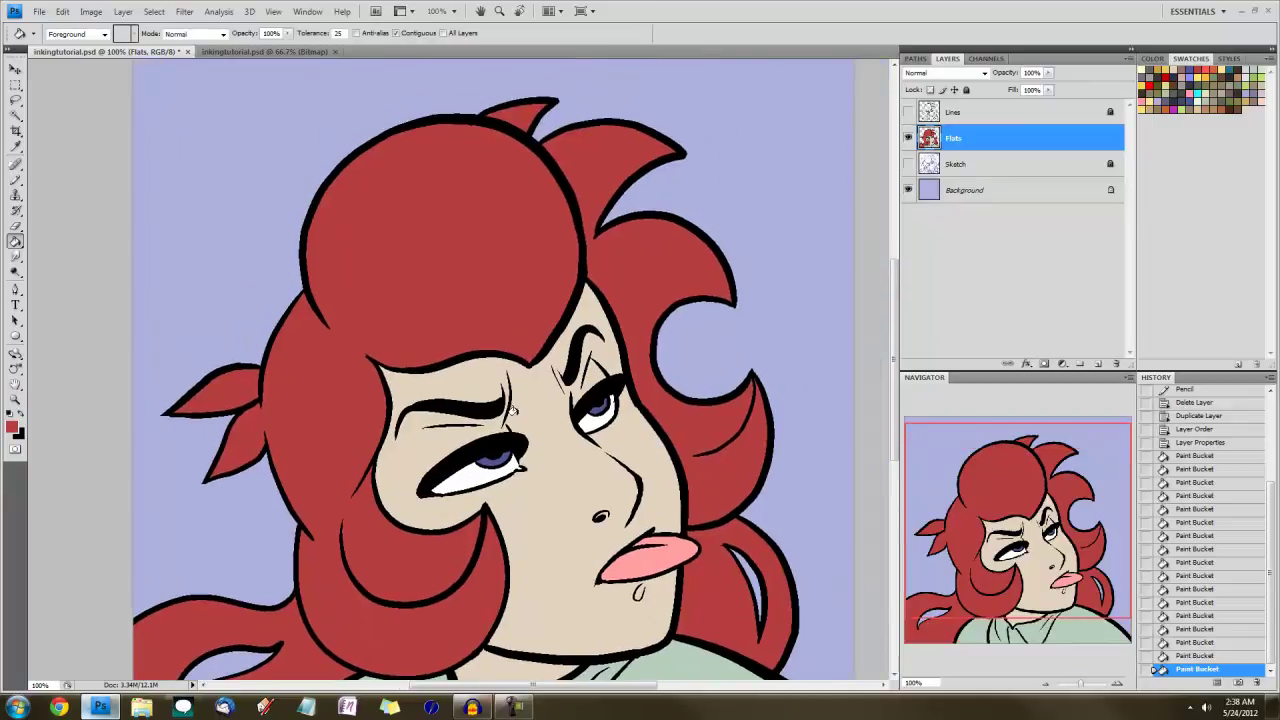
drag(1004, 526, 1004, 553)
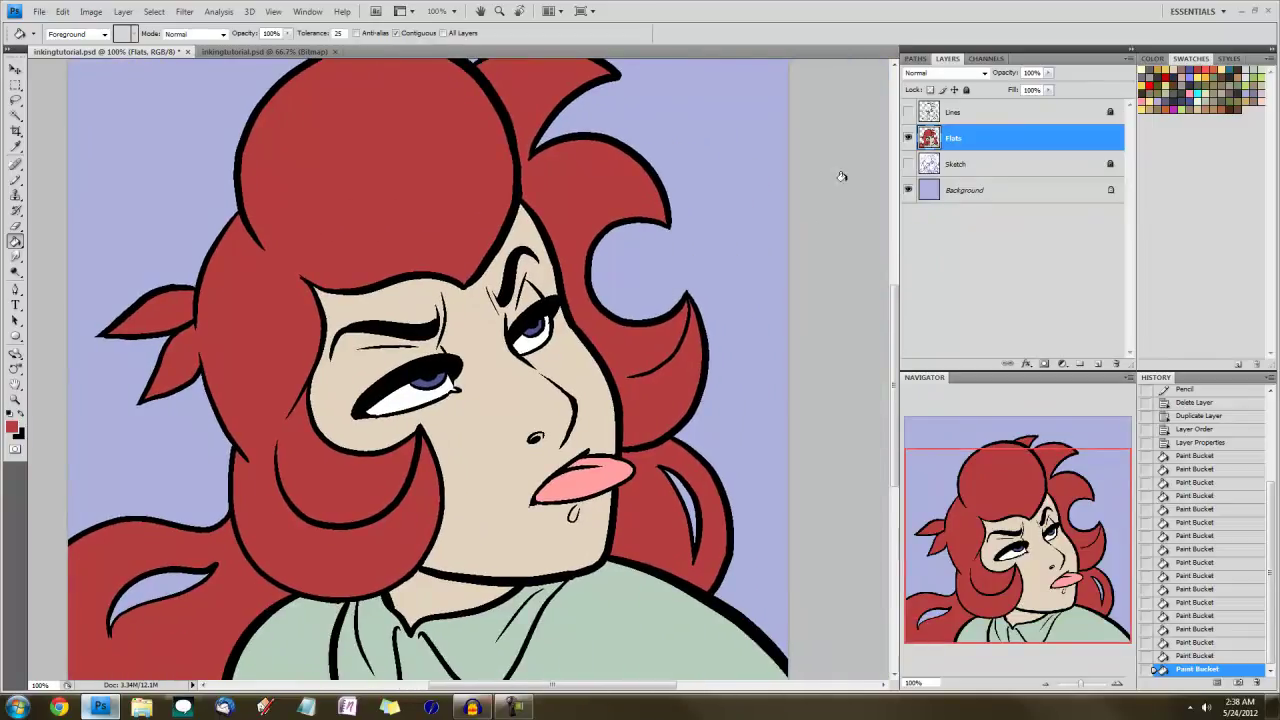
Duplicate the Flats layer, name the copy Shading, and activate the Magic Wand tool
drag(1005, 142, 1098, 363)
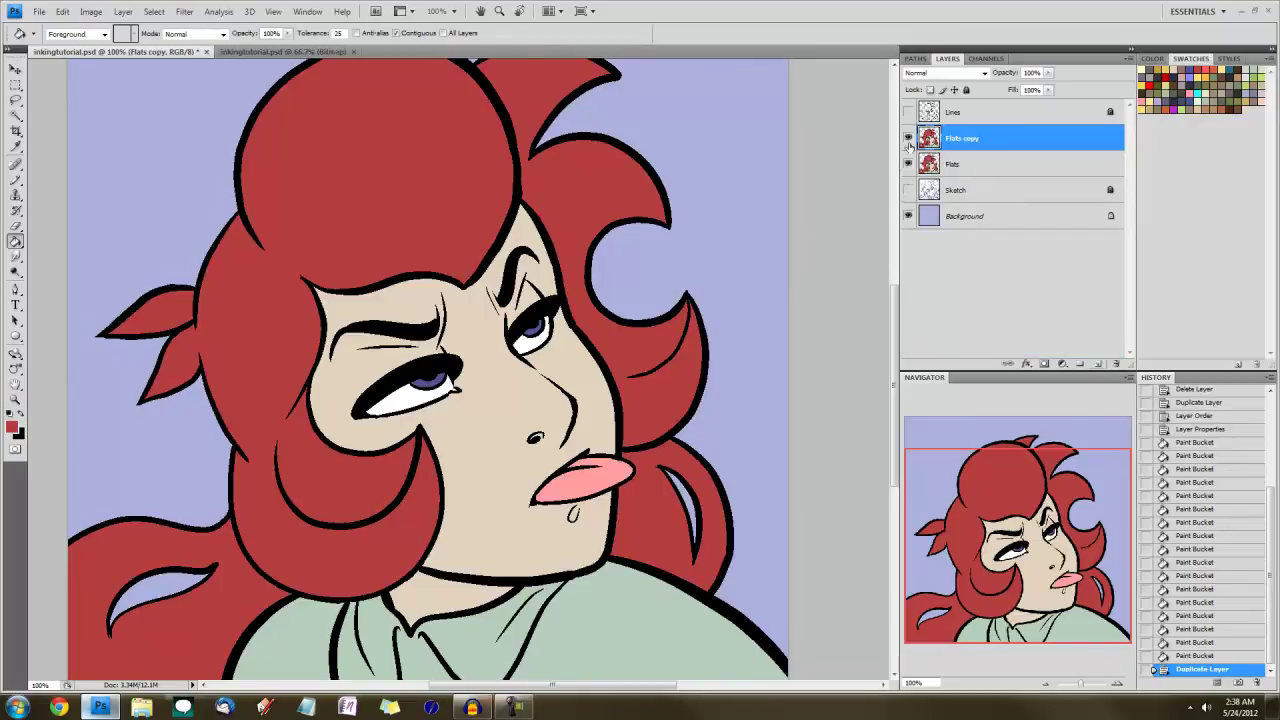
click(15, 115)
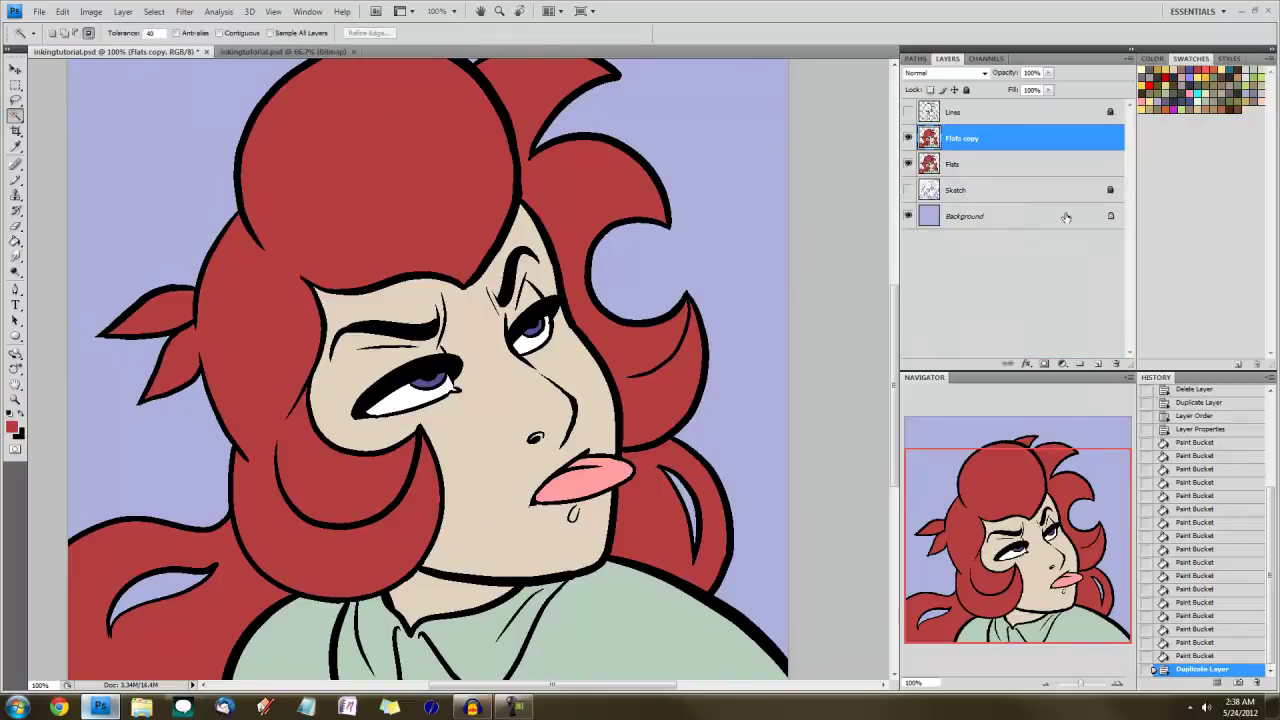
double_click(968, 138)
text(Shading)
key(Return)
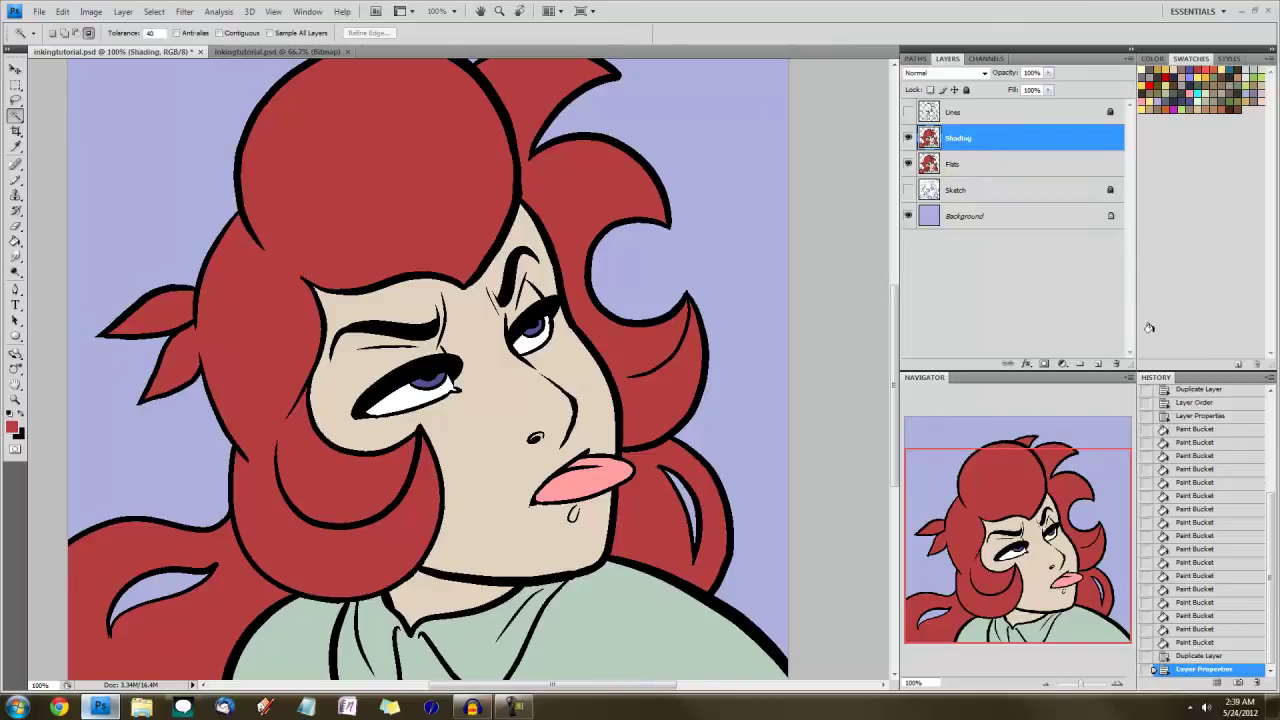
Paint a dark teal and a pale yellow sample blob with the Pencil on the Shading layer, beside the hair in the empty background area
drag(1174, 372, 1168, 141)
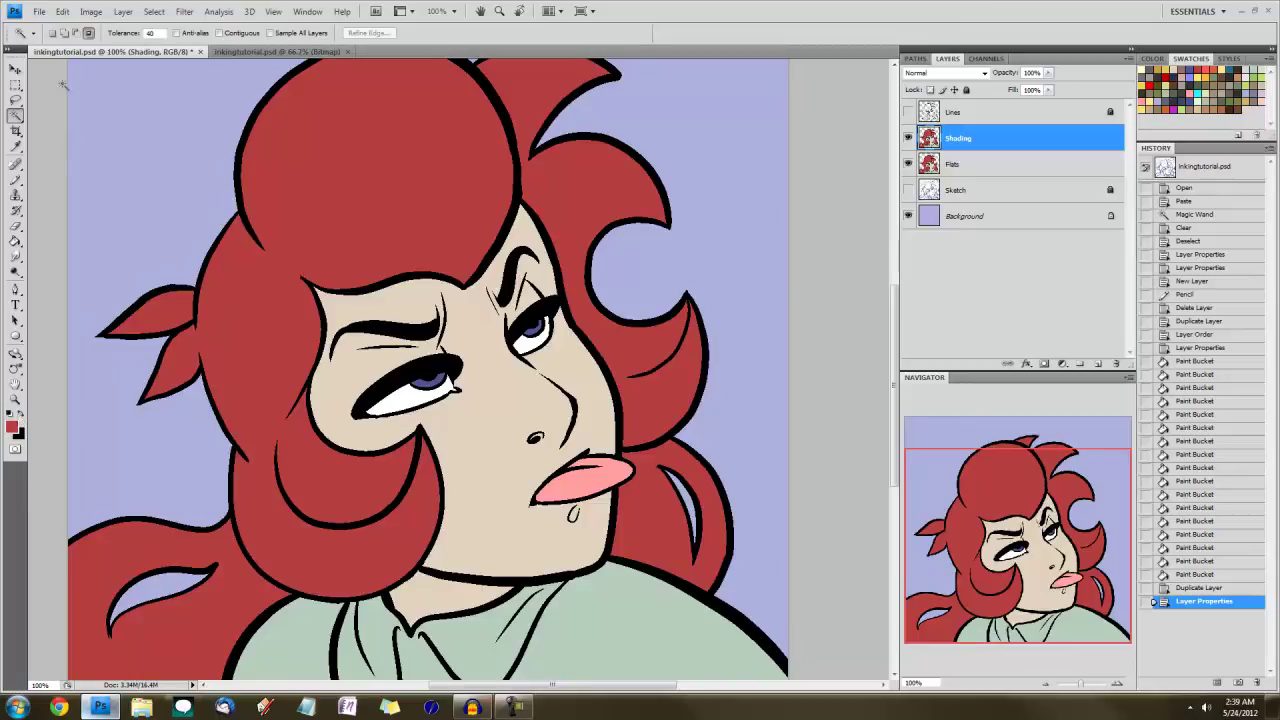
click(12, 180)
drag(12, 180, 42, 182)
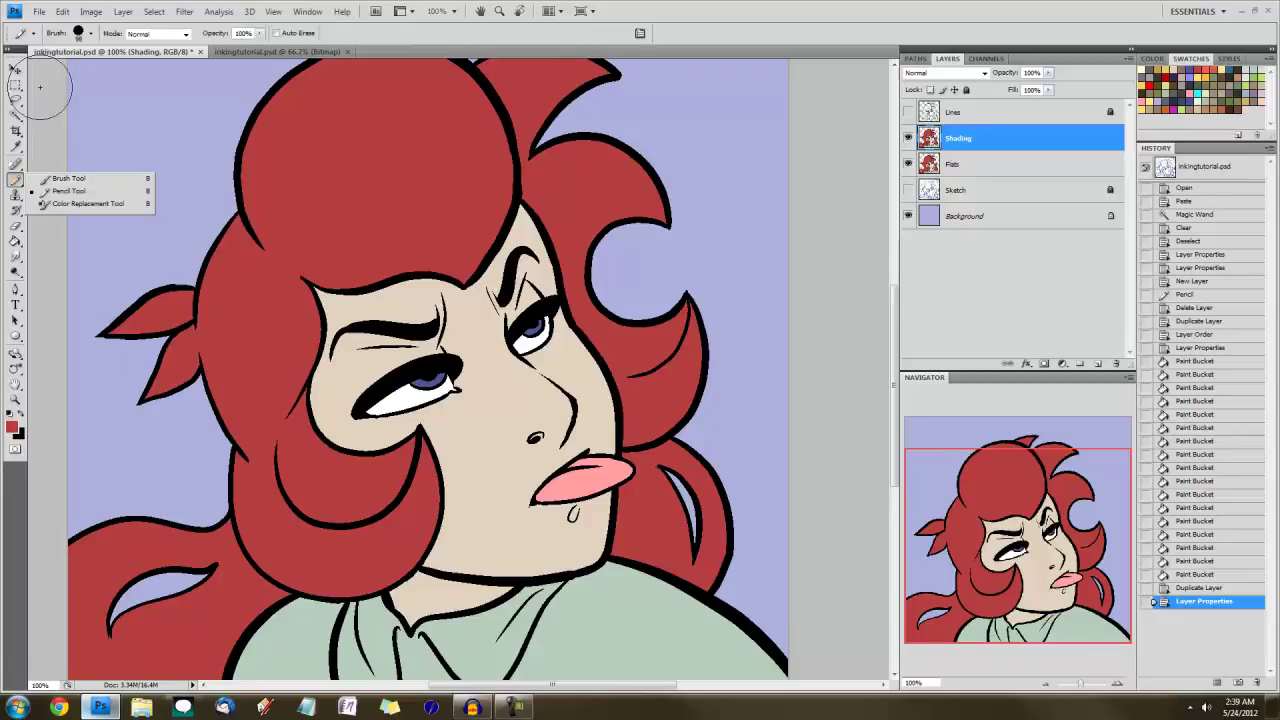
click(90, 33)
click(1009, 143)
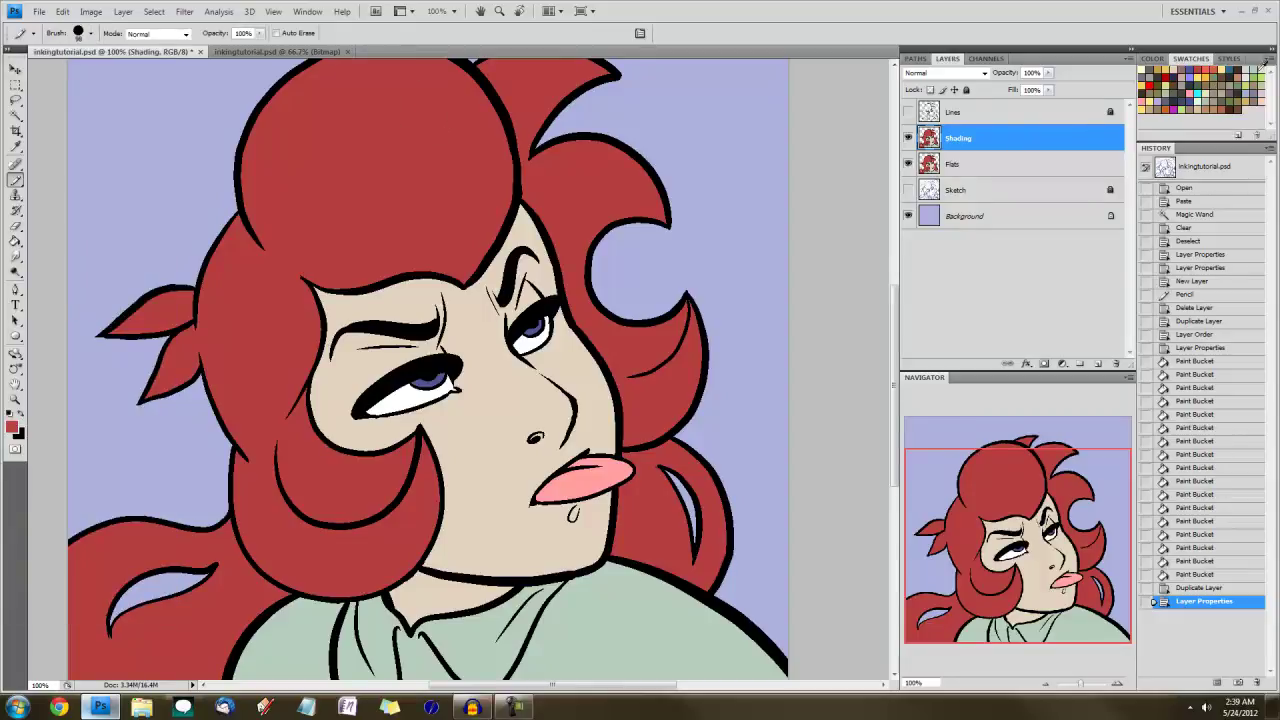
click(1217, 66)
drag(134, 171, 168, 164)
click(1229, 66)
drag(160, 109, 160, 150)
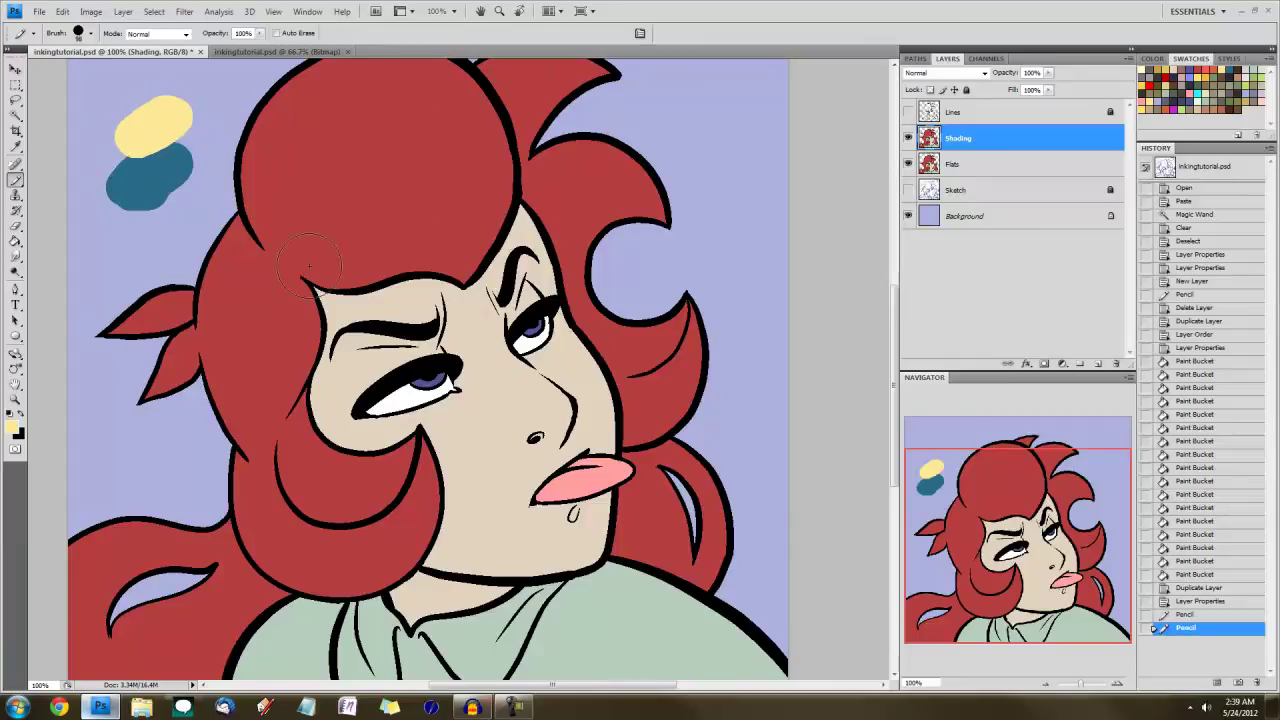
Preview the Shading layer at Saturation -100 in Hue/Saturation to compare the two sample colors' values, and cancel the adjustment
key(ctrl+u)
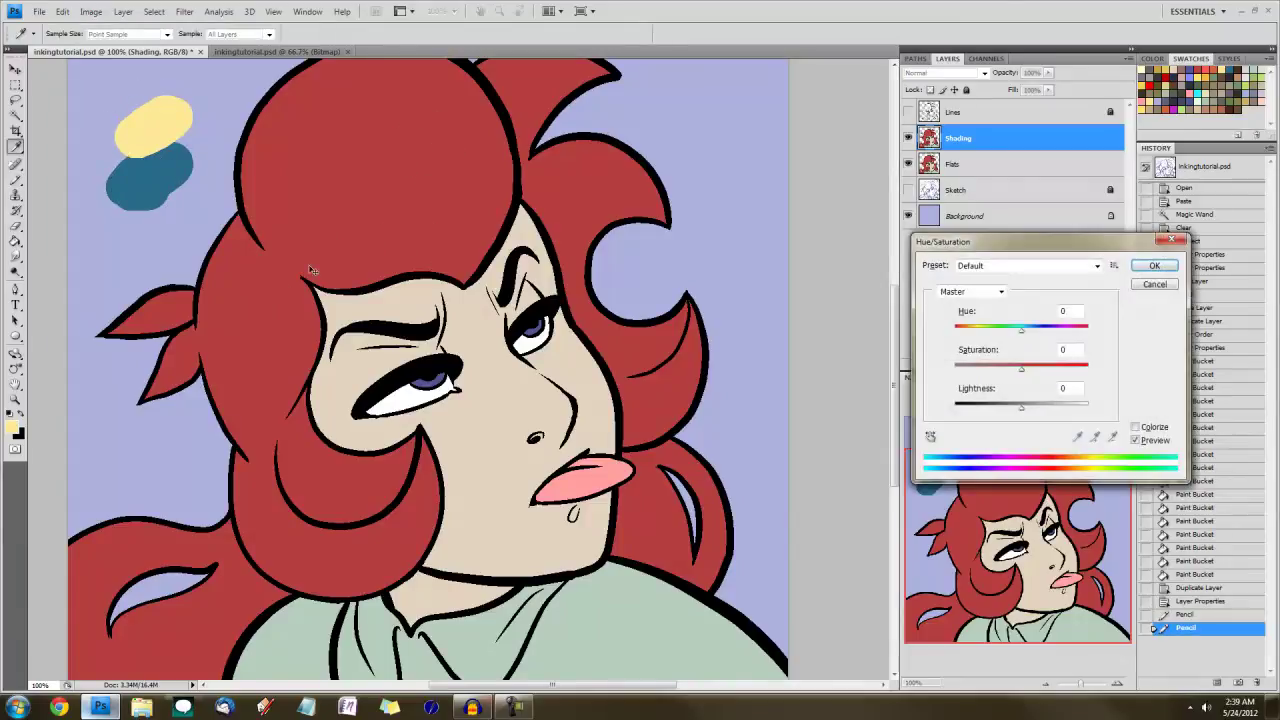
drag(1022, 369, 893, 375)
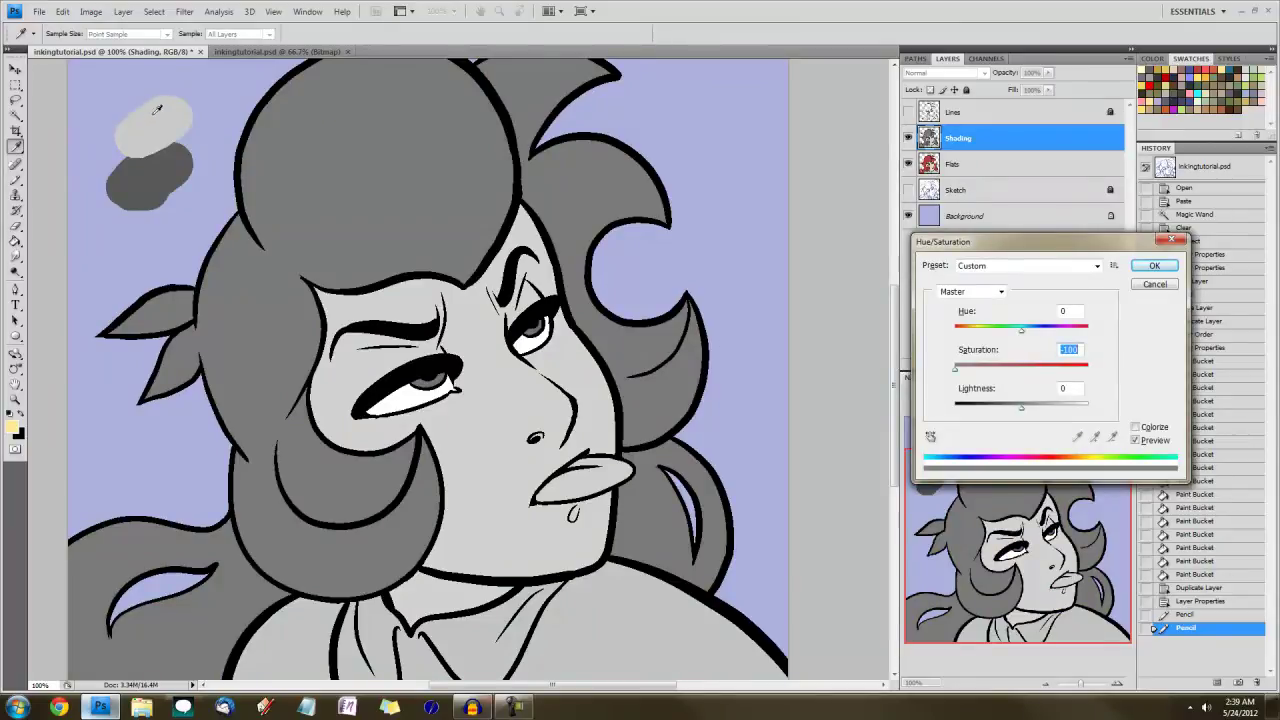
click(1155, 285)
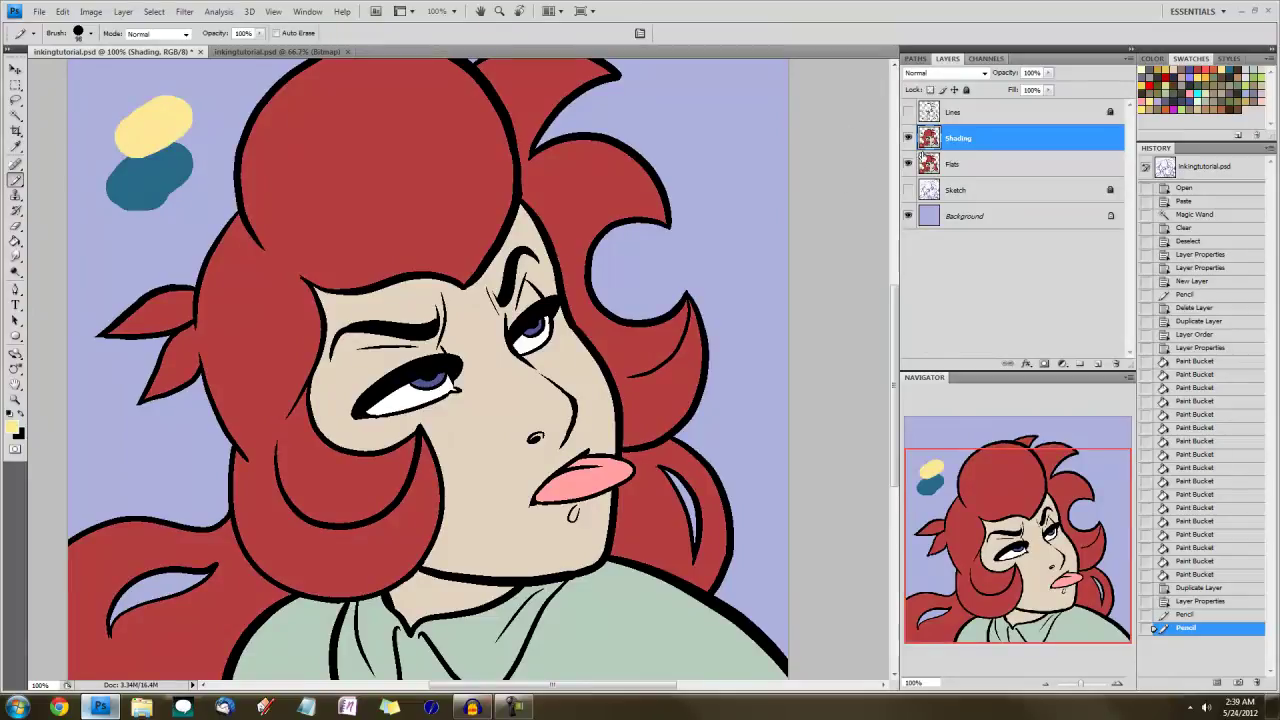
Select all the black line work on the Shading layer with the Magic Wand and sample the teal blob (296c89) as foreground color
click(16, 115)
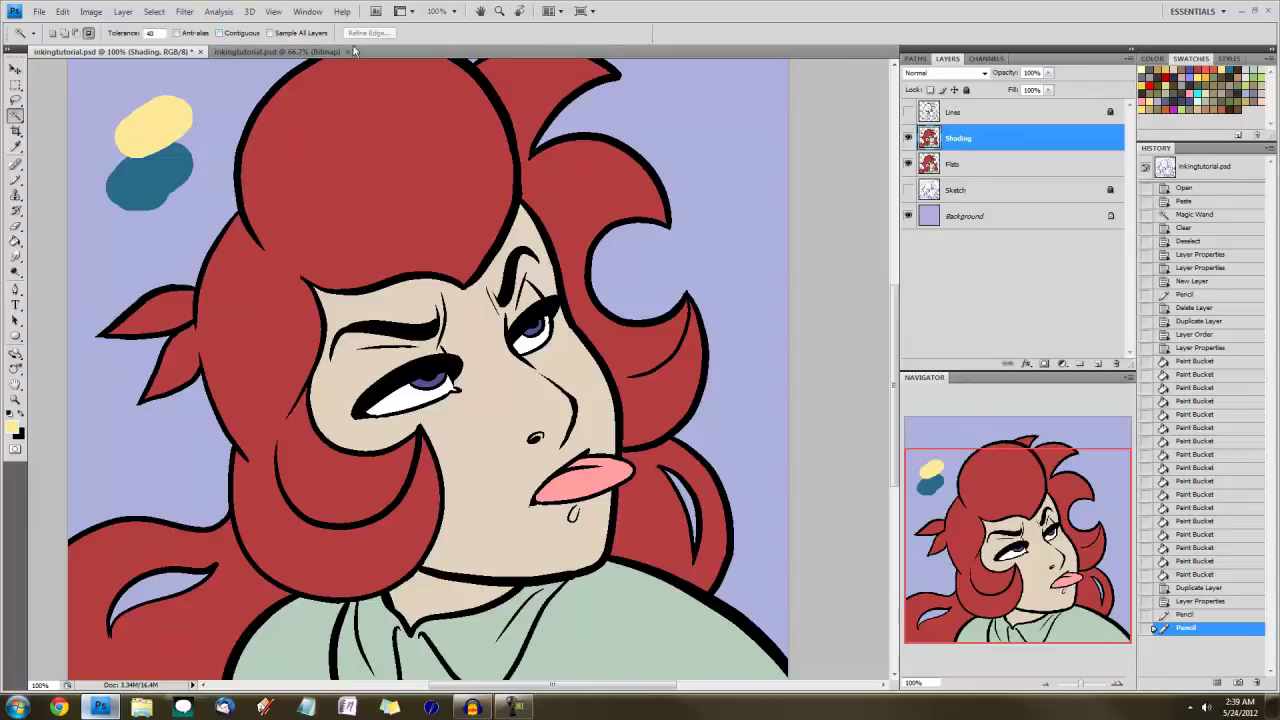
click(493, 253)
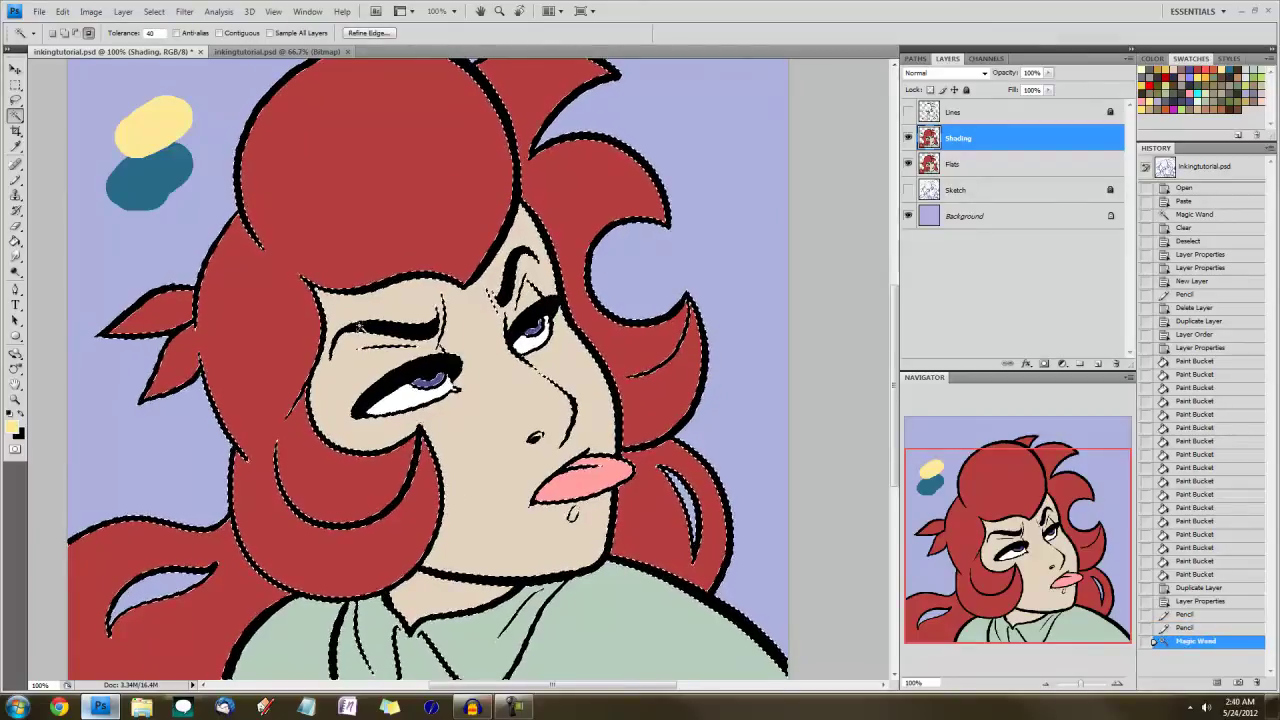
click(13, 425)
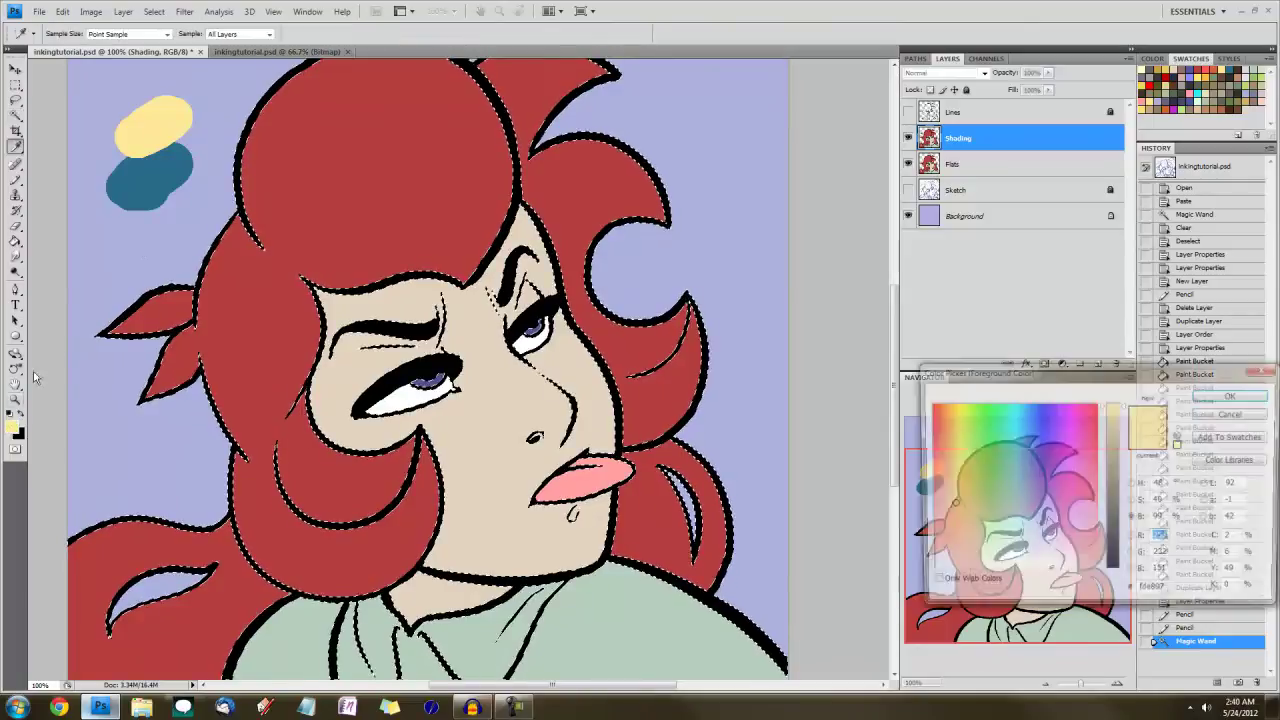
click(152, 185)
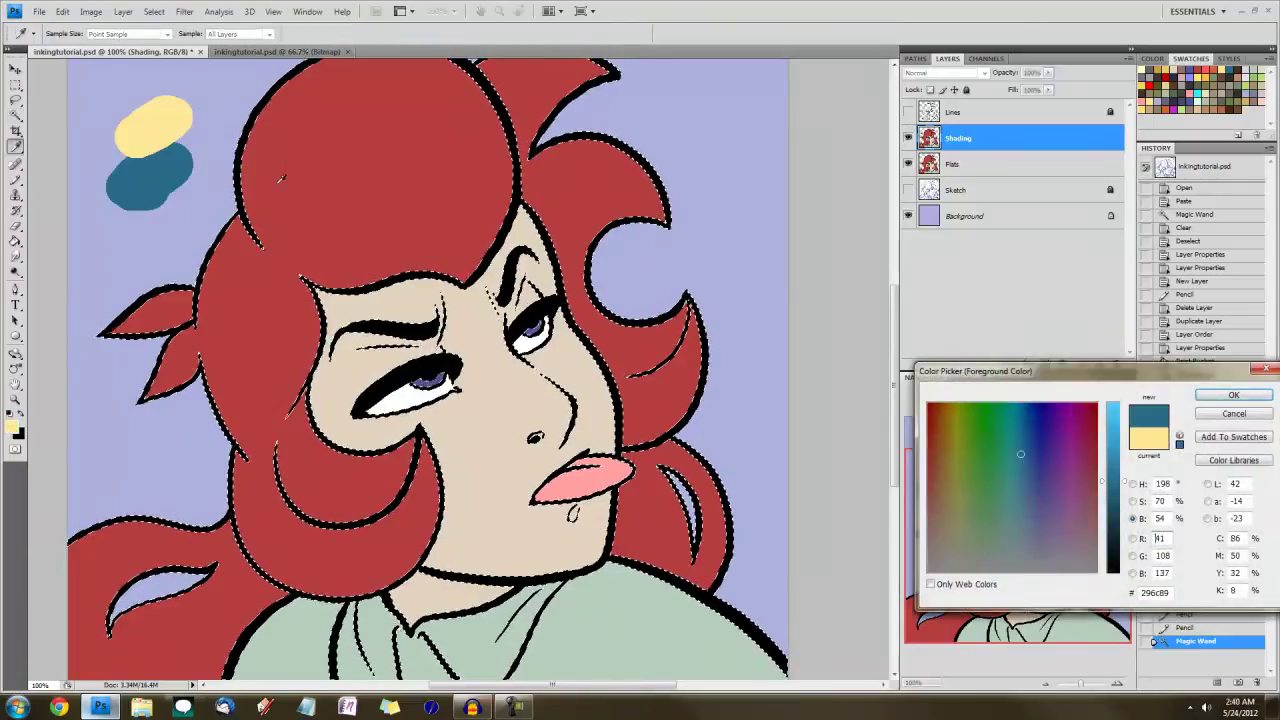
click(1201, 399)
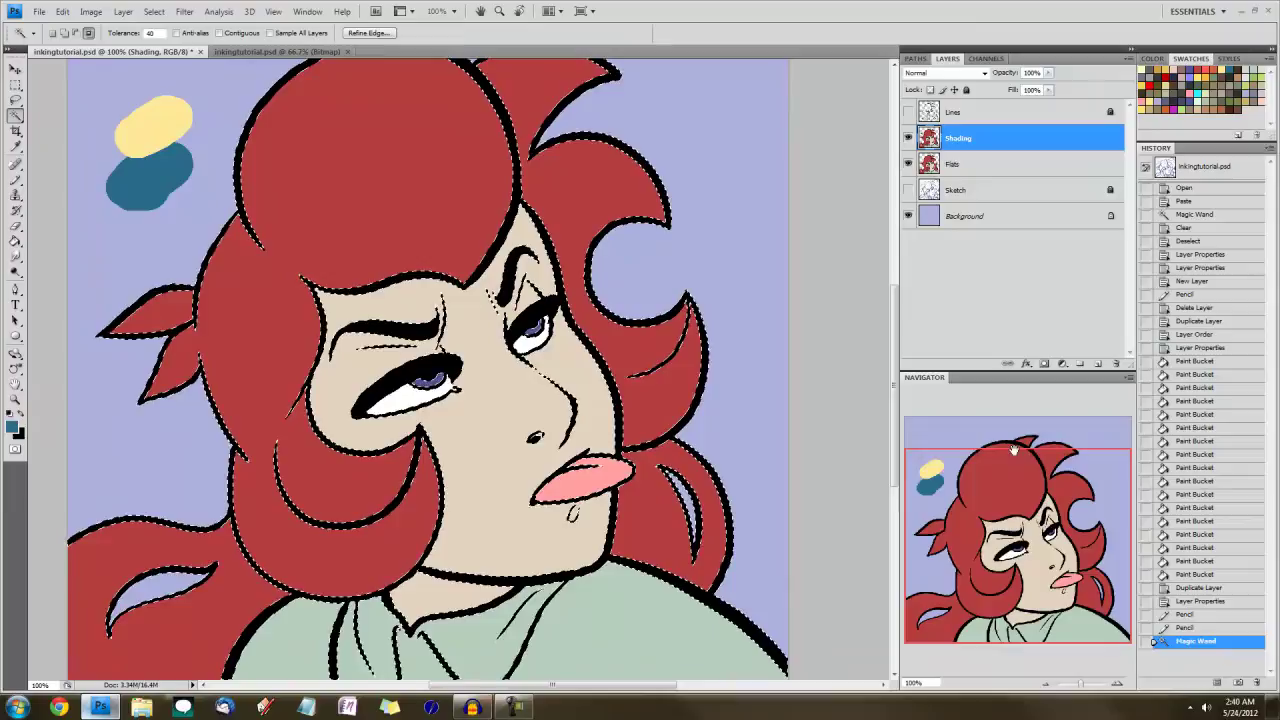
Fill the selected line work on the Shading layer with the foreground color in Normal mode at 100% opacity
key(shift+F5)
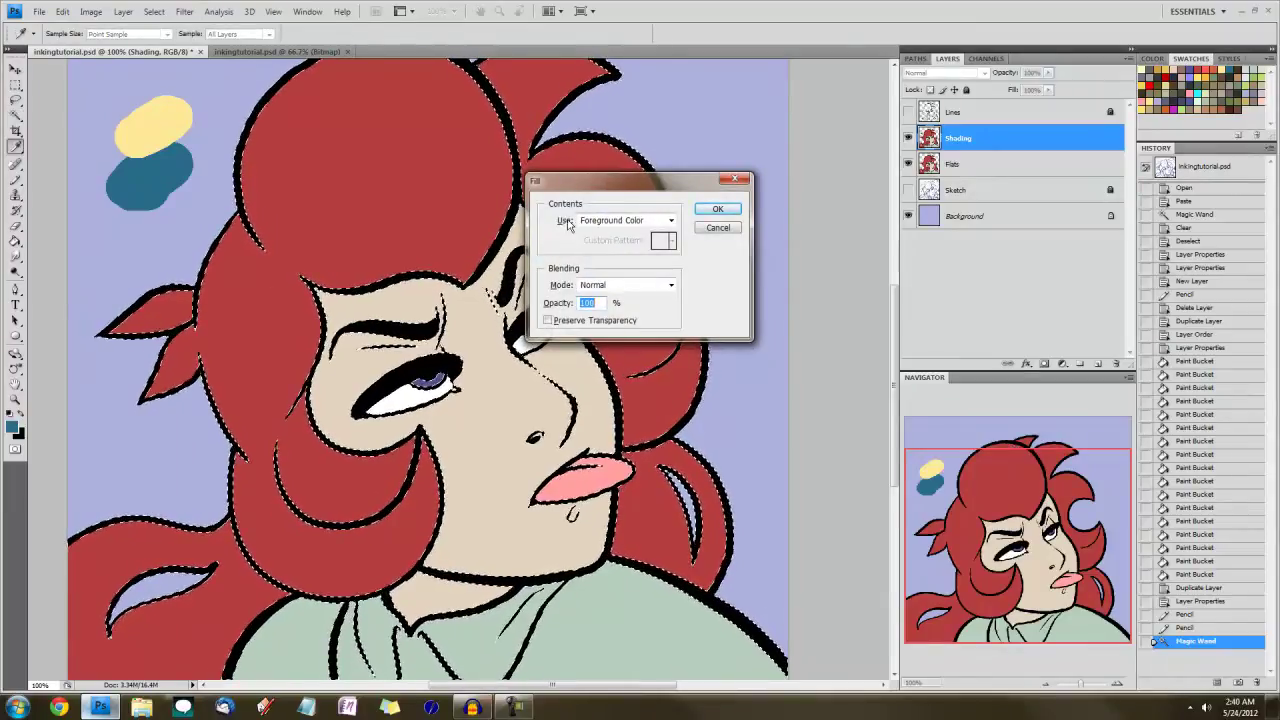
click(606, 222)
click(610, 230)
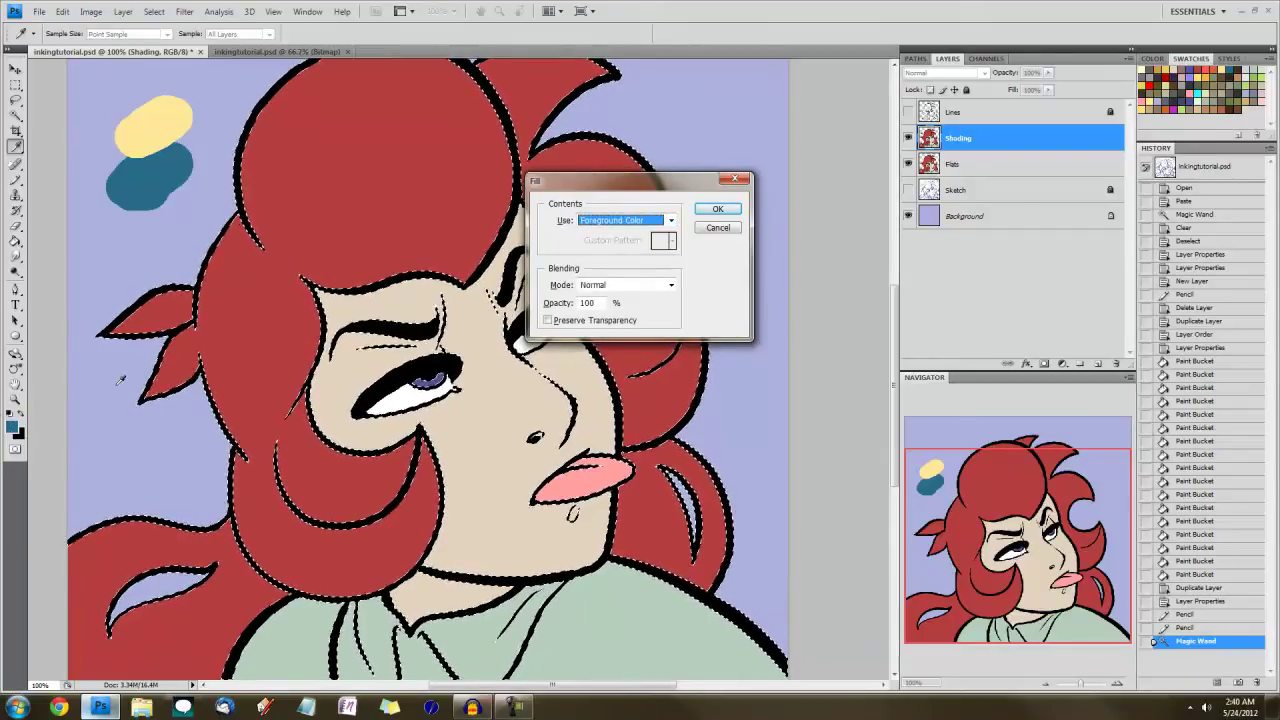
click(620, 220)
click(610, 230)
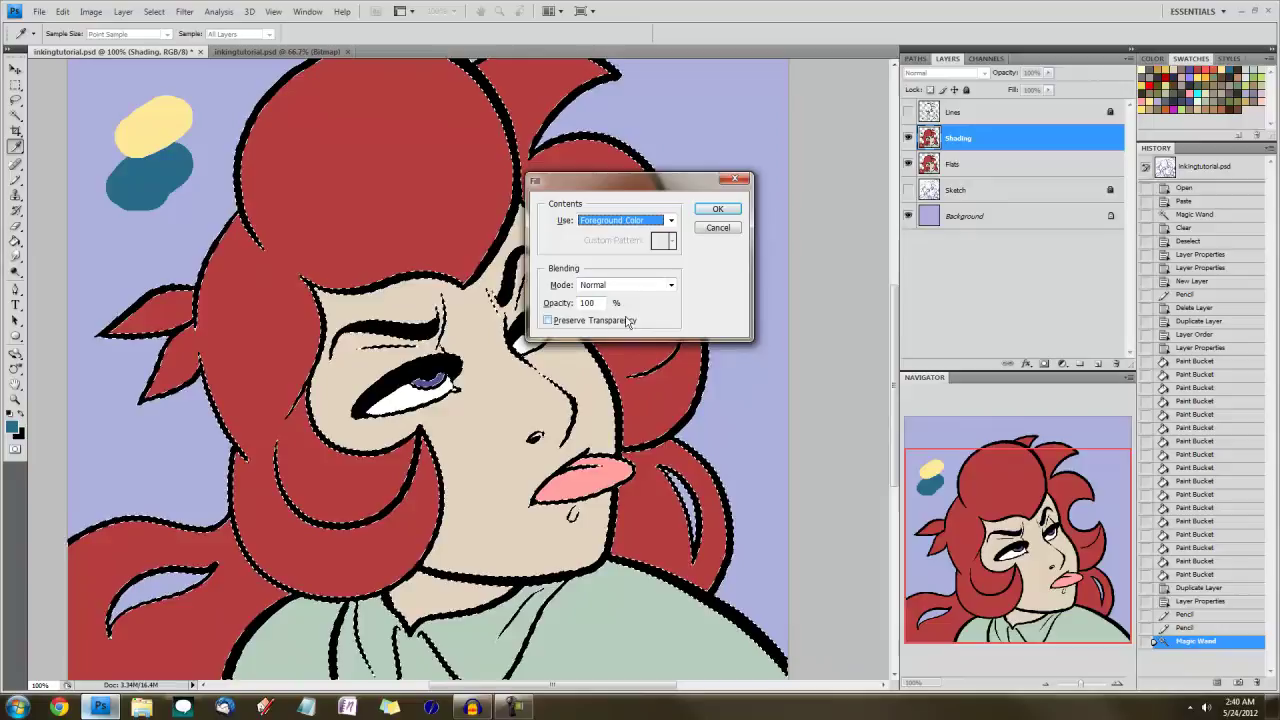
click(717, 210)
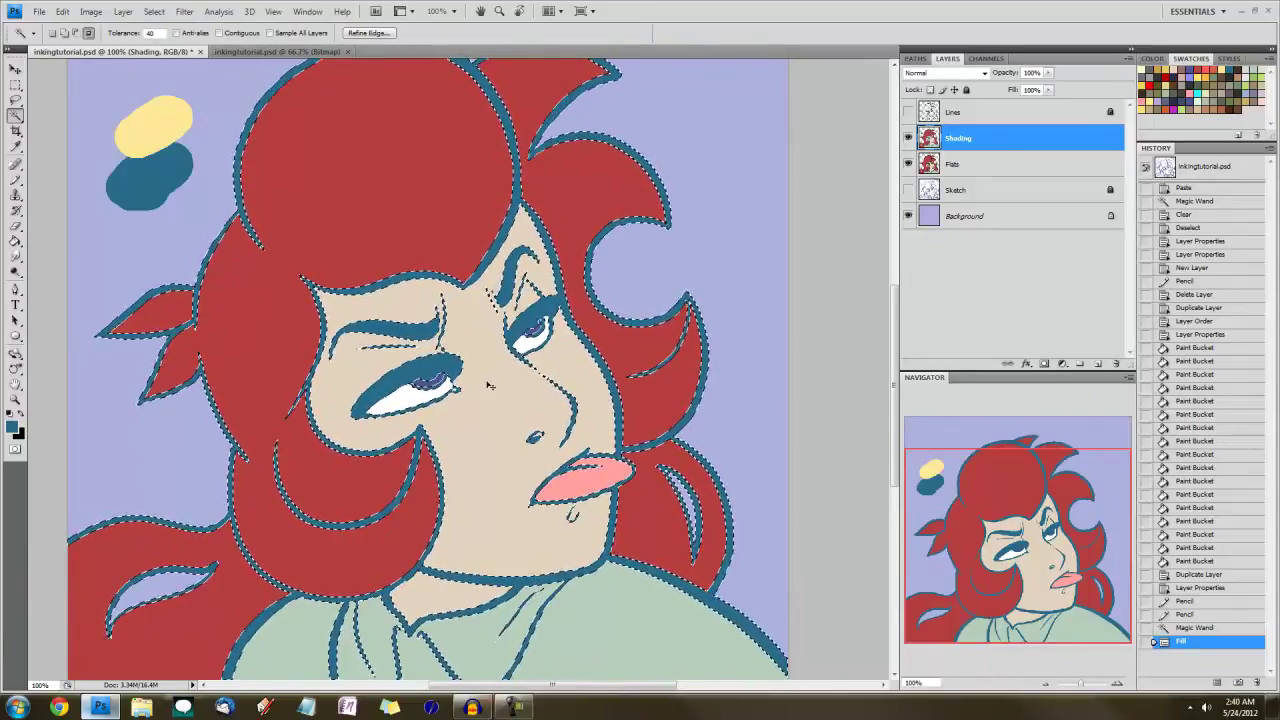
Lock the Shading layer's transparent pixels and fill the inverse of the line selection with the sampled pale yellow, clearing the selection when done
key(ctrl+shift+i)
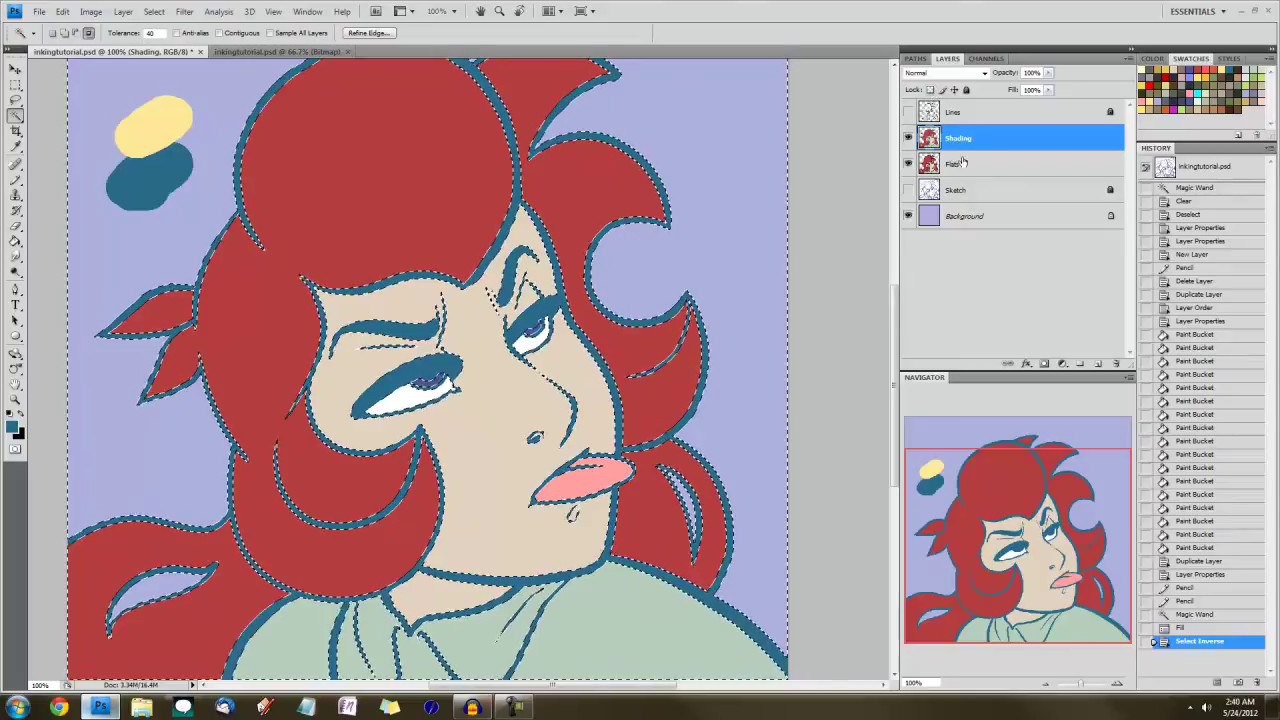
click(930, 90)
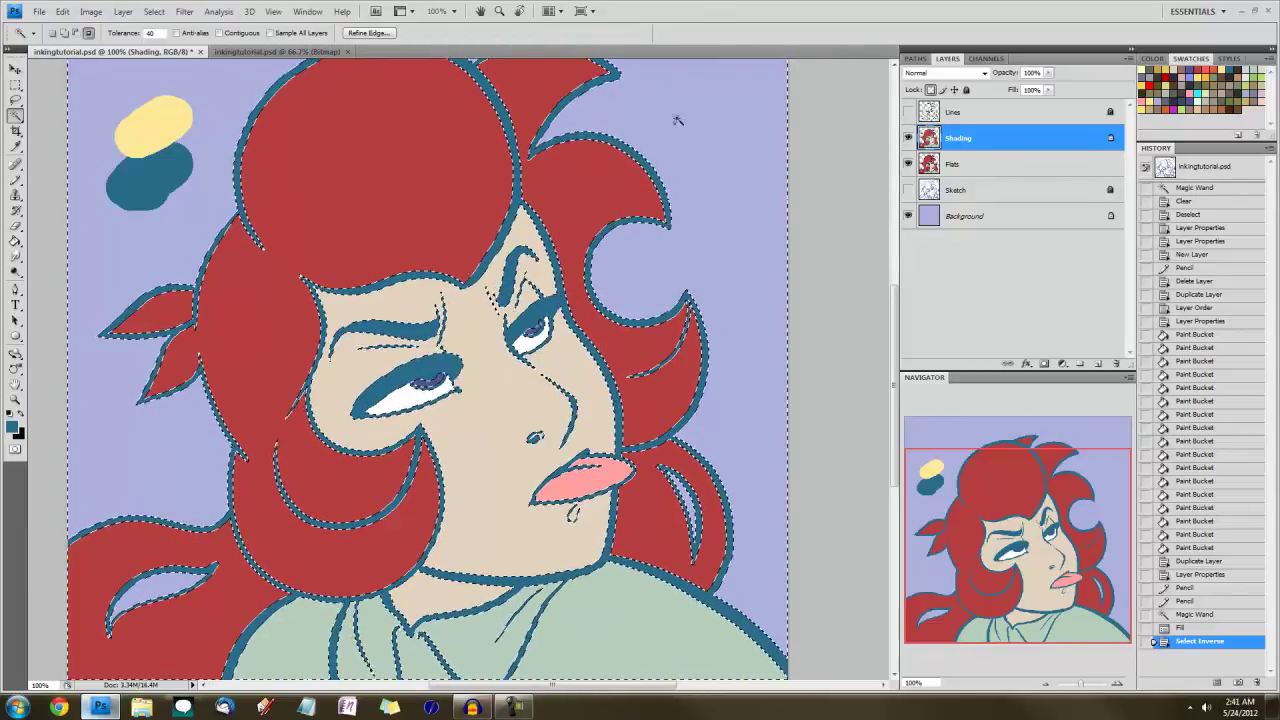
click(12, 427)
click(152, 120)
click(1233, 393)
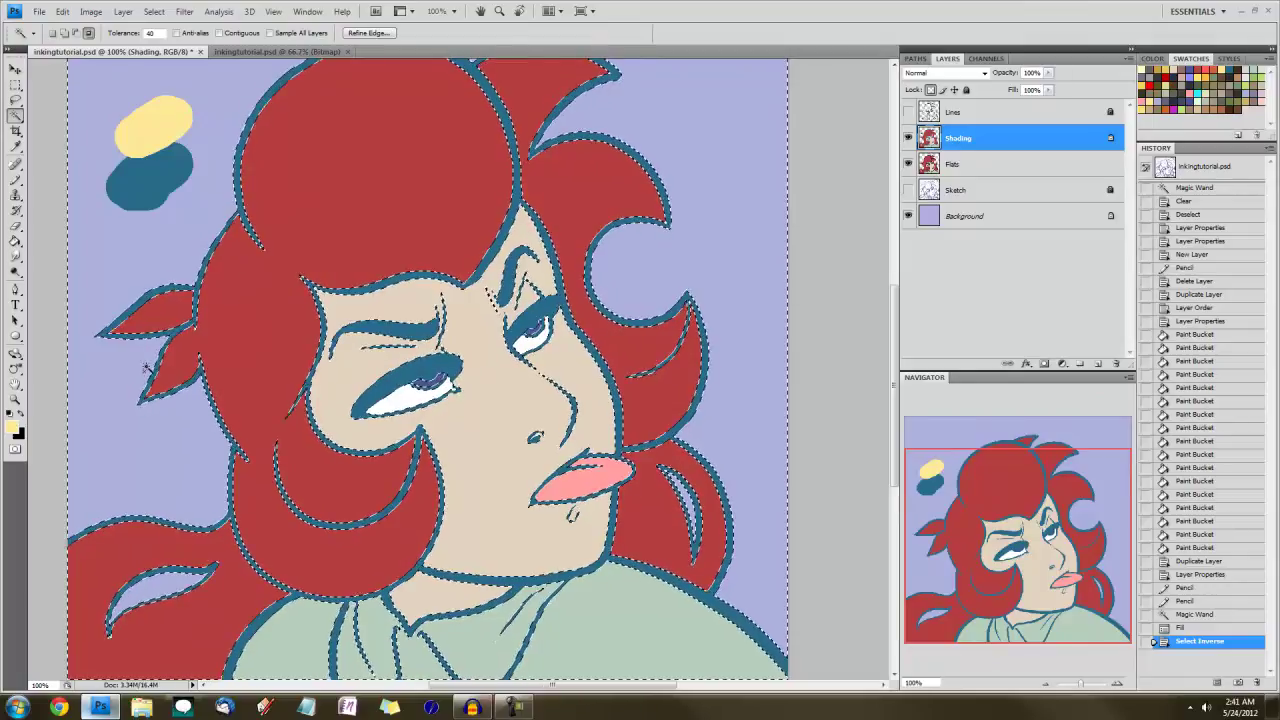
key(shift+F5)
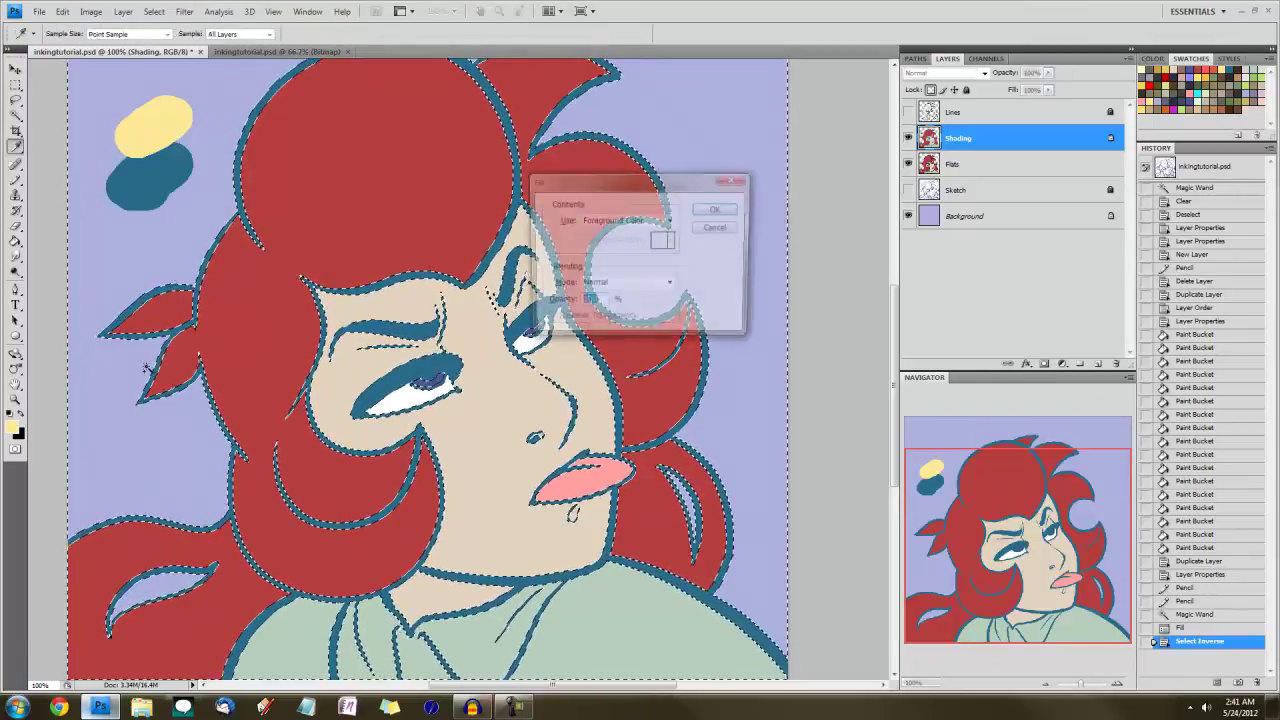
key(Return)
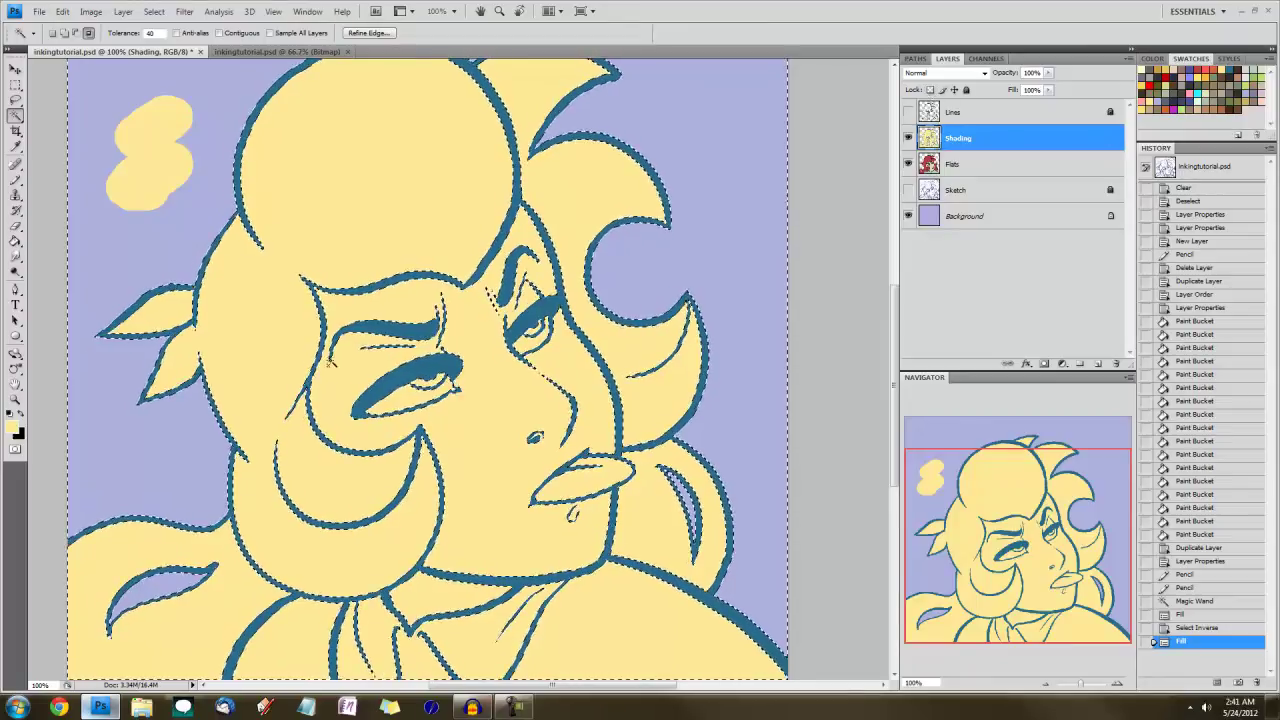
key(ctrl+d)
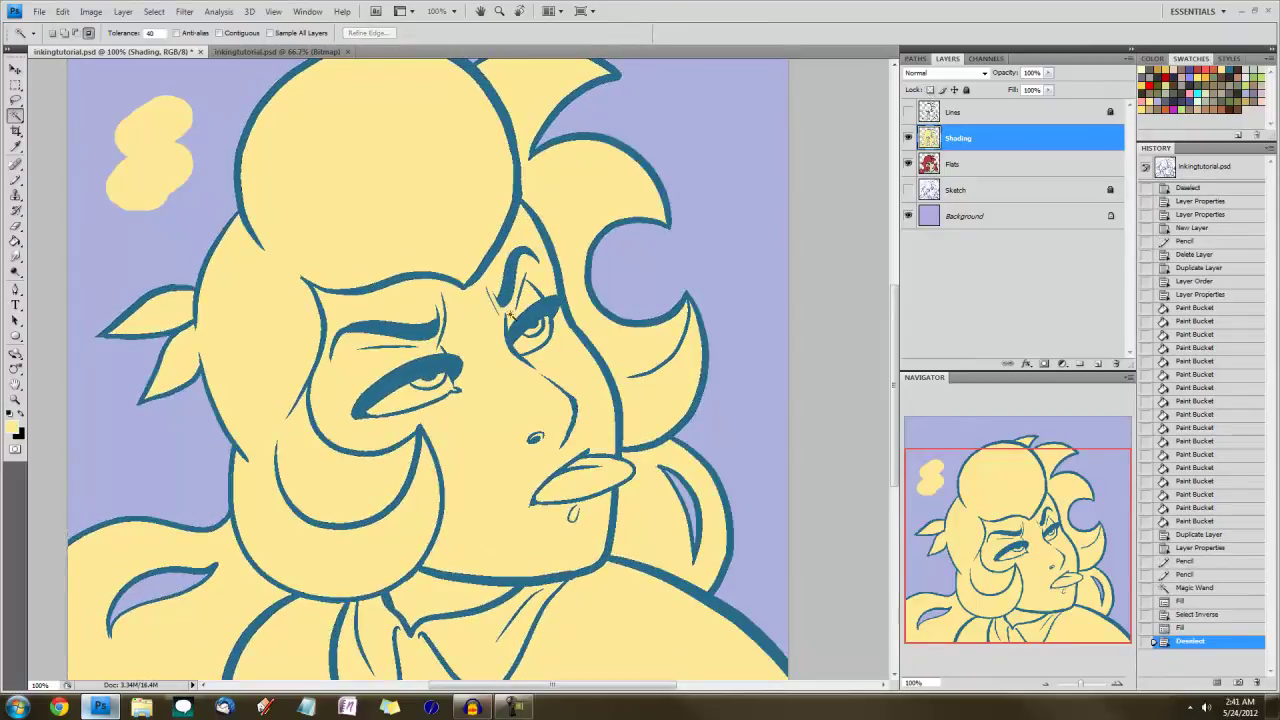
Sample the teal from the line work as foreground color and repaint the teal sample blob below the yellow one with the Pencil
click(12, 427)
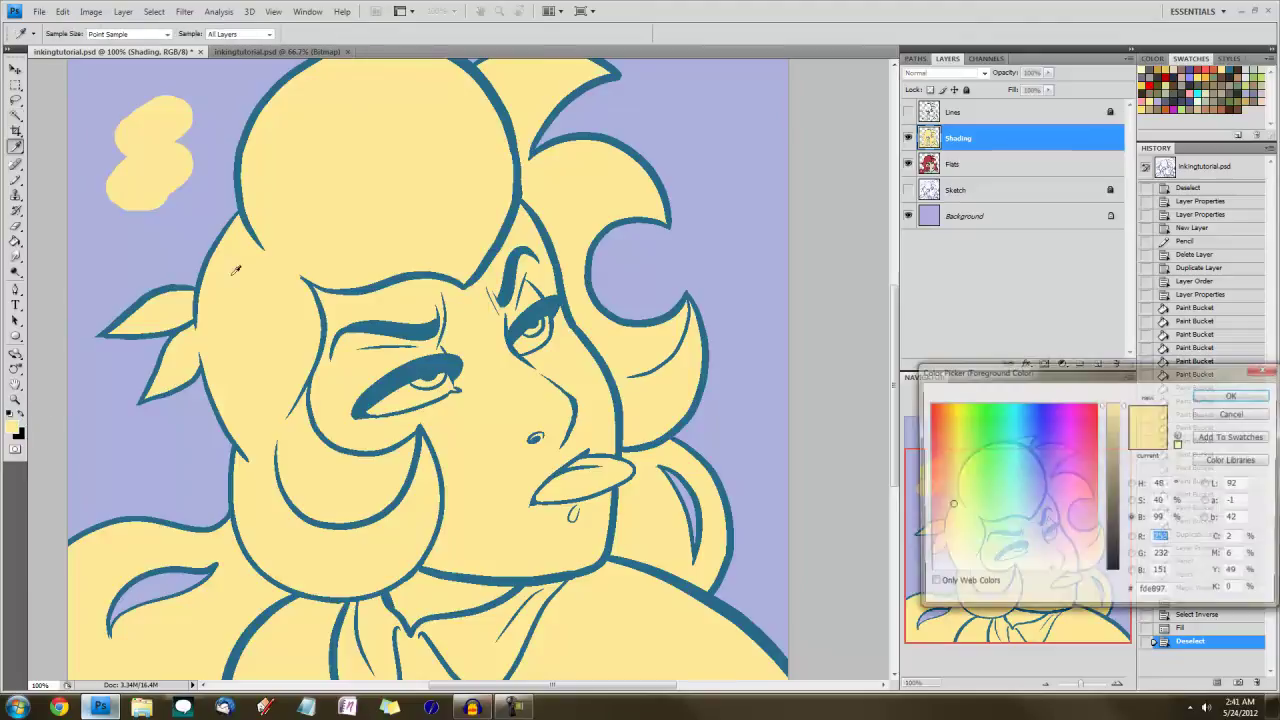
click(563, 299)
click(1233, 396)
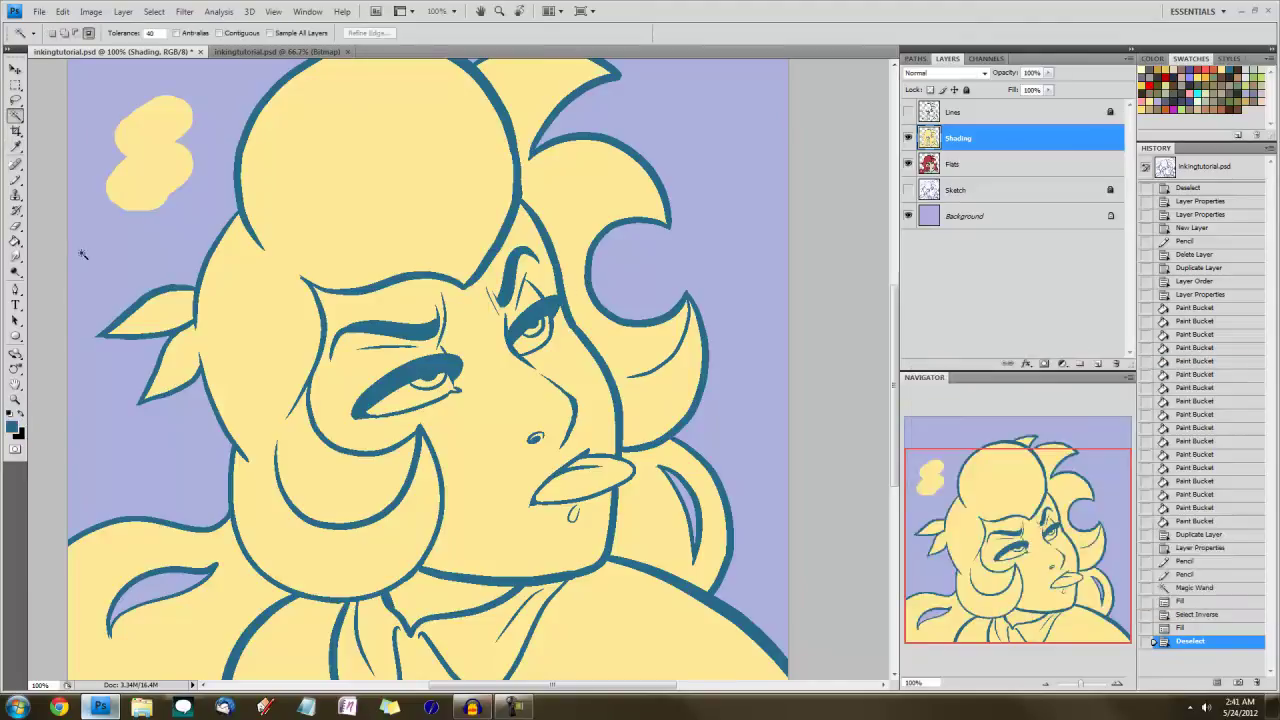
click(16, 179)
mouse_move(128, 196)
mouse_down()
mouse_move(163, 167)
mouse_move(132, 205)
mouse_up()
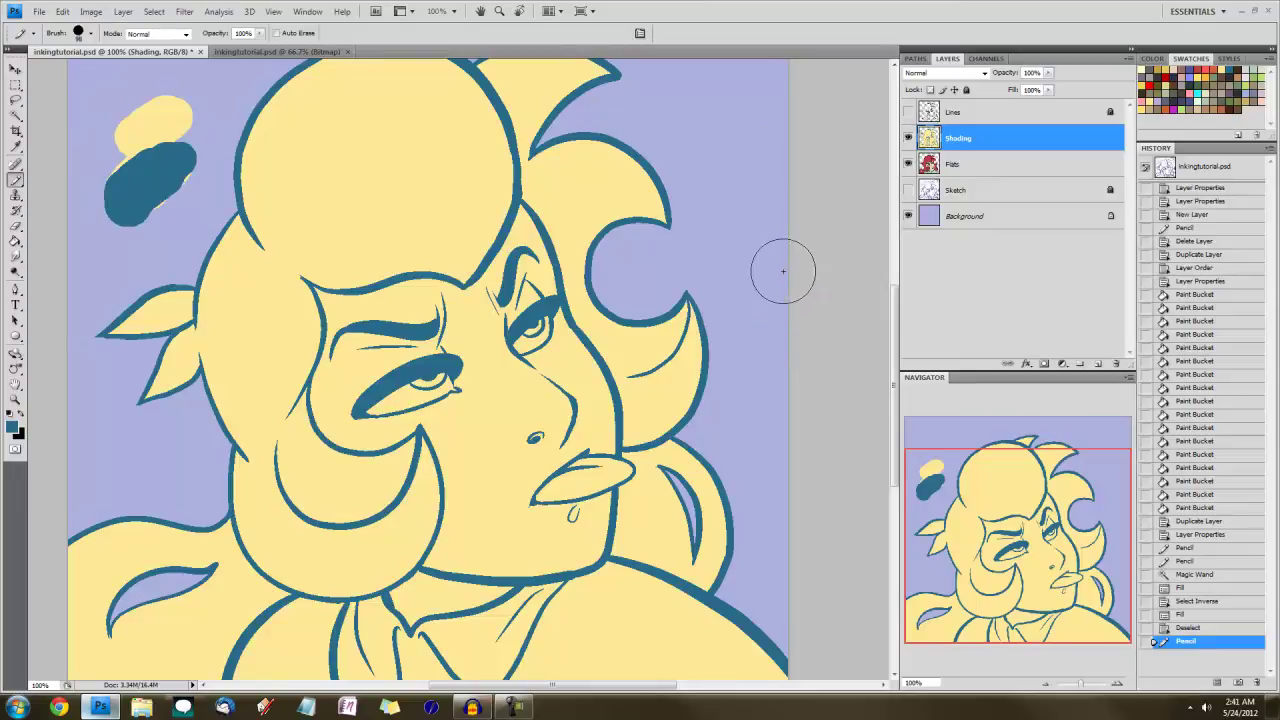
Lock the Shading layer's transparent pixels, test the lock with a broad teal stroke across the face and hair, and undo the stroke
click(930, 89)
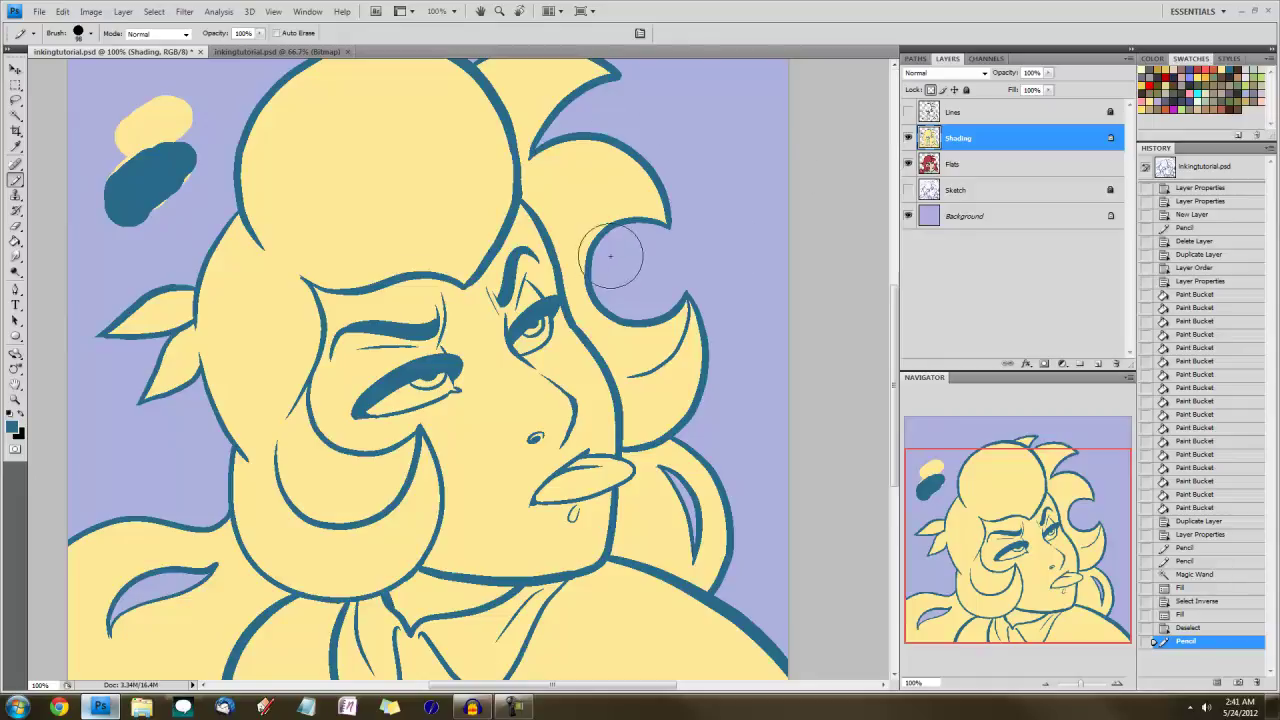
mouse_move(410, 372)
mouse_down()
mouse_move(709, 249)
mouse_move(606, 277)
mouse_move(709, 191)
mouse_move(572, 195)
mouse_move(575, 175)
mouse_up()
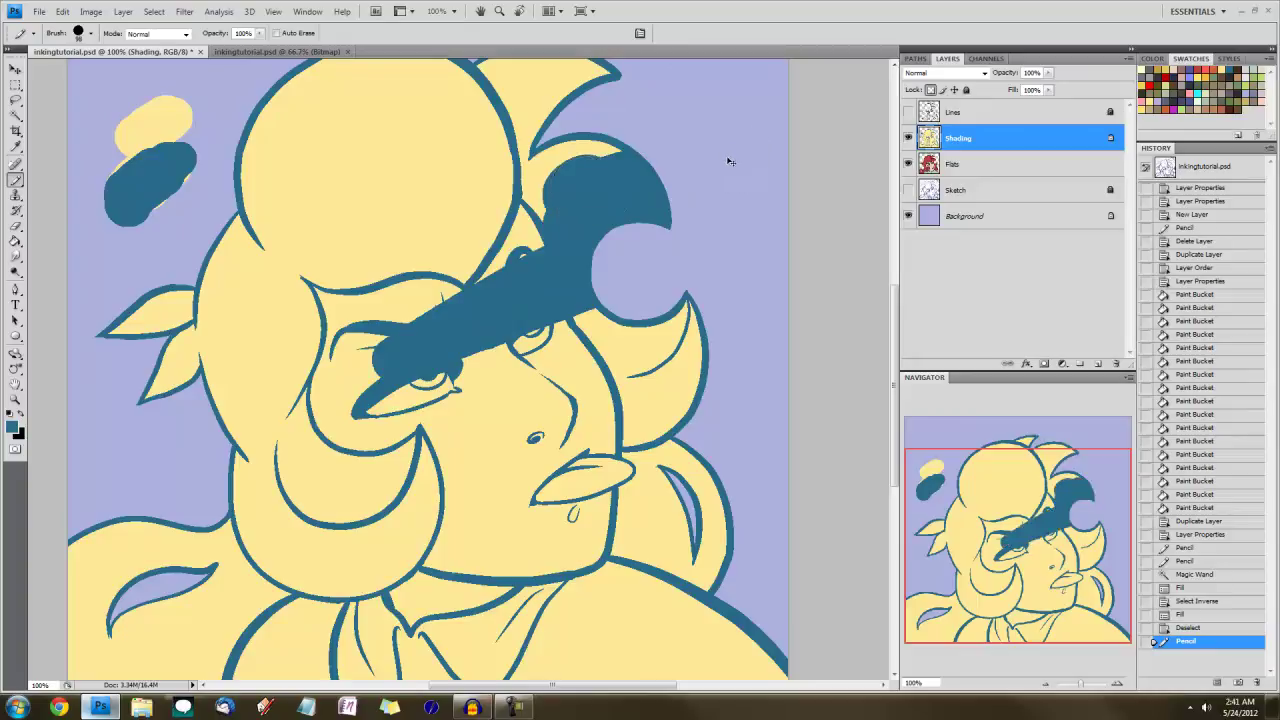
key(ctrl+z)
Show the Lines layer and reduce the Pencil brush size to 6 px for drawing fine shadow outlines
click(908, 112)
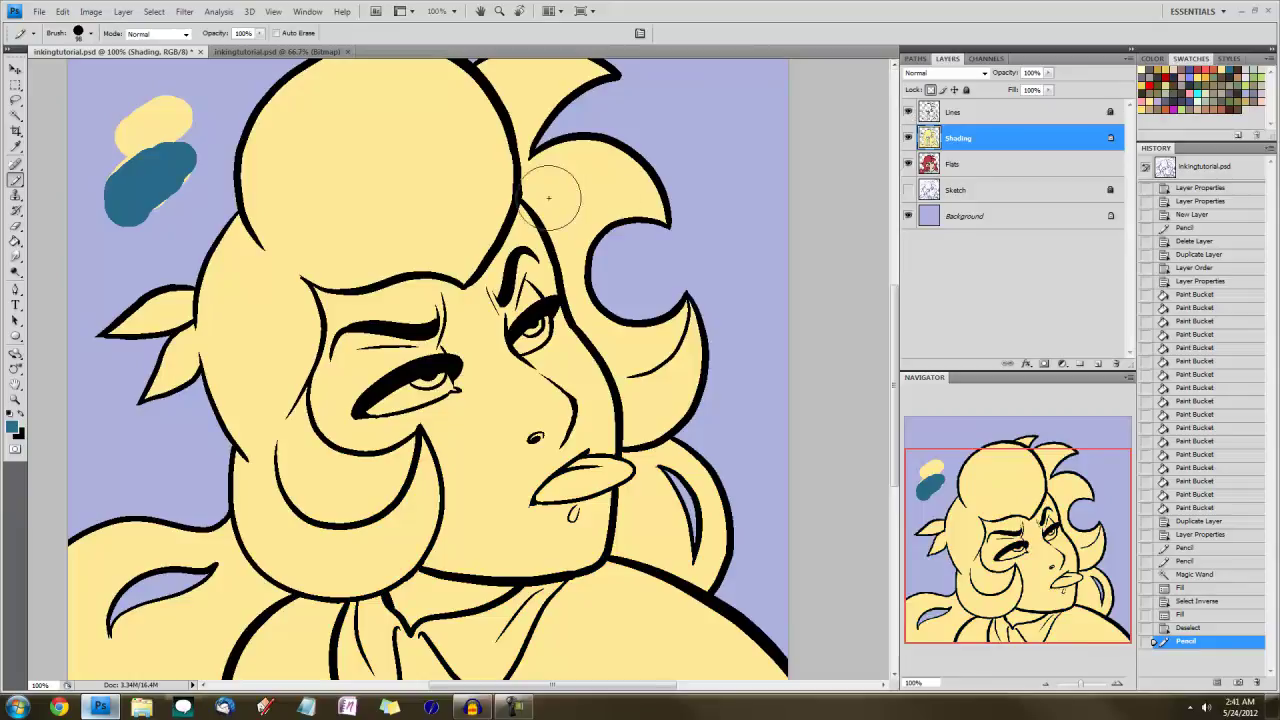
key(bracketleft)
key(bracketleft)
key(bracketleft)
key(bracketleft)
key(bracketleft)
key(bracketleft)
key(bracketleft)
key(bracketleft)
Lock the Flats layer completely and make the Shading layer active again
click(960, 168)
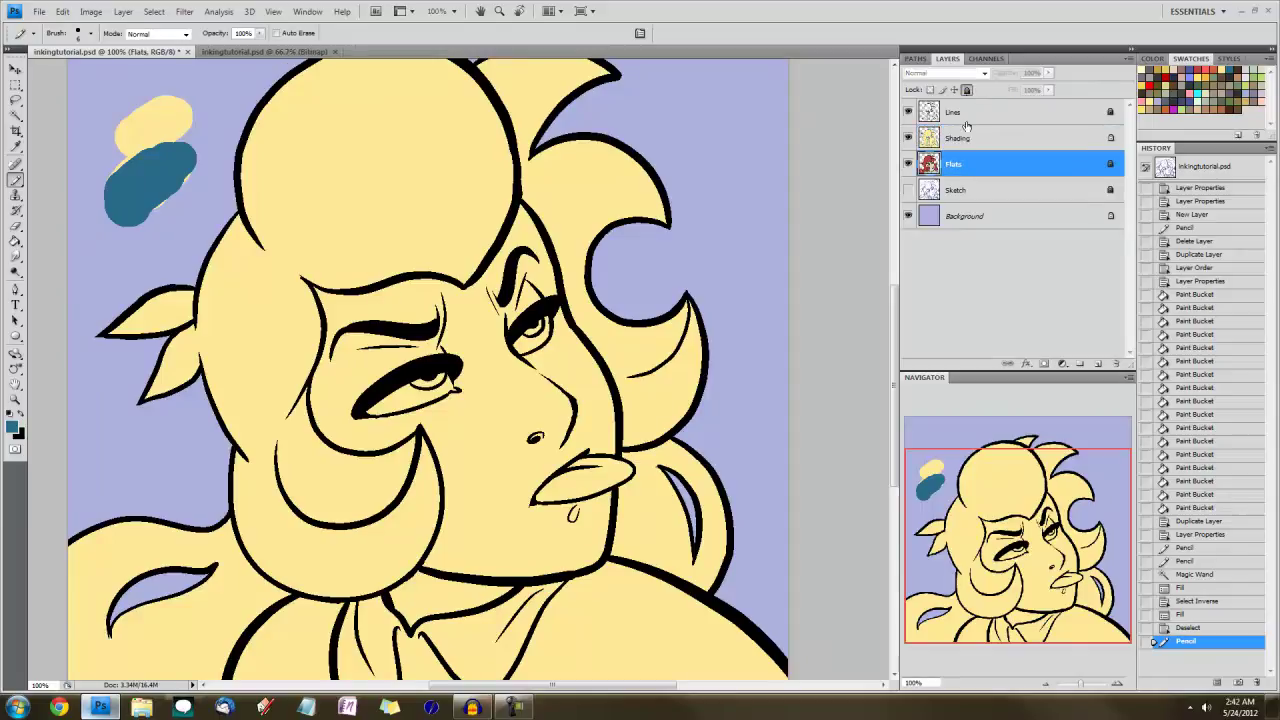
click(965, 138)
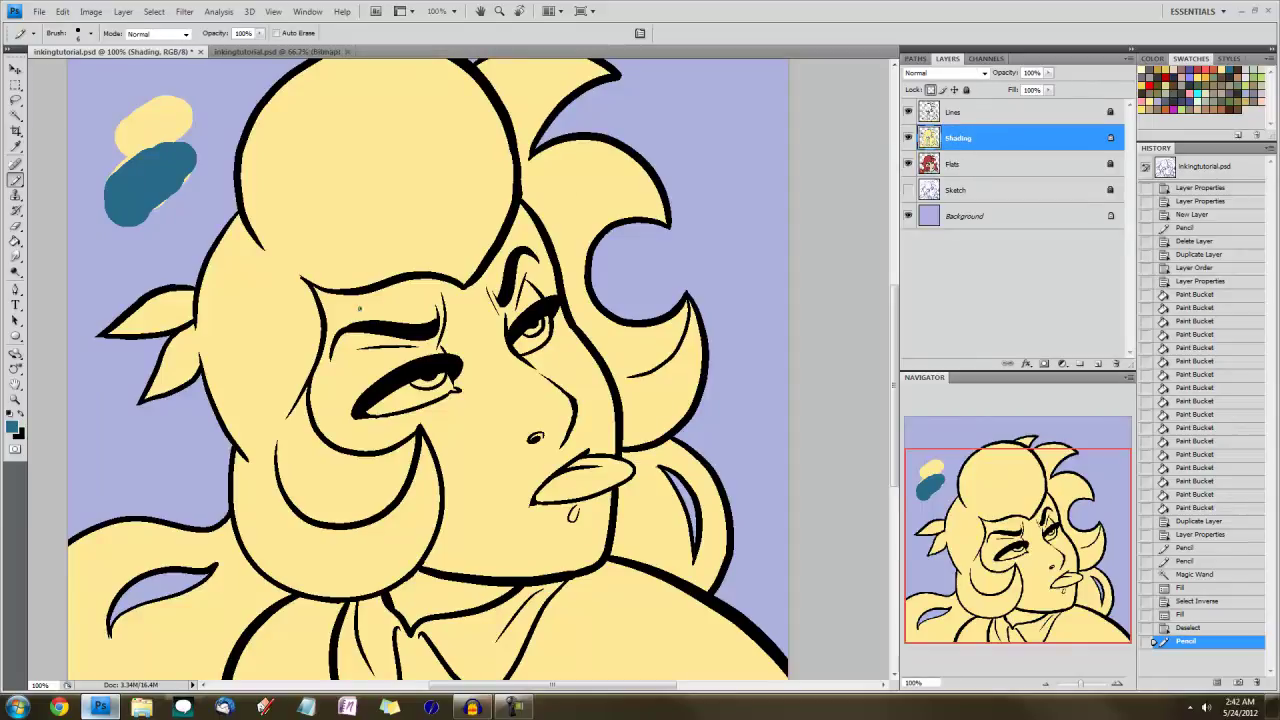
Outline the face shadows in teal on the Shading layer, under the hairline, beside the brow, below the eye, and down the cheek to the jaw
mouse_move(396, 298)
mouse_down()
mouse_move(460, 305)
mouse_move(478, 283)
mouse_up()
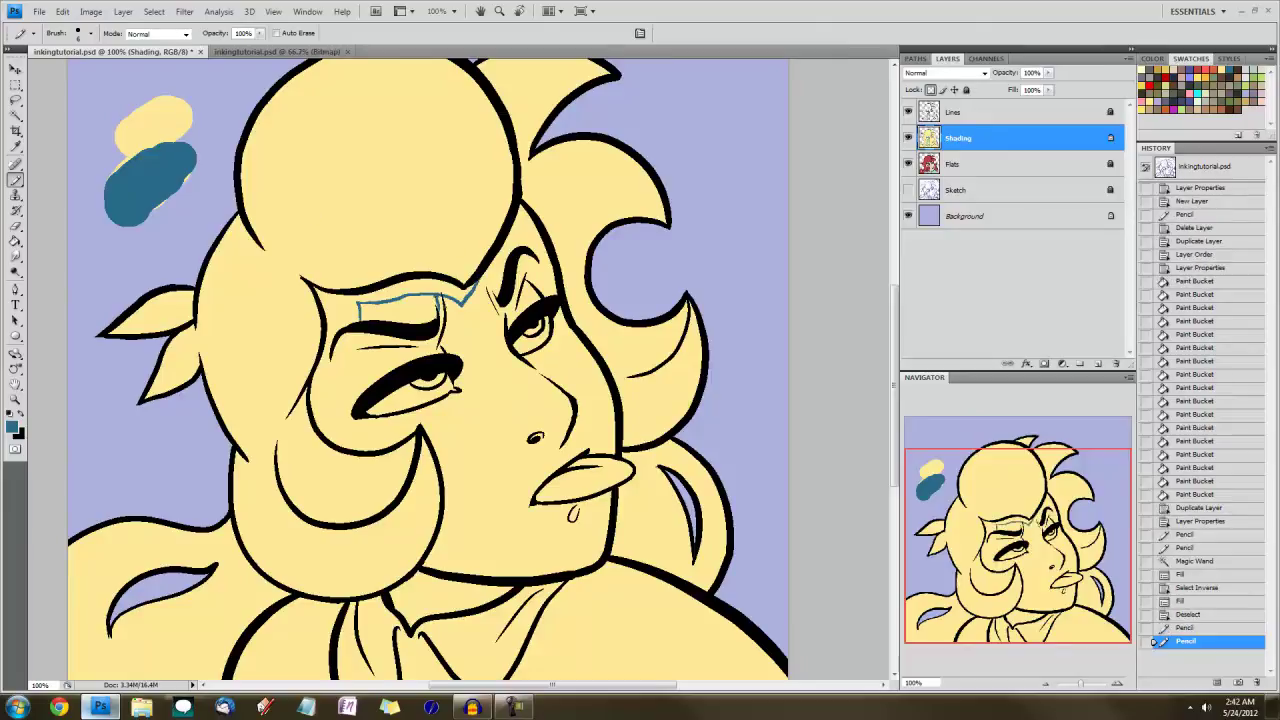
click(455, 432)
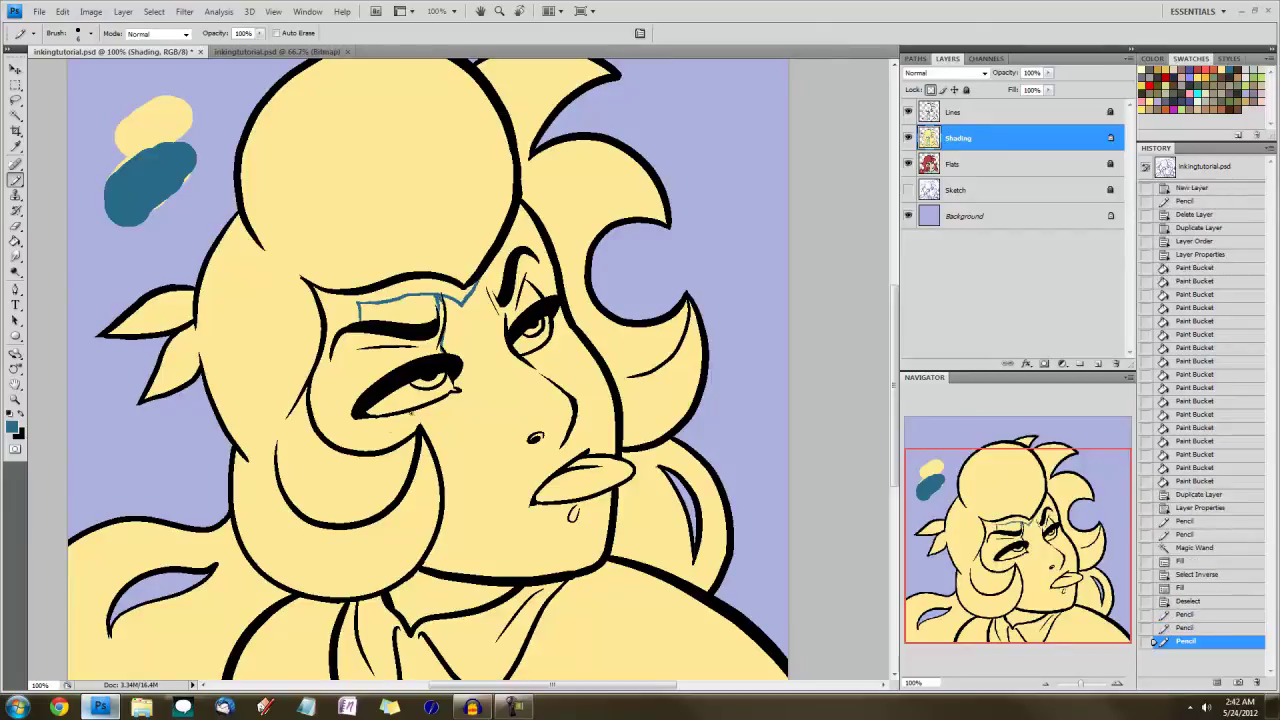
mouse_move(391, 441)
mouse_down()
mouse_move(383, 448)
mouse_move(478, 472)
mouse_move(468, 549)
mouse_move(522, 577)
mouse_up()
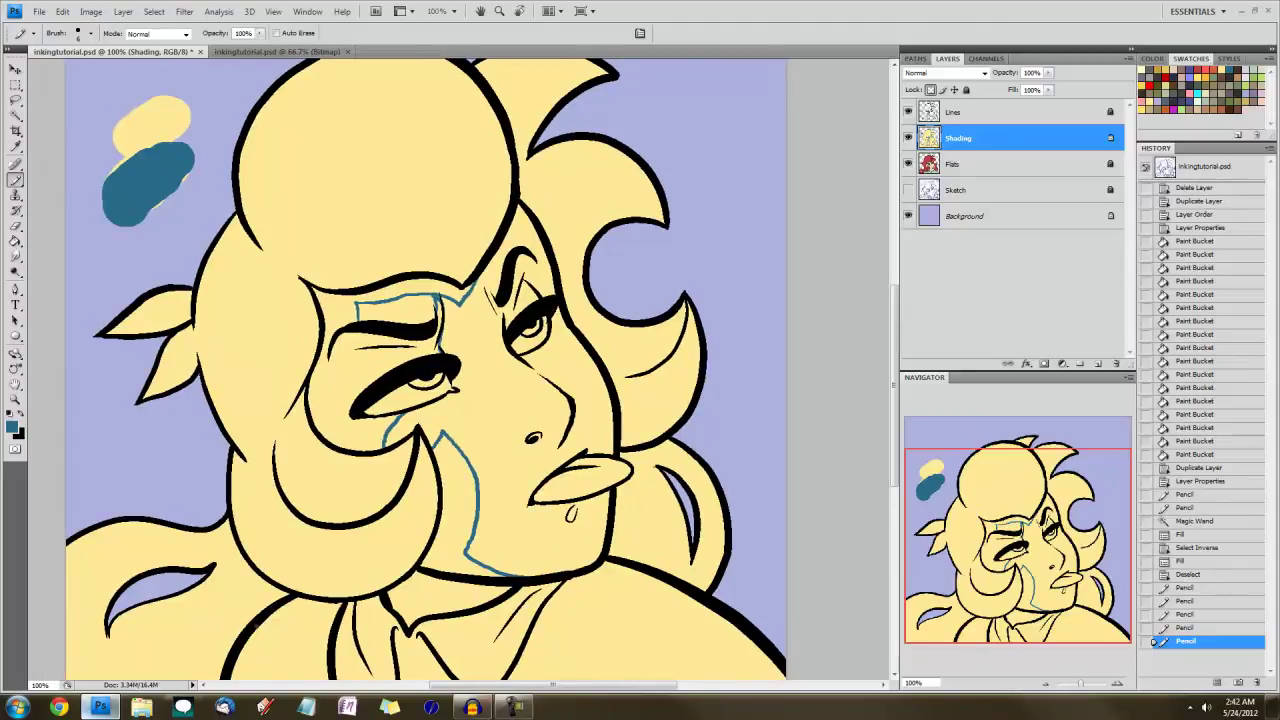
Outline the teal shadows on the shoulders, collar folds and neckline below the jaw on the Shading layer
mouse_move(244, 642)
mouse_down()
mouse_move(304, 608)
mouse_move(330, 638)
mouse_up()
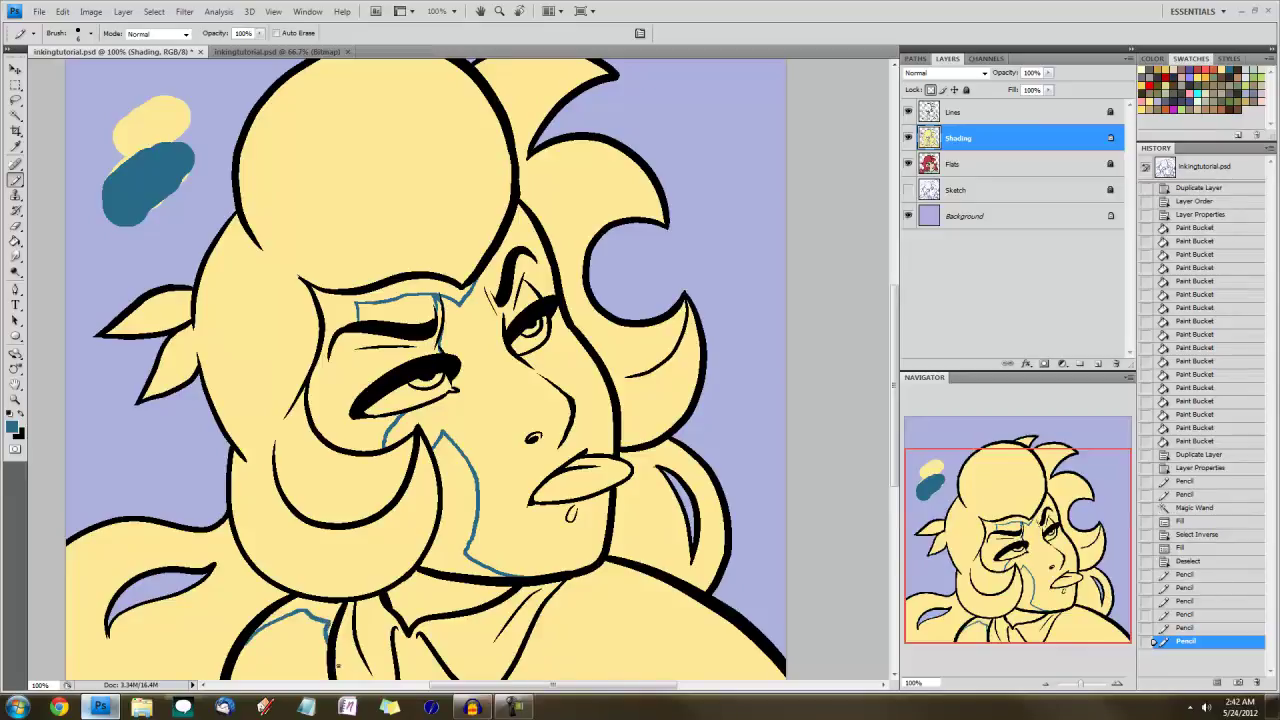
mouse_move(346, 633)
mouse_down()
mouse_move(355, 641)
mouse_move(374, 613)
mouse_up()
click(466, 615)
click(512, 615)
key(ctrl+z)
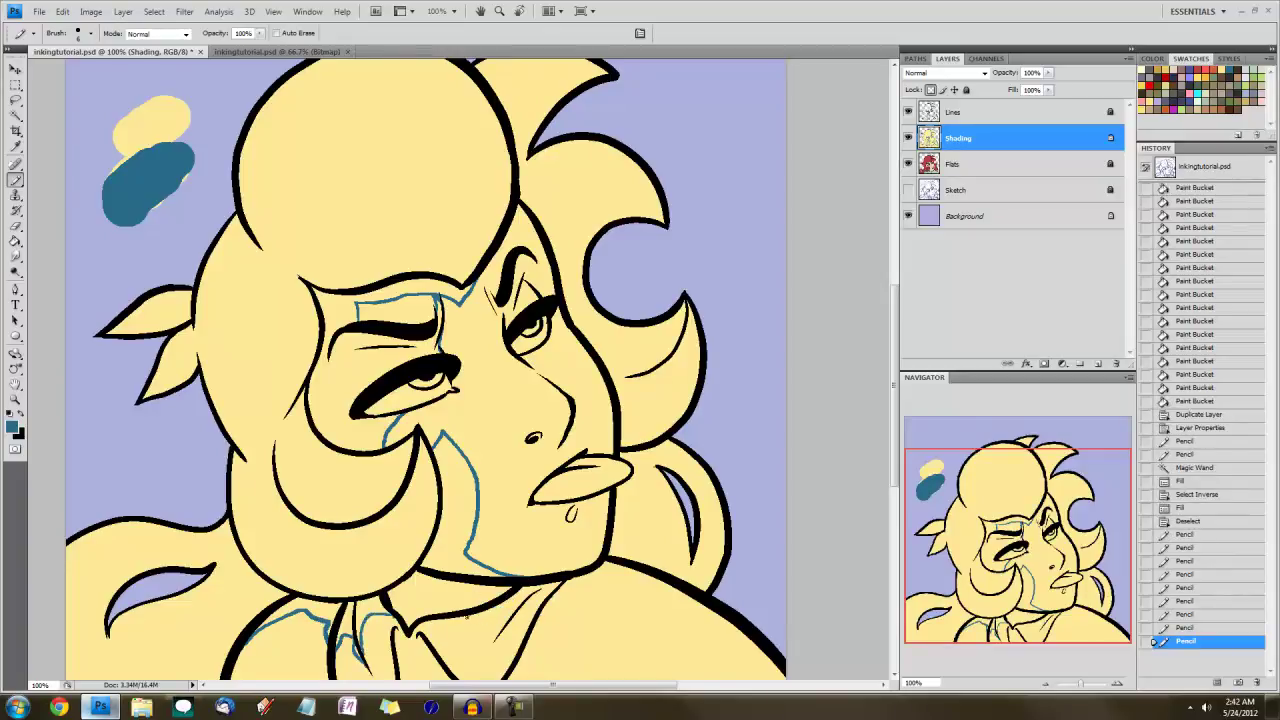
drag(462, 616, 499, 631)
mouse_move(489, 628)
mouse_down()
mouse_move(524, 644)
mouse_move(577, 591)
mouse_move(611, 592)
mouse_move(594, 600)
mouse_move(624, 578)
mouse_up()
key(ctrl+z)
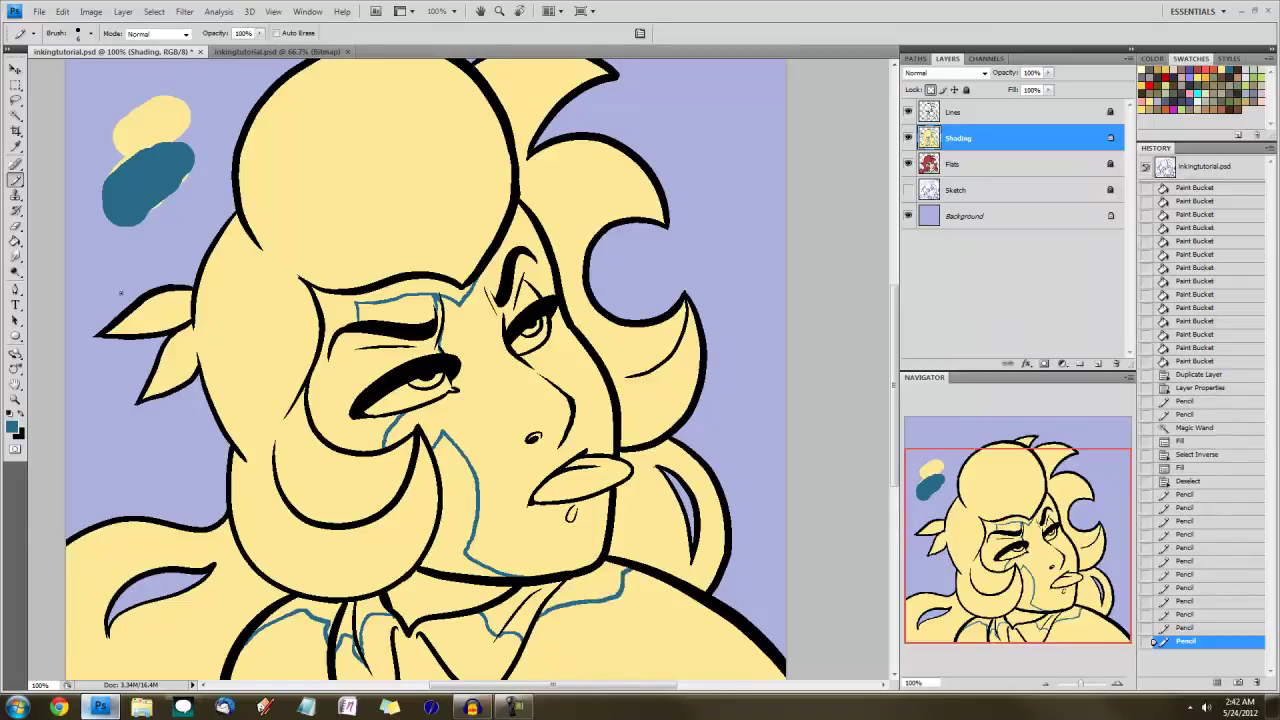
Fill the outlined shadow areas of the shoulders, collar, neck, cheek and eye socket with teal using the Paint Bucket
click(18, 242)
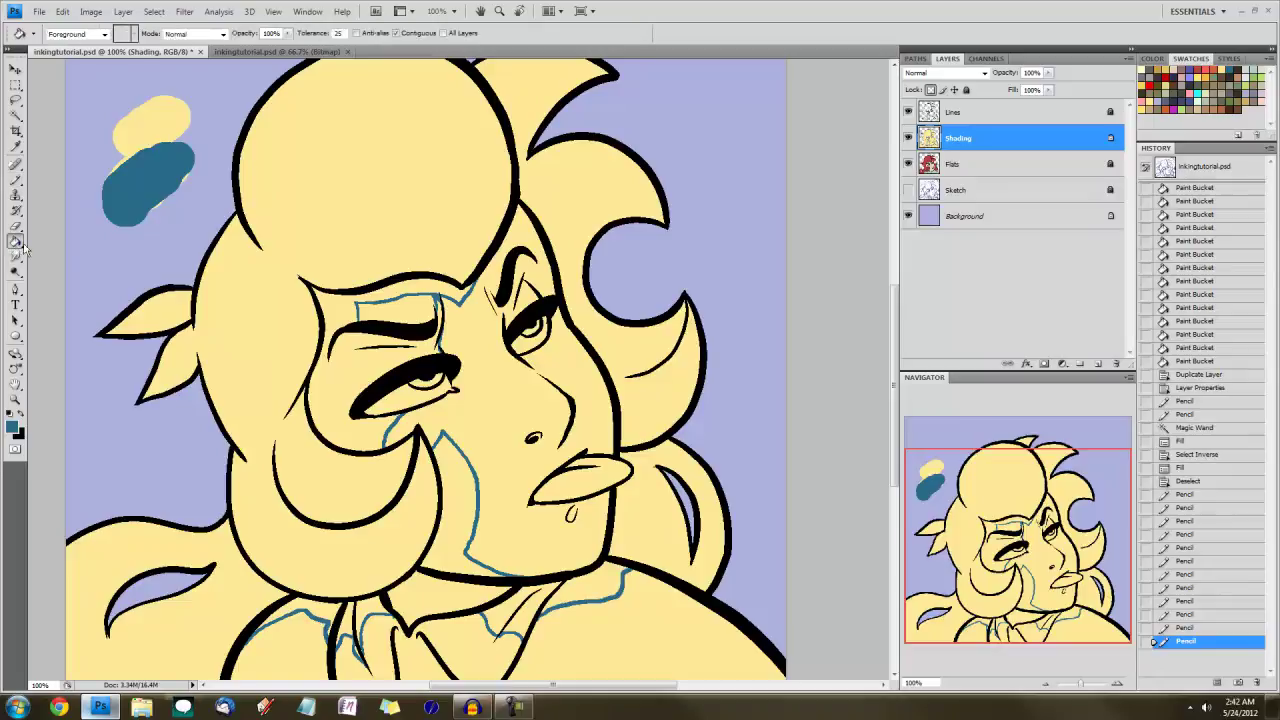
click(318, 606)
click(344, 622)
click(364, 622)
click(426, 590)
click(450, 600)
click(520, 612)
click(590, 585)
click(455, 500)
click(398, 302)
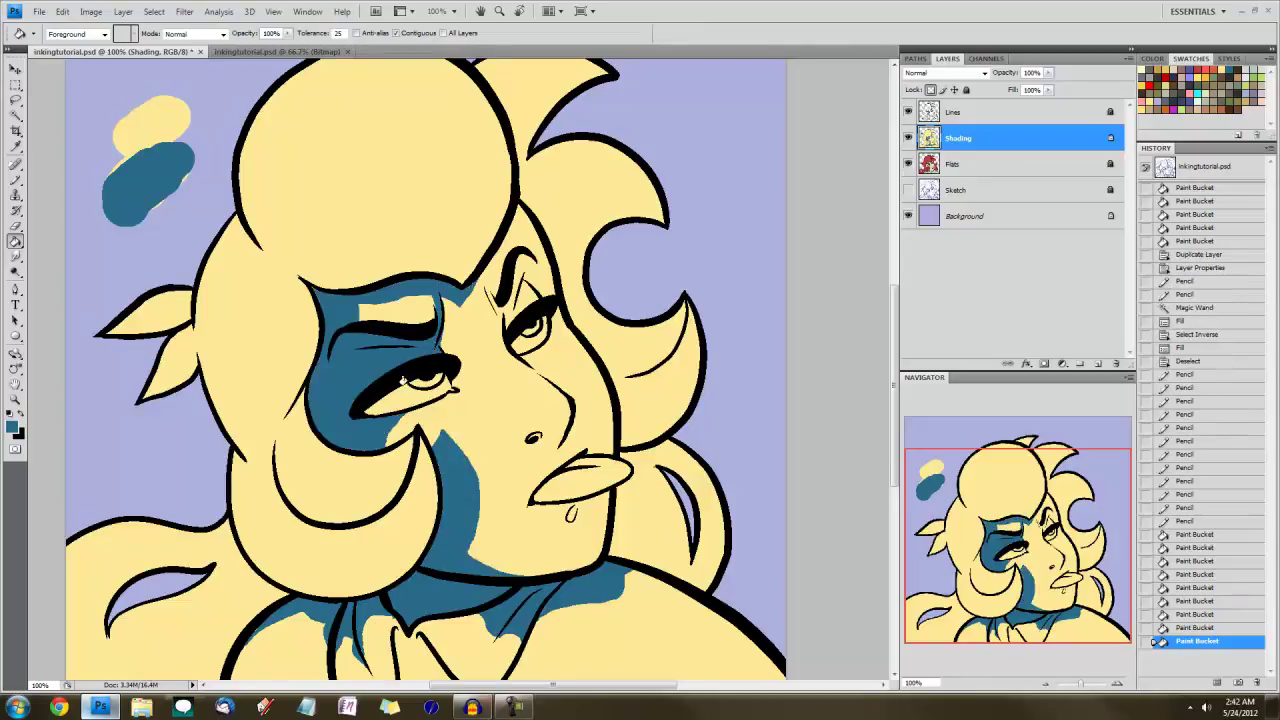
Enlarge the Pencil brush and paint a teal shadow across the near eye beneath the upper lid
click(16, 179)
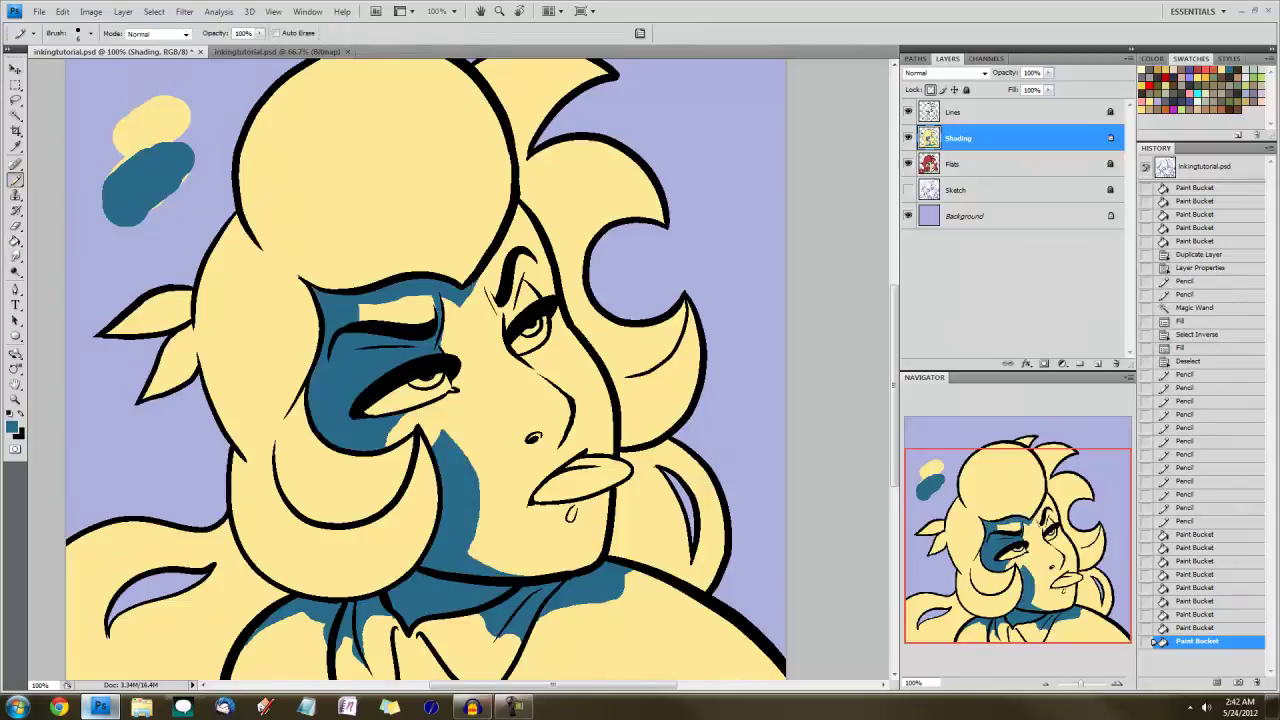
key(])
key(])
key(])
key(])
mouse_move(359, 410)
mouse_down()
mouse_move(382, 412)
mouse_move(393, 387)
mouse_move(440, 372)
mouse_up()
drag(419, 379, 446, 365)
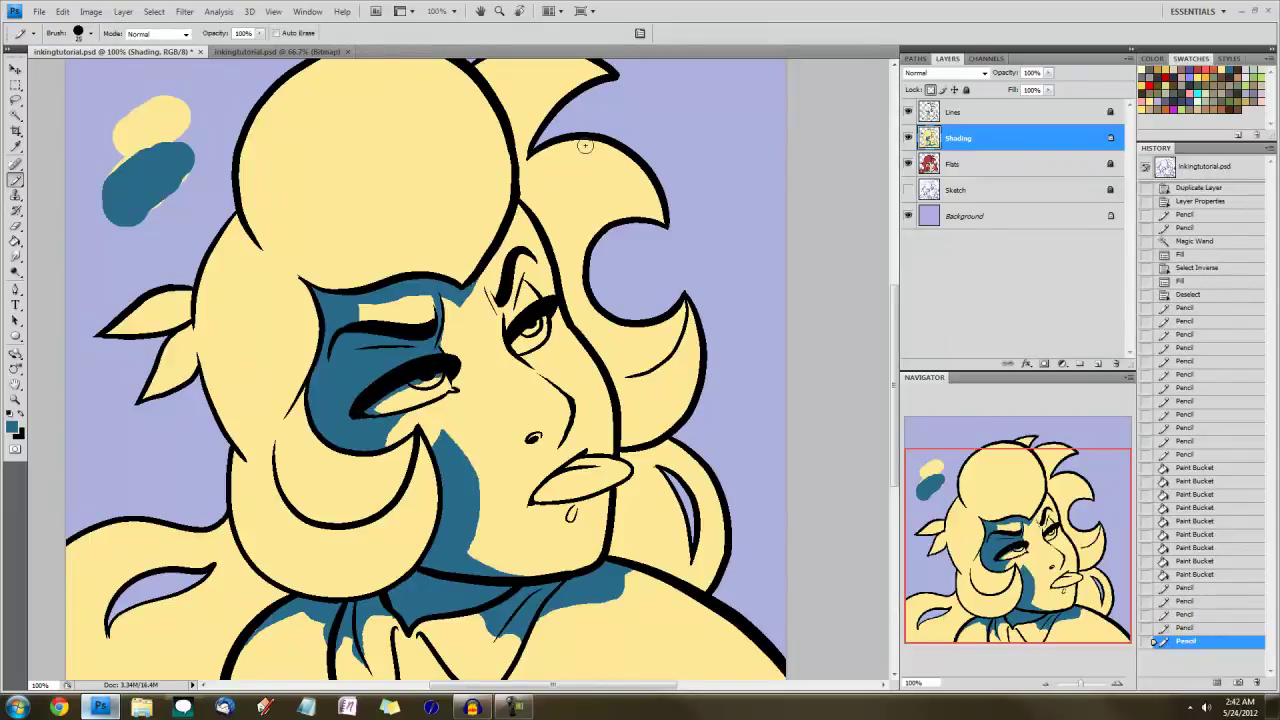
Shade around the far eye in teal with a finer Pencil, and outline and fill the shadow under the nose
key(bracketleft)
key(bracketleft)
key(bracketleft)
mouse_move(526, 284)
mouse_down()
mouse_move(502, 316)
mouse_move(520, 338)
mouse_move(536, 322)
mouse_move(514, 340)
mouse_move(518, 328)
mouse_up()
key(bracketright)
key(bracketright)
key(bracketright)
key(bracketleft)
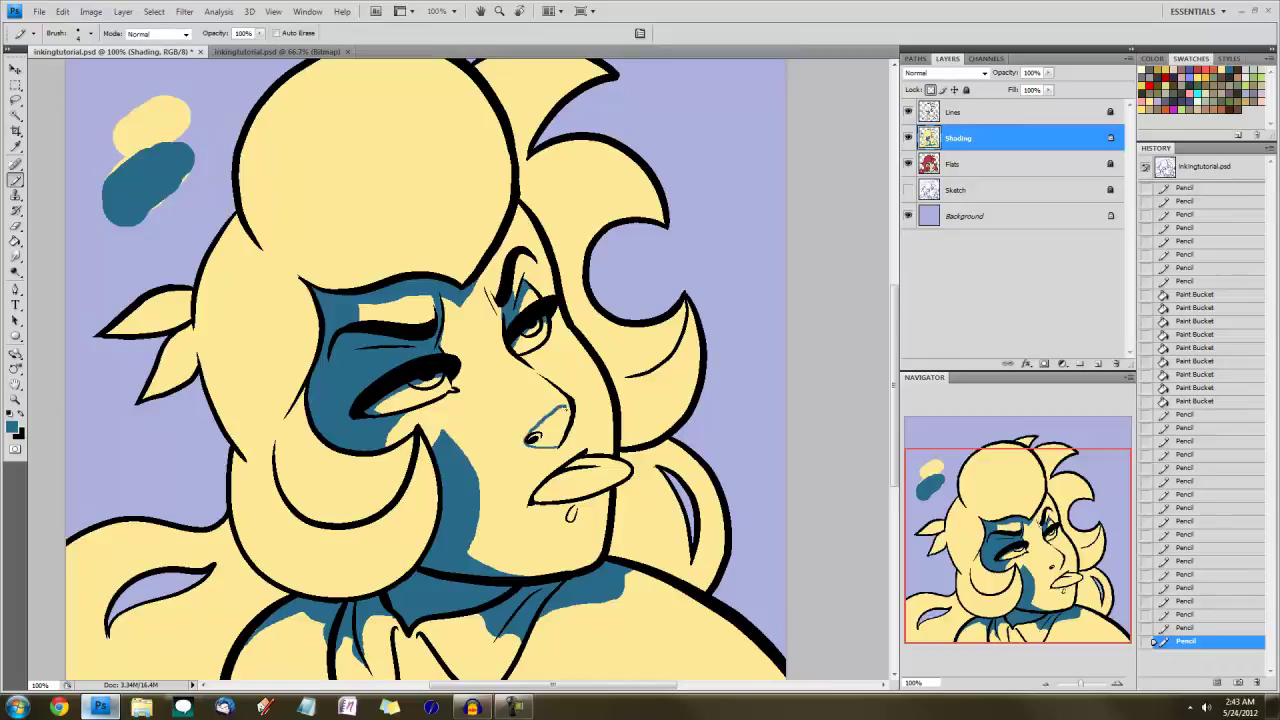
click(488, 323)
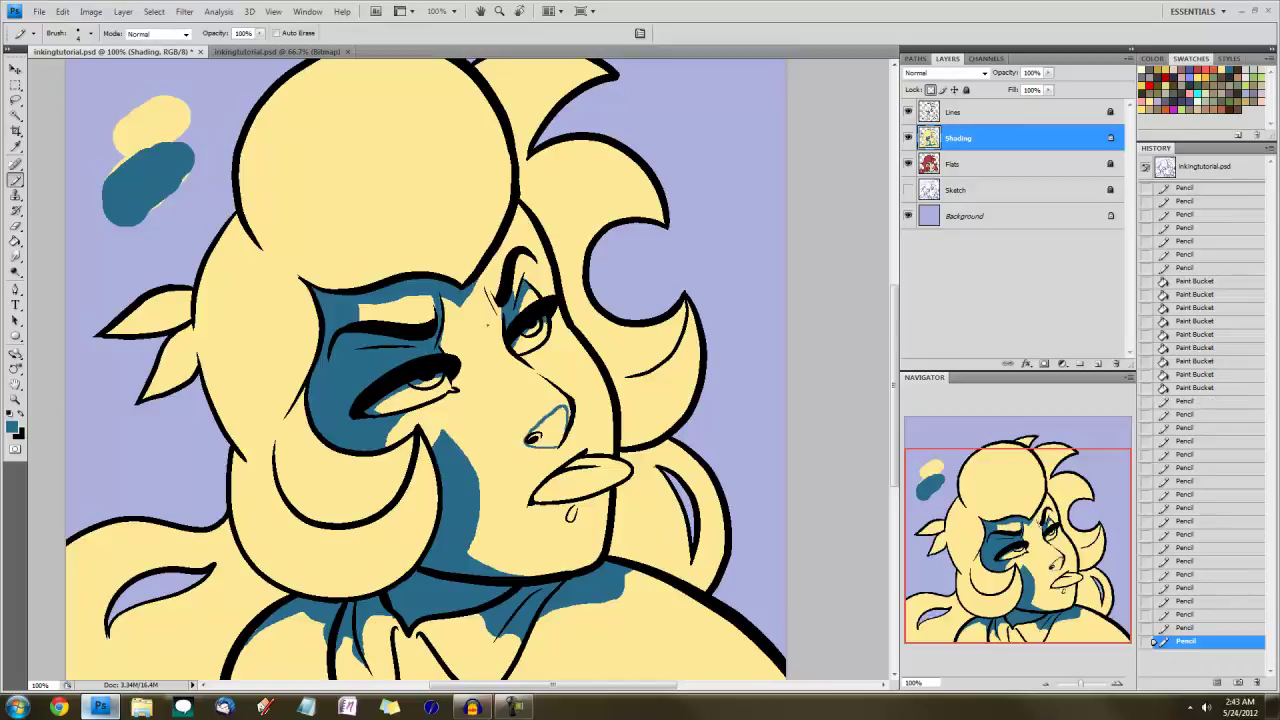
click(16, 242)
click(545, 425)
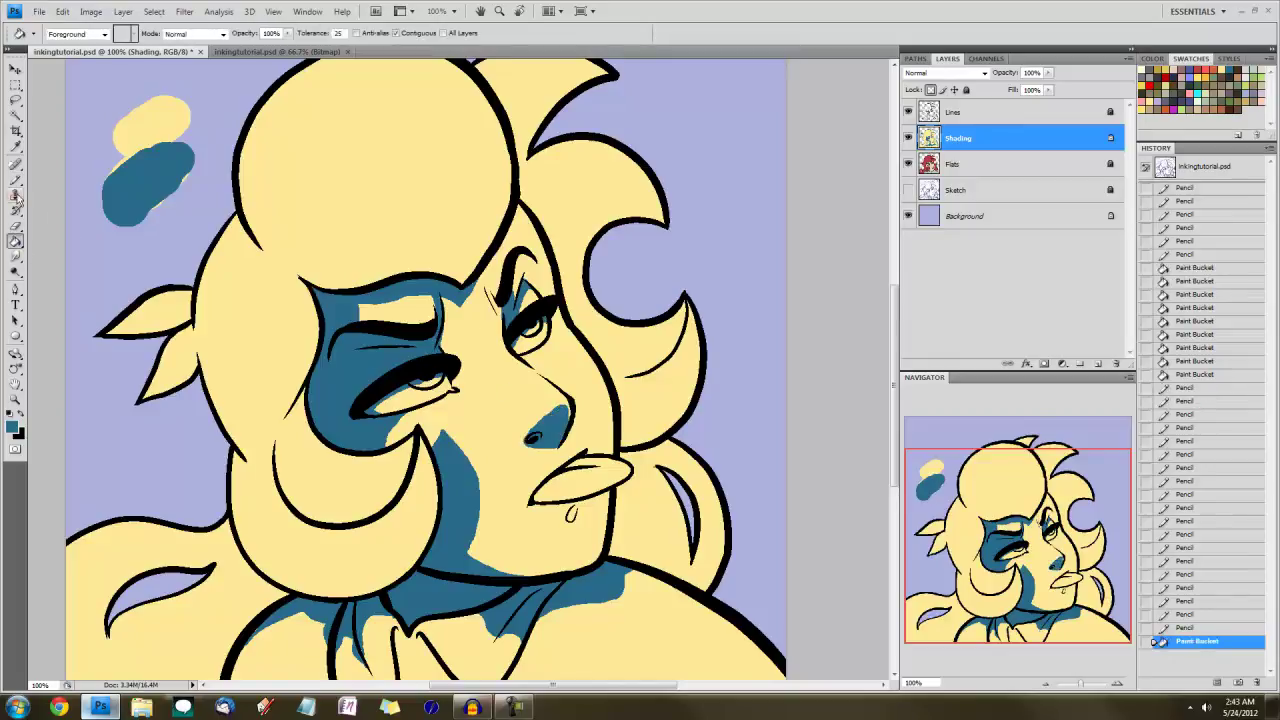
Outline the shadow edges in teal across the top hair puff, along the side lock and inside the cheek curl
click(16, 178)
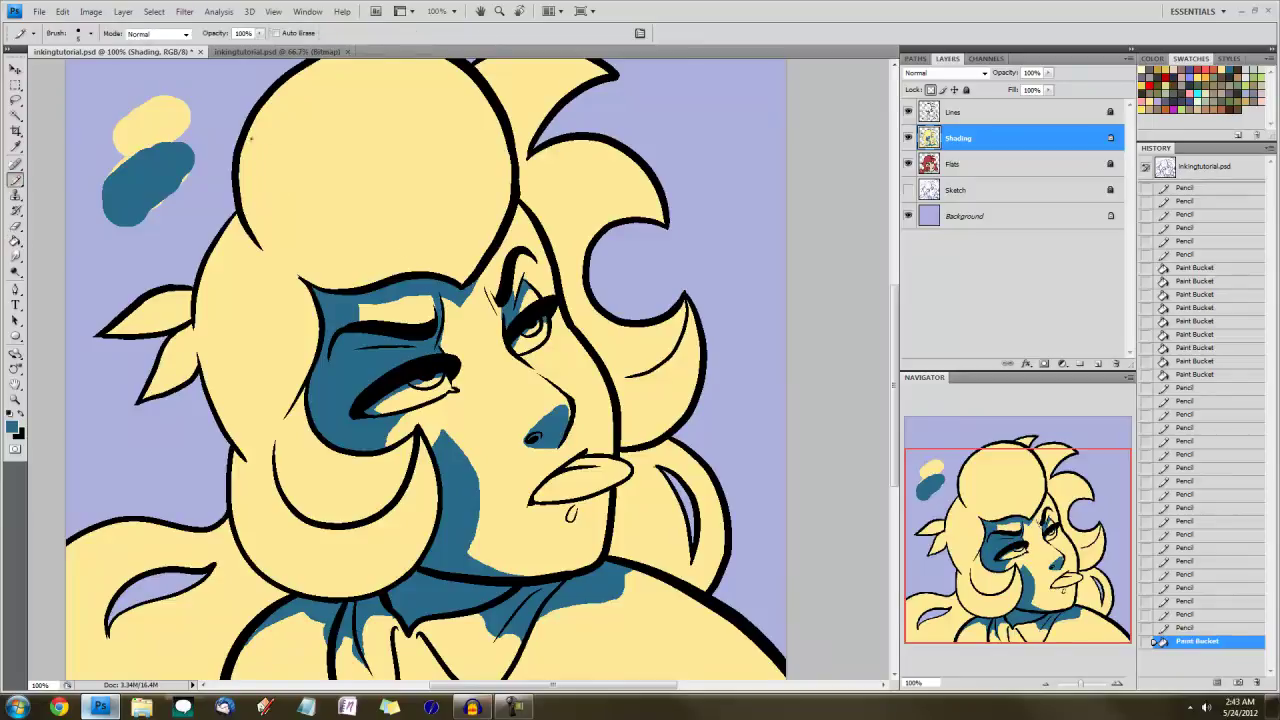
mouse_move(250, 118)
mouse_down()
mouse_move(285, 101)
mouse_move(306, 170)
mouse_move(383, 187)
mouse_move(467, 168)
mouse_move(490, 148)
mouse_move(510, 200)
mouse_up()
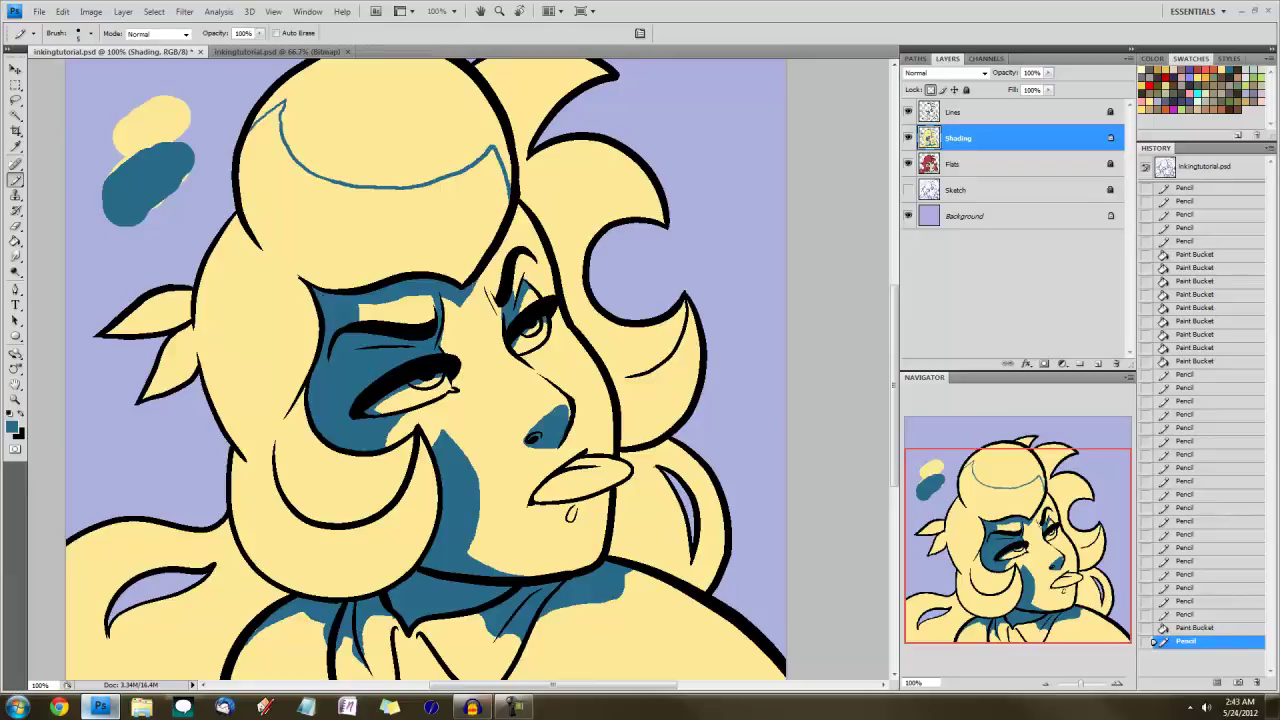
mouse_move(310, 296)
mouse_down()
mouse_move(283, 300)
mouse_move(242, 442)
mouse_move(305, 392)
mouse_up()
key(ctrl+z)
mouse_move(284, 290)
mouse_down()
mouse_move(270, 408)
mouse_move(300, 394)
mouse_move(279, 468)
mouse_move(298, 511)
mouse_up()
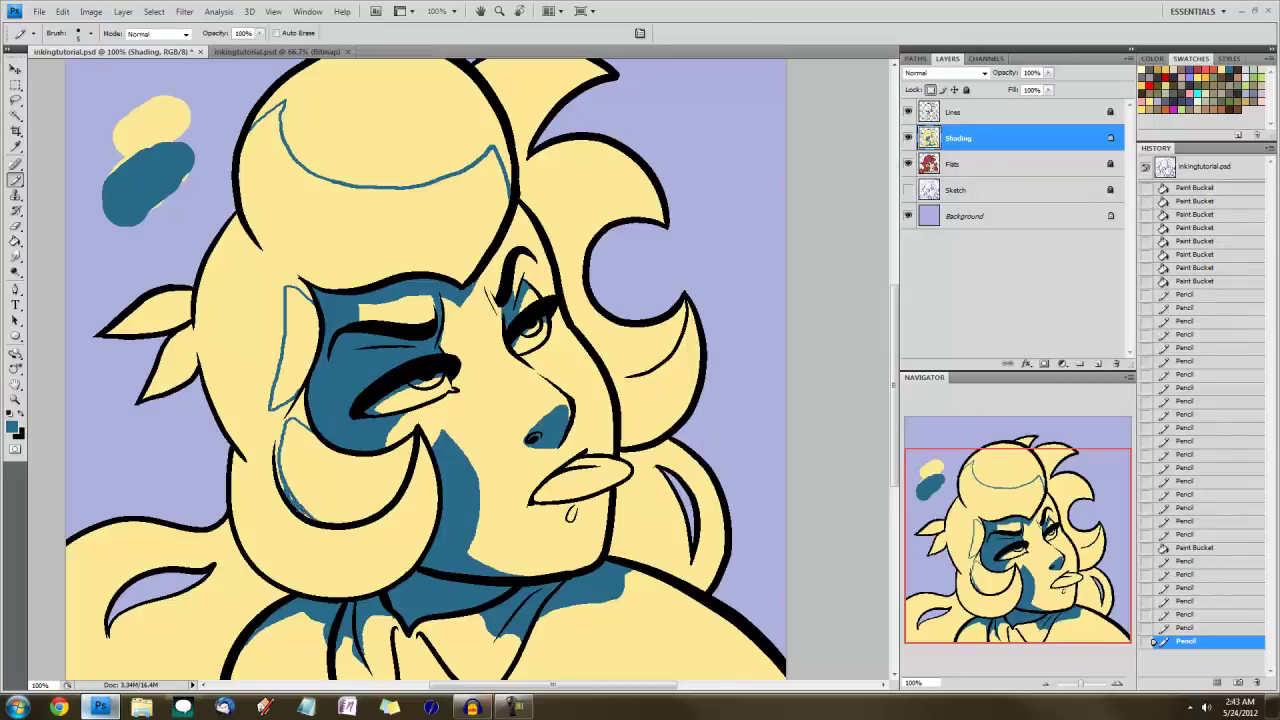
drag(288, 494, 304, 515)
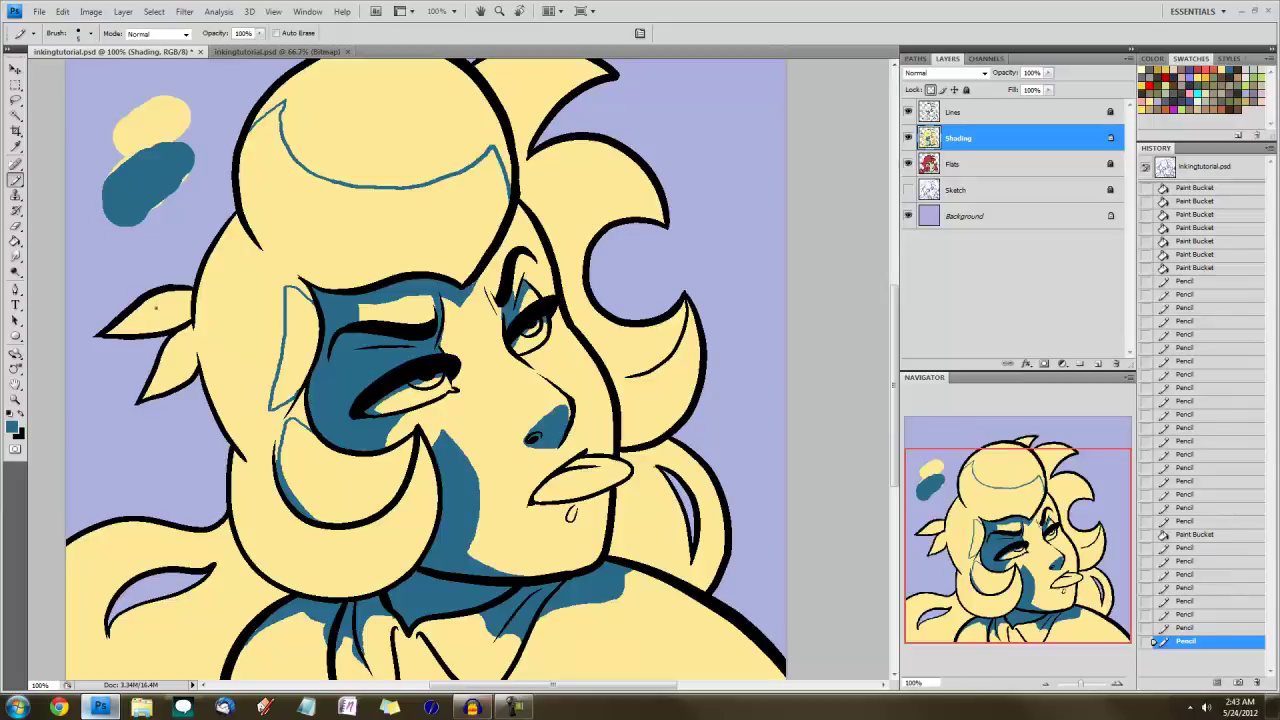
drag(176, 316, 112, 332)
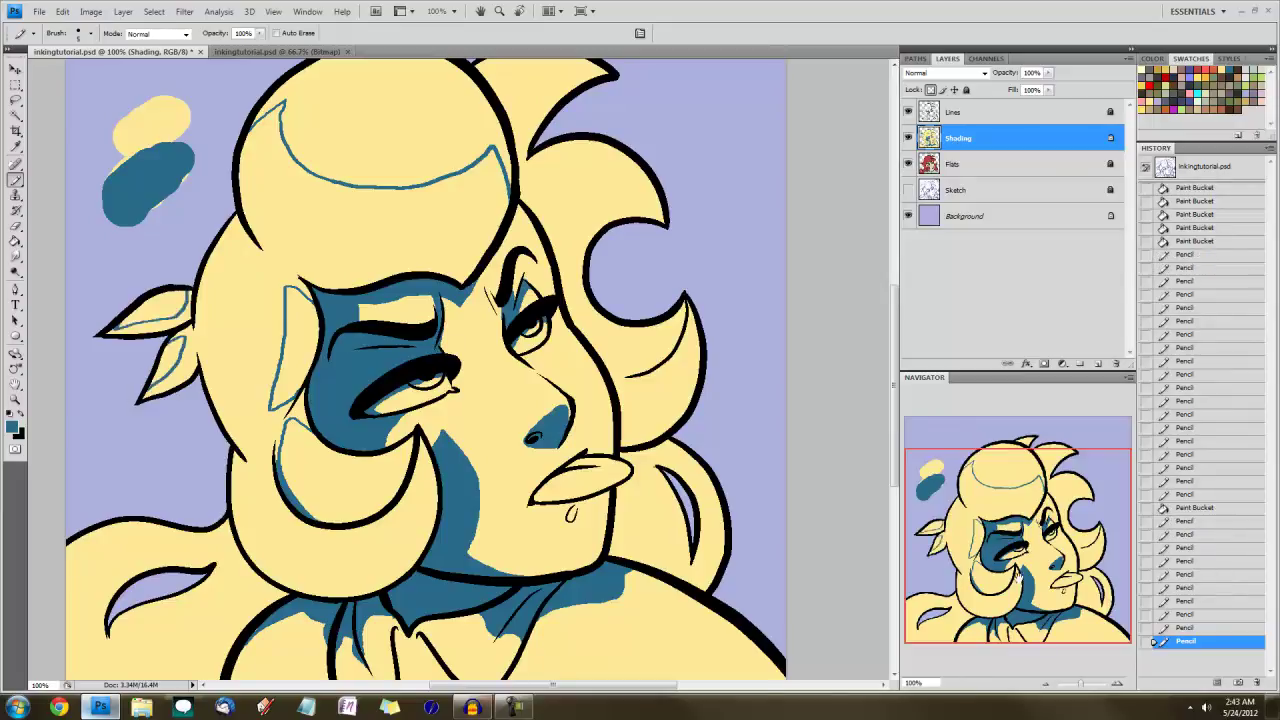
click(1022, 608)
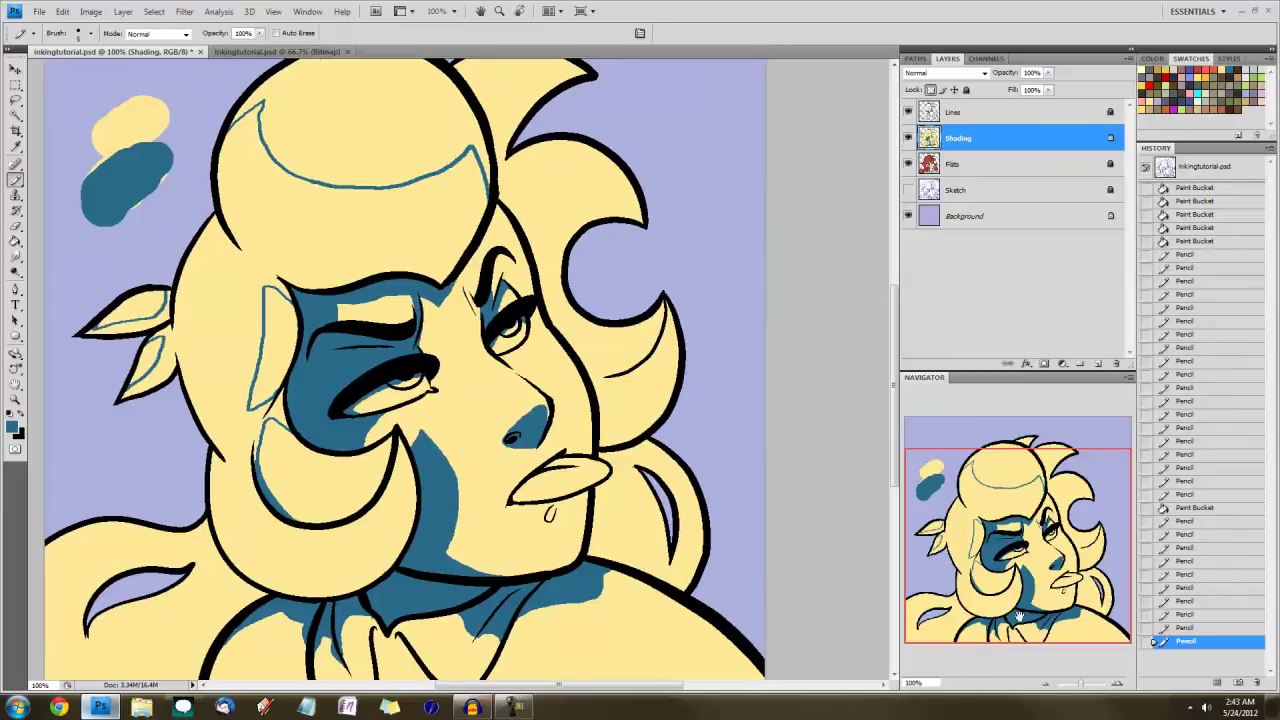
click(1188, 614)
Outline the shadow edges in teal along the long hair strands trailing behind the shoulder to the canvas edge
click(1072, 585)
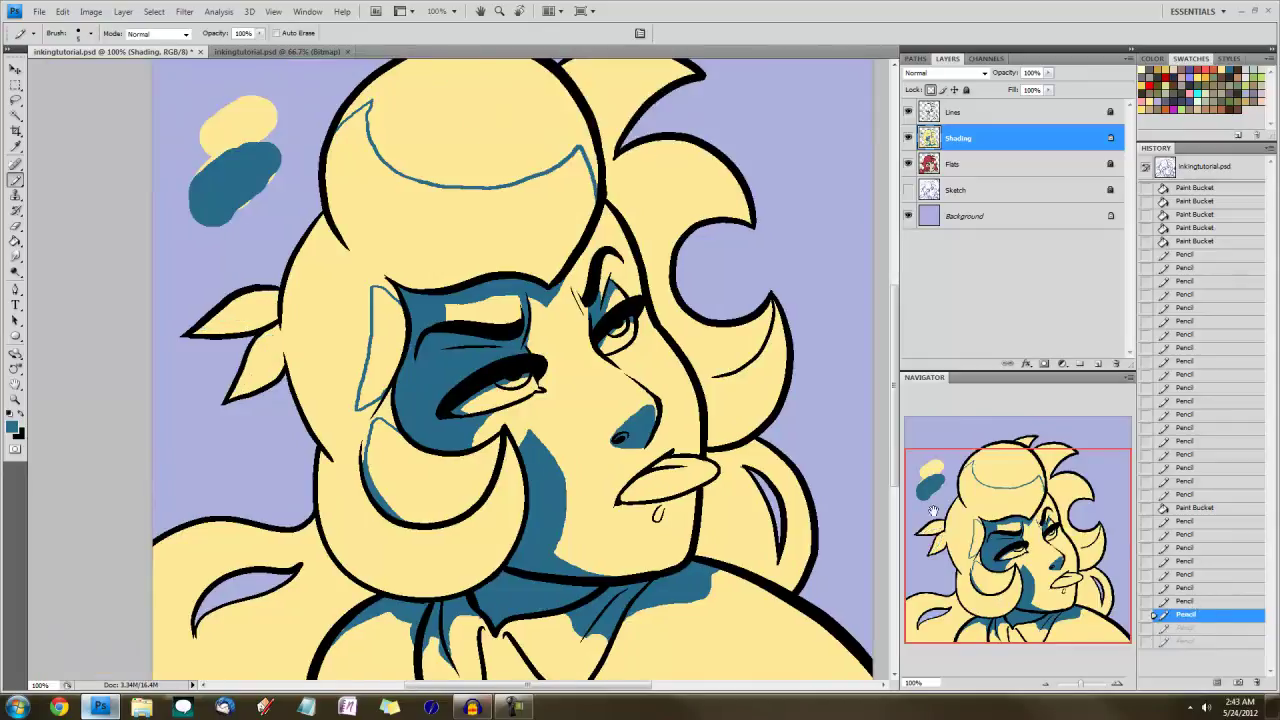
click(1072, 550)
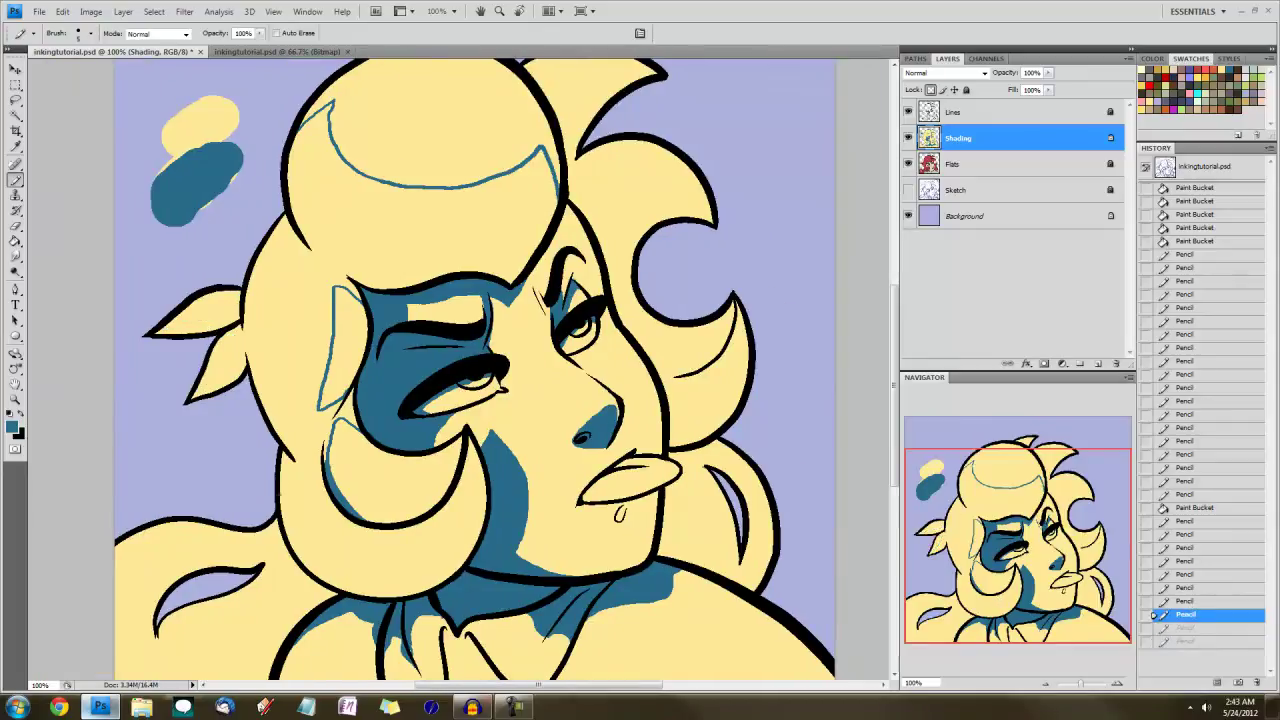
mouse_move(114, 600)
mouse_down()
mouse_move(241, 551)
mouse_move(264, 530)
mouse_up()
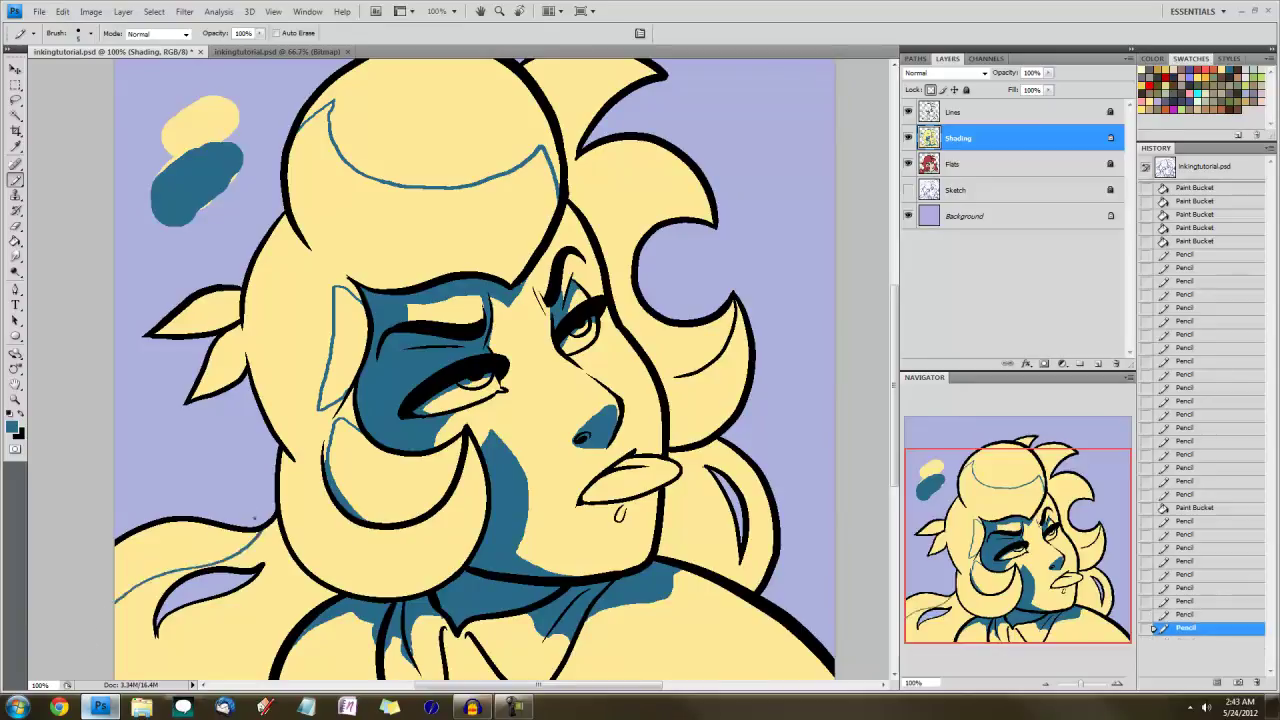
key(ctrl+z)
drag(116, 585, 262, 530)
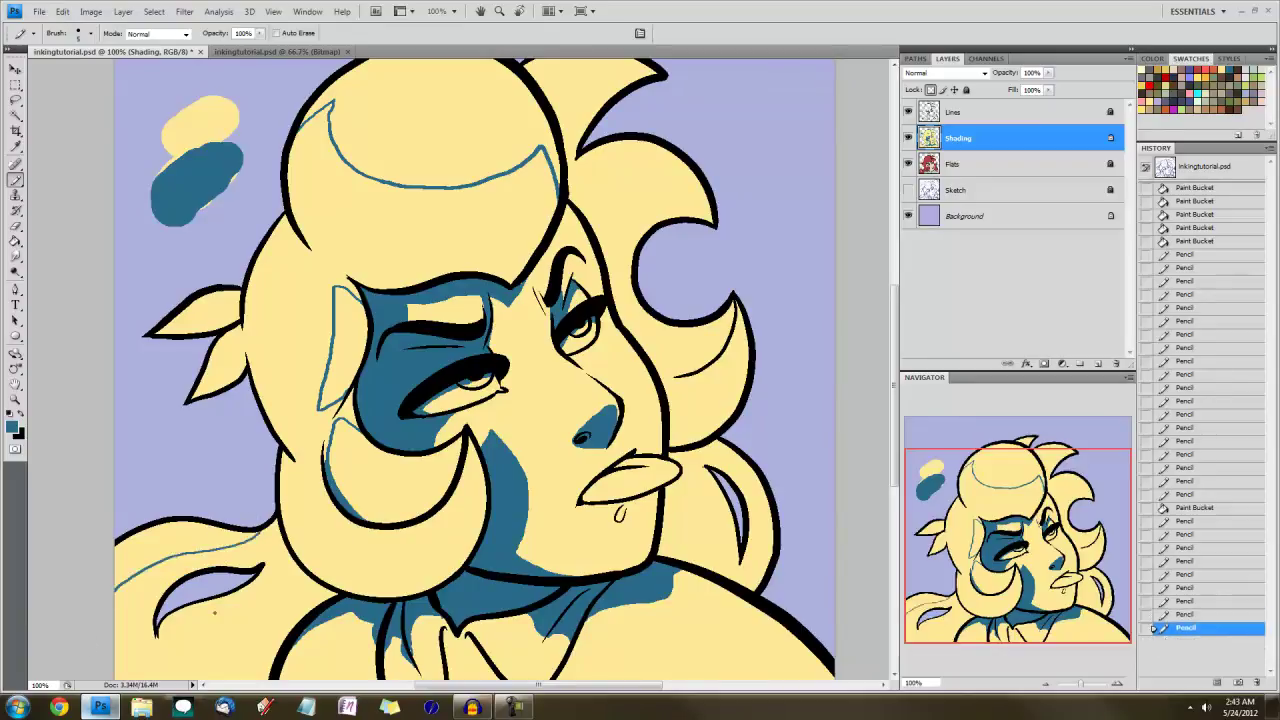
scroll(895, 330, down, 3)
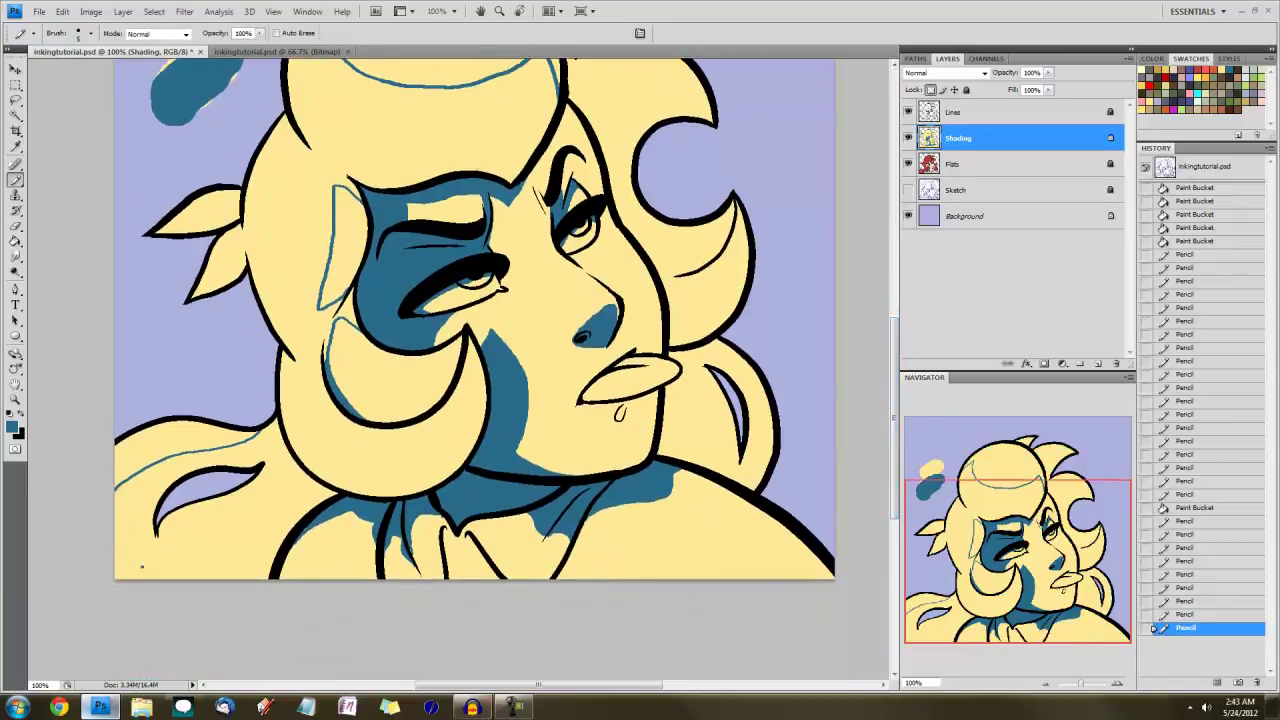
drag(272, 492, 248, 574)
Fill the outlined hair shadows and both pointed tufts behind the head with teal, and paint a shadow stroke through the trailing hair
click(15, 241)
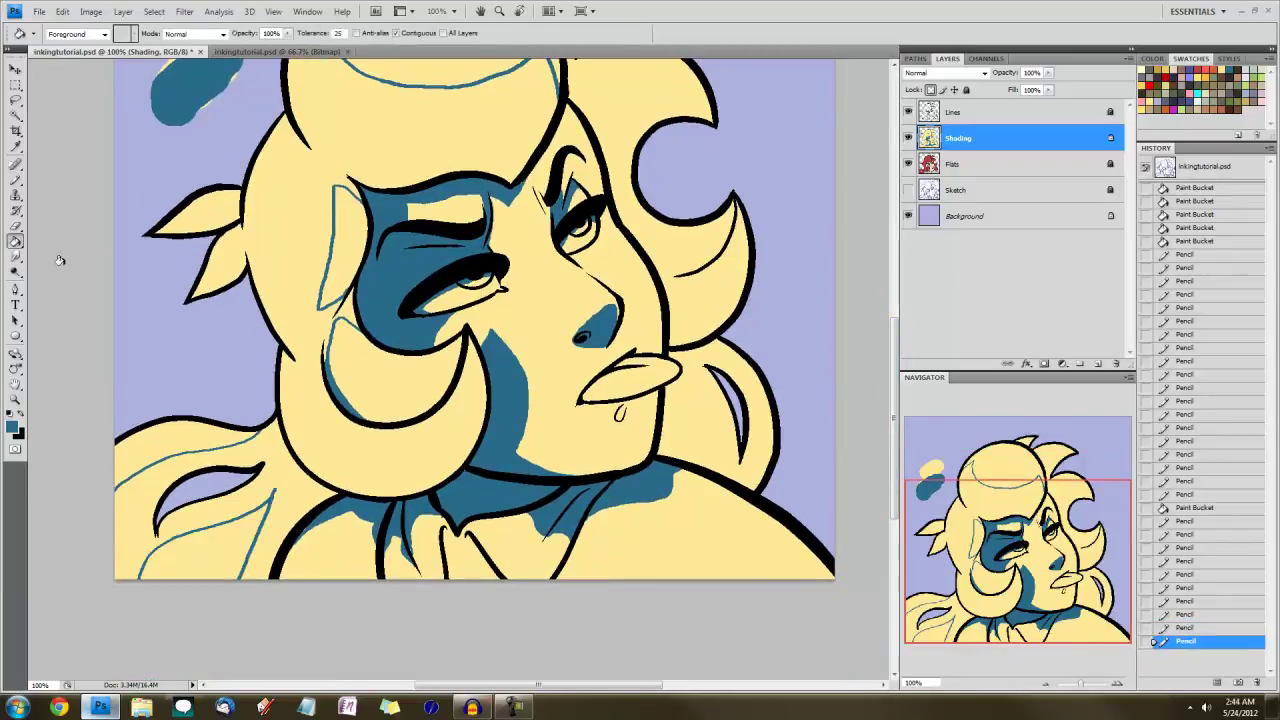
click(257, 446)
click(318, 418)
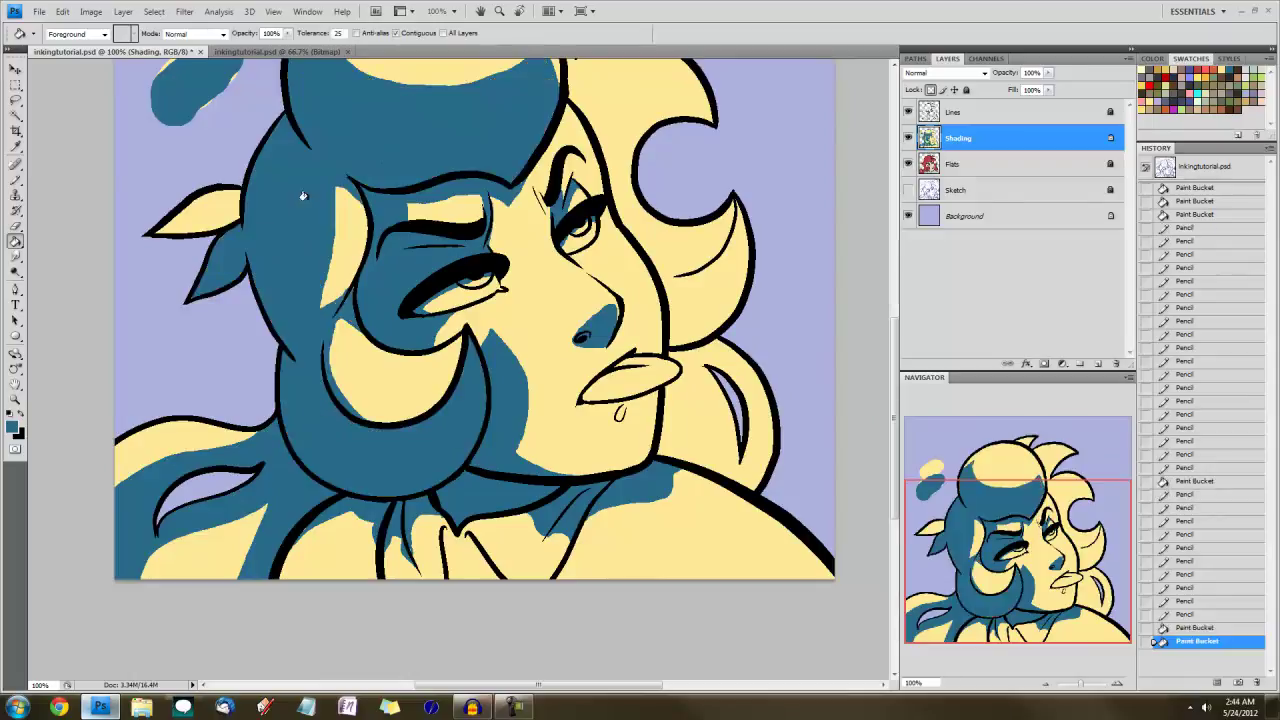
click(203, 203)
click(18, 180)
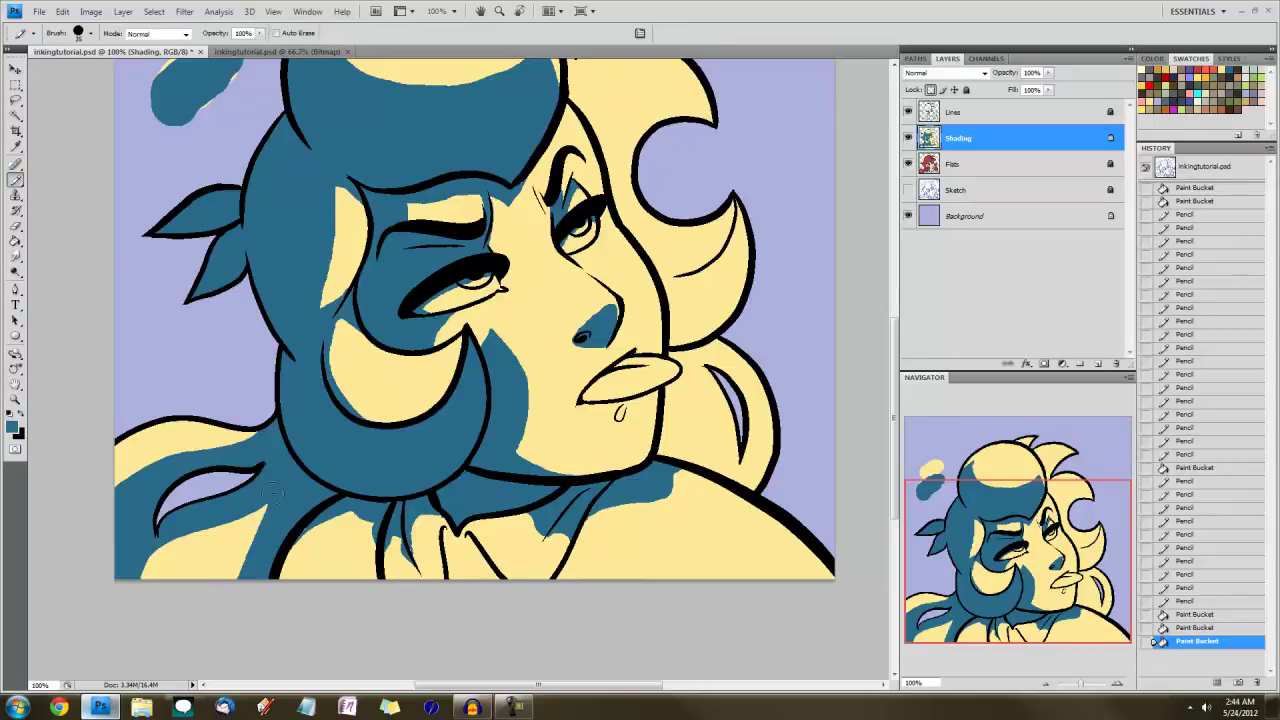
drag(271, 493, 100, 672)
Outline the shadows on the lips and below the lower lip with a 9 px Pencil and fill them with teal
drag(1025, 556, 1036, 524)
key(bracketleft)
key(bracketleft)
key(bracketleft)
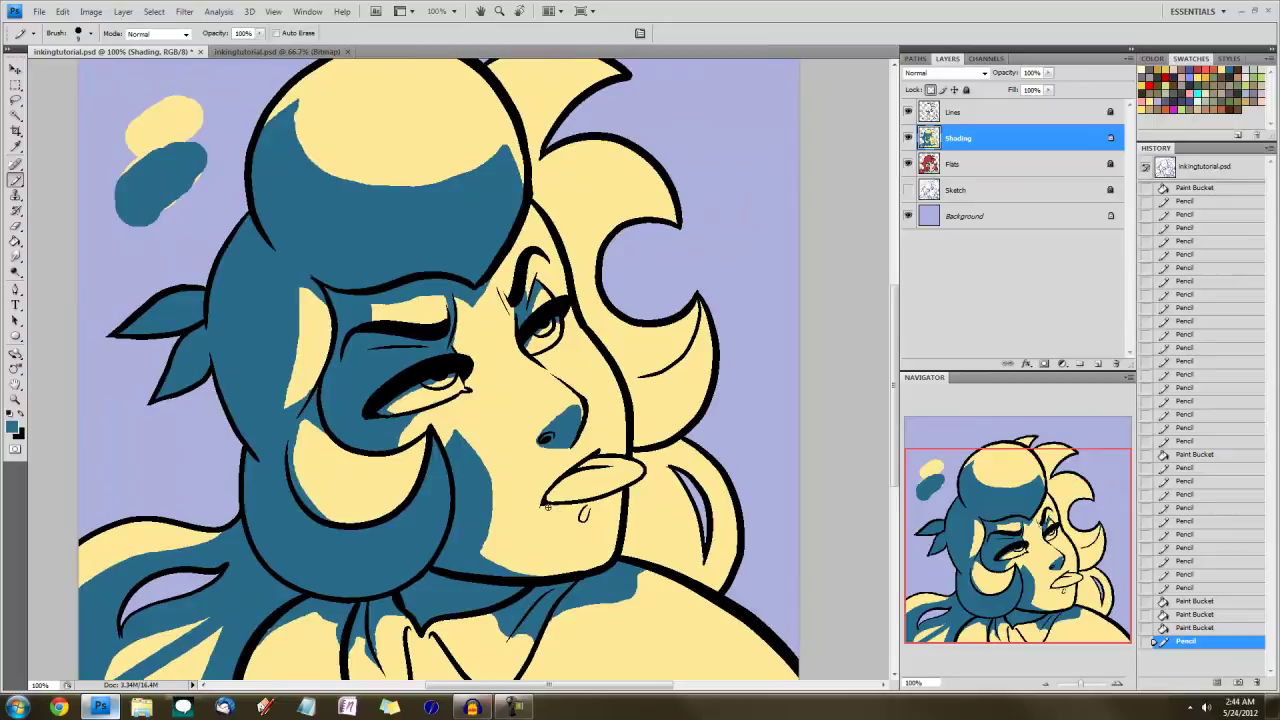
drag(552, 521, 587, 519)
click(566, 476)
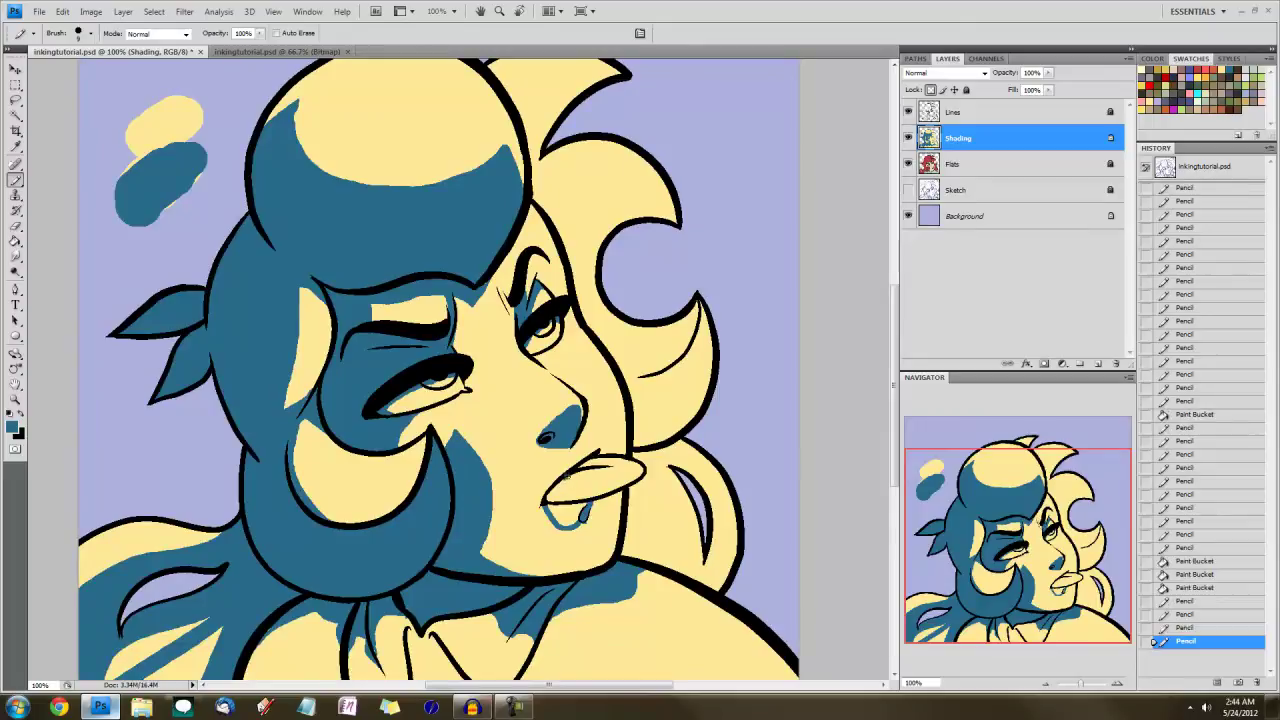
drag(560, 492, 627, 478)
click(16, 240)
click(562, 520)
click(590, 485)
Draw teal shadow edges with a 20 px Pencil on the hair locks behind the jaw and neck
click(16, 180)
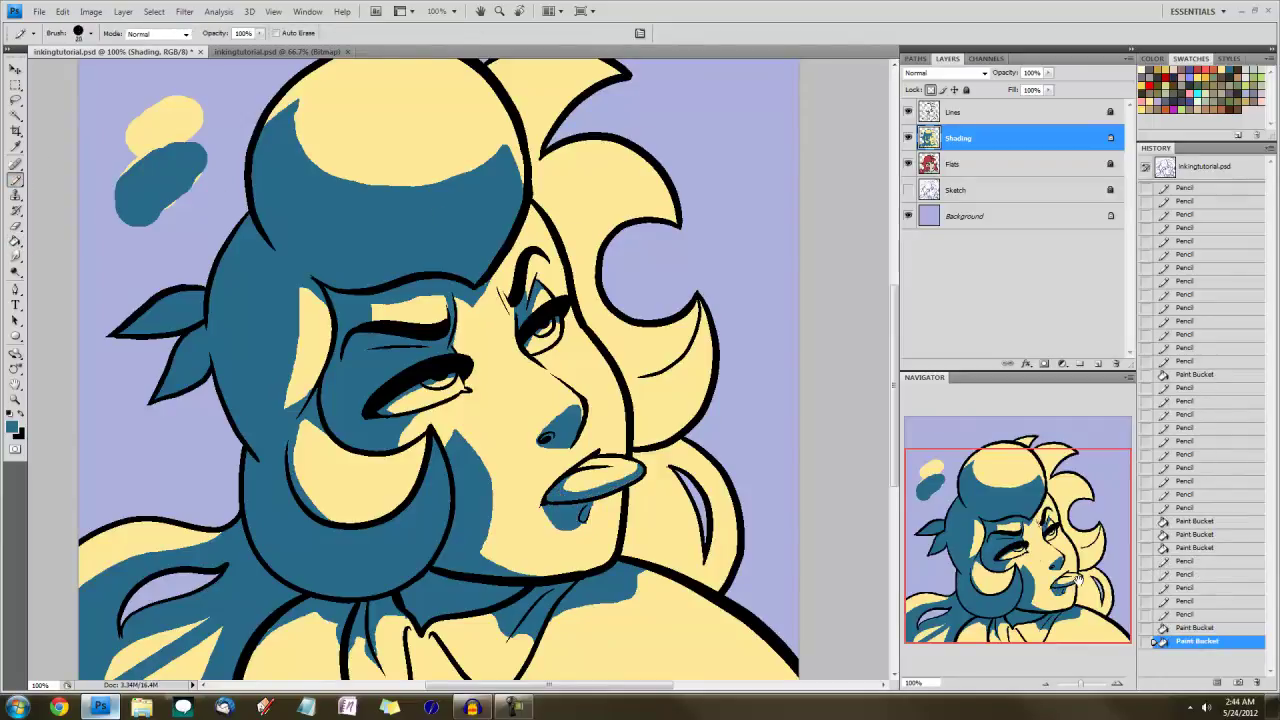
scroll(587, 418, right, 2)
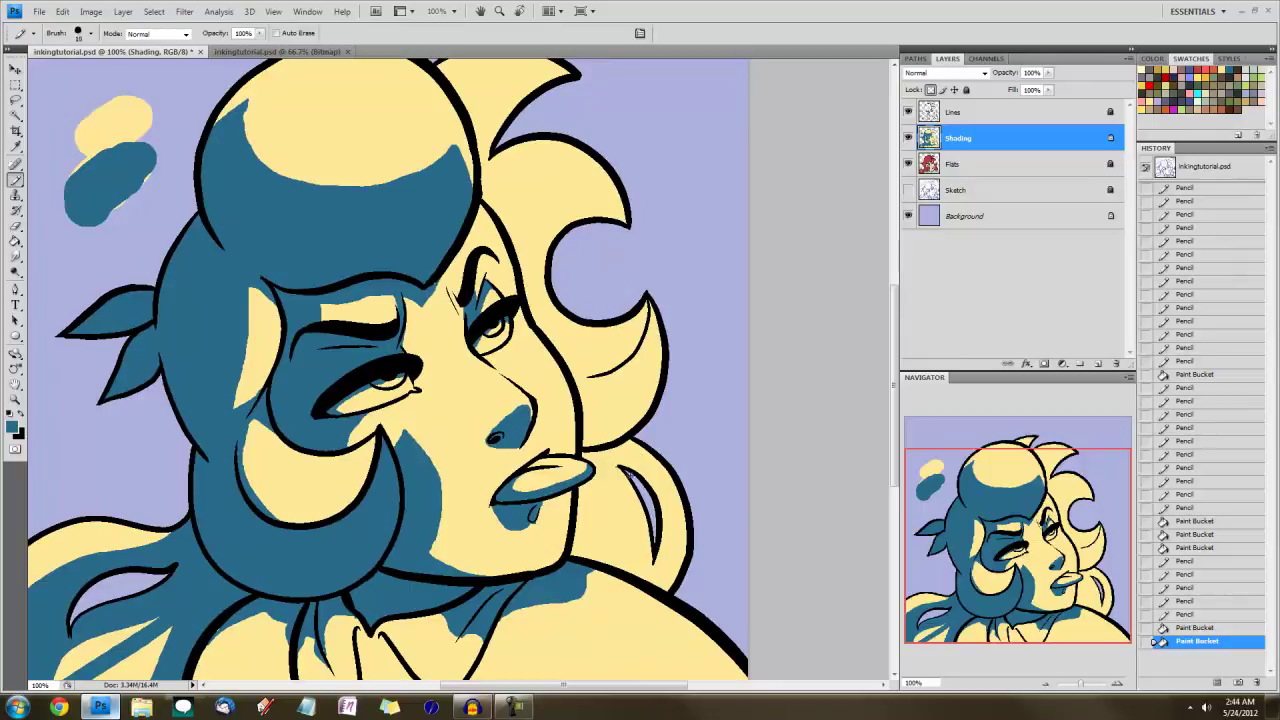
drag(604, 463, 630, 572)
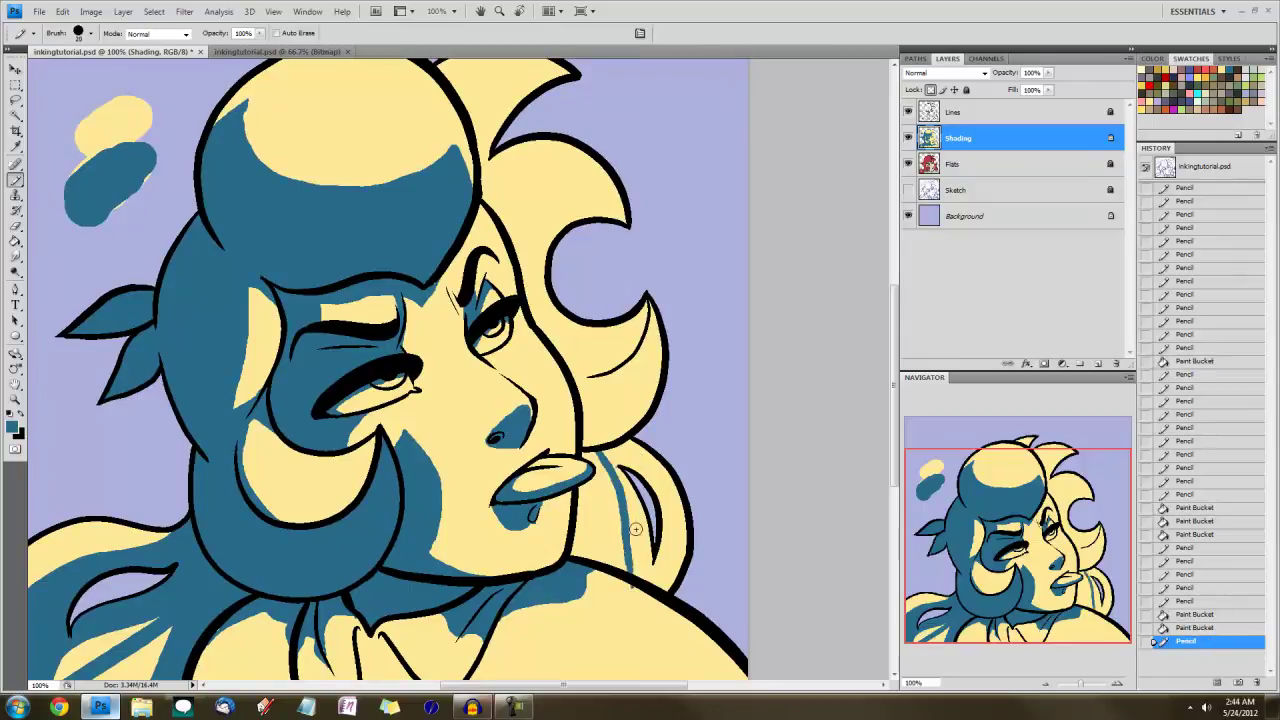
key(ctrl+z)
drag(592, 450, 616, 600)
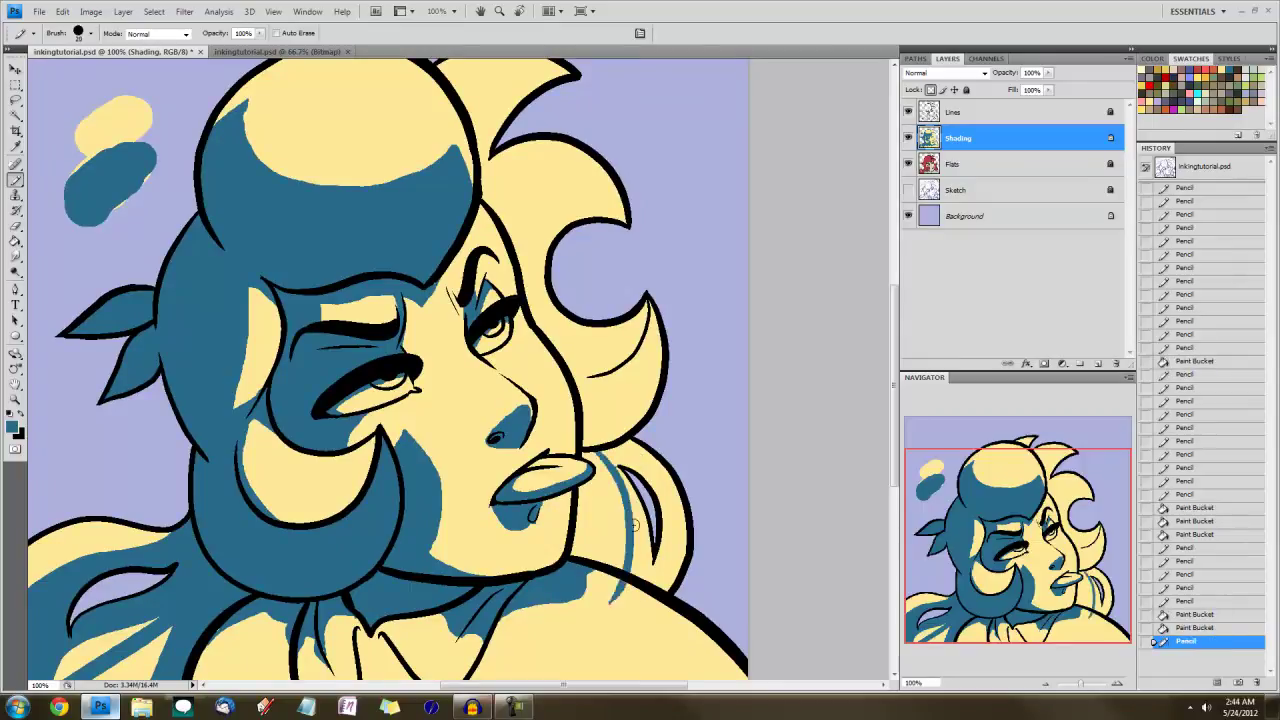
mouse_move(644, 476)
mouse_down()
mouse_move(664, 560)
mouse_move(650, 586)
mouse_up()
drag(660, 535, 656, 547)
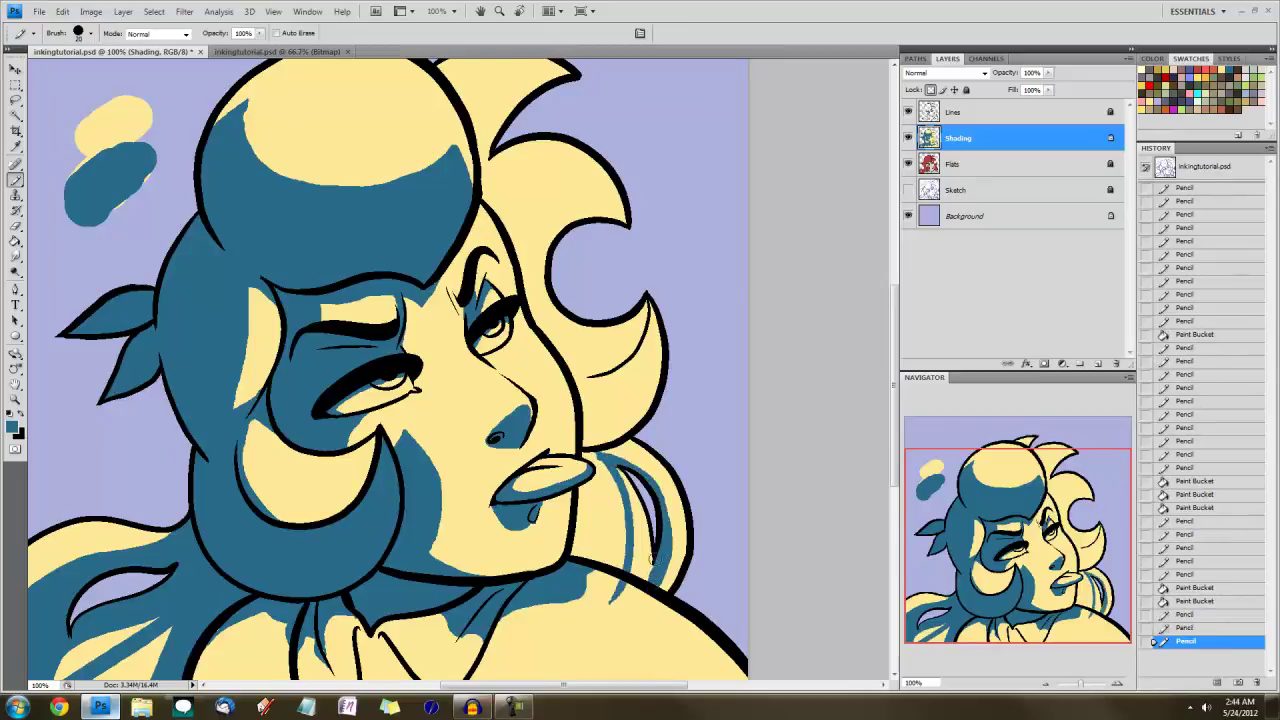
Paint over the stray teal on the shoulder in yellow and fill the hair area behind the jaw with teal
key(x)
drag(617, 605, 640, 546)
key(x)
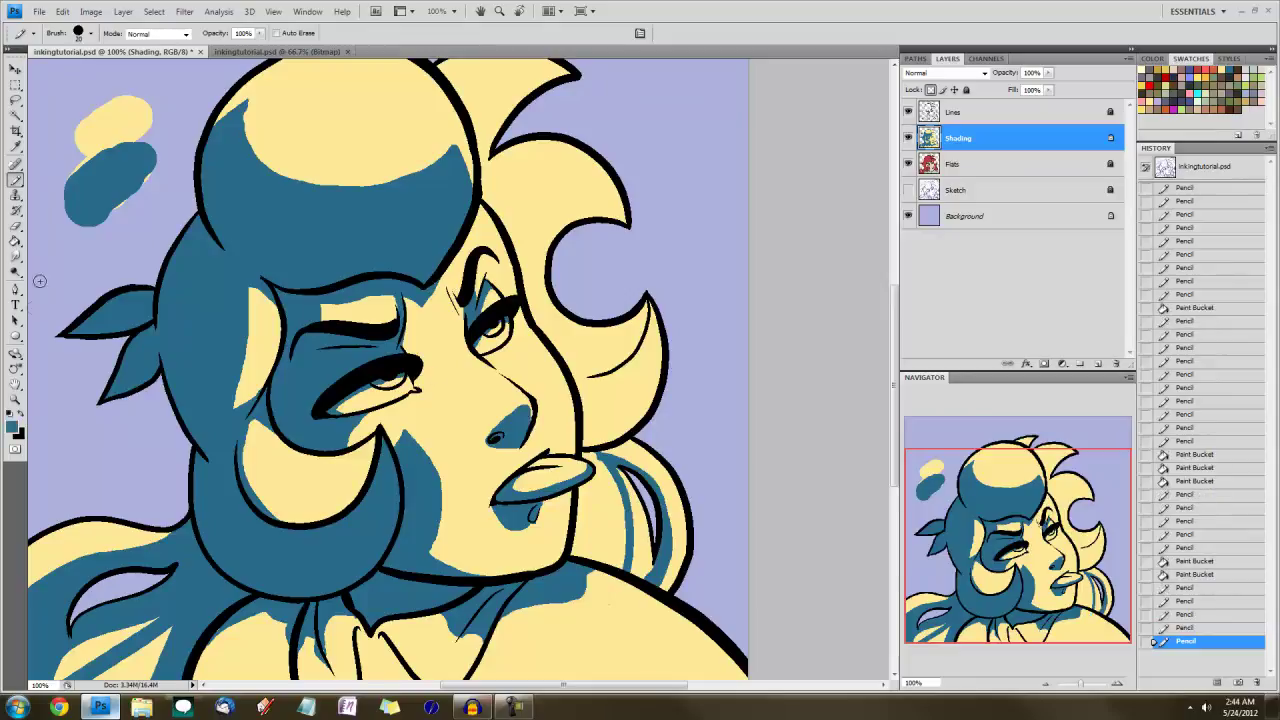
click(16, 242)
click(608, 518)
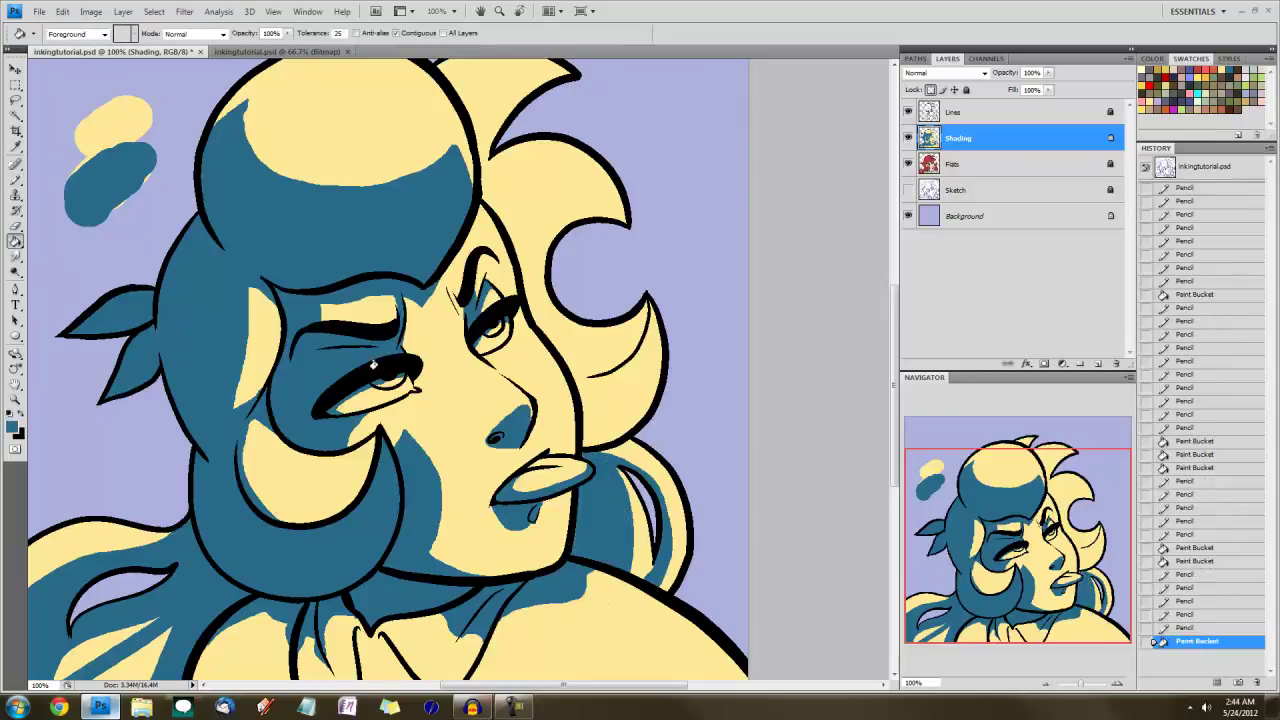
Draw teal shadow edges with the 20 px Pencil along the upper and lower hair curls behind the face
click(16, 179)
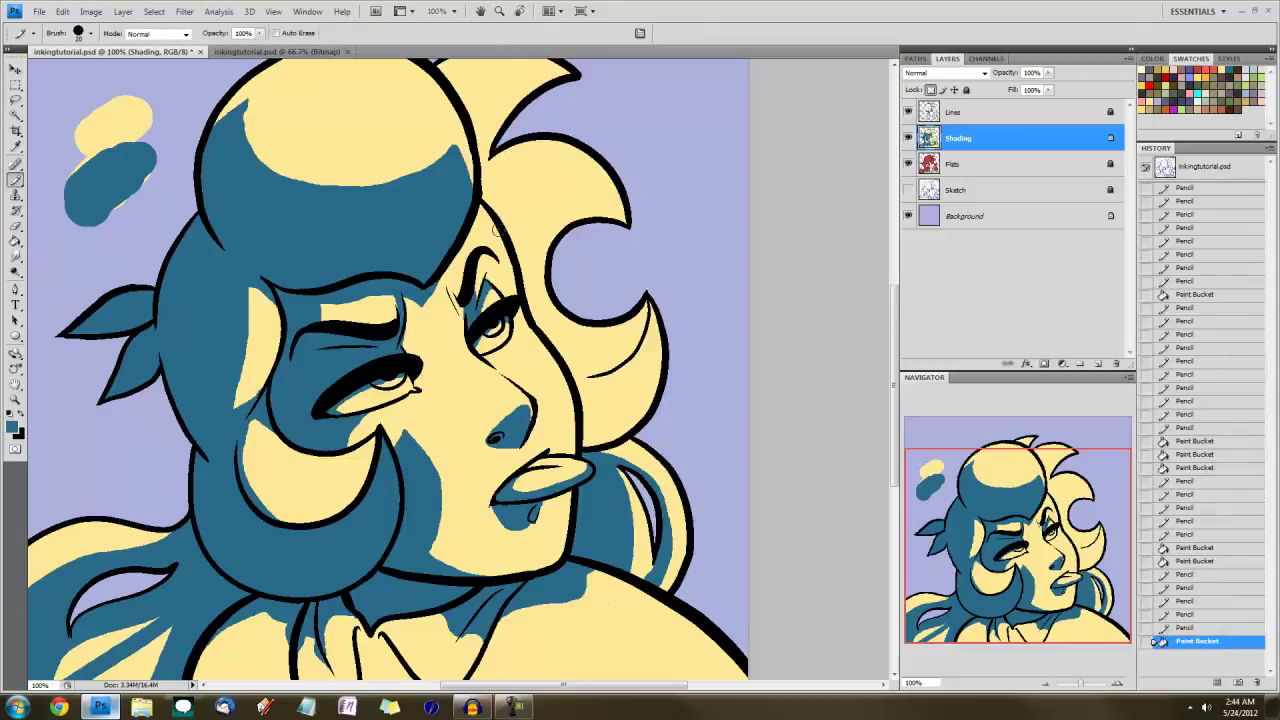
drag(500, 218, 627, 222)
mouse_move(554, 288)
mouse_down()
mouse_move(550, 334)
mouse_move(585, 368)
mouse_move(628, 358)
mouse_move(656, 300)
mouse_move(652, 322)
mouse_move(650, 290)
mouse_up()
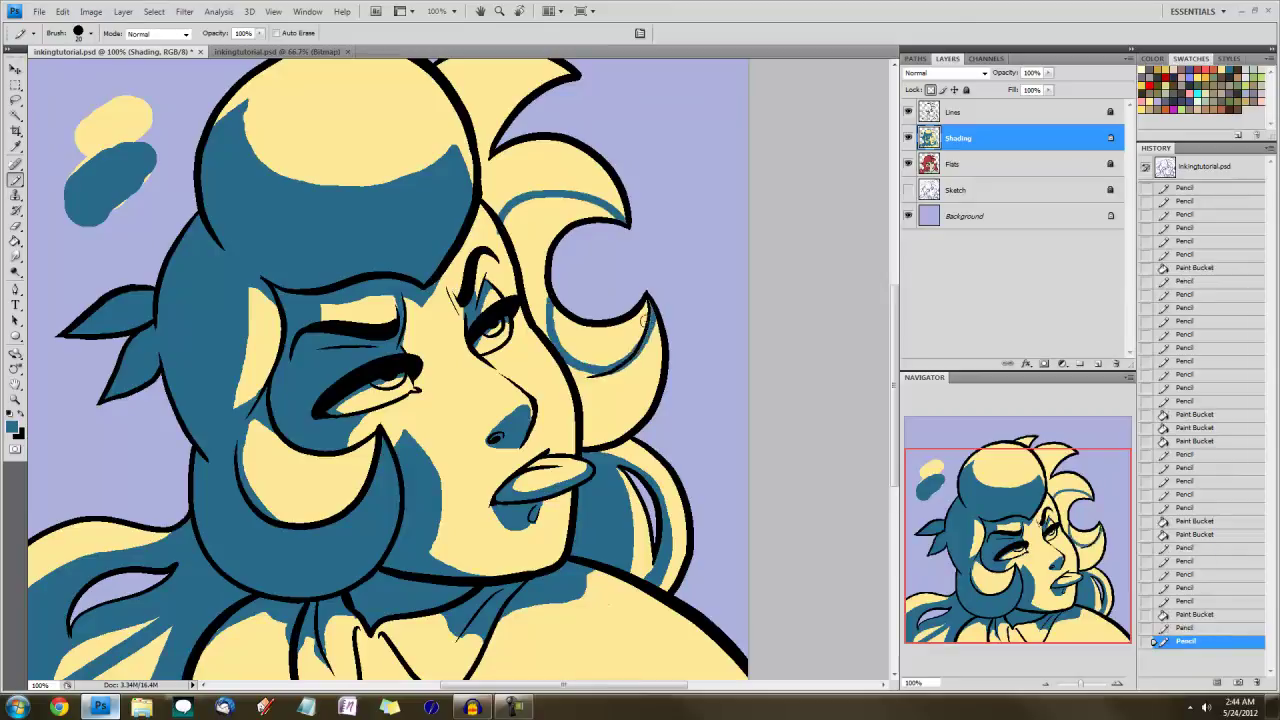
Fill the outlined shadow areas of the hair curls behind the face with teal using the Paint Bucket
click(16, 241)
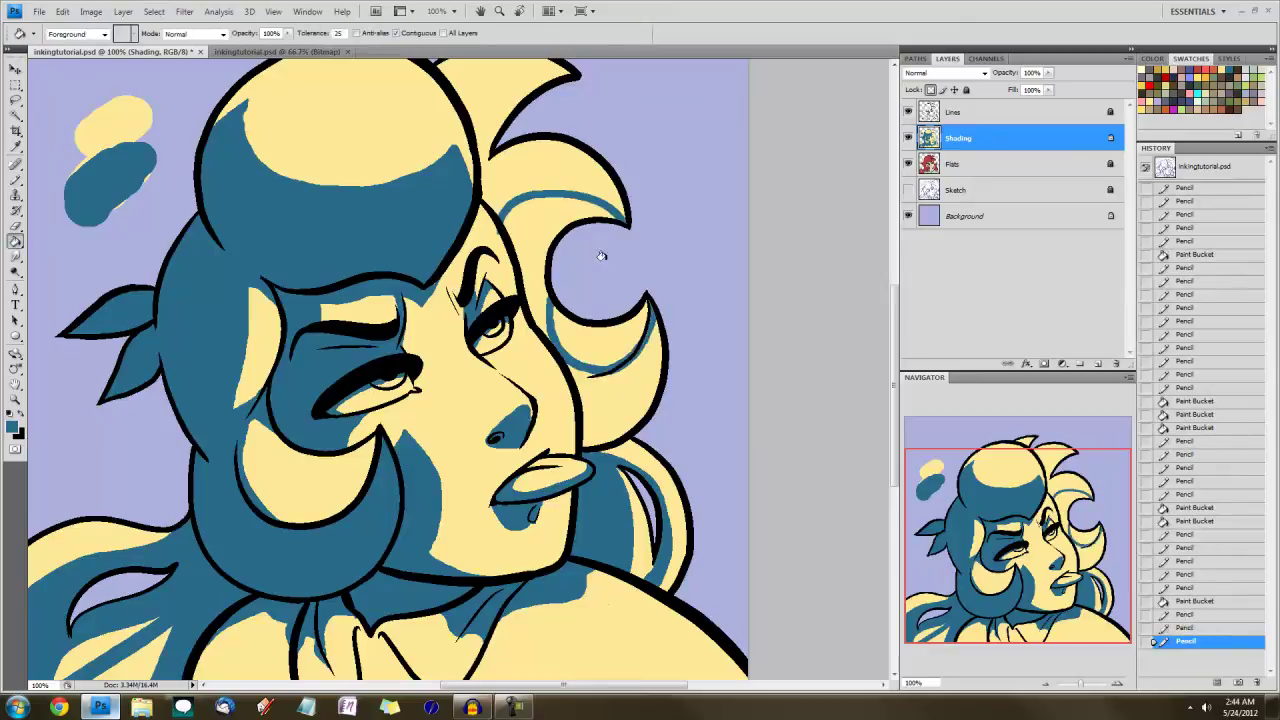
click(630, 396)
drag(1054, 509, 1054, 475)
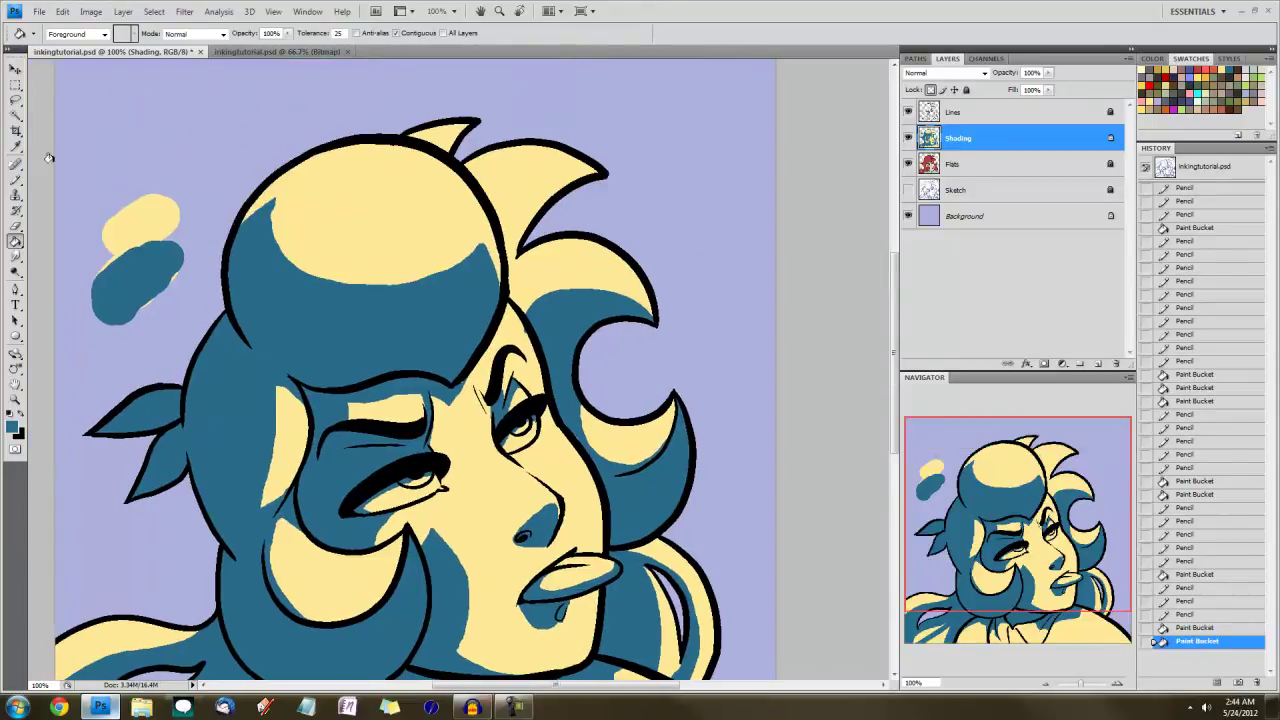
Draw teal shadow edges with the 20 px Pencil at the base of the upper curl and along the hair lock above it
click(16, 178)
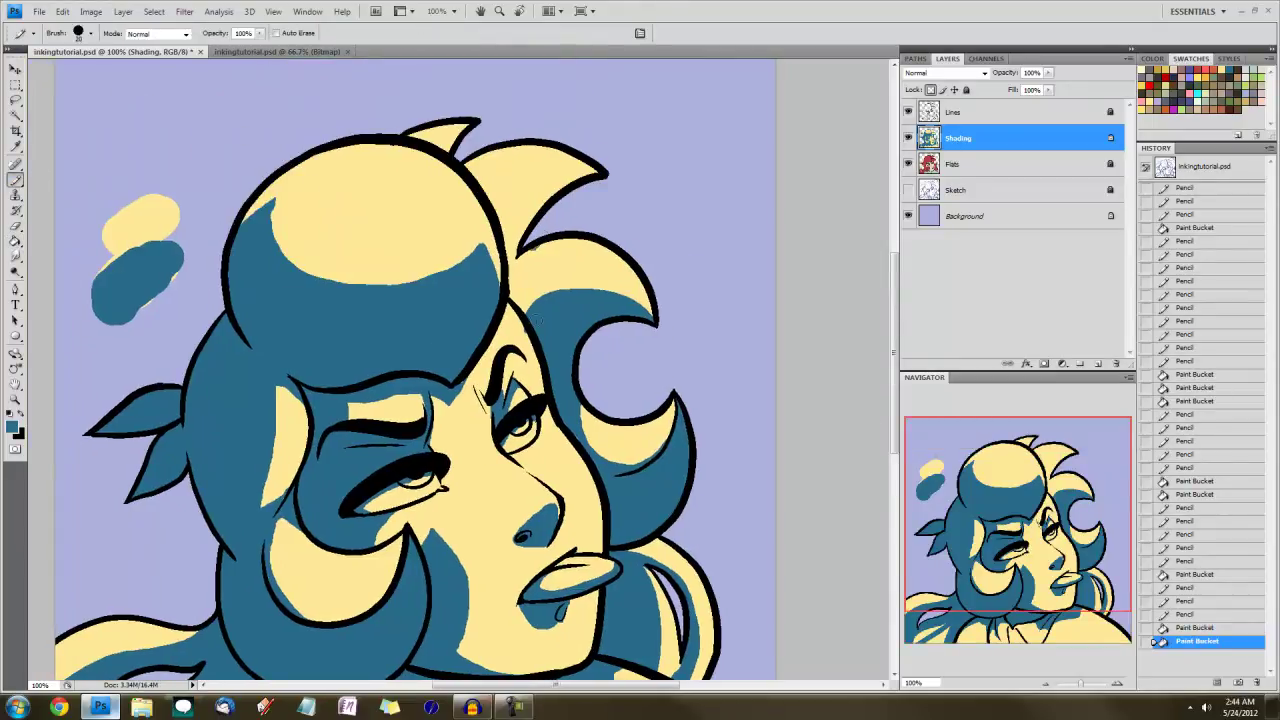
drag(533, 249, 527, 311)
key(ctrl+z)
drag(551, 243, 528, 310)
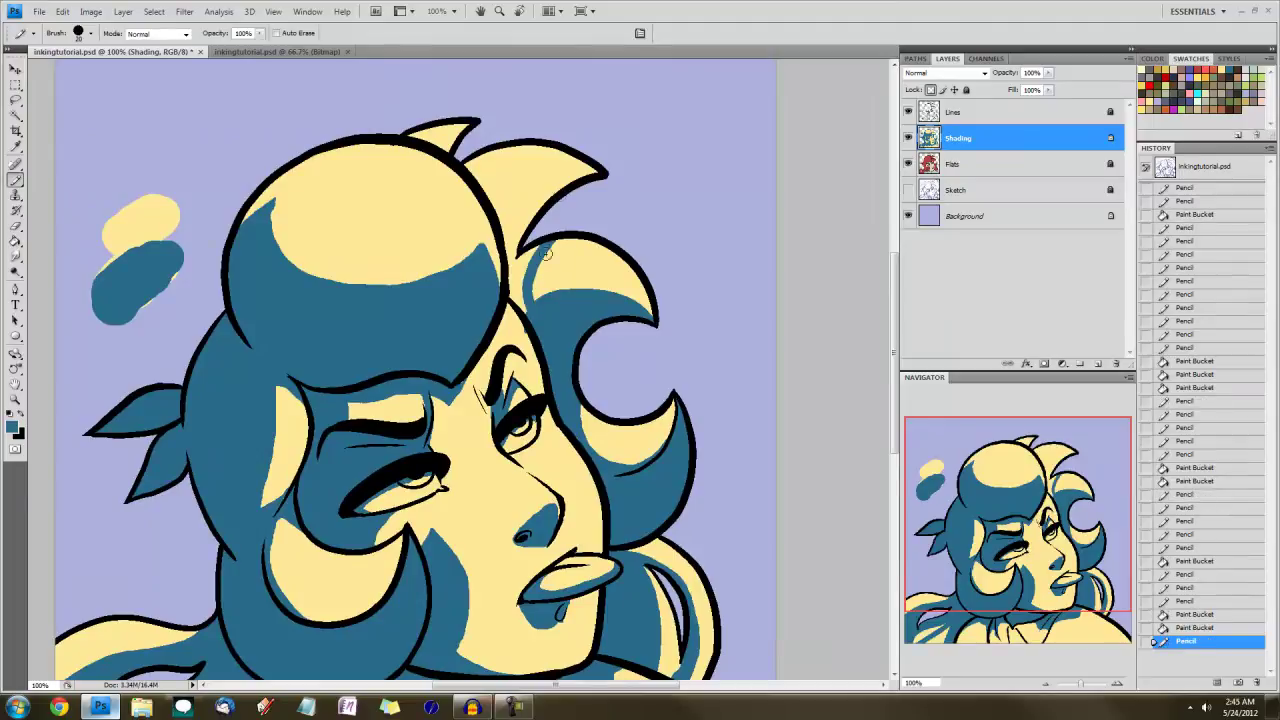
mouse_move(604, 172)
mouse_down()
mouse_move(548, 178)
mouse_move(622, 180)
mouse_up()
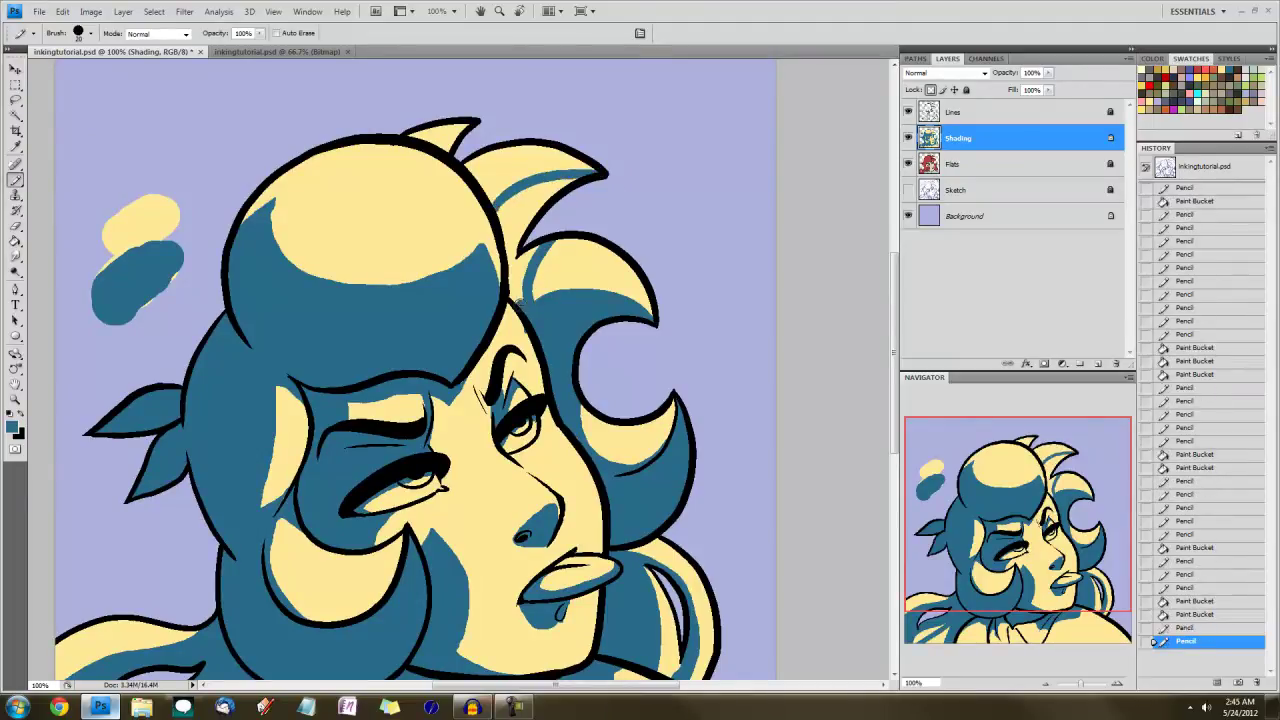
drag(515, 298, 519, 268)
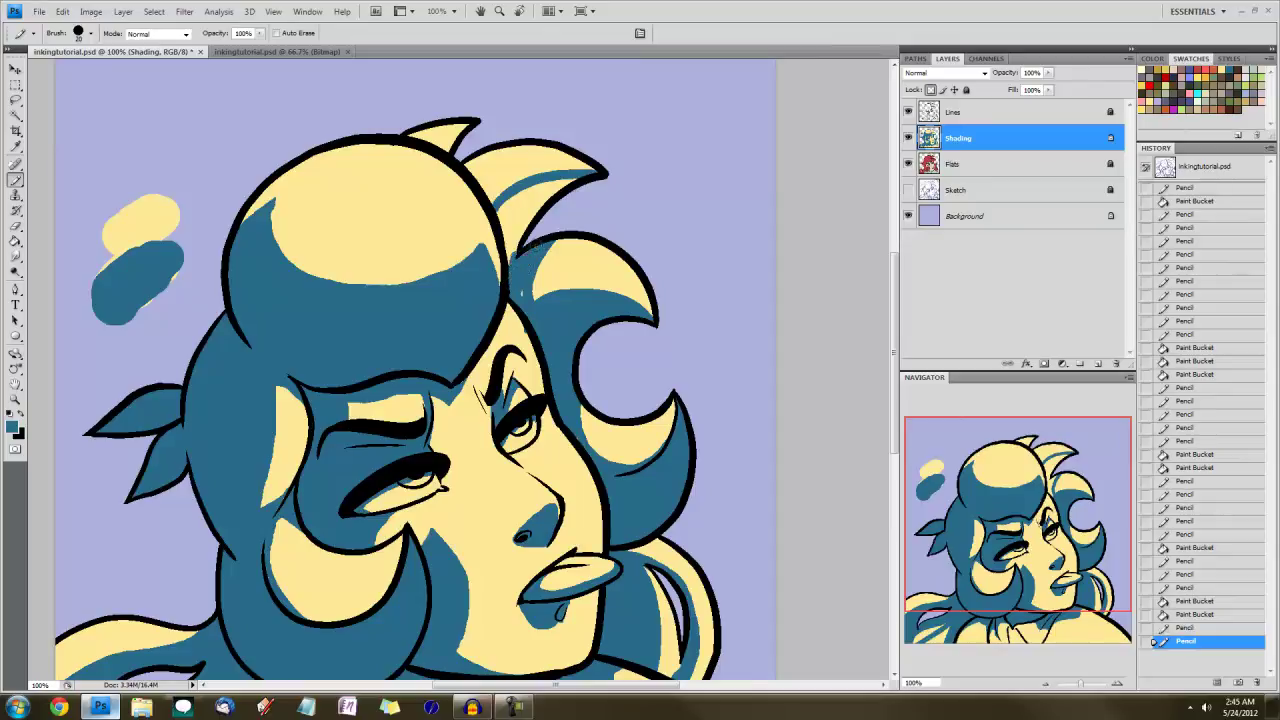
Fill the upper hair lock's shadow with teal and shade the small tuft on top of the head with the 20 px Pencil
key(g)
click(505, 212)
click(16, 180)
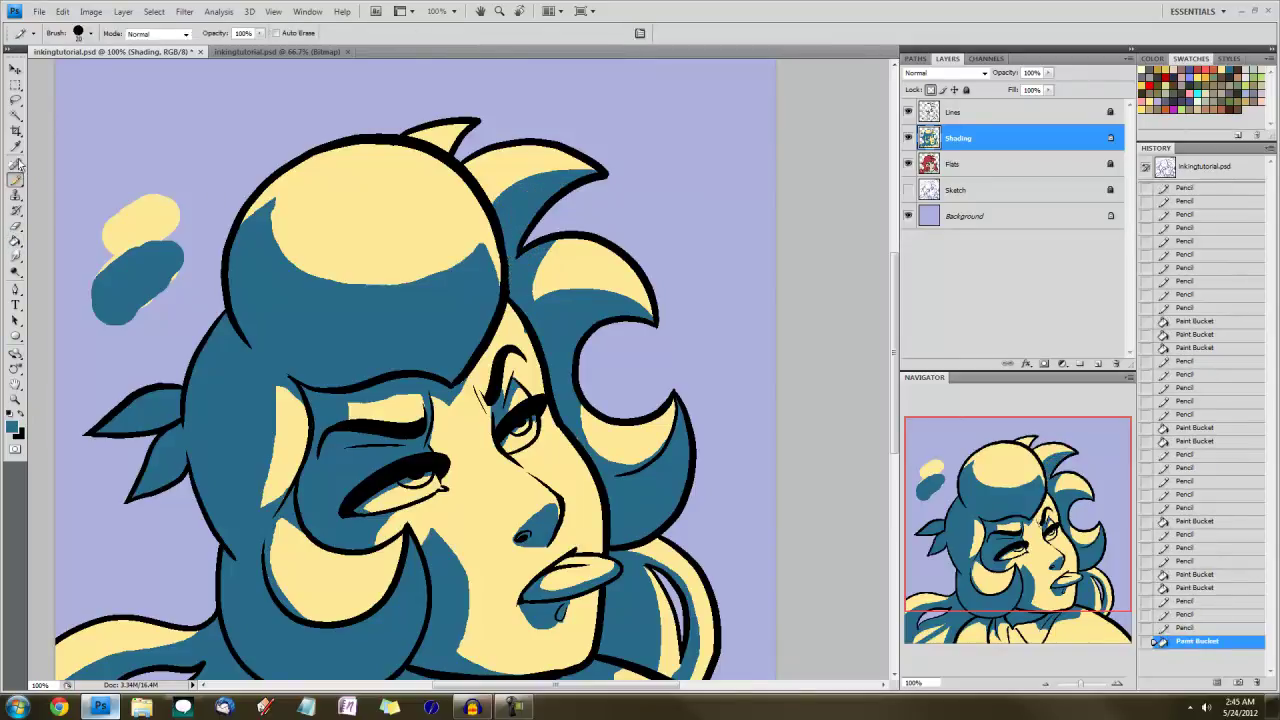
mouse_move(445, 146)
mouse_down()
mouse_move(510, 114)
mouse_move(462, 136)
mouse_move(452, 156)
mouse_move(466, 124)
mouse_up()
key(ctrl+z)
click(508, 316)
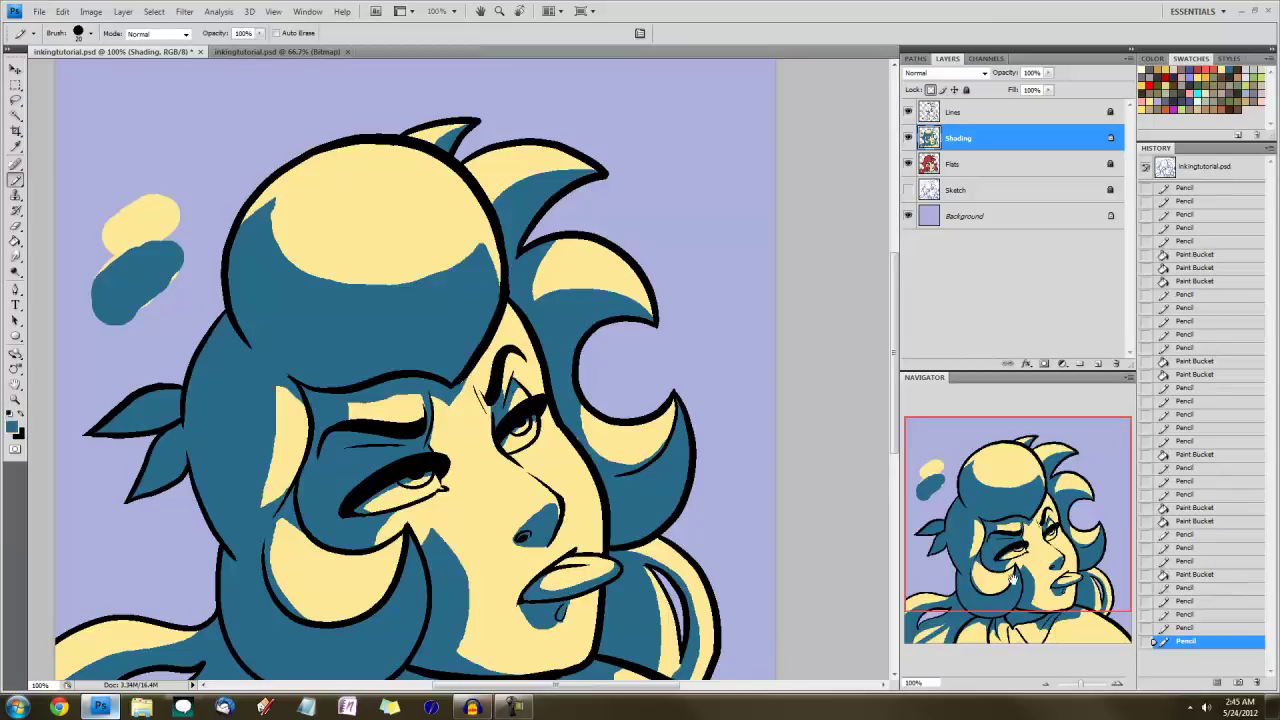
Paint the hair behind the near shoulder solid teal and extend the teal around the gap in the locks behind the jaw
drag(1021, 579, 1022, 597)
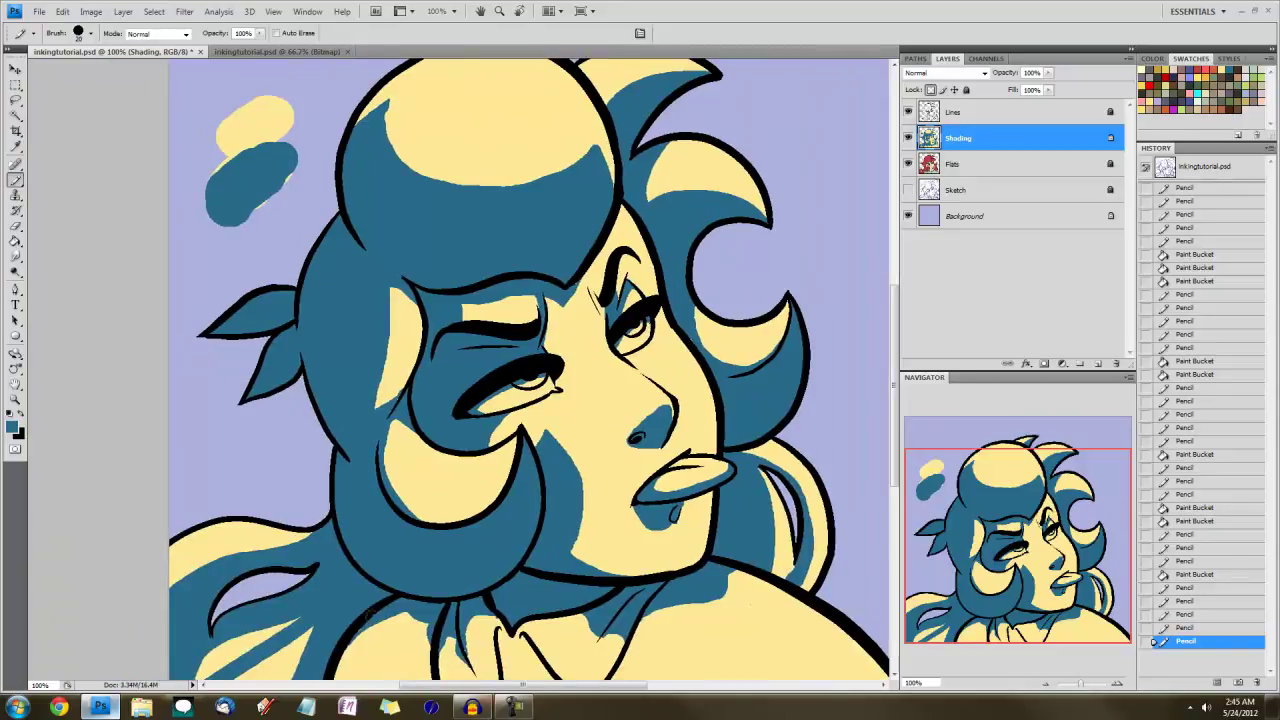
drag(360, 640, 338, 685)
mouse_move(377, 607)
mouse_down()
mouse_move(343, 698)
mouse_move(393, 601)
mouse_move(290, 562)
mouse_up()
mouse_move(338, 604)
mouse_down()
mouse_move(208, 678)
mouse_move(311, 597)
mouse_move(211, 657)
mouse_move(215, 645)
mouse_move(265, 655)
mouse_move(237, 689)
mouse_move(290, 684)
mouse_up()
mouse_move(783, 563)
mouse_down()
mouse_move(796, 559)
mouse_move(785, 564)
mouse_move(776, 545)
mouse_move(778, 560)
mouse_move(778, 500)
mouse_move(776, 526)
mouse_up()
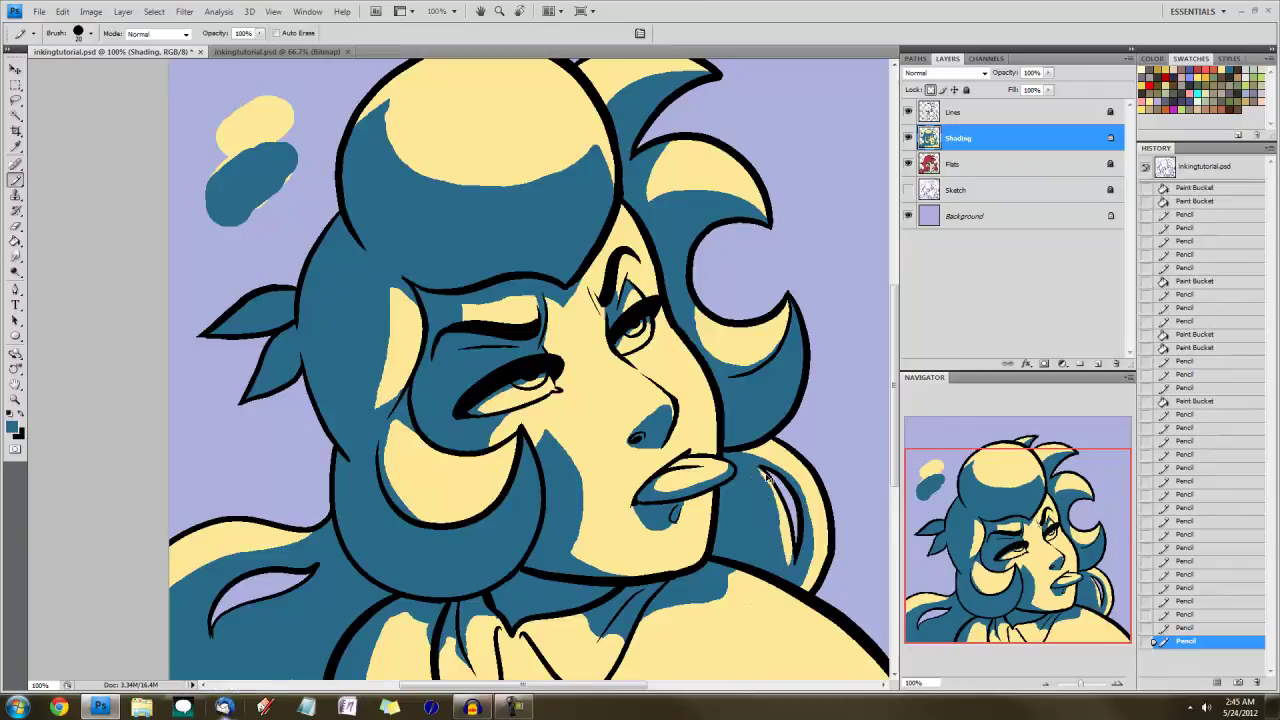
drag(776, 478, 778, 526)
mouse_move(776, 480)
mouse_down()
mouse_move(770, 500)
mouse_move(794, 477)
mouse_up()
Touch up the teal shadows at the near eye's inner corner and beside the far eye with the 20 px Pencil
drag(1029, 516, 1080, 555)
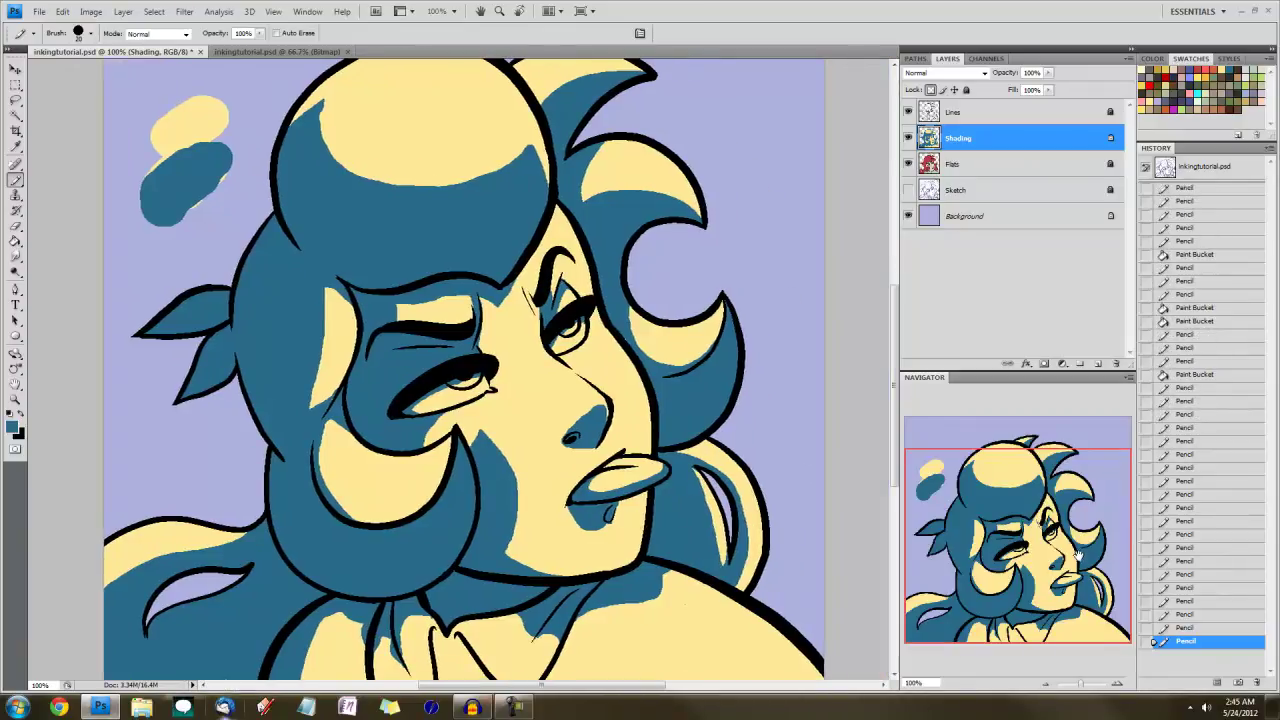
mouse_move(484, 395)
mouse_down()
mouse_move(496, 378)
mouse_move(450, 428)
mouse_move(472, 389)
mouse_up()
mouse_move(555, 335)
mouse_down()
mouse_move(570, 322)
mouse_move(551, 345)
mouse_up()
mouse_move(1012, 528)
mouse_down()
mouse_move(1006, 501)
mouse_move(1036, 494)
mouse_up()
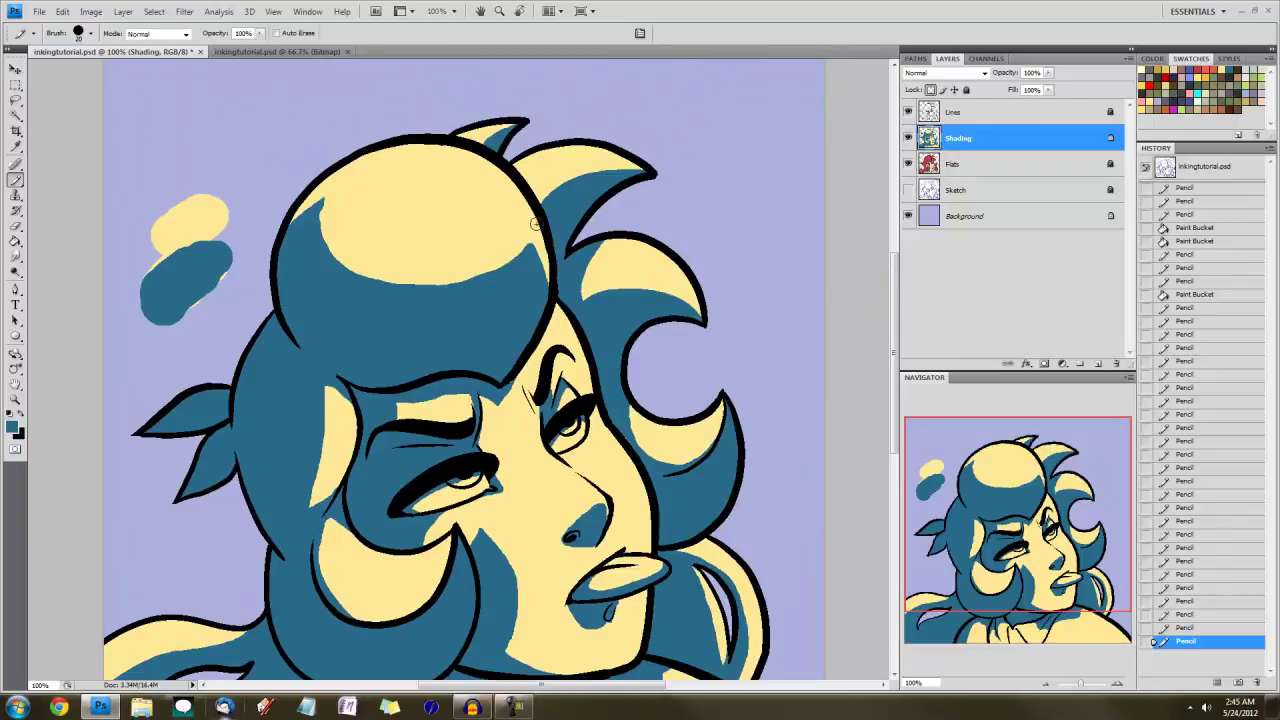
click(11, 427)
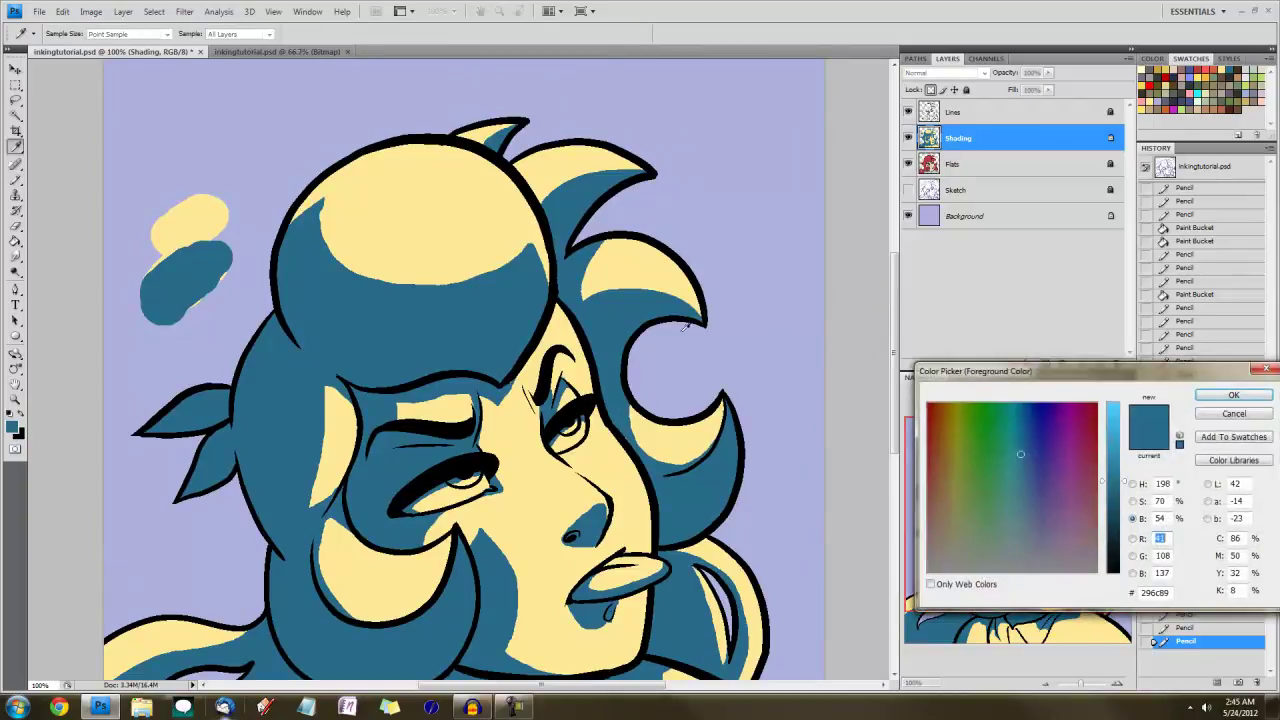
click(1232, 394)
drag(490, 447, 497, 347)
key(b)
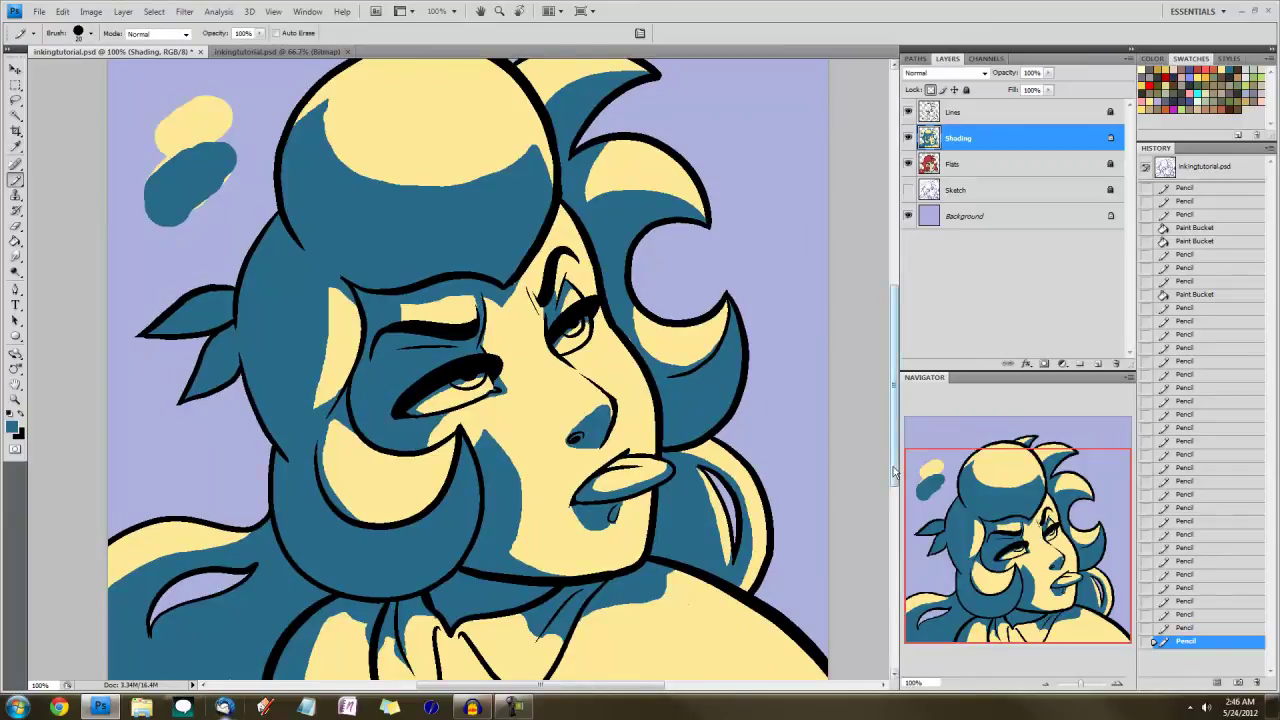
Paint the neckerchief and collar folds teal with the 20 px Pencil and add yellow highlights on them
drag(895, 470, 893, 505)
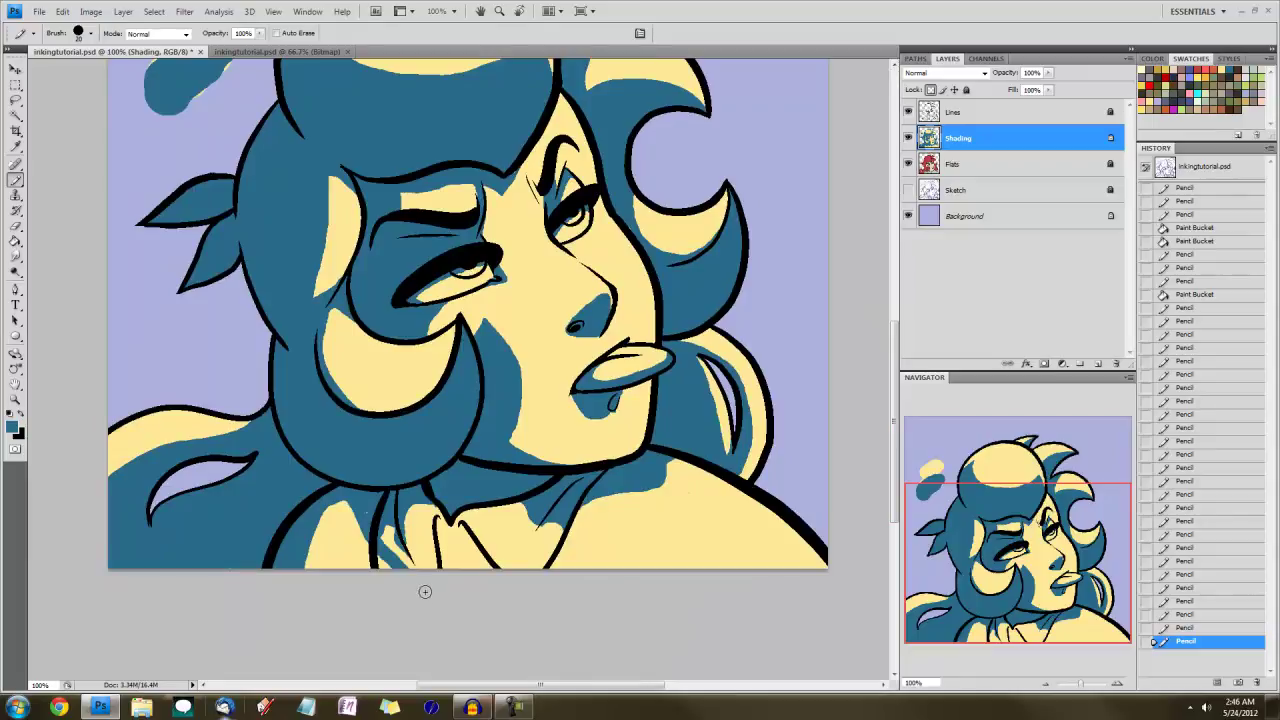
mouse_move(396, 565)
mouse_down()
mouse_move(449, 580)
mouse_move(455, 565)
mouse_move(480, 572)
mouse_move(548, 534)
mouse_up()
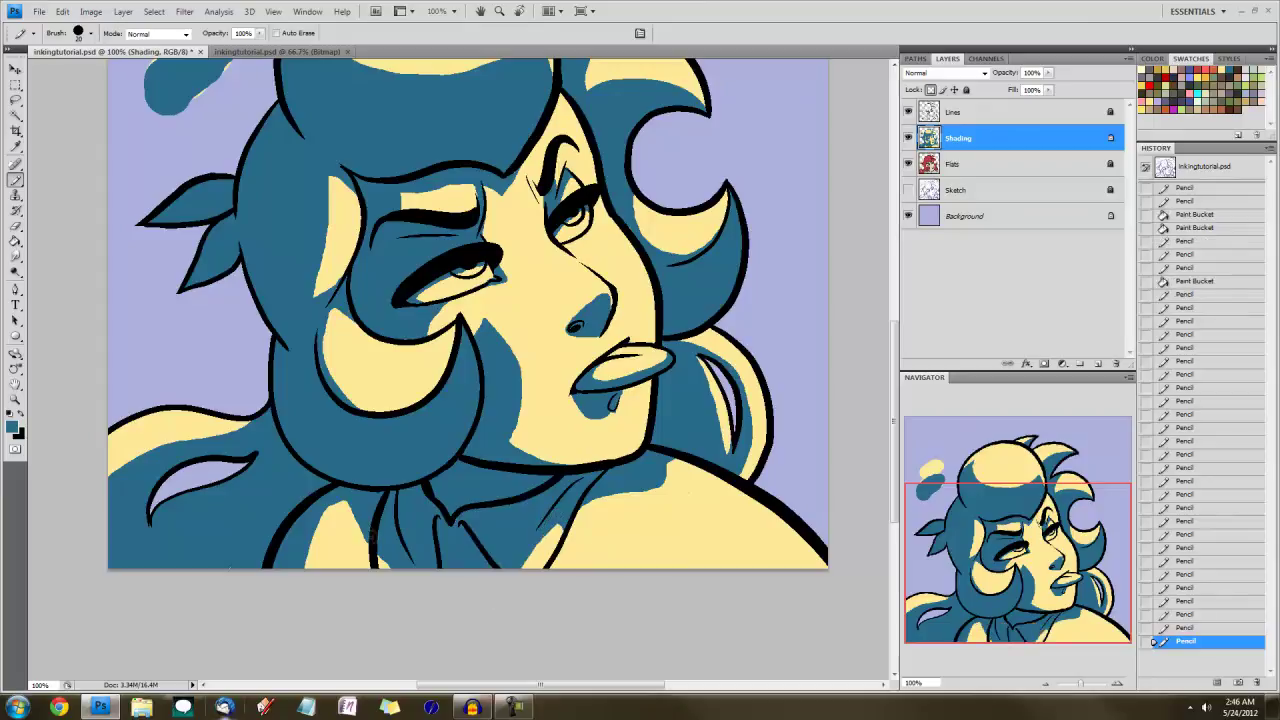
alt+click(656, 529)
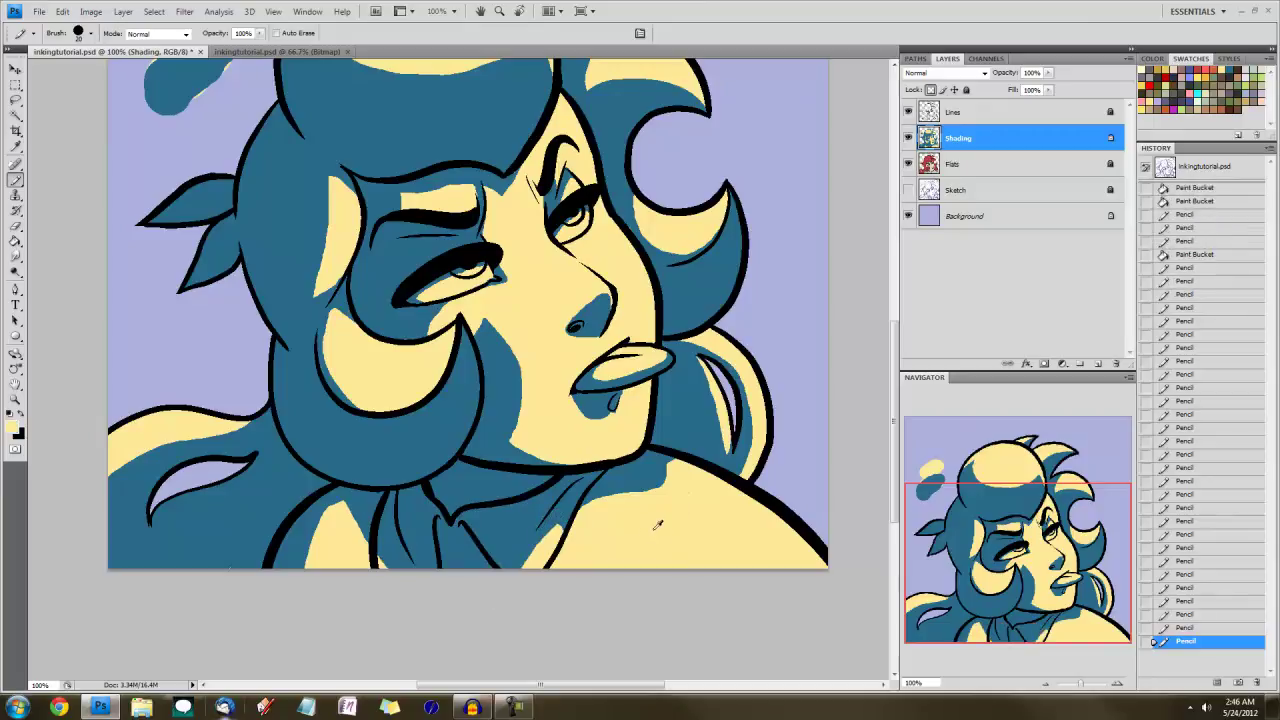
mouse_move(462, 526)
mouse_down()
mouse_move(515, 530)
mouse_move(475, 555)
mouse_move(534, 518)
mouse_up()
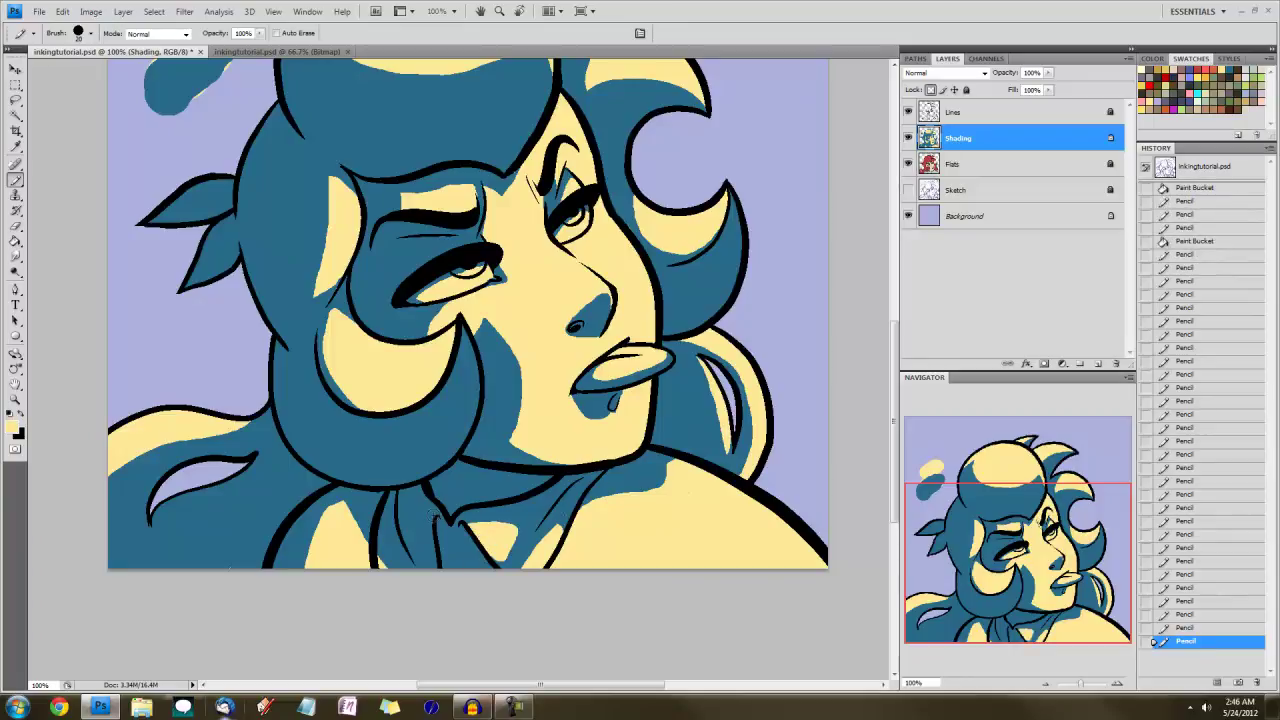
drag(424, 523, 436, 548)
alt+click(411, 528)
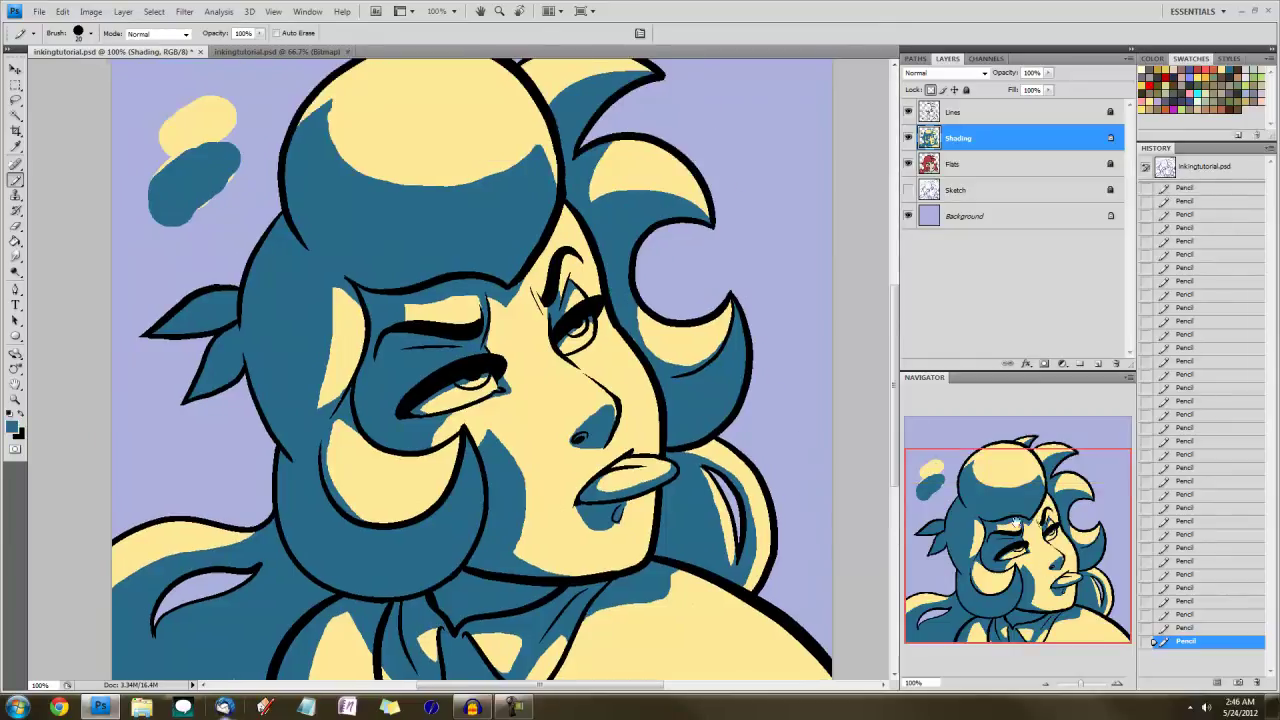
Touch up the shading inside the far eye with teal and yellow Pencil strokes
drag(1054, 580, 1040, 546)
click(1017, 583)
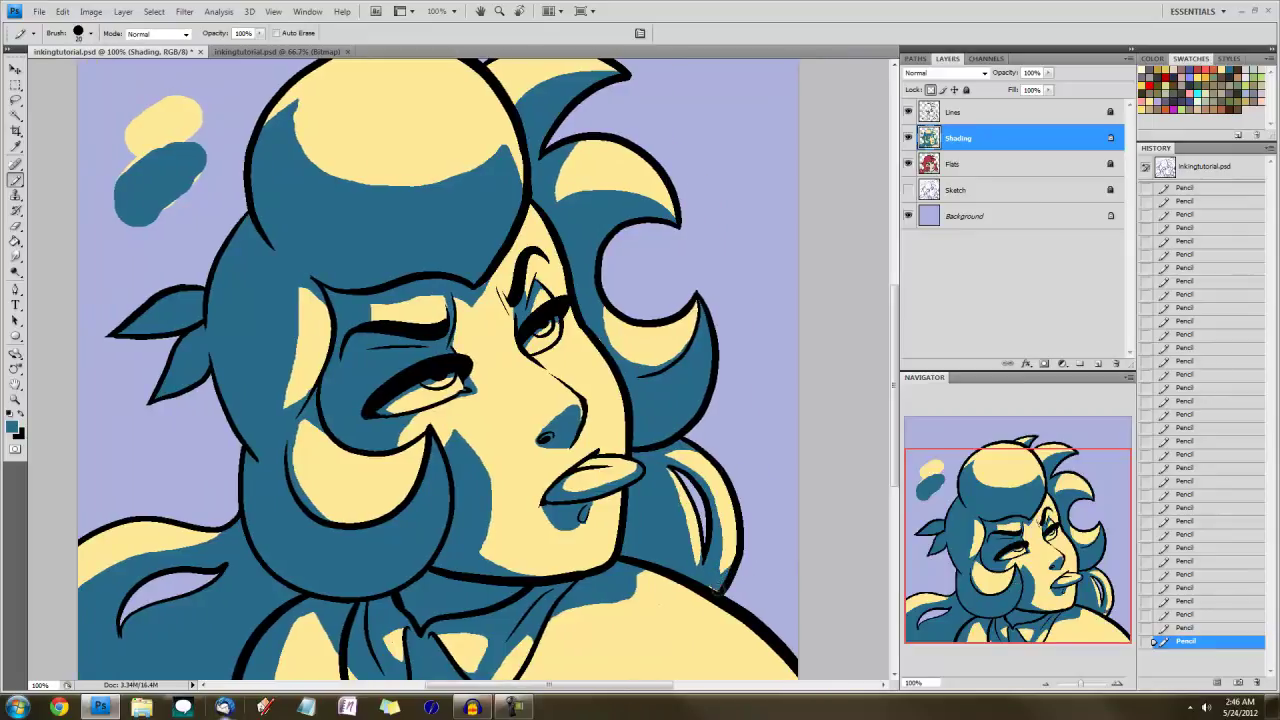
drag(1006, 526, 972, 488)
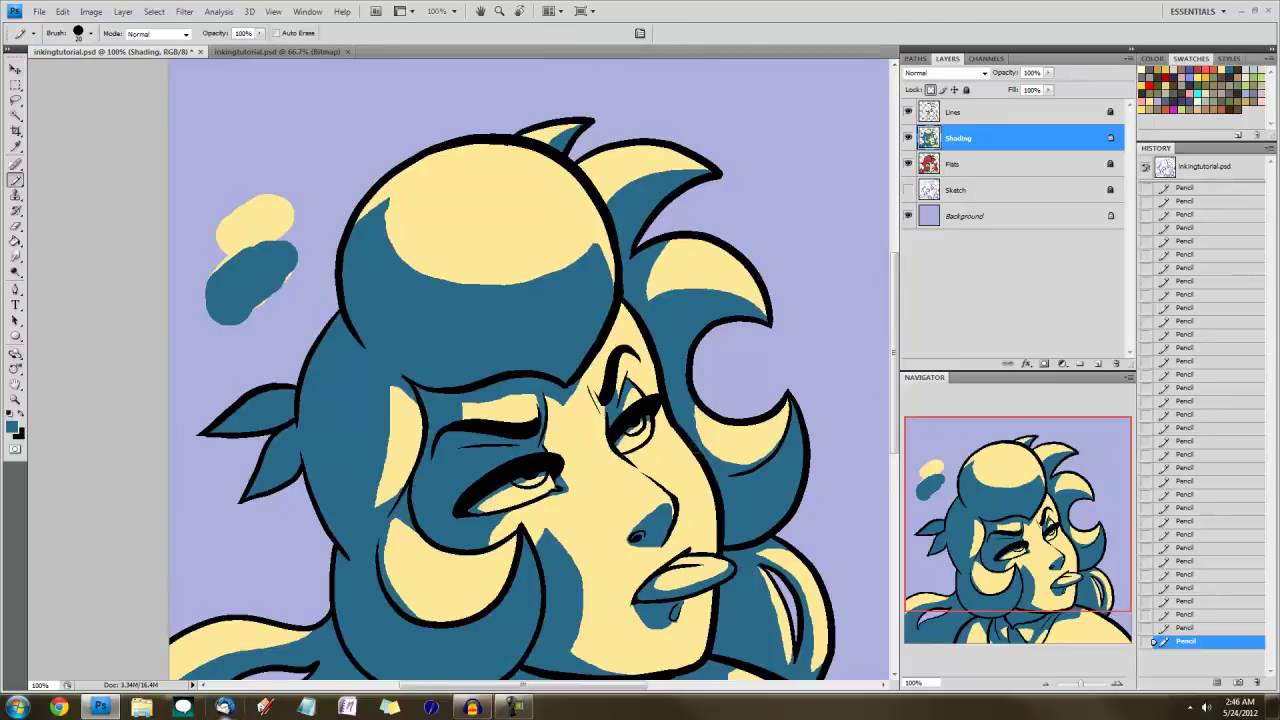
drag(626, 454, 652, 460)
alt+click(671, 448)
drag(630, 456, 640, 457)
Delete the yellow and teal test blobs beside the hair with a rectangular selection and deselect
scroll(660, 428, down, 2)
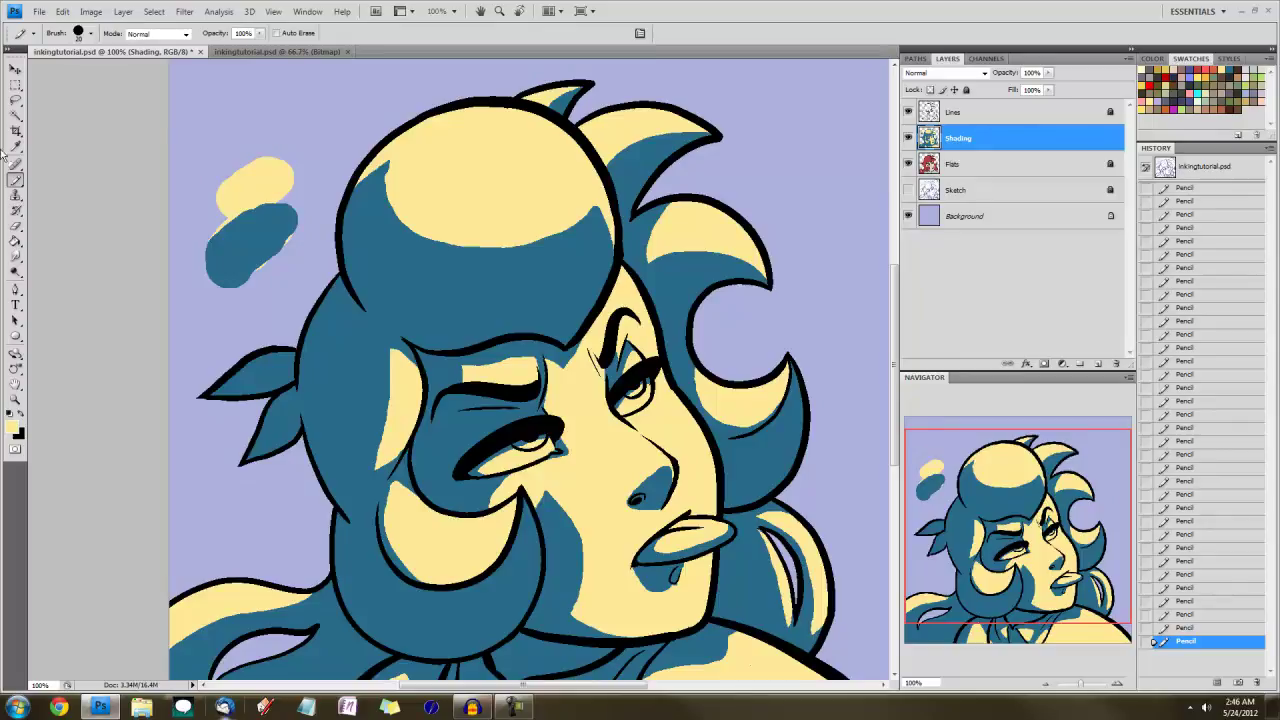
click(16, 86)
drag(305, 297, 312, 300)
key(Delete)
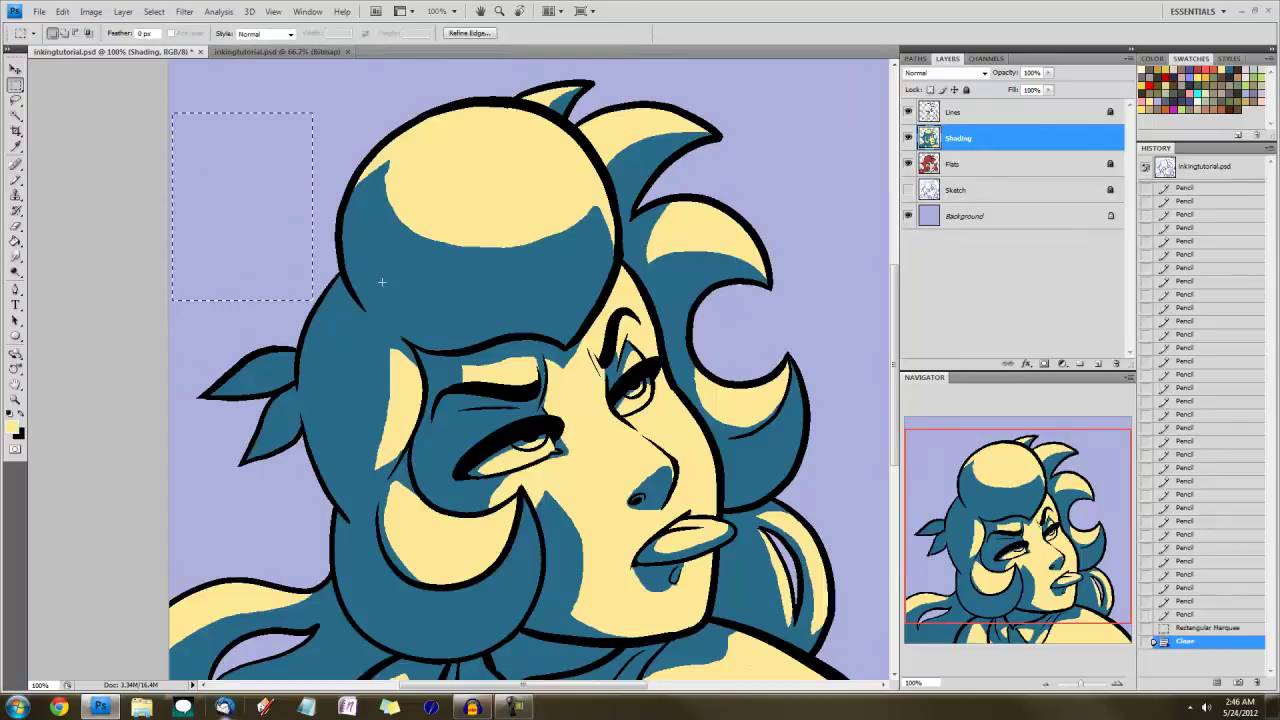
click(757, 204)
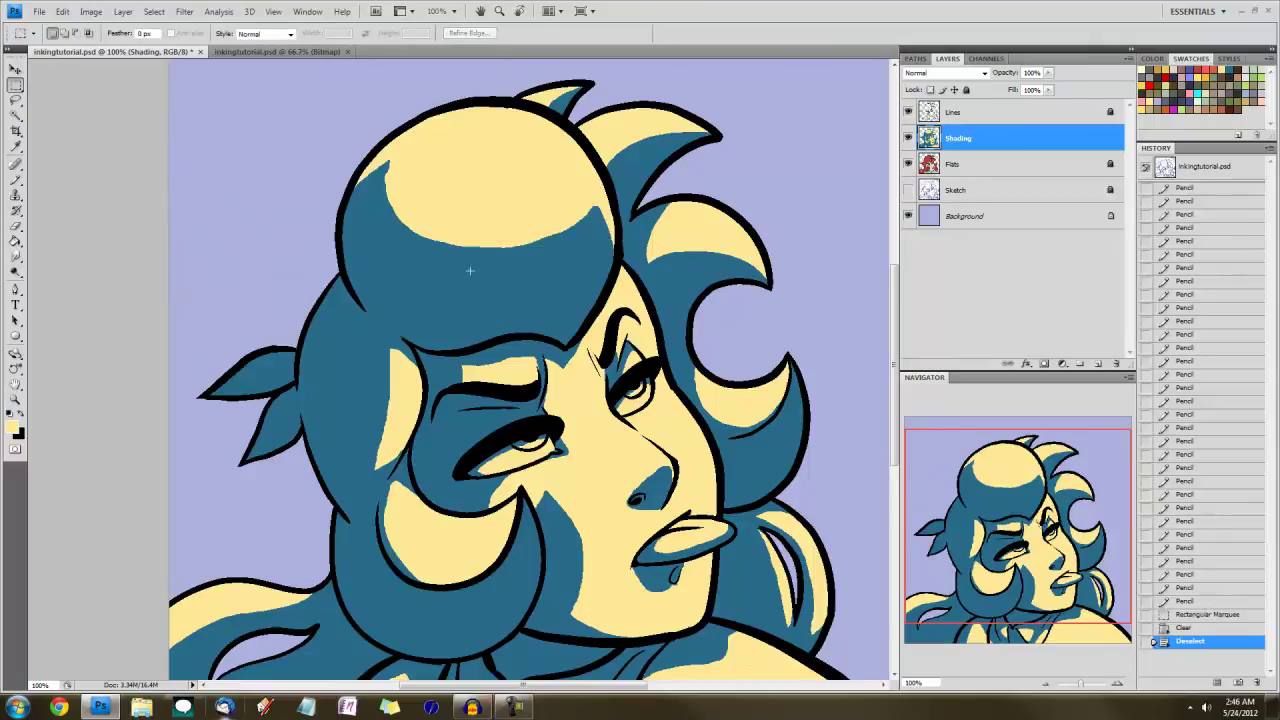
Preview the Shading layer in Multiply blend mode and set it back to Normal
drag(1027, 500, 1024, 520)
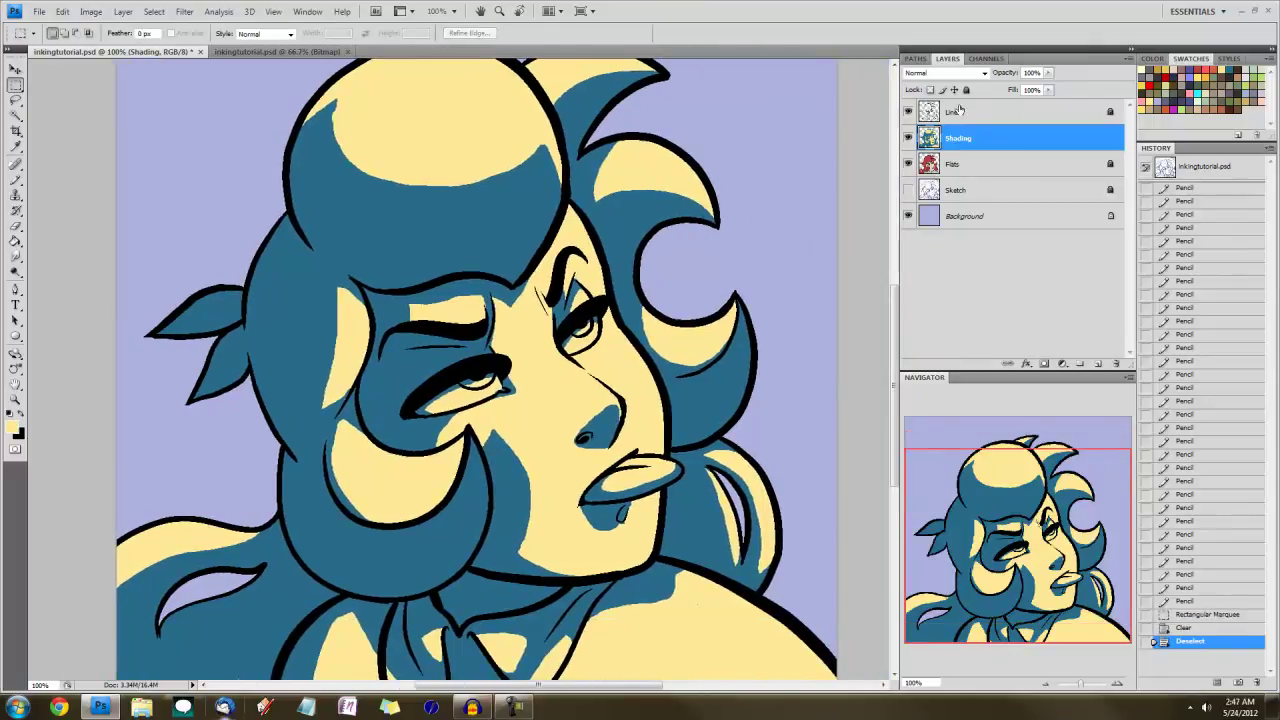
click(945, 74)
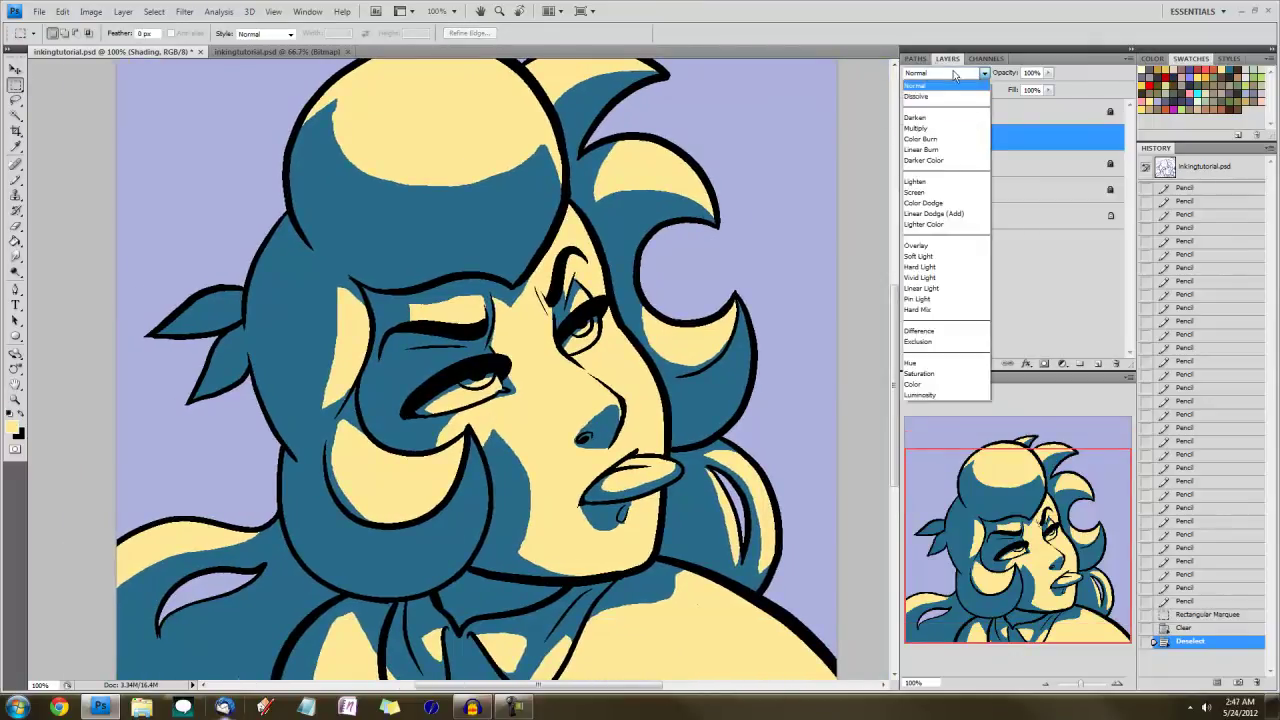
click(916, 128)
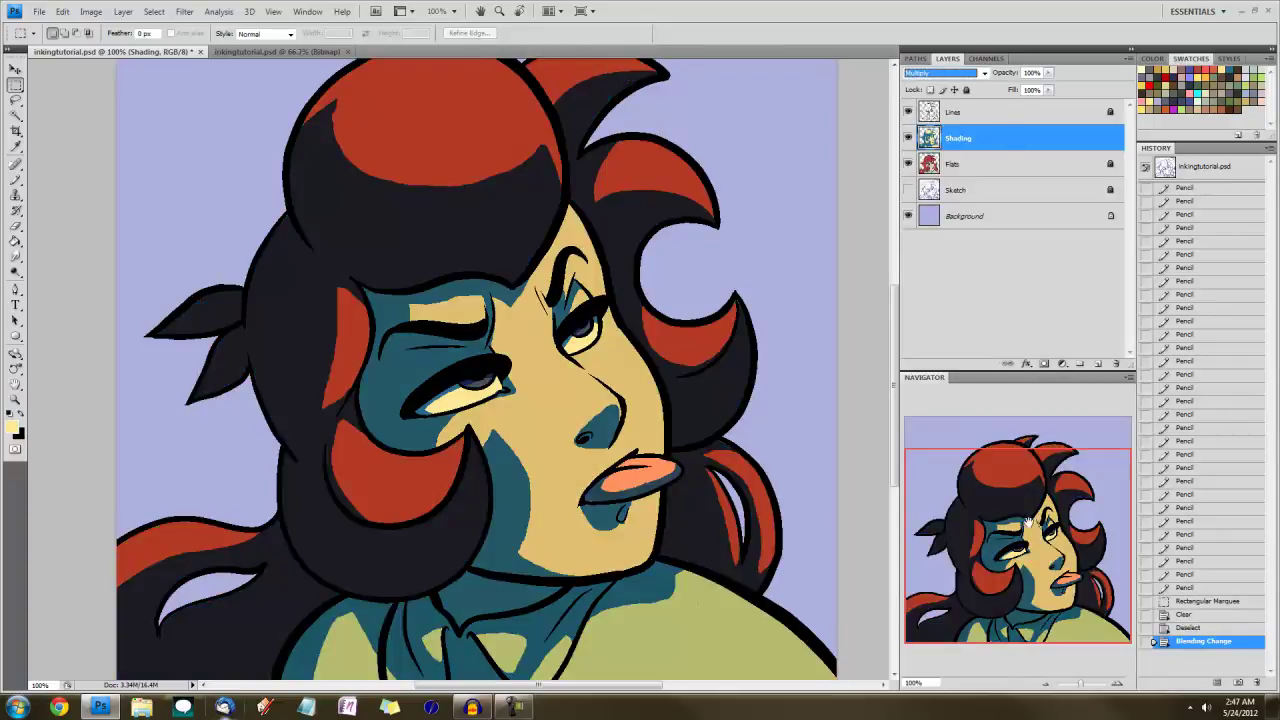
drag(1036, 535, 1018, 563)
click(916, 77)
click(930, 90)
scroll(776, 374, right, 3)
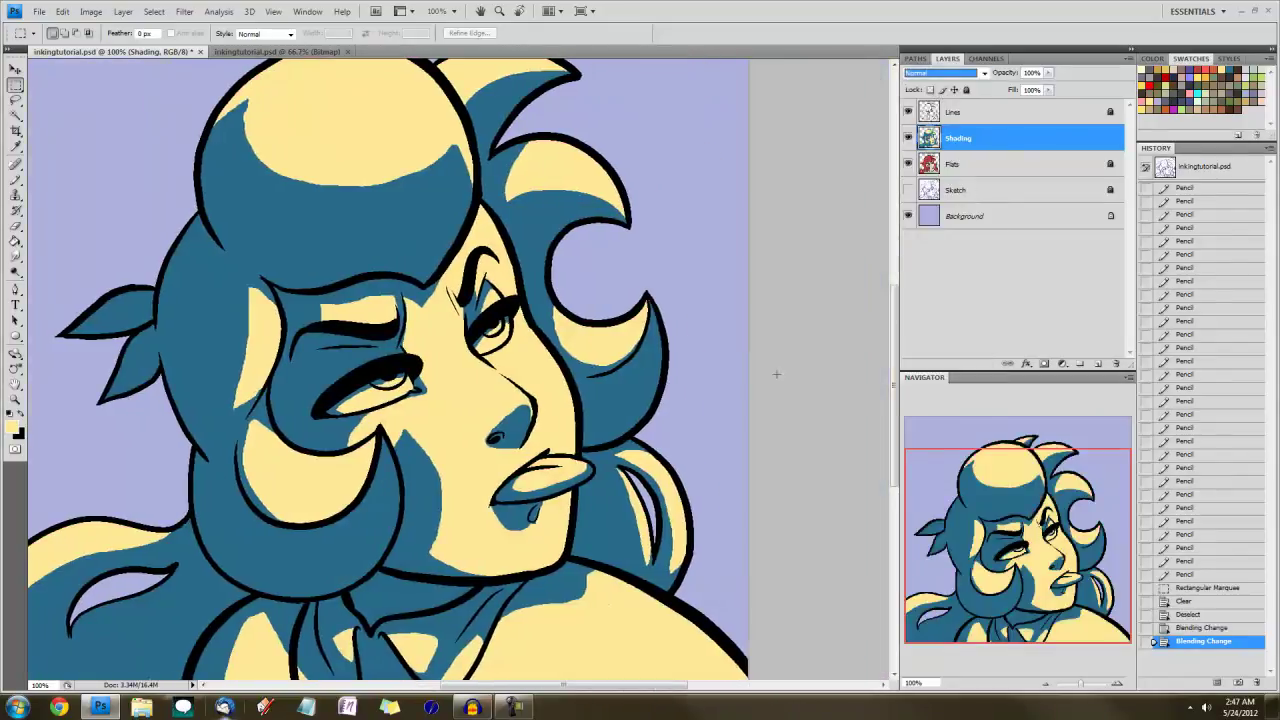
Pick a reddish-brown swatch and scribble a test patch of it beside the hair with the 20 px Pencil
click(16, 115)
click(958, 143)
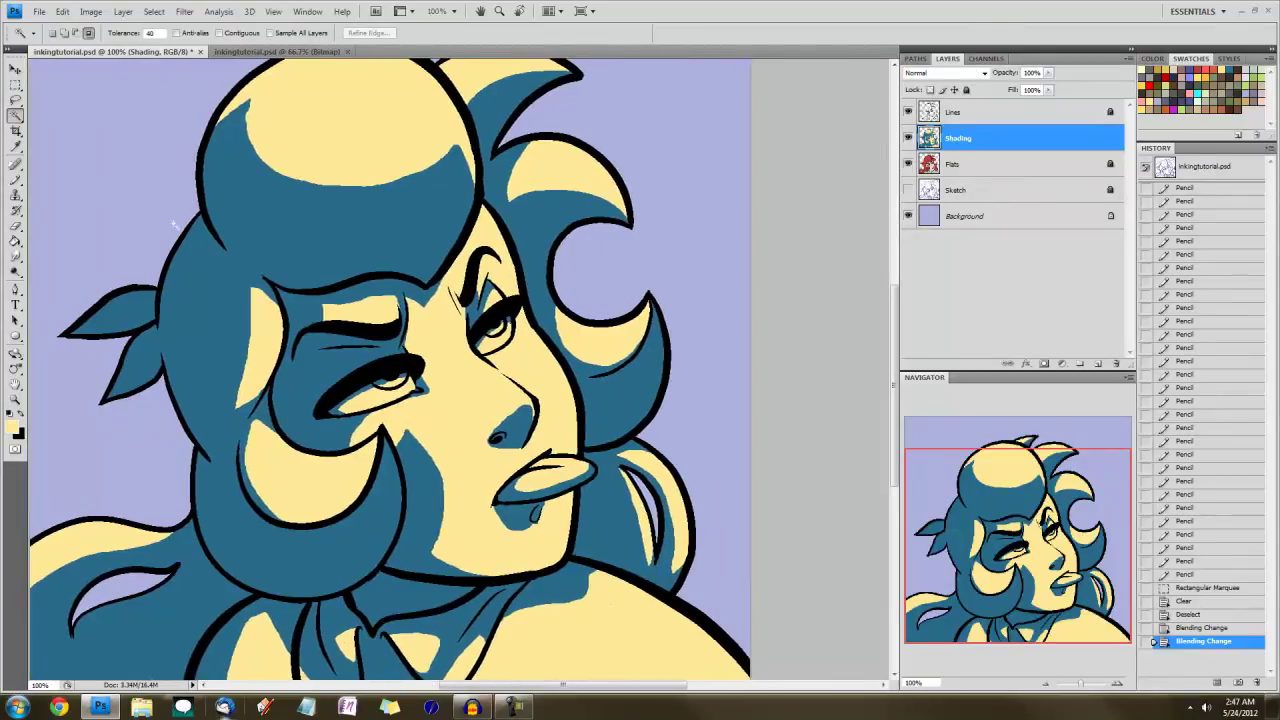
click(16, 241)
click(1223, 102)
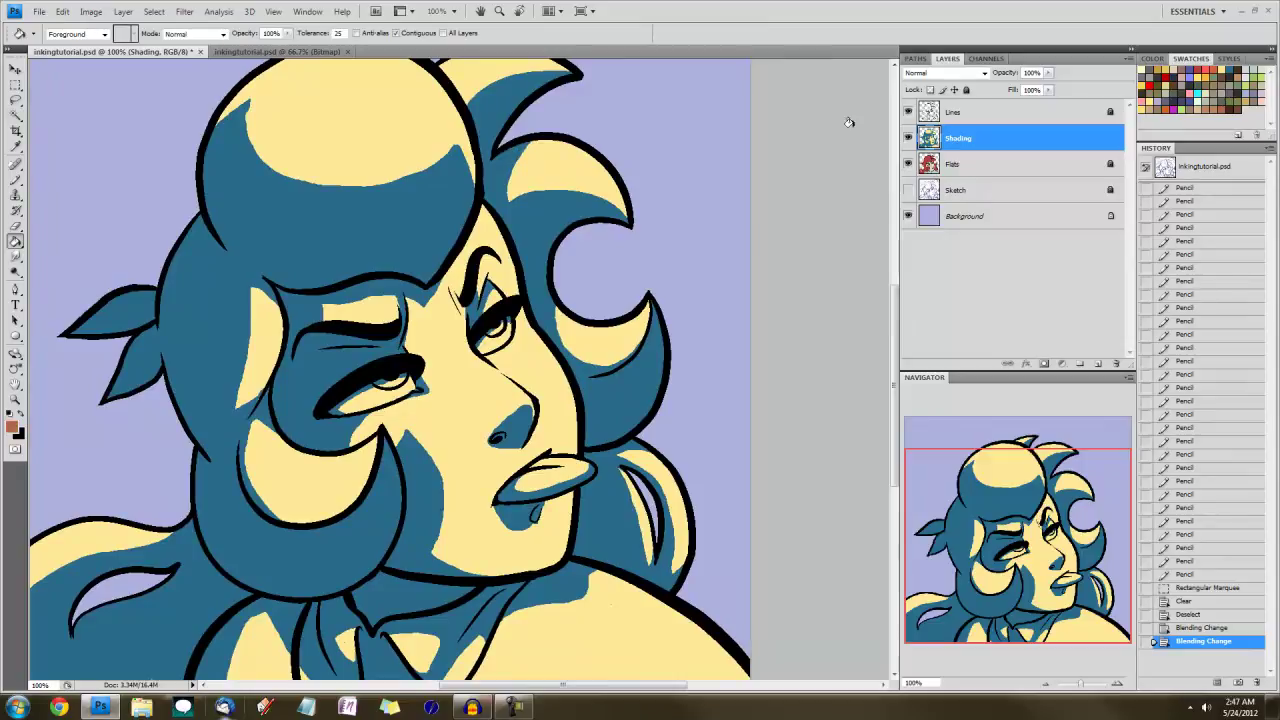
click(16, 178)
mouse_move(117, 157)
mouse_down()
mouse_move(86, 193)
mouse_move(145, 174)
mouse_move(127, 194)
mouse_move(170, 200)
mouse_up()
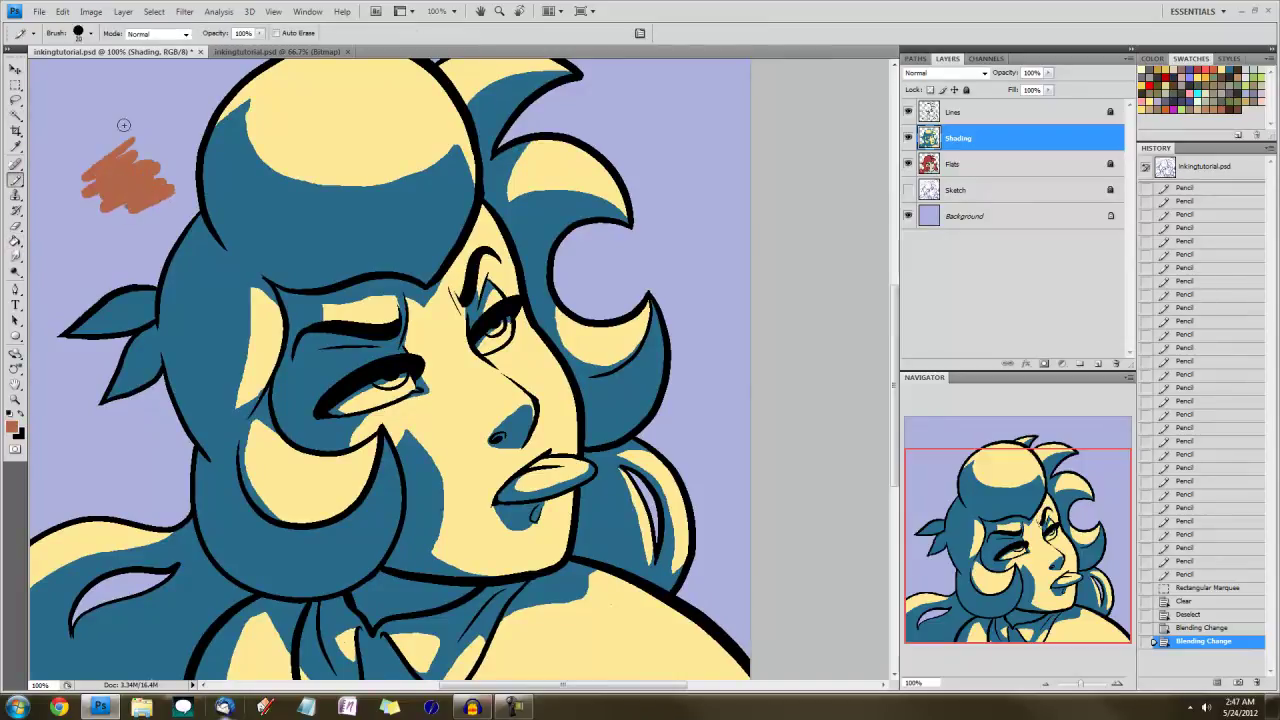
Replace the teal shadows on the Shading layer with the reddish-brown color using the Paint Bucket
click(16, 114)
drag(1034, 517, 1002, 518)
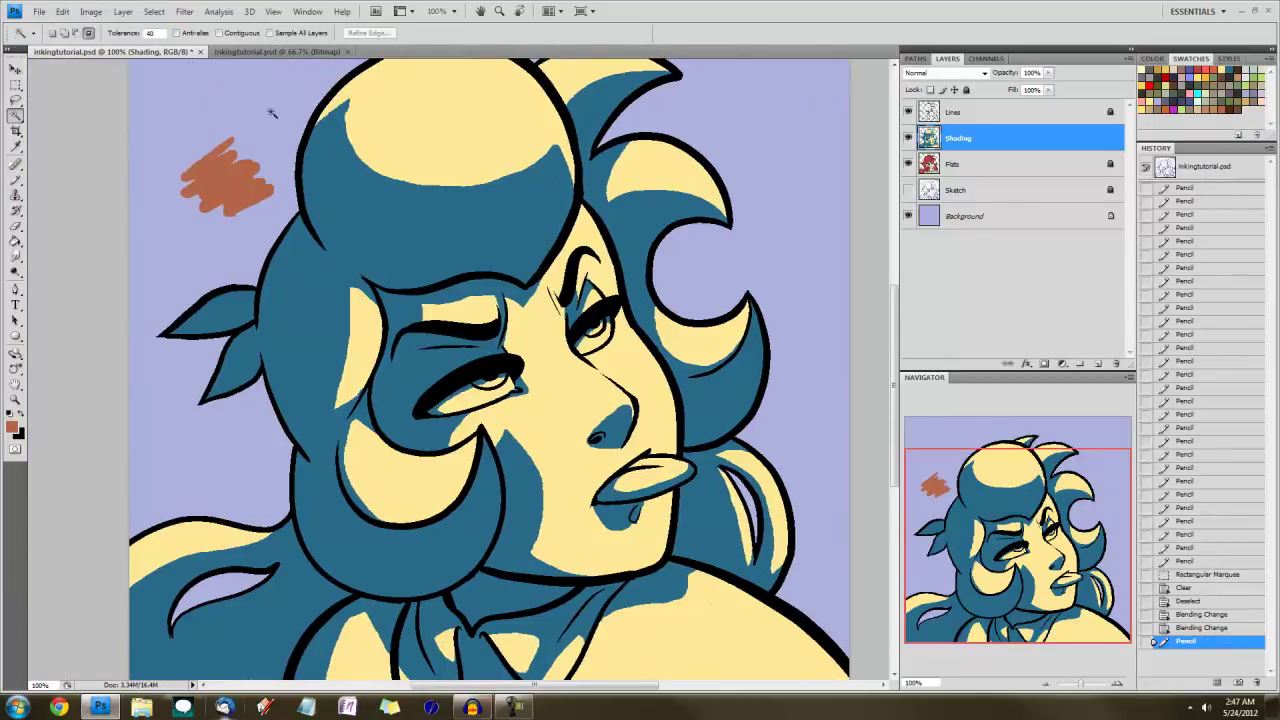
key(g)
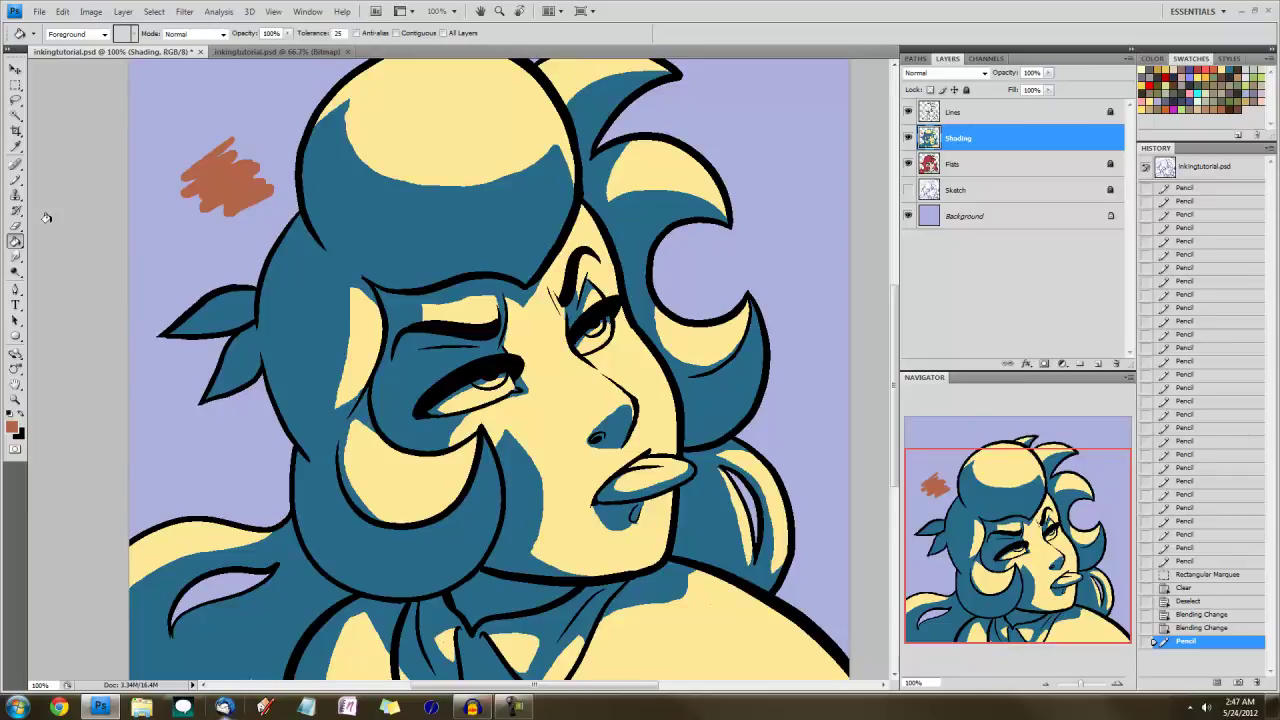
scroll(475, 370, right, 1)
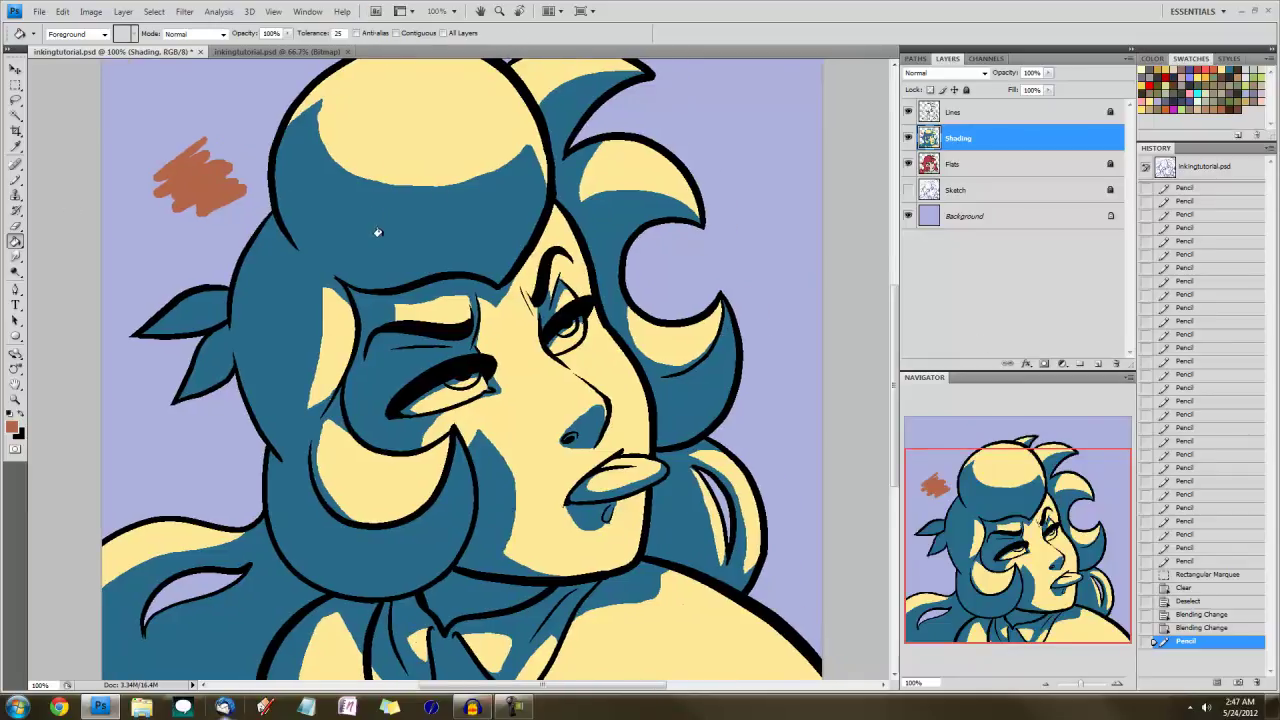
click(386, 275)
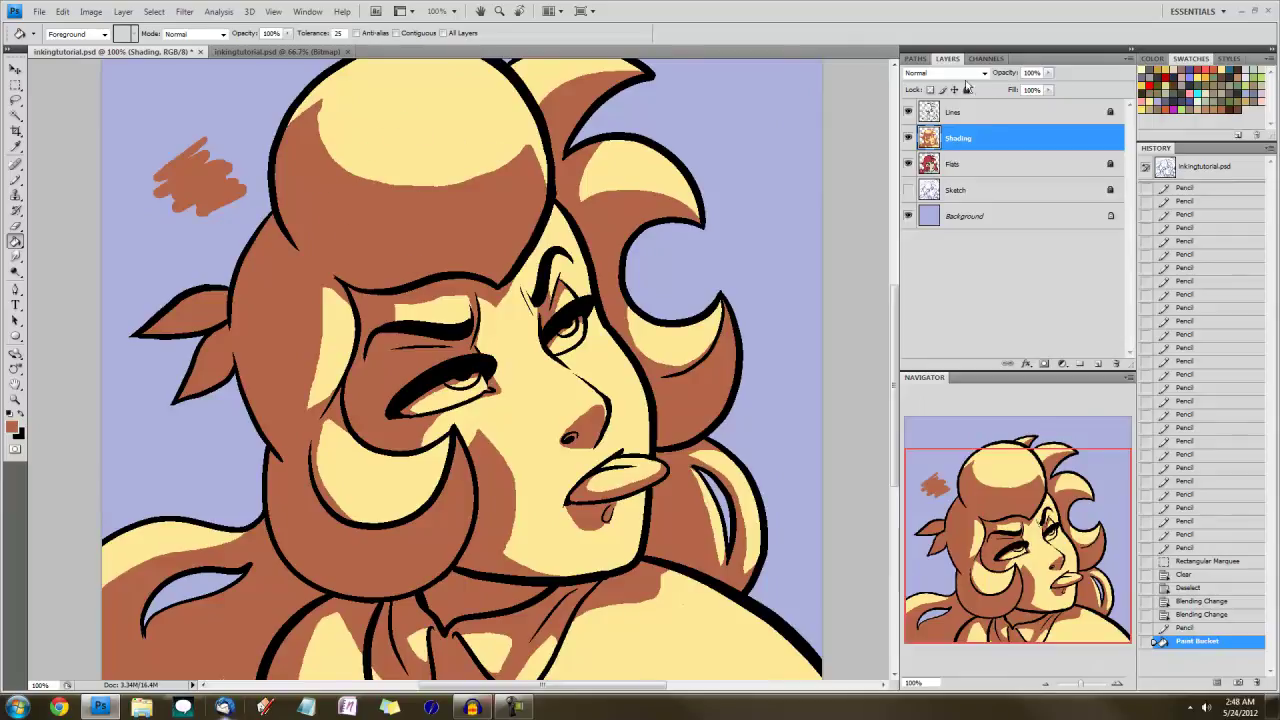
Preview the reddish-brown Shading layer in Multiply blend mode and return it to Normal
click(958, 73)
click(926, 127)
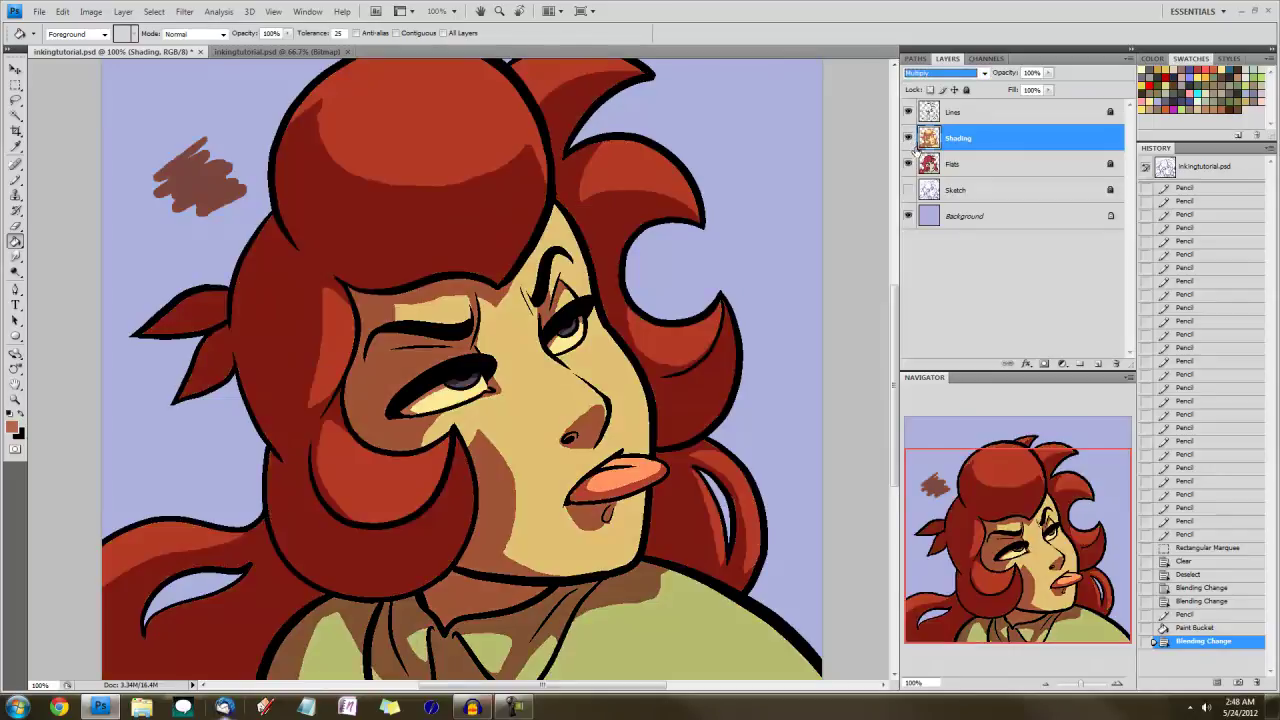
mouse_move(992, 541)
mouse_down()
mouse_move(982, 520)
mouse_move(997, 563)
mouse_up()
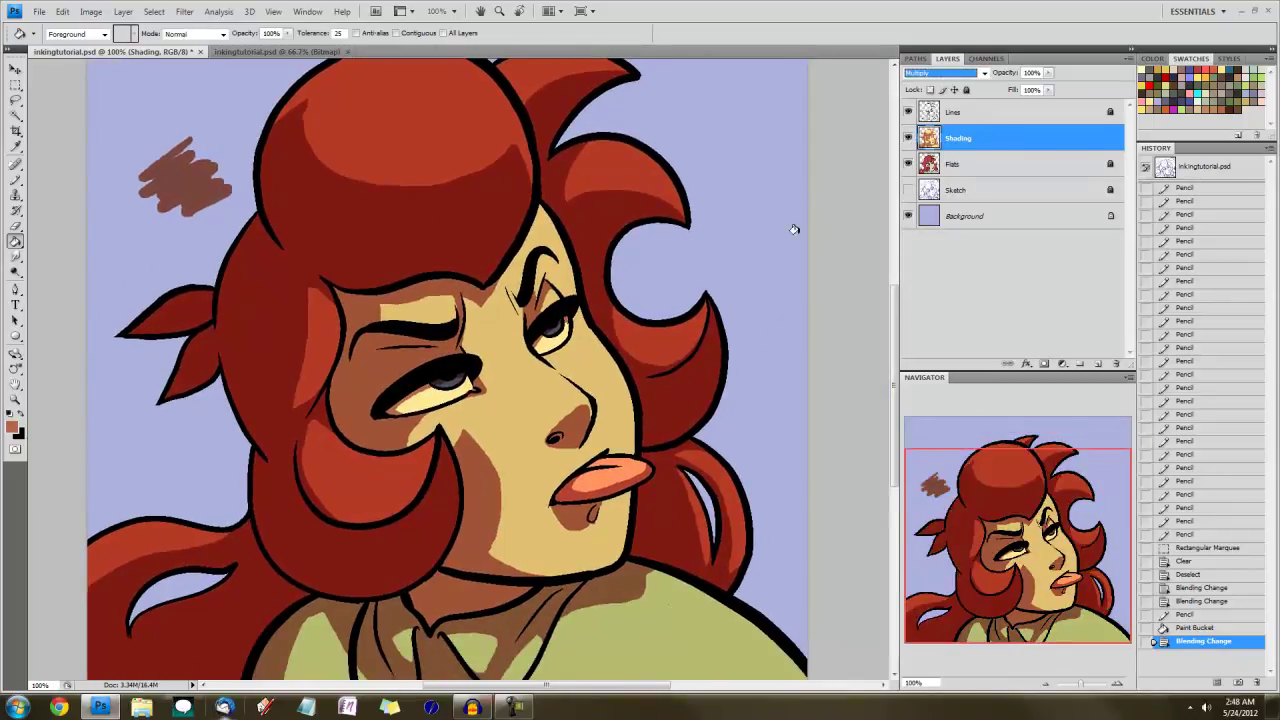
click(952, 73)
click(938, 84)
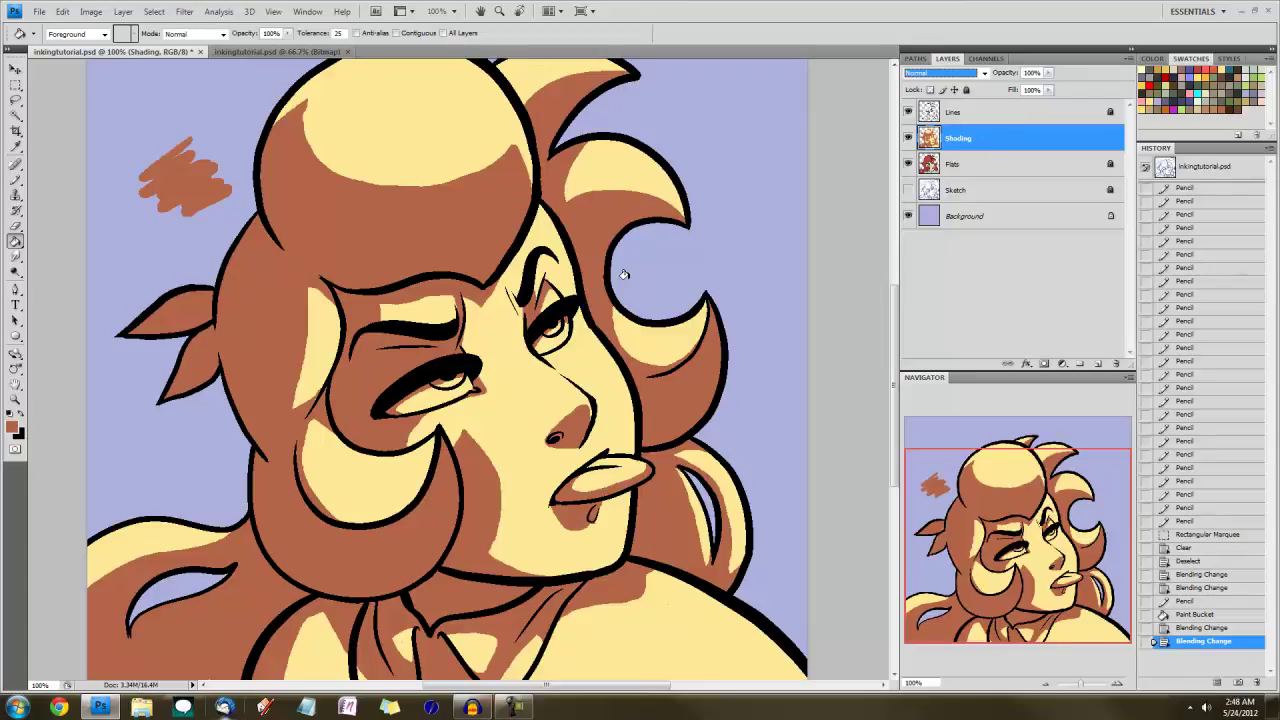
Shift the Shading layer's hue to about -146 with Hue/Saturation for blue and purple tones, and set its blend mode to Multiply
key(ctrl+u)
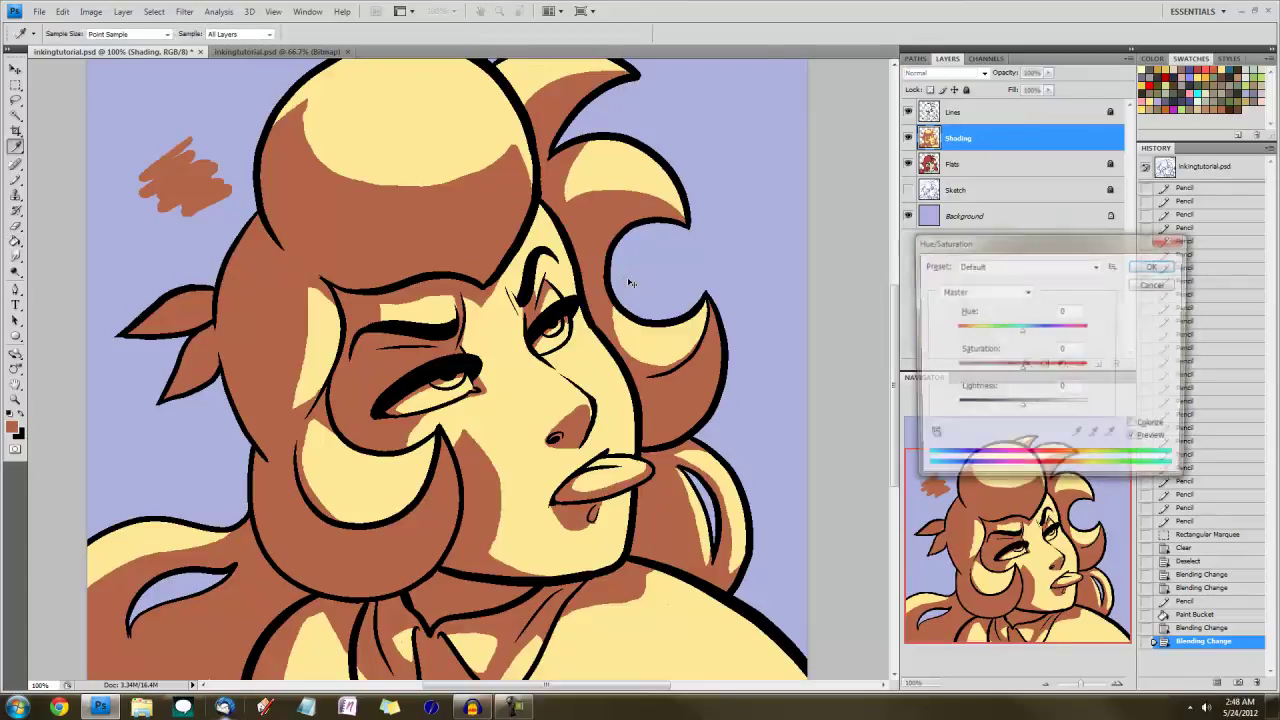
drag(924, 237, 750, 190)
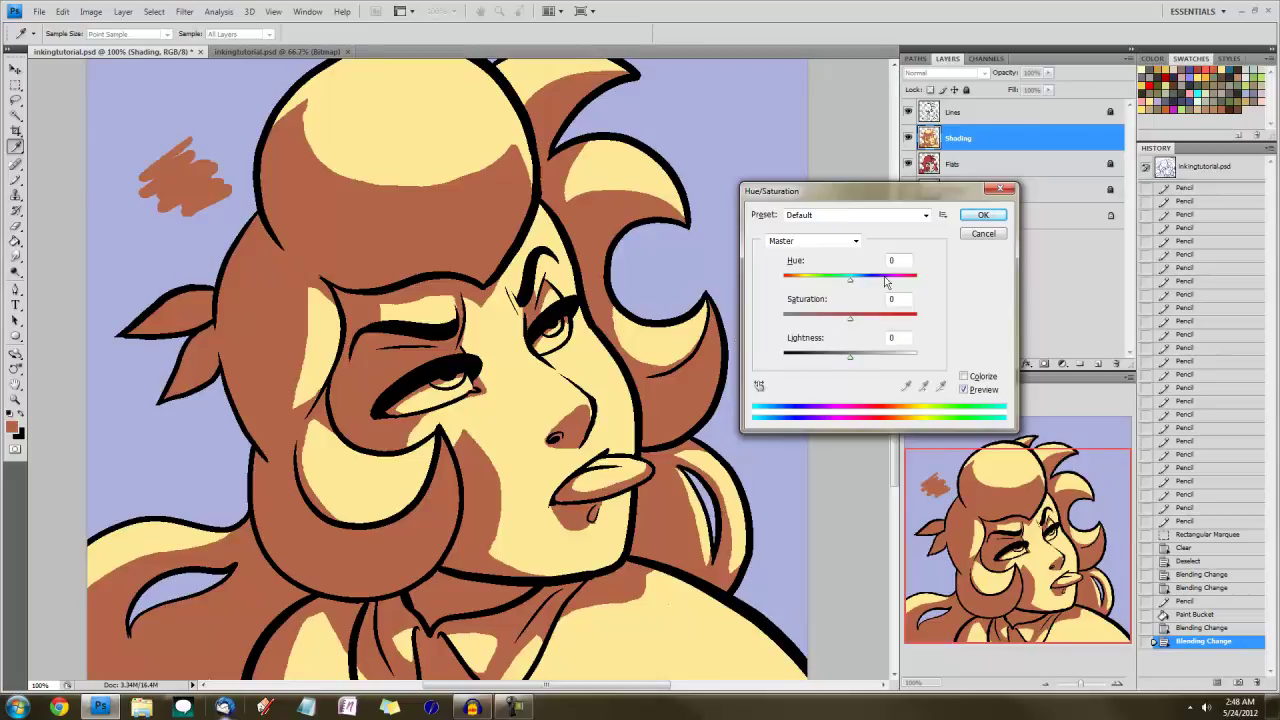
drag(852, 285, 793, 281)
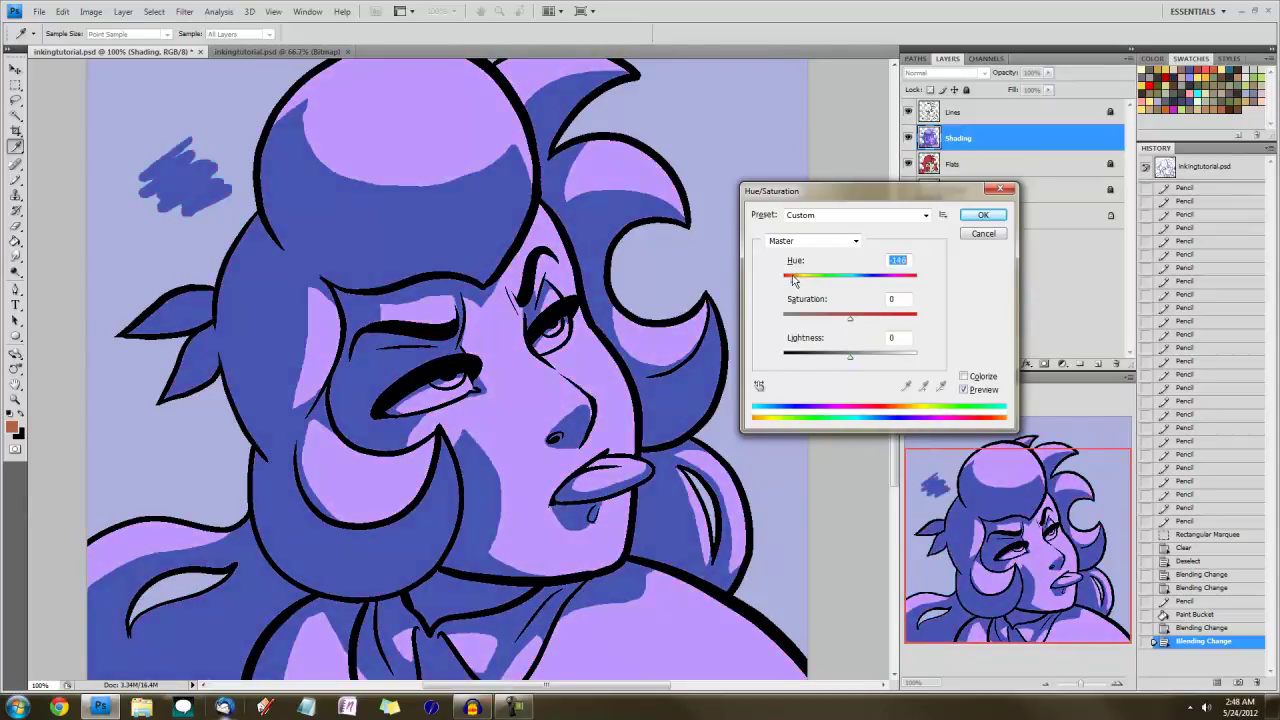
click(972, 218)
click(945, 73)
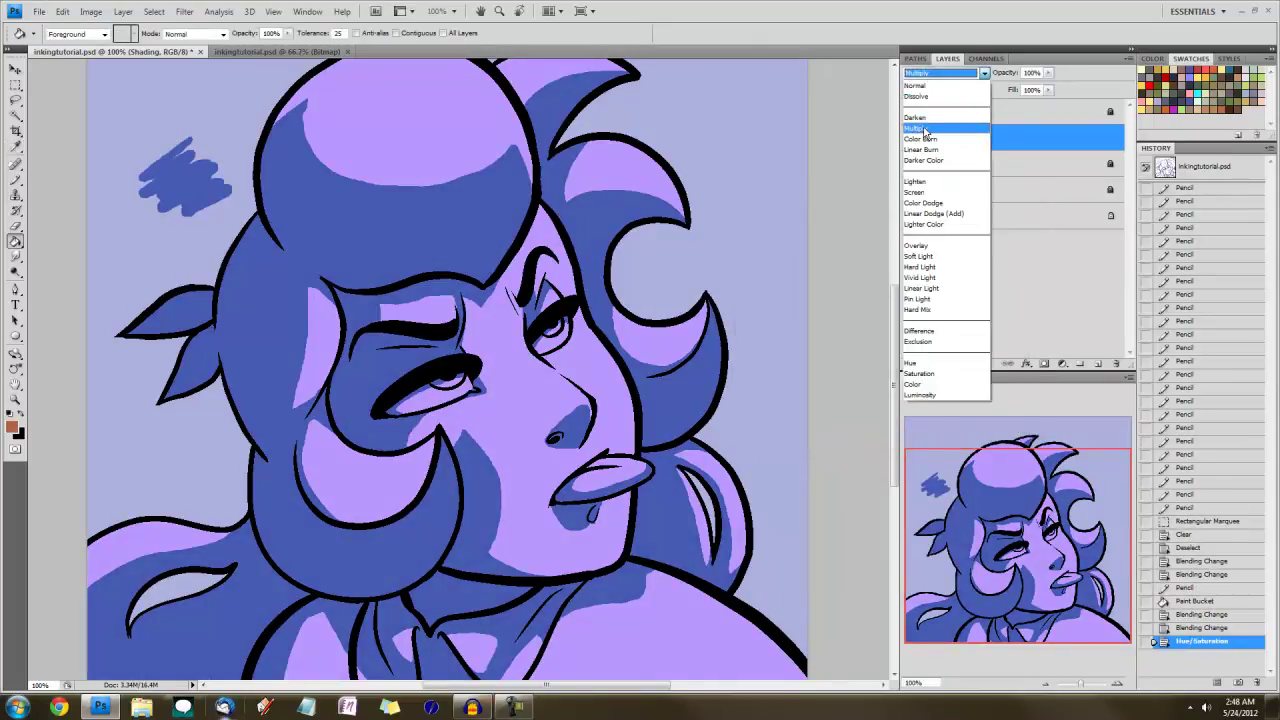
click(928, 128)
drag(1041, 584, 1092, 594)
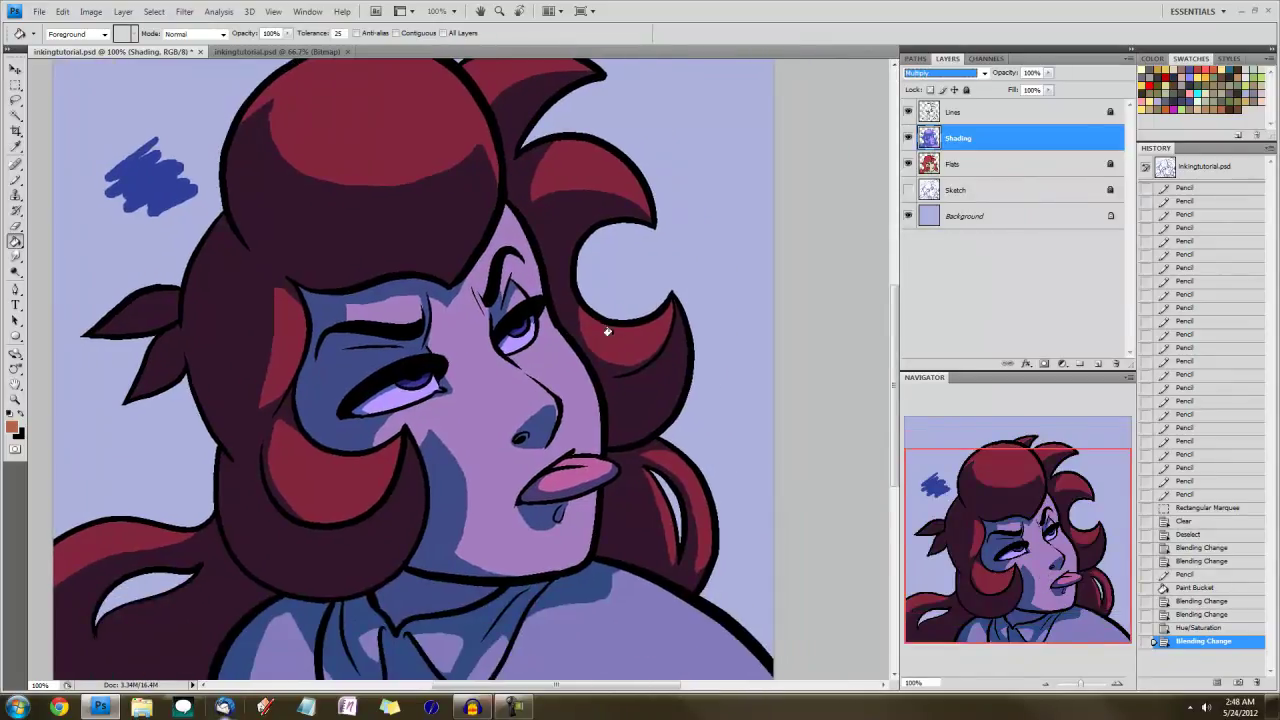
Delete the blue test patch beside the hair with a lasso selection, deselect, and set the Shading layer back to Normal blend mode
click(15, 101)
mouse_move(145, 240)
mouse_down()
mouse_move(168, 127)
mouse_move(212, 176)
mouse_move(192, 213)
mouse_move(148, 240)
mouse_up()
key(Delete)
key(ctrl+d)
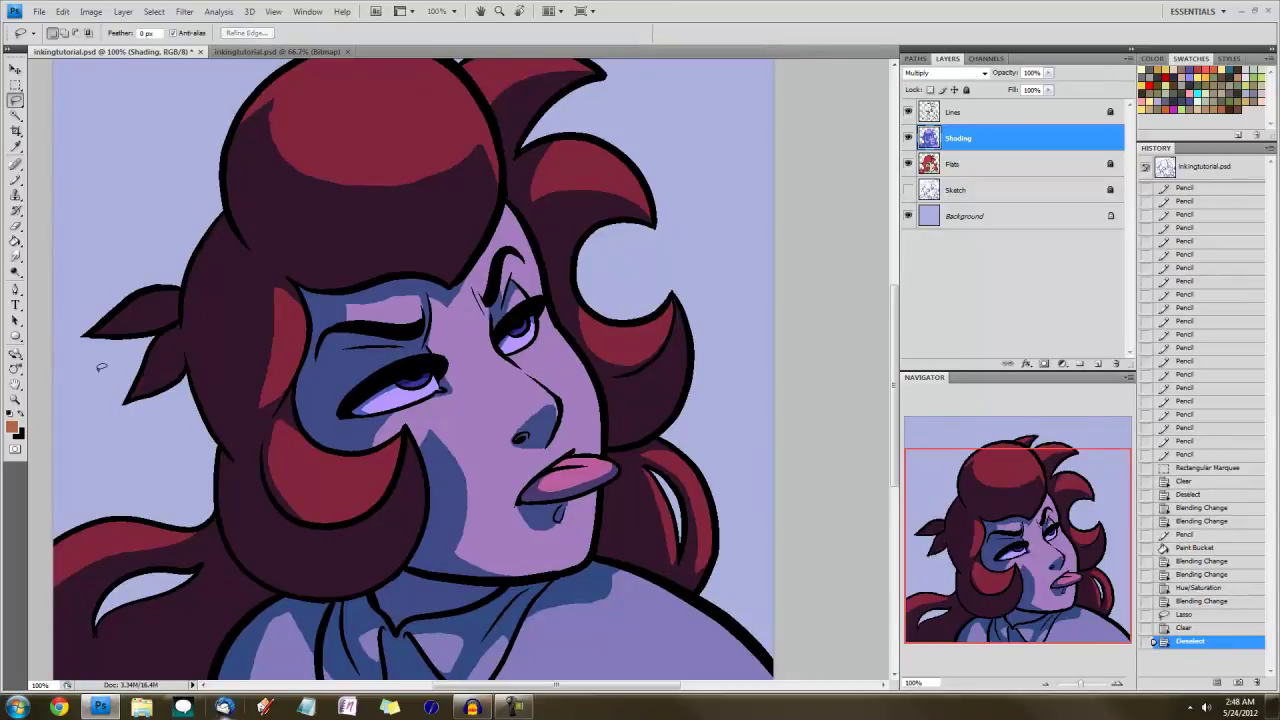
click(1007, 584)
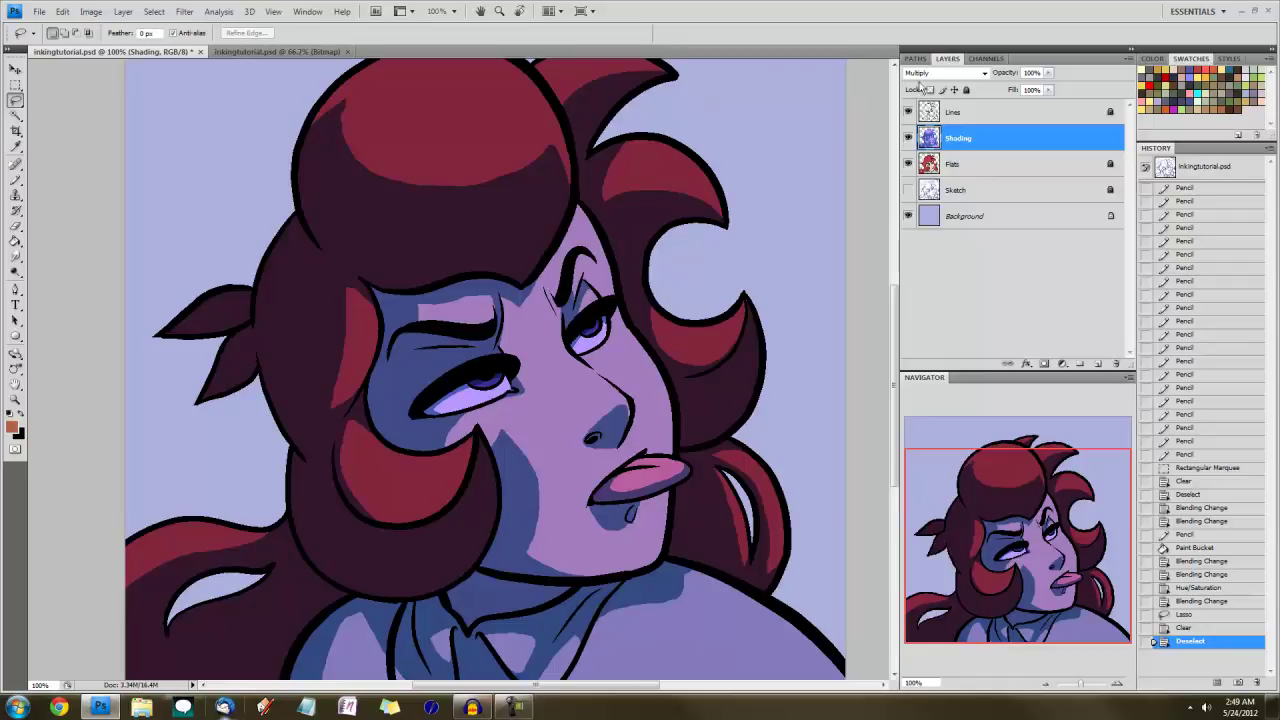
click(925, 74)
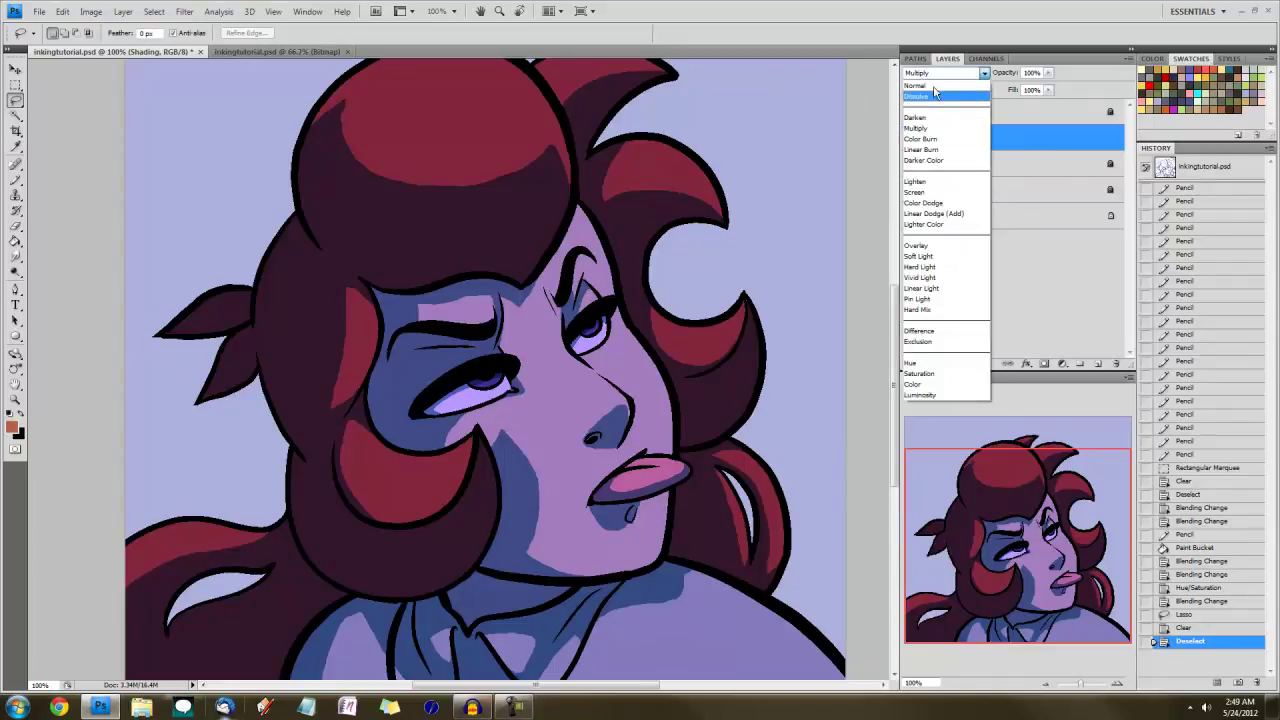
click(915, 86)
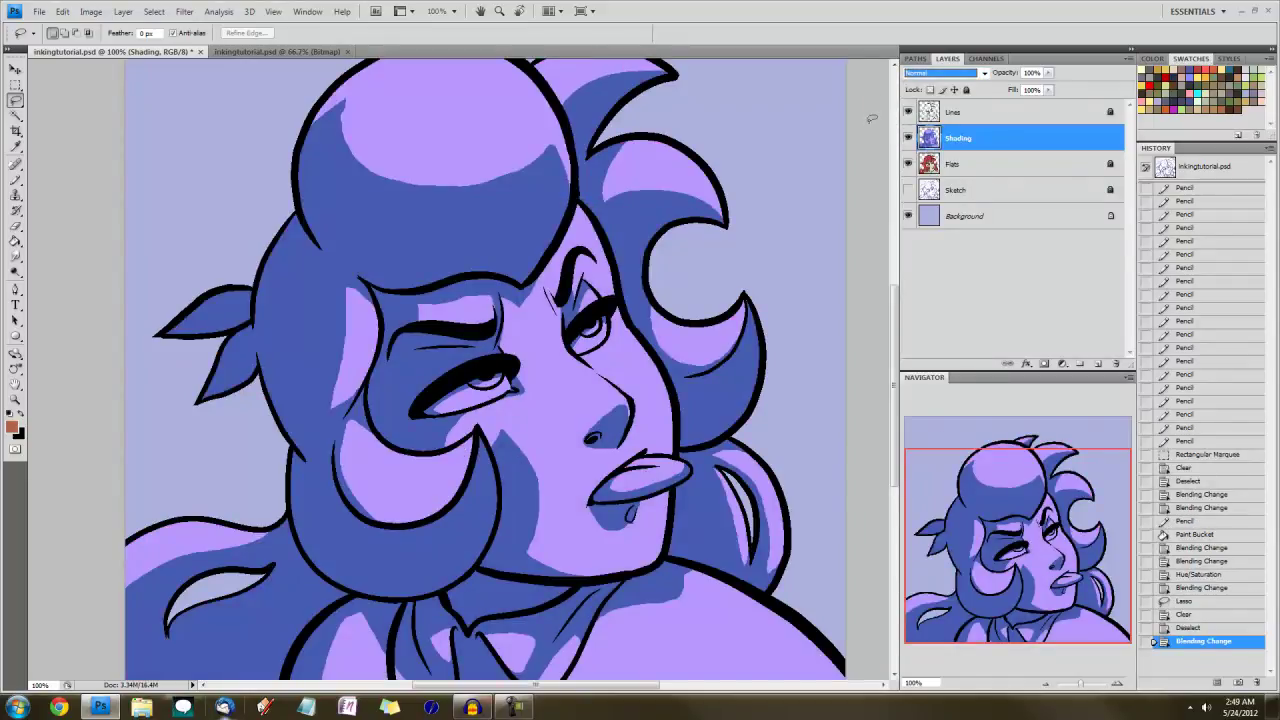
Add a layer named Backlighting above Shading and choose a pale yellow swatch for the Pencil
click(1097, 364)
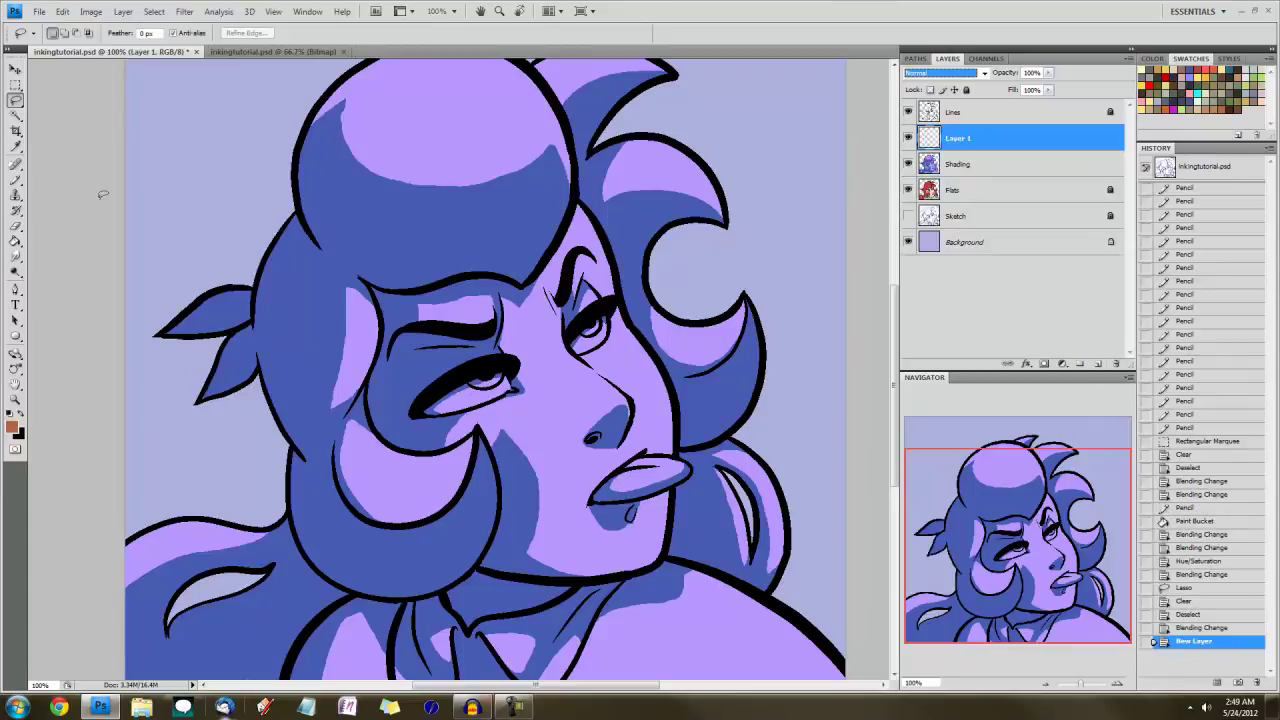
click(19, 182)
click(90, 34)
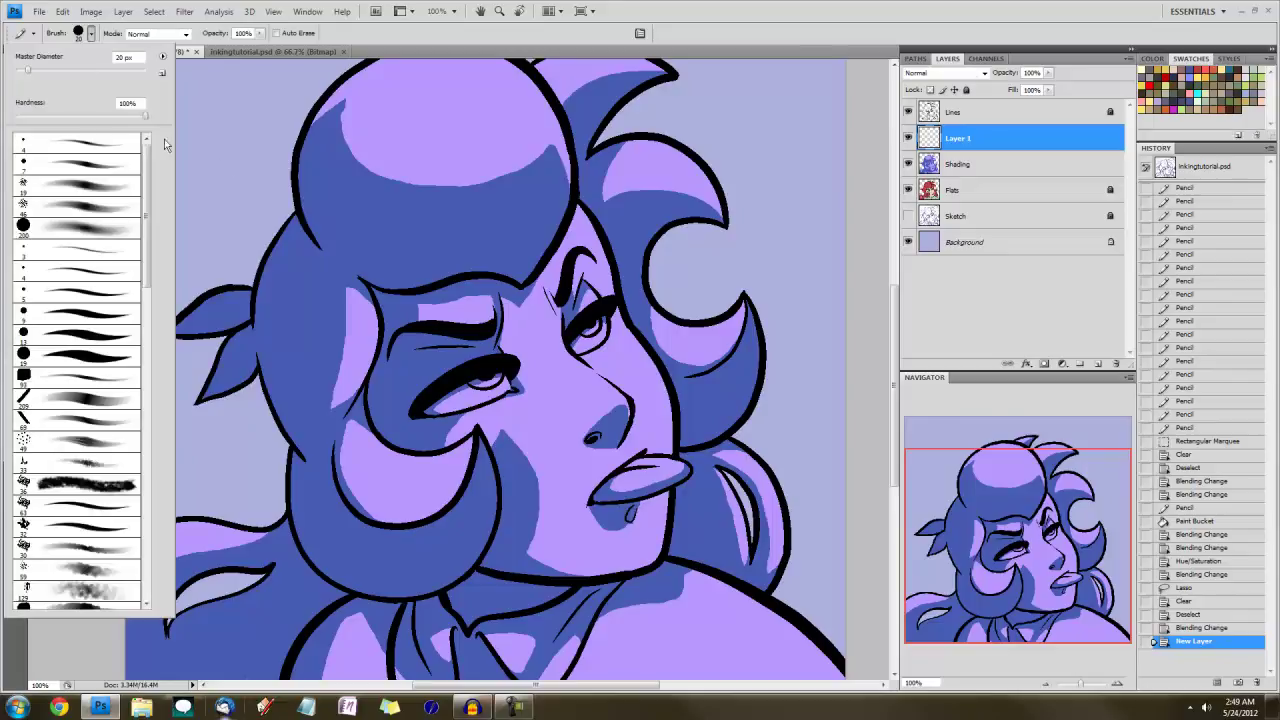
click(1014, 542)
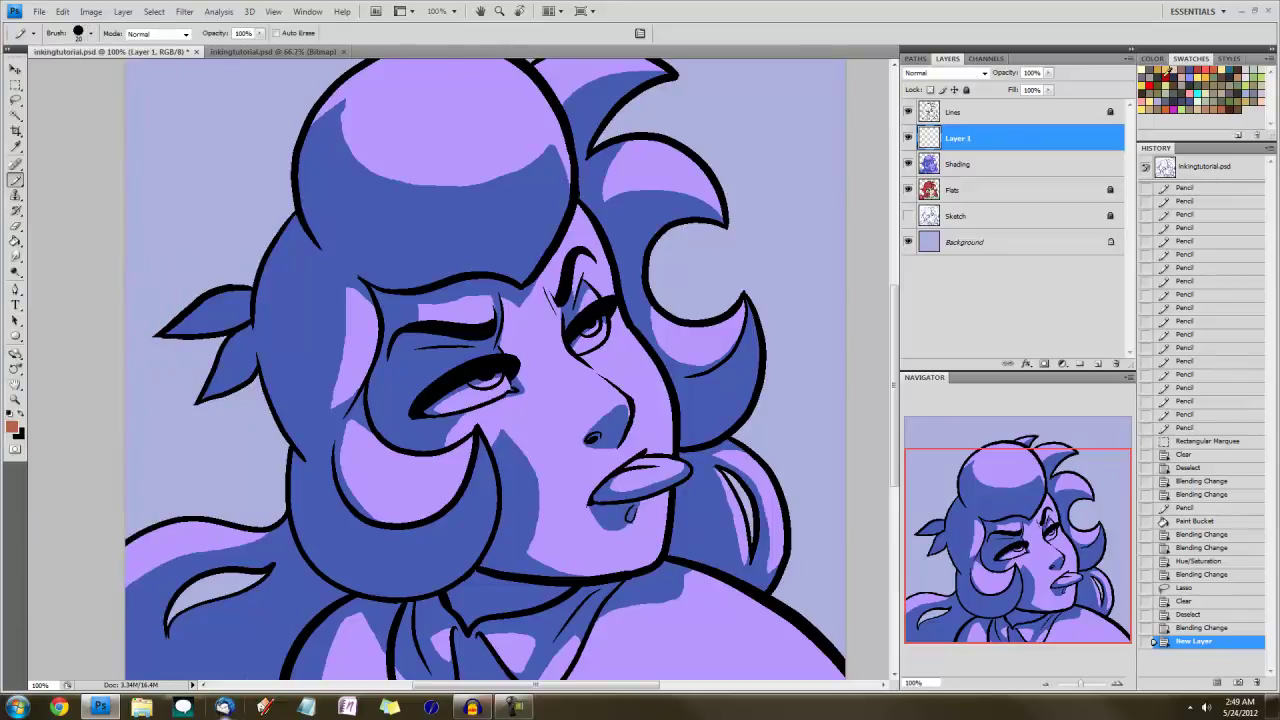
click(1230, 70)
drag(1034, 520, 992, 377)
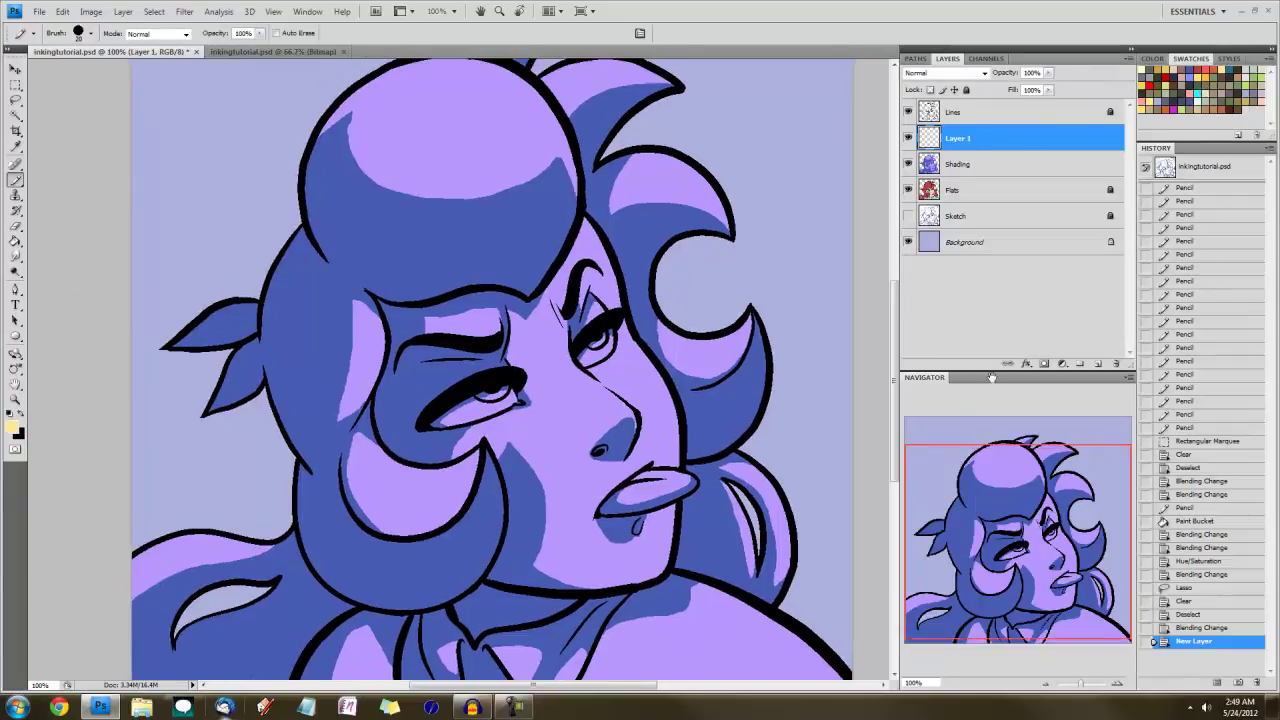
double_click(958, 138)
text(Backlighting)
key(Return)
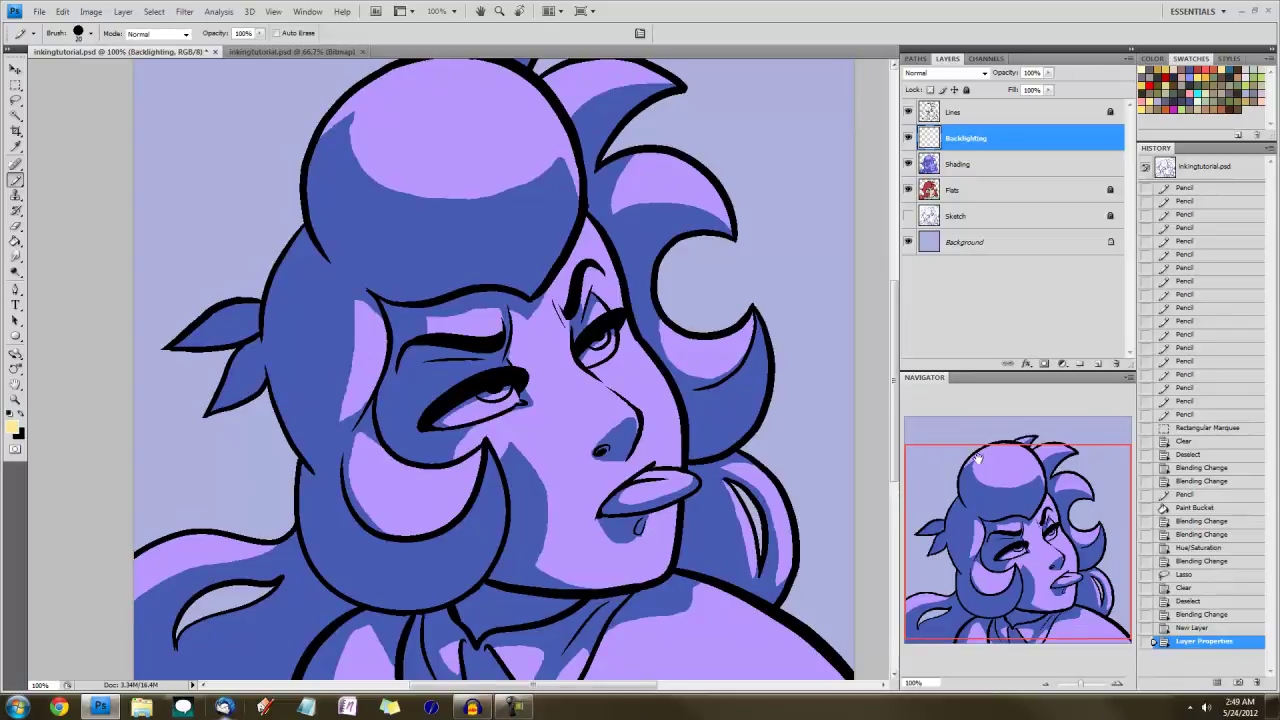
Paint pale yellow backlight along the upper edges of the two small tied tails and the back of the head with the Pencil
drag(982, 490, 974, 492)
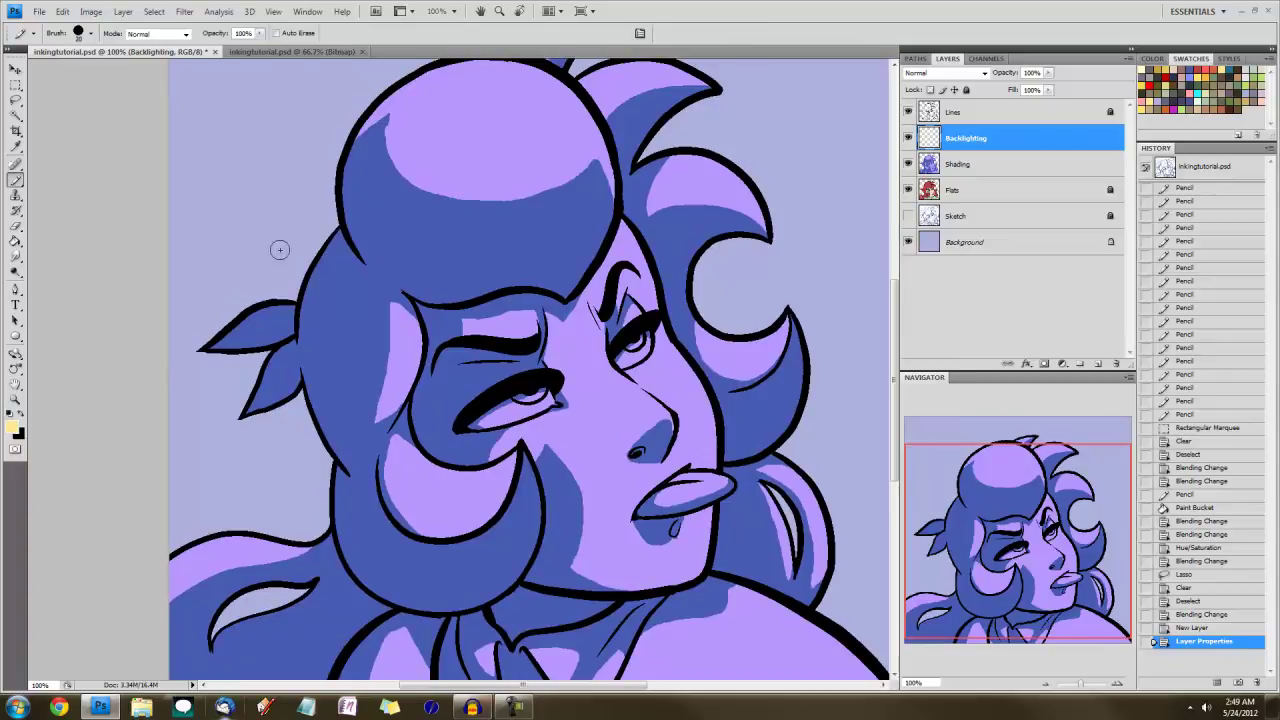
drag(199, 341, 290, 304)
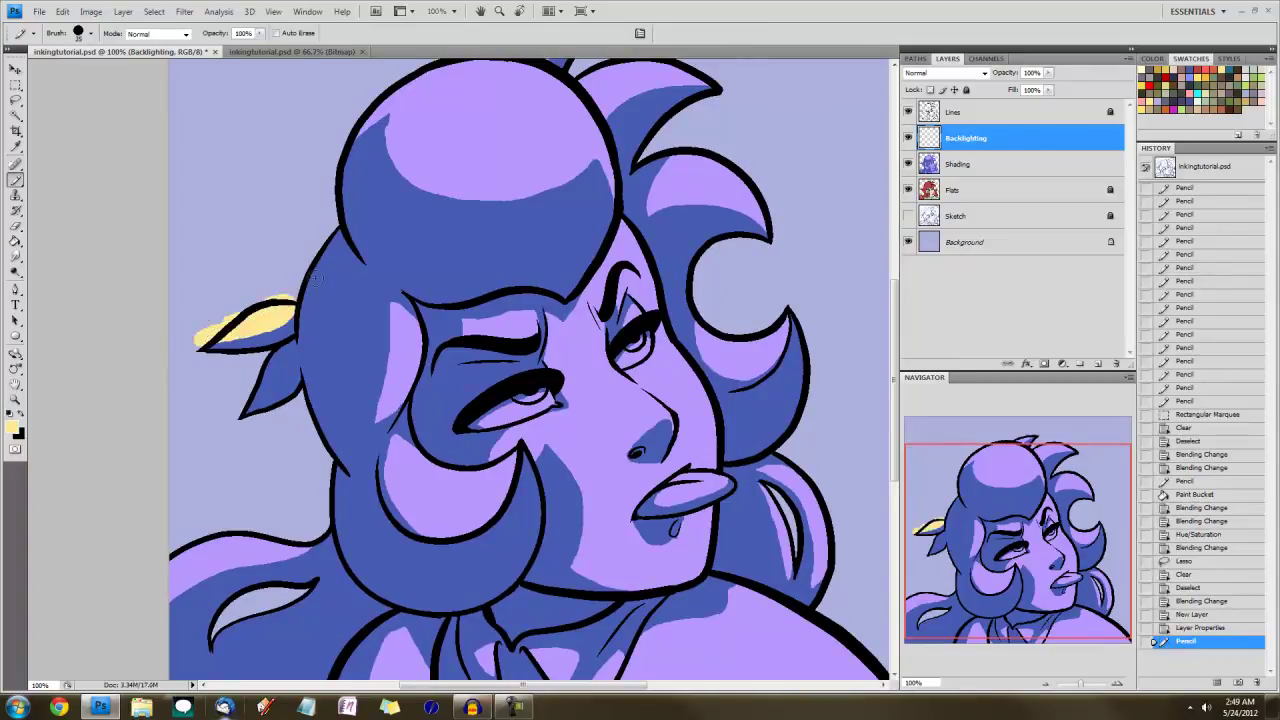
mouse_move(295, 292)
mouse_down()
mouse_move(301, 348)
mouse_move(332, 230)
mouse_move(338, 256)
mouse_move(301, 320)
mouse_up()
drag(313, 285, 238, 412)
drag(282, 354, 266, 372)
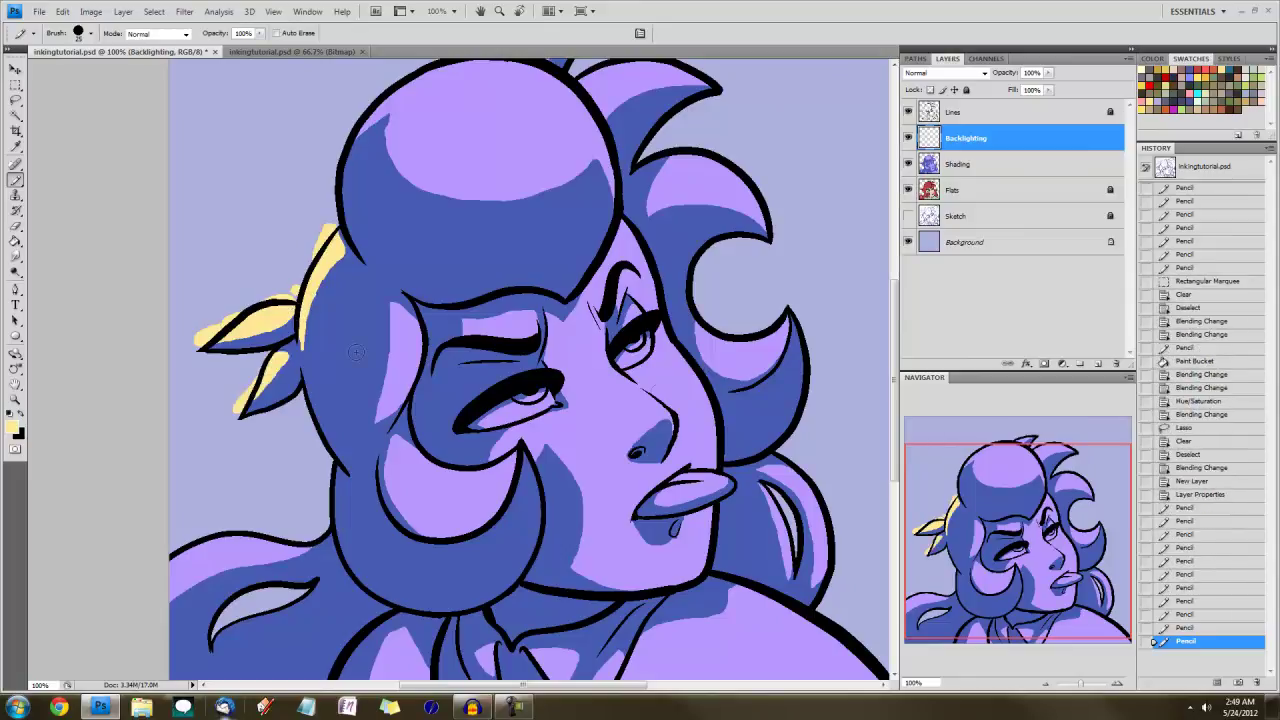
Enlarge the Pencil to about 60 px and paint pale yellow backlight along the top of the long hair strand behind the neck
drag(1026, 540, 1021, 620)
key(bracketright)
key(bracketright)
key(bracketright)
key(bracketright)
key(bracketright)
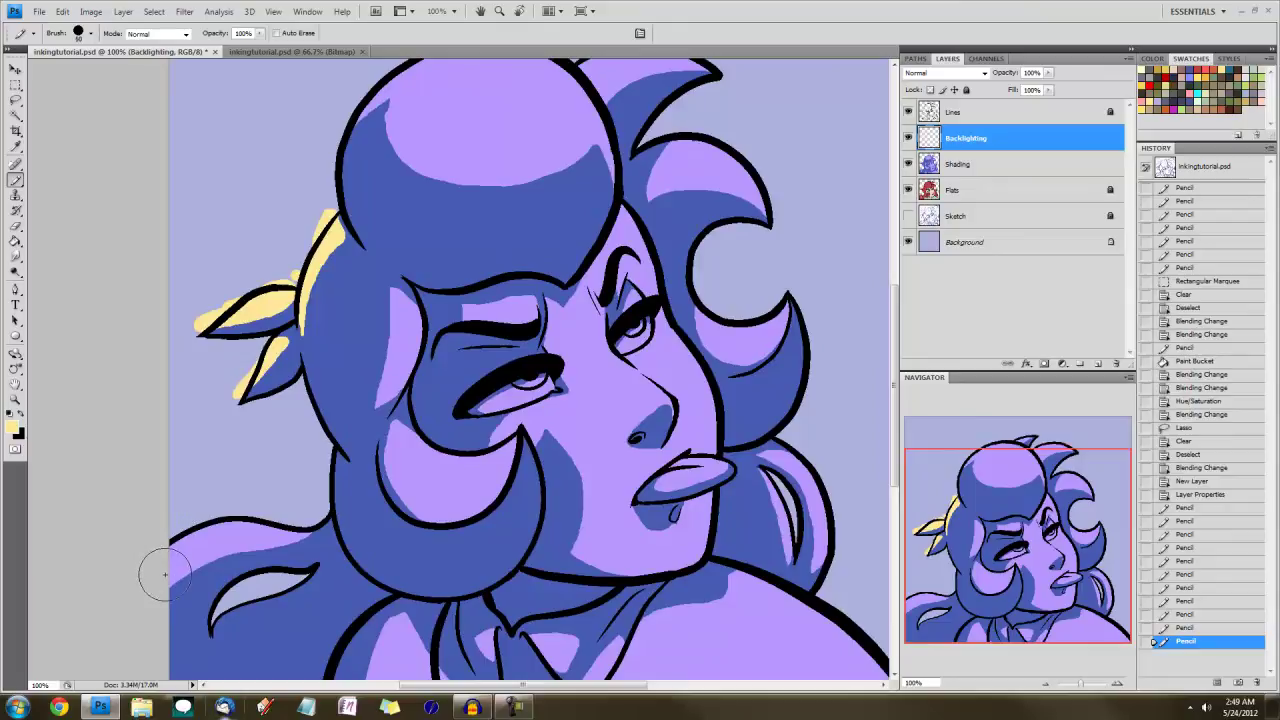
mouse_move(158, 565)
mouse_down()
mouse_move(293, 513)
mouse_move(301, 490)
mouse_move(129, 604)
mouse_up()
scroll(645, 408, up, 1)
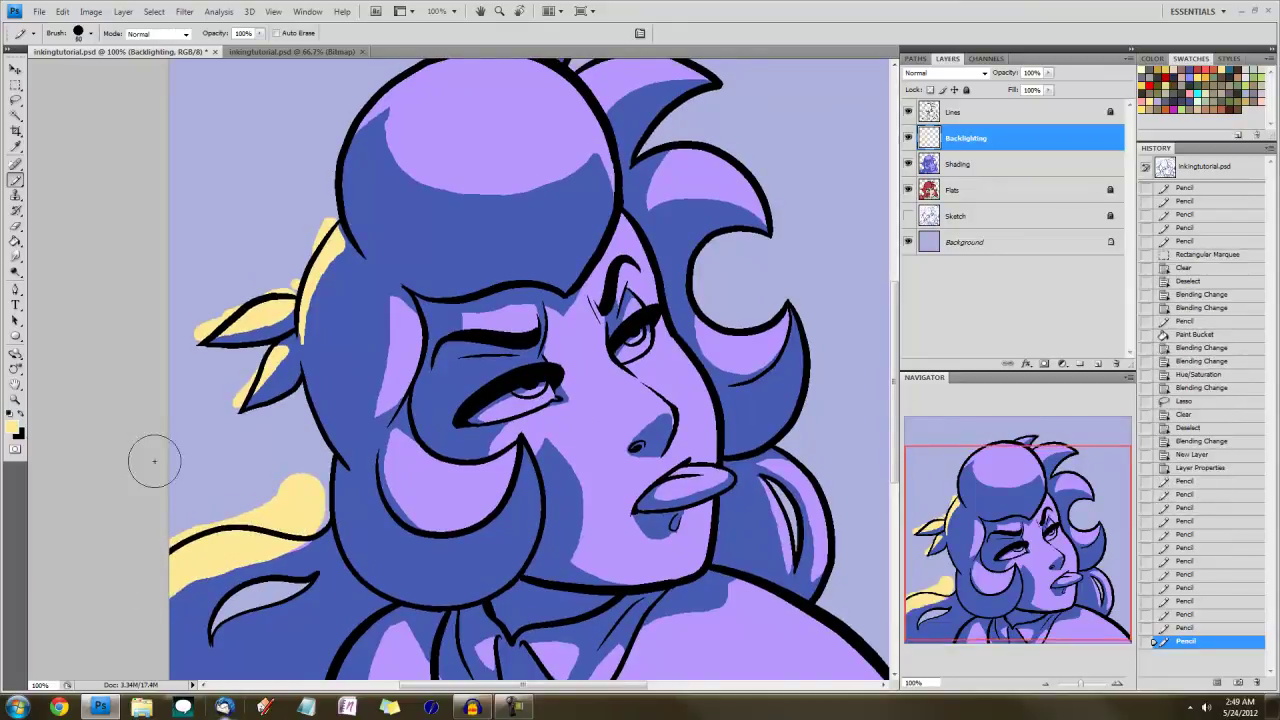
Try erasing the lower edge of the long strand's backlight, undo it, and switch the Eraser to Pencil mode
click(15, 225)
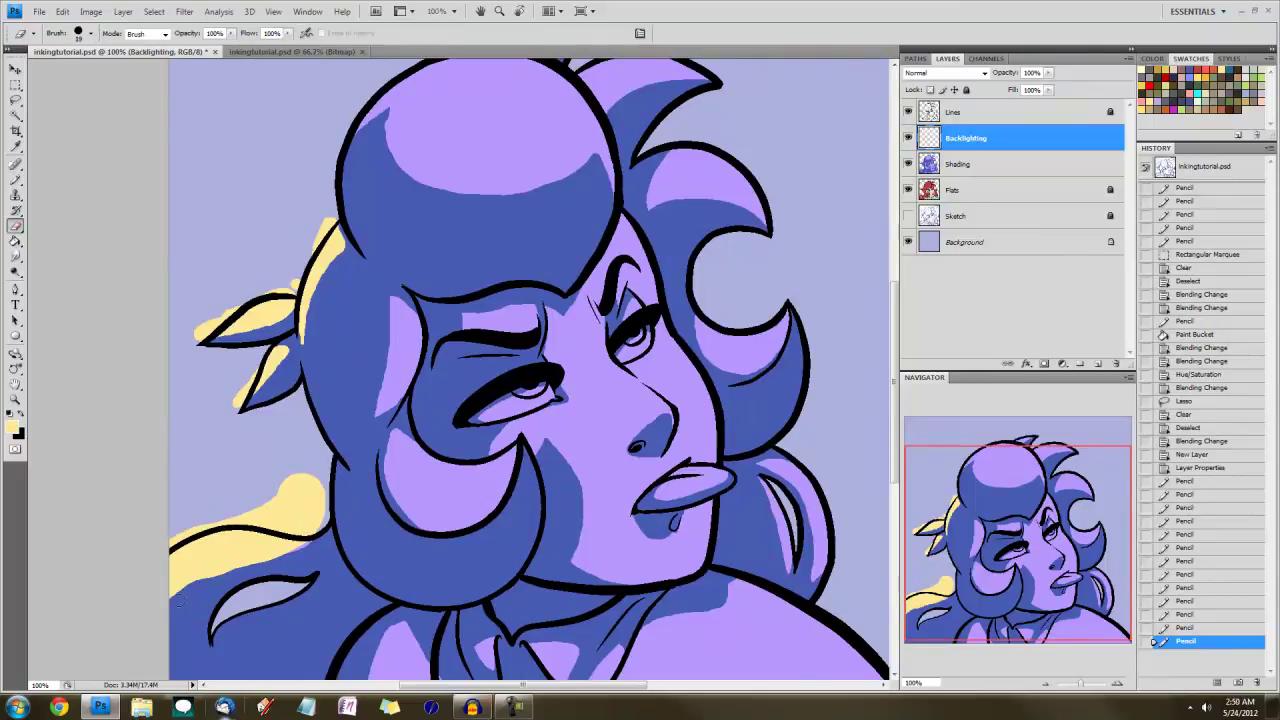
drag(195, 583, 312, 553)
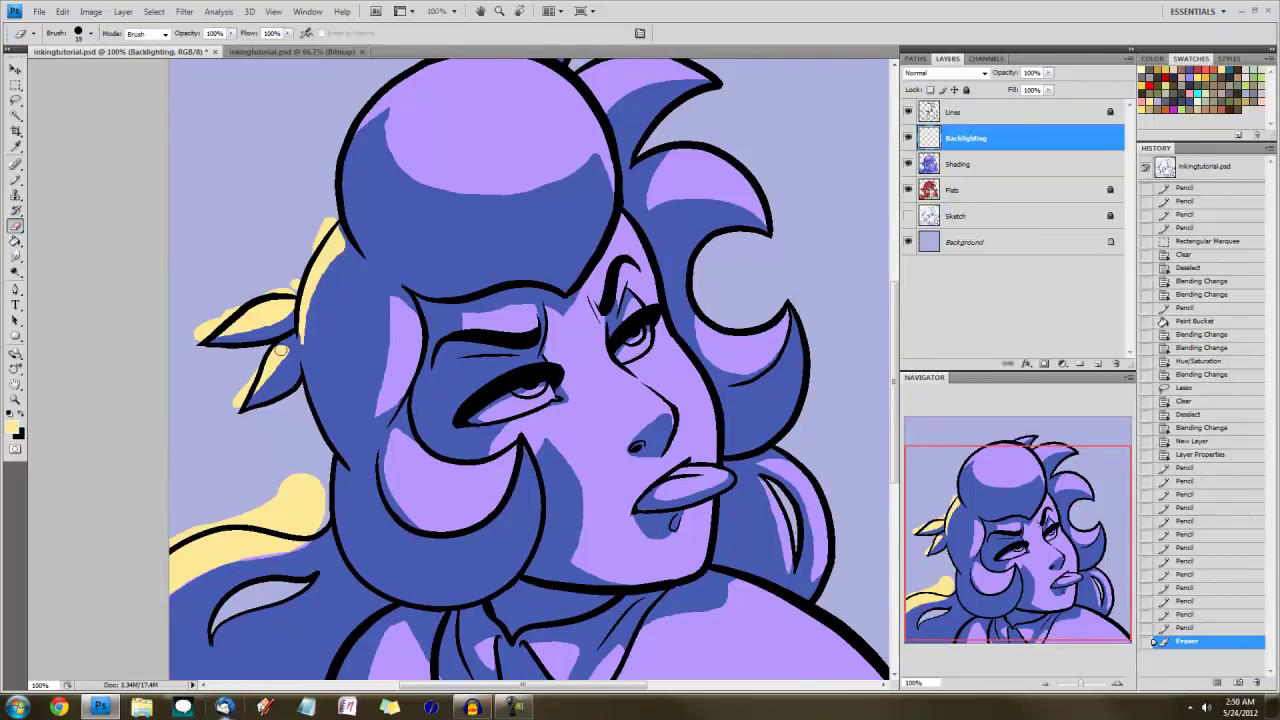
key(ctrl+z)
click(145, 37)
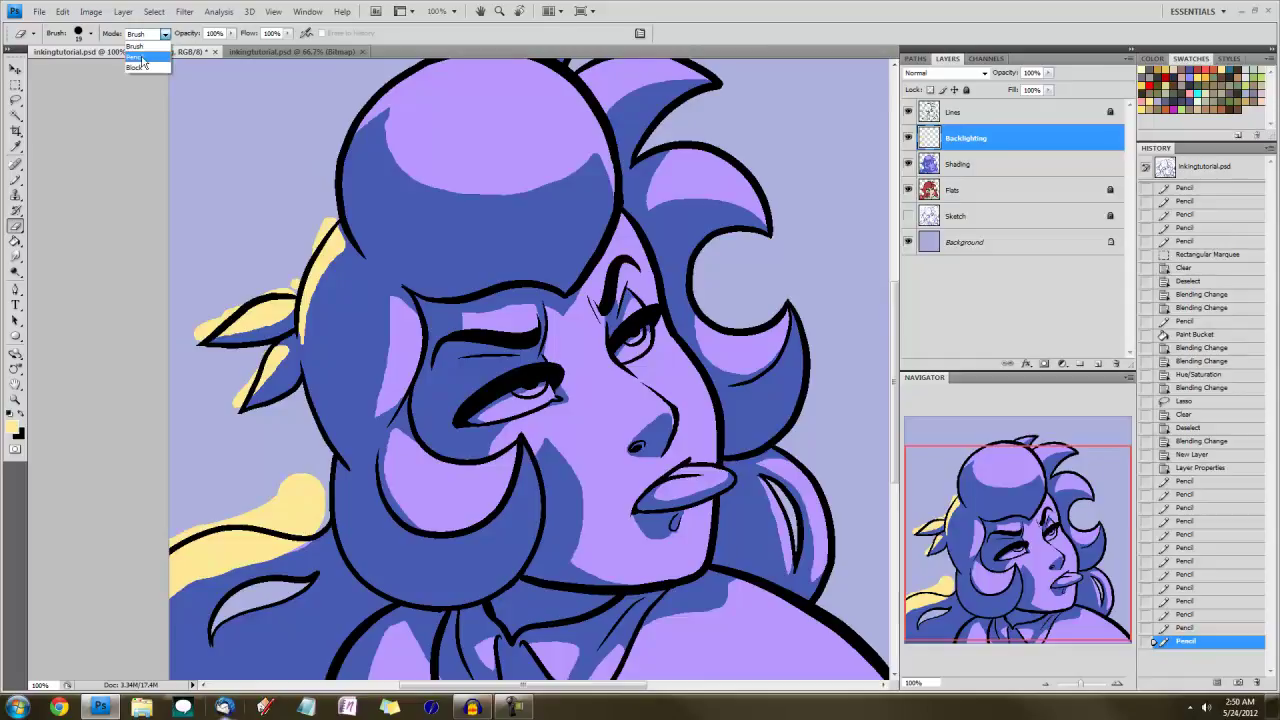
click(141, 58)
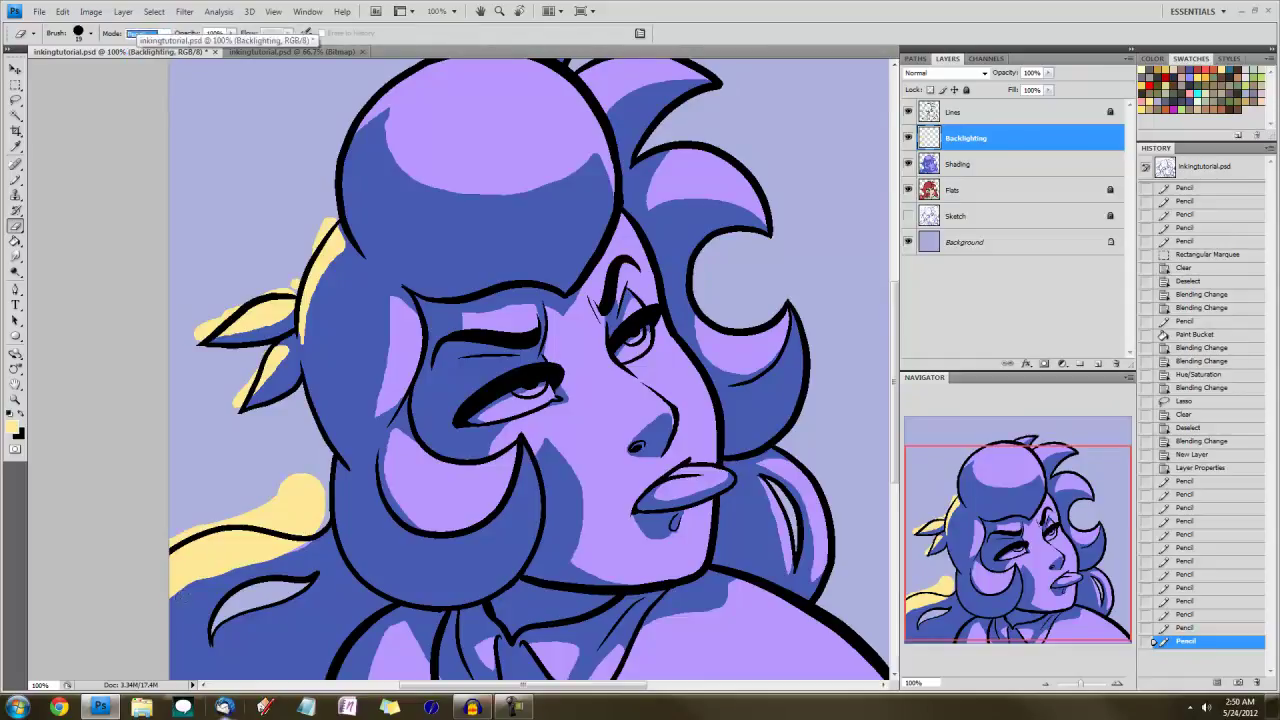
Trim the lower edge of the long strand's backlight into a thinner band with an enlarged hard-edged Eraser
click(175, 604)
key(bracketright)
key(bracketright)
mouse_move(163, 606)
mouse_down()
mouse_move(255, 563)
mouse_move(302, 563)
mouse_move(272, 566)
mouse_move(313, 543)
mouse_up()
drag(313, 543, 282, 561)
drag(284, 561, 308, 550)
Paint a pale yellow backlight band down the outer edge of the large curl beside the cheek with the Pencil
click(16, 180)
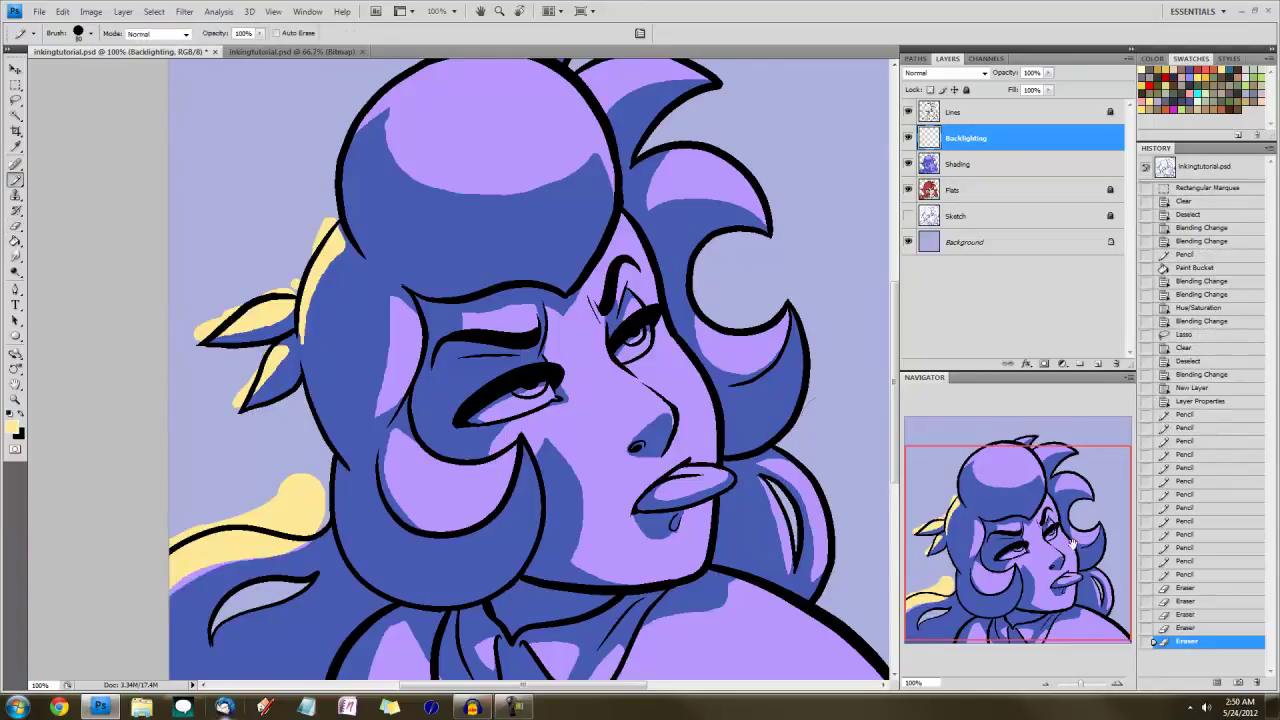
drag(640, 455, 634, 449)
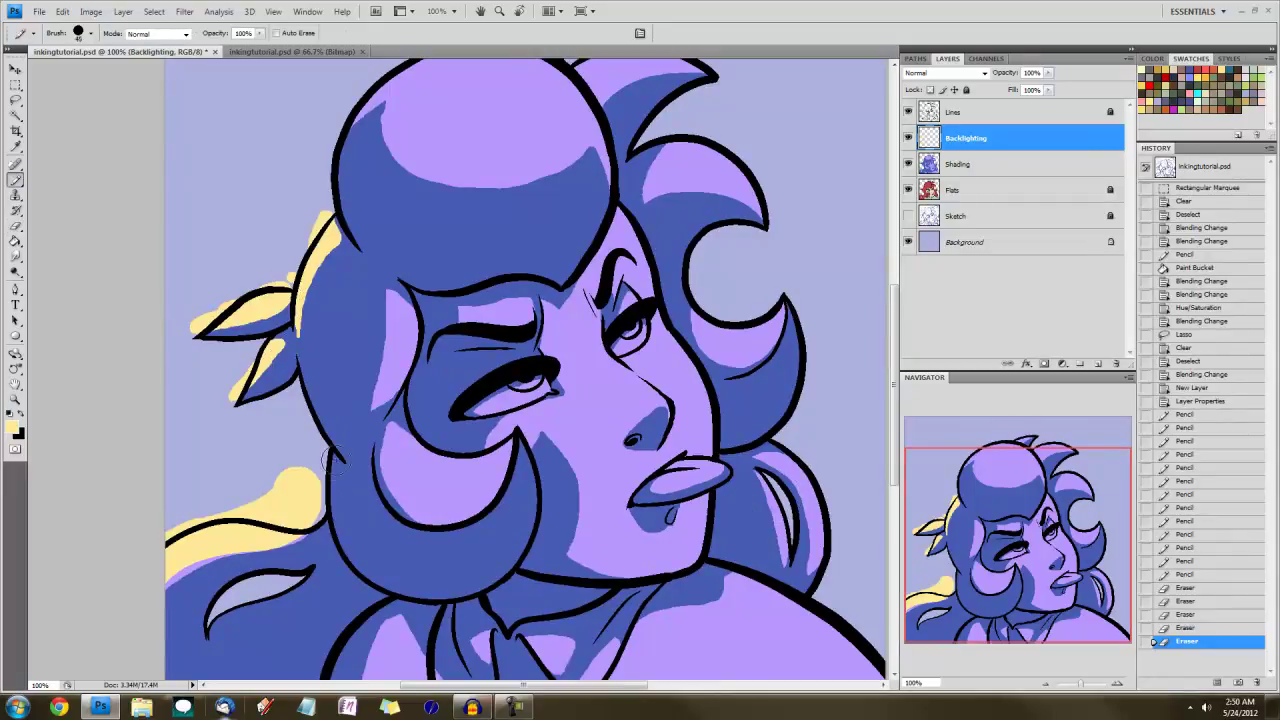
drag(335, 455, 359, 568)
right_click(356, 508)
click(980, 558)
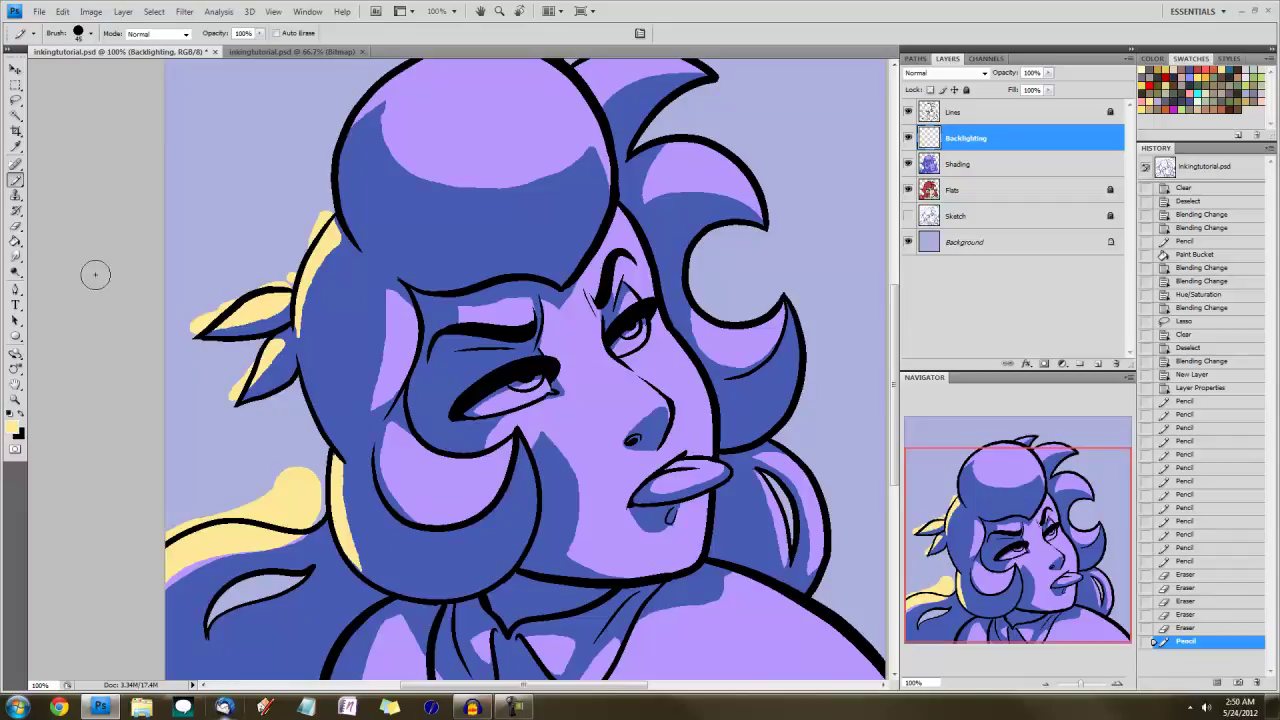
Thin the inner edge of the backlight on the large cheek curl with the Eraser
key(e)
drag(334, 452, 346, 480)
drag(355, 538, 367, 566)
drag(350, 500, 360, 538)
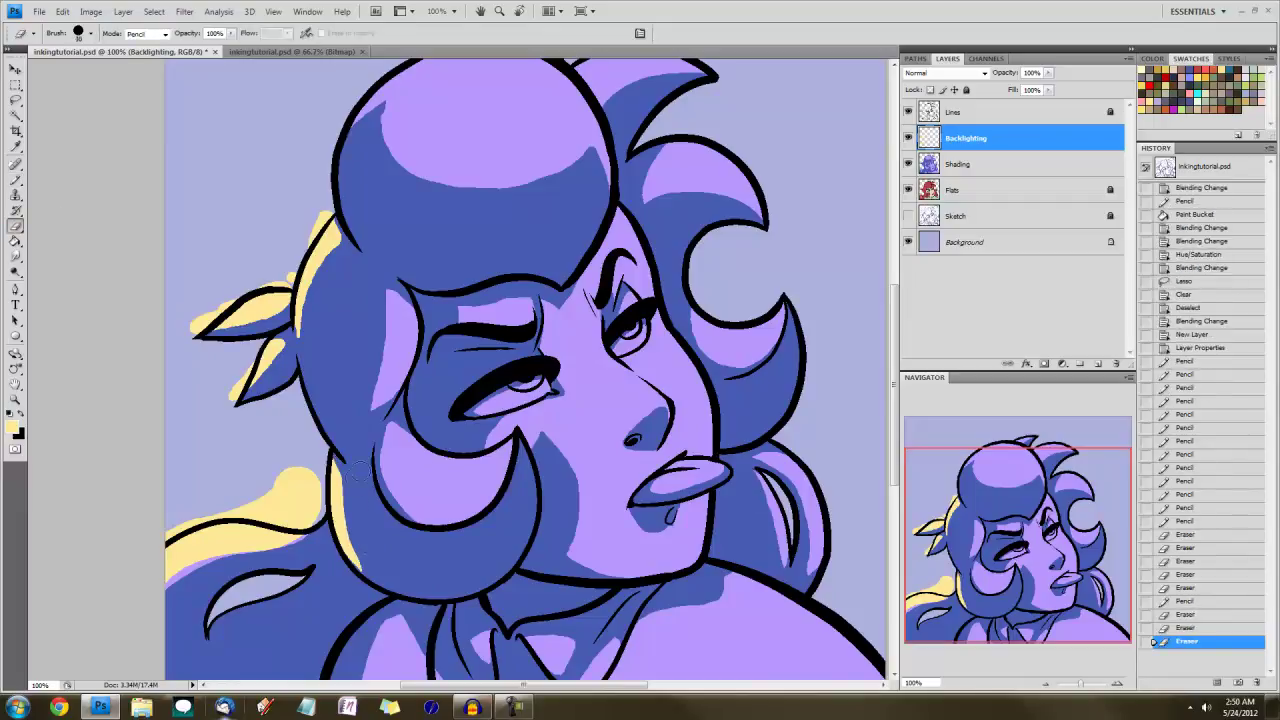
Try a thin pale yellow backlight stroke along the back edge of the large rounded front hair and undo it
drag(1042, 548, 1026, 469)
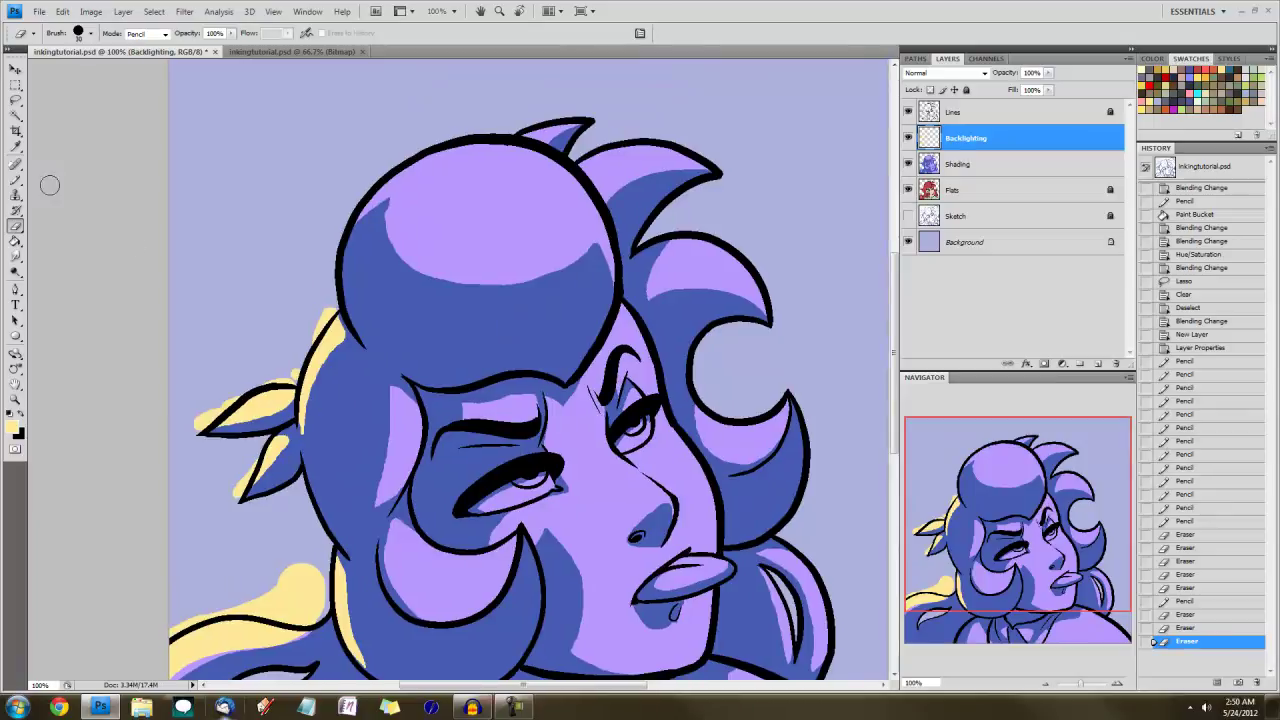
click(16, 181)
click(16, 227)
click(360, 376)
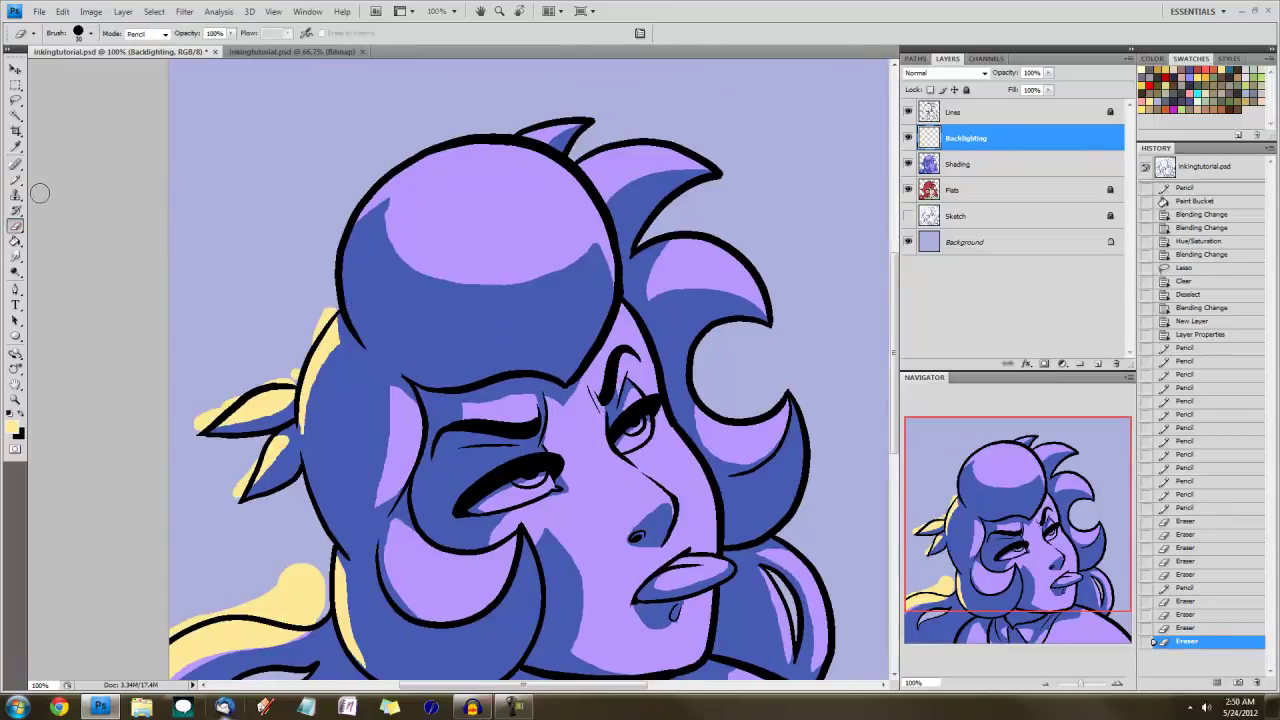
click(16, 181)
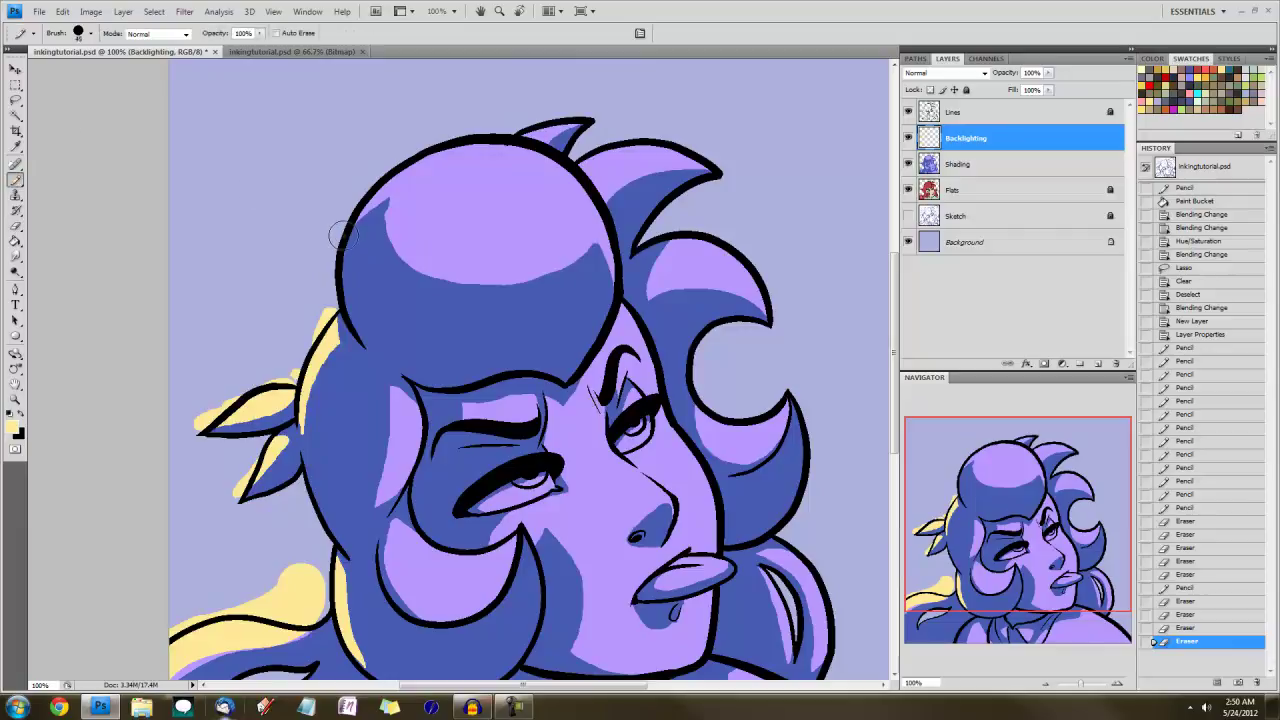
drag(347, 236, 368, 345)
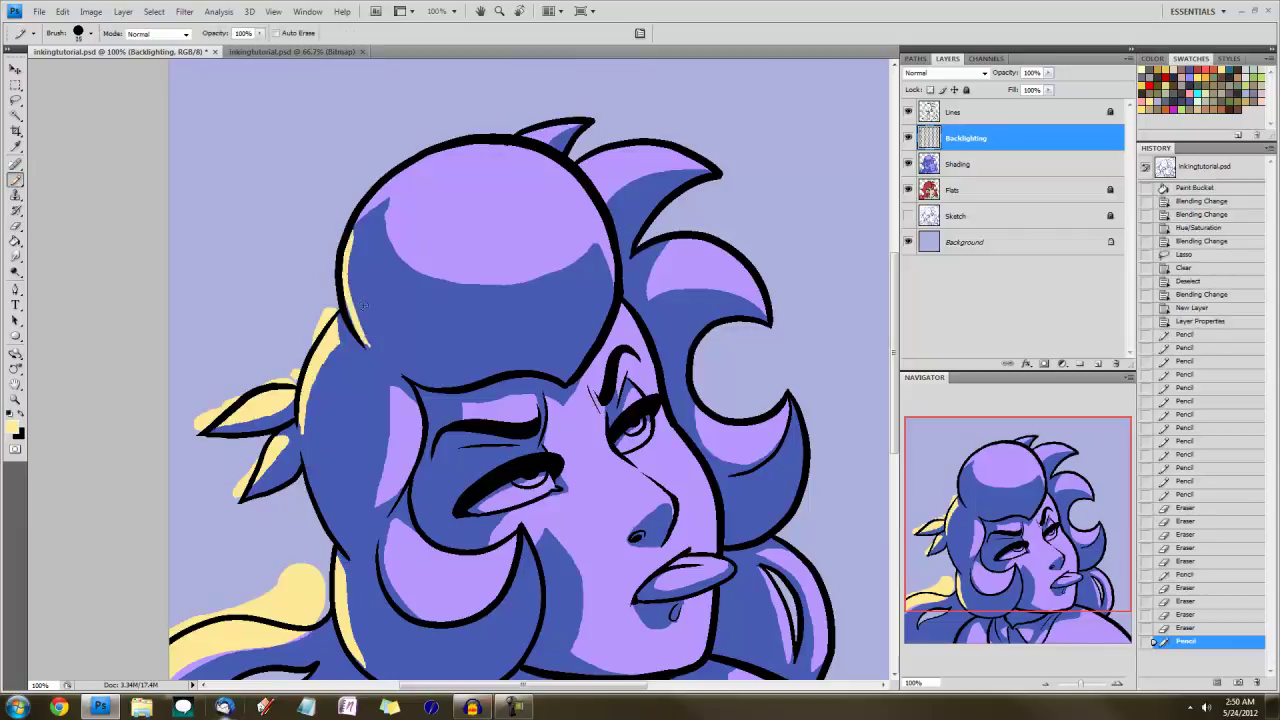
key(ctrl+z)
key(ctrl+z)
key(ctrl+z)
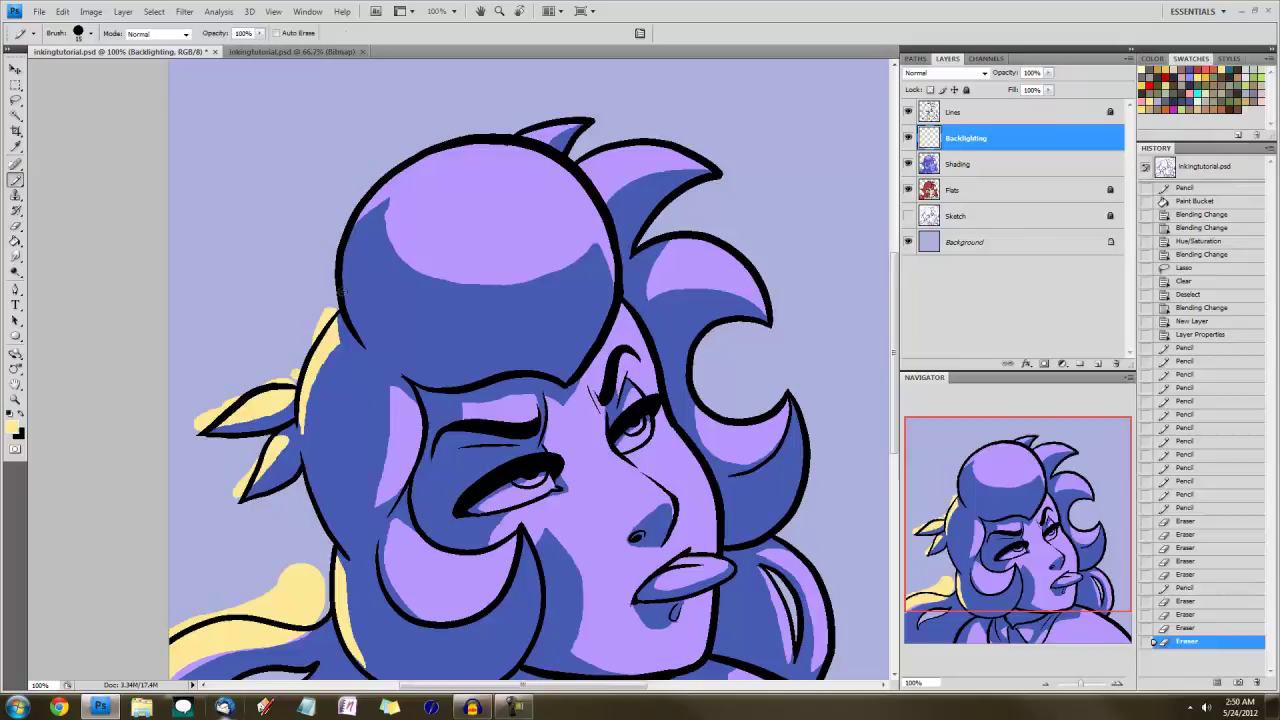
Paint a pale yellow backlight band down the lower back edge of the large rounded front hair with the Pencil
key(ctrl+z)
key(ctrl+z)
key(ctrl+z)
key(ctrl+z)
key(ctrl+z)
mouse_move(350, 245)
mouse_down()
mouse_move(419, 344)
mouse_move(361, 290)
mouse_move(354, 320)
mouse_move(375, 316)
mouse_move(363, 288)
mouse_move(347, 300)
mouse_move(343, 290)
mouse_move(383, 334)
mouse_up()
key(ctrl+z)
drag(367, 333, 405, 340)
mouse_move(350, 285)
mouse_down()
mouse_move(356, 320)
mouse_move(348, 272)
mouse_move(392, 334)
mouse_move(347, 264)
mouse_move(358, 318)
mouse_move(405, 346)
mouse_move(382, 334)
mouse_move(366, 294)
mouse_up()
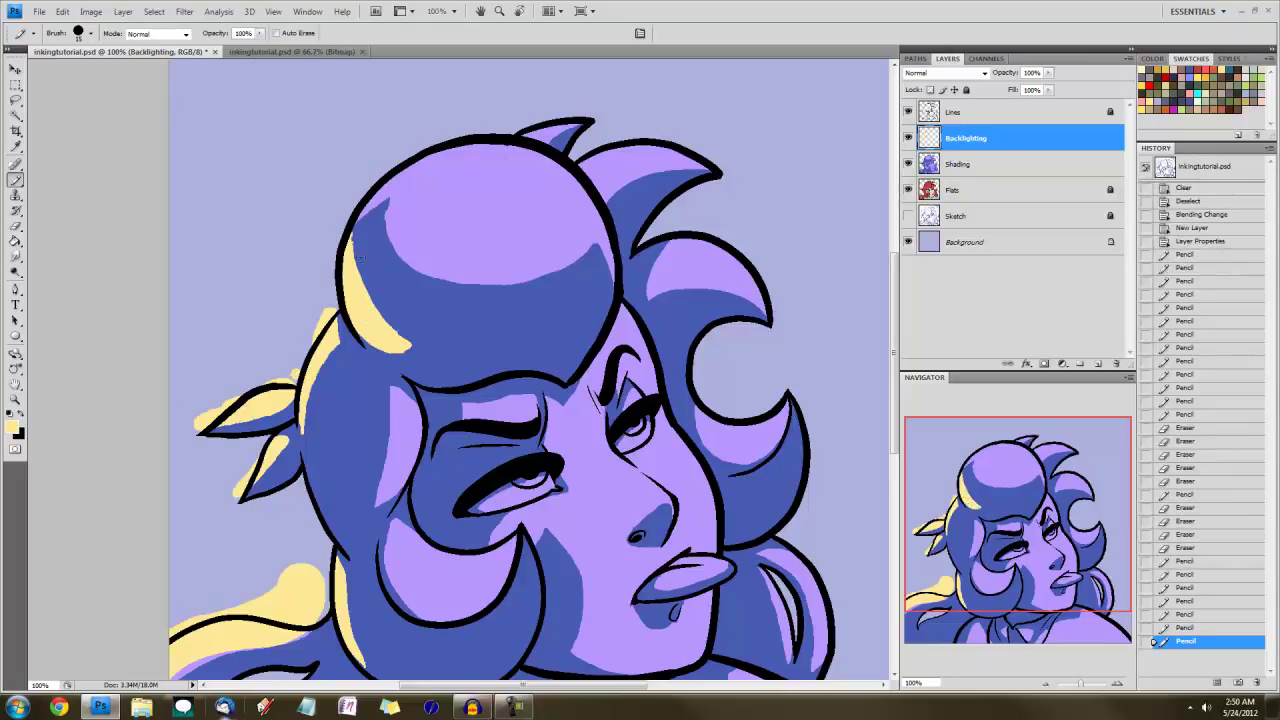
Thin the inner edge of the rounded front hair's backlight into a narrow crescent with the Eraser
key(e)
drag(383, 314, 391, 328)
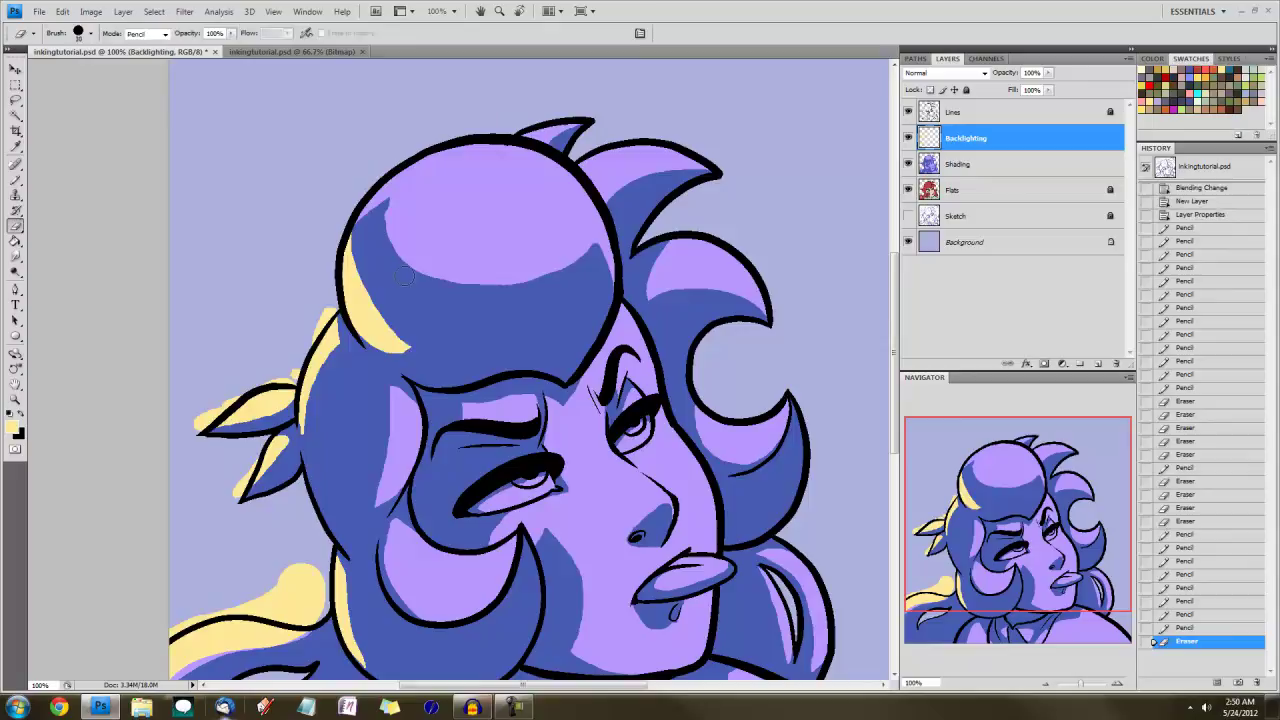
drag(362, 228, 398, 335)
click(400, 352)
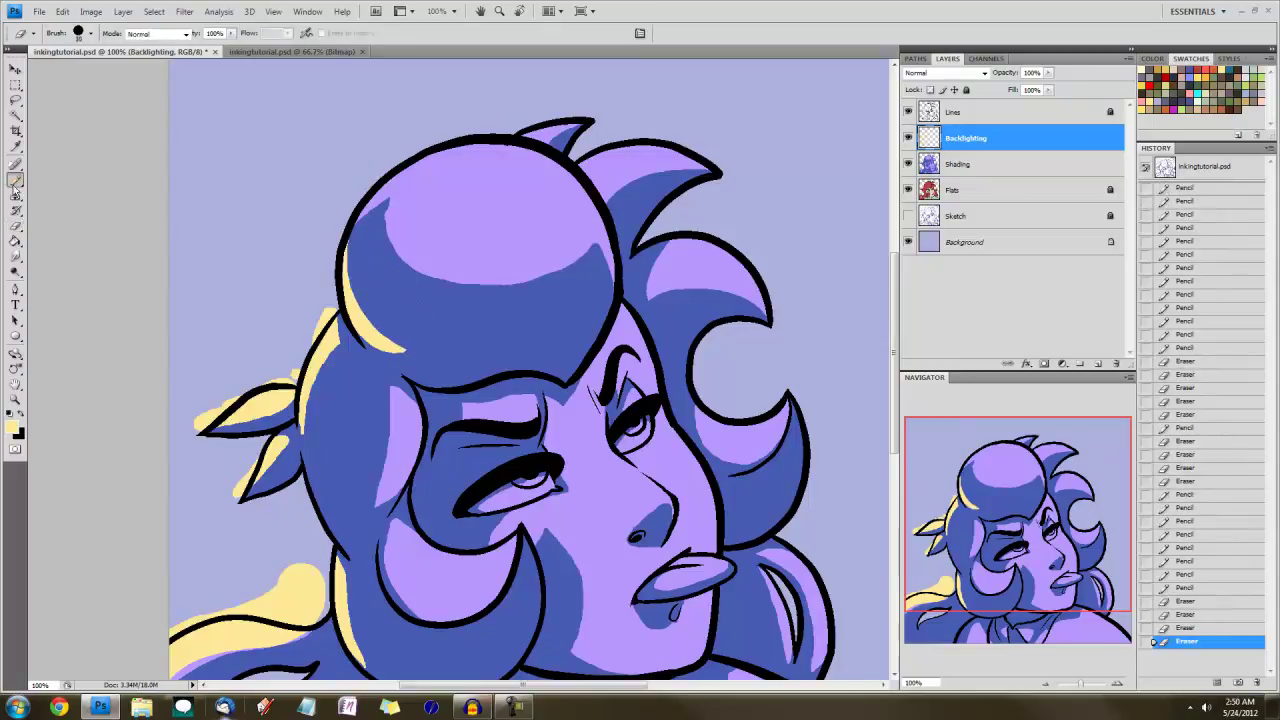
Clip the Backlighting layer to the Shading layer with a clipping mask
right_click(985, 143)
click(1040, 300)
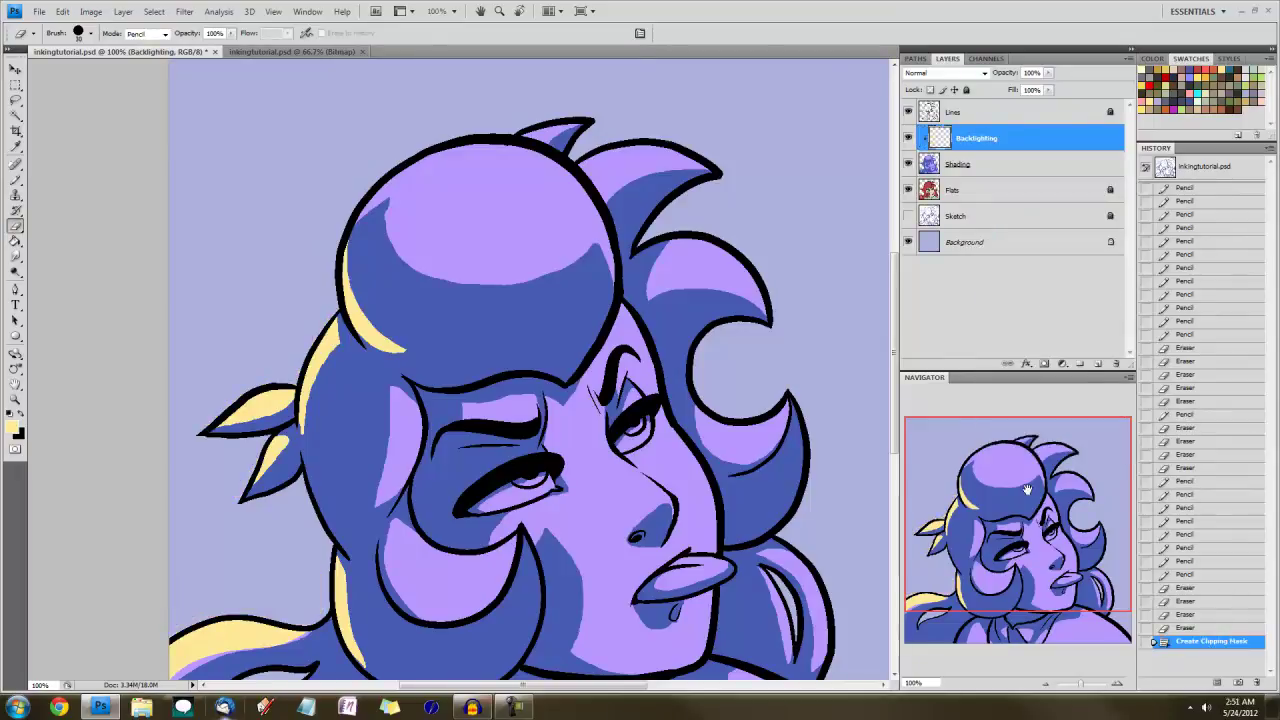
click(1040, 540)
click(16, 180)
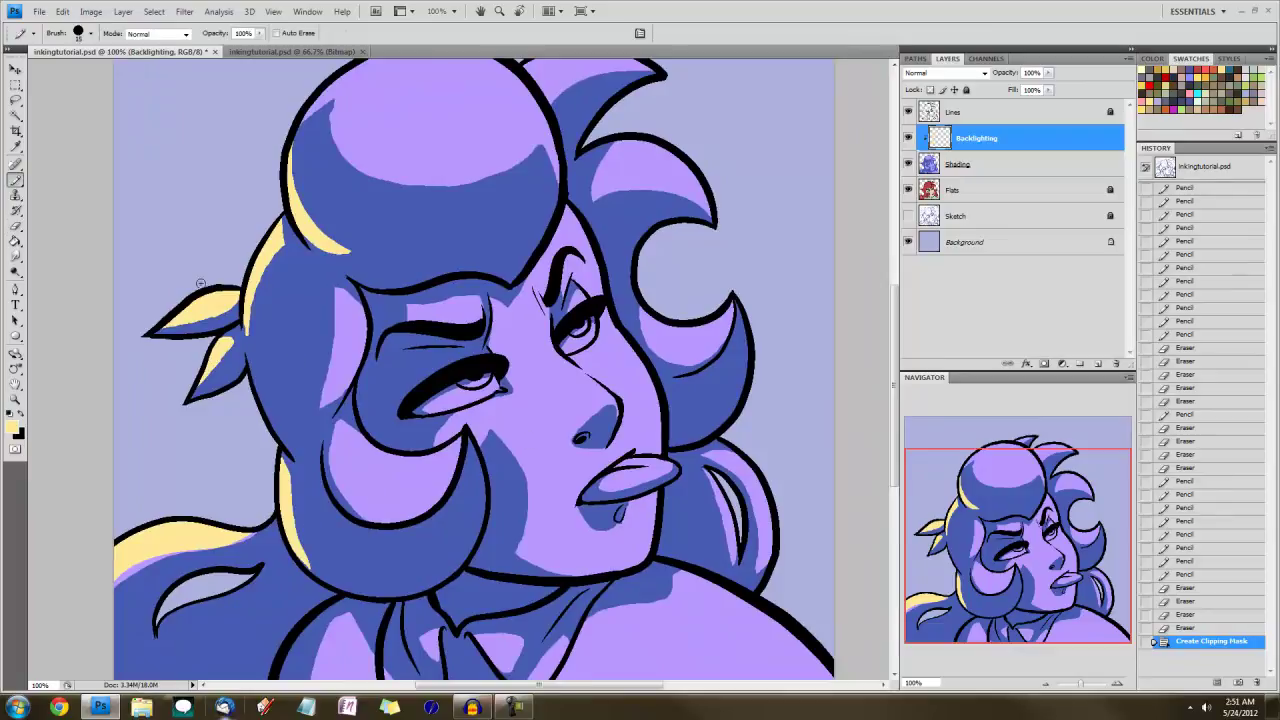
Fill the leftover light purple sliver on the long hair strand with the sampled shadow blue on the Shading layer, using a contiguous Paint Bucket
click(16, 241)
alt+click(299, 312)
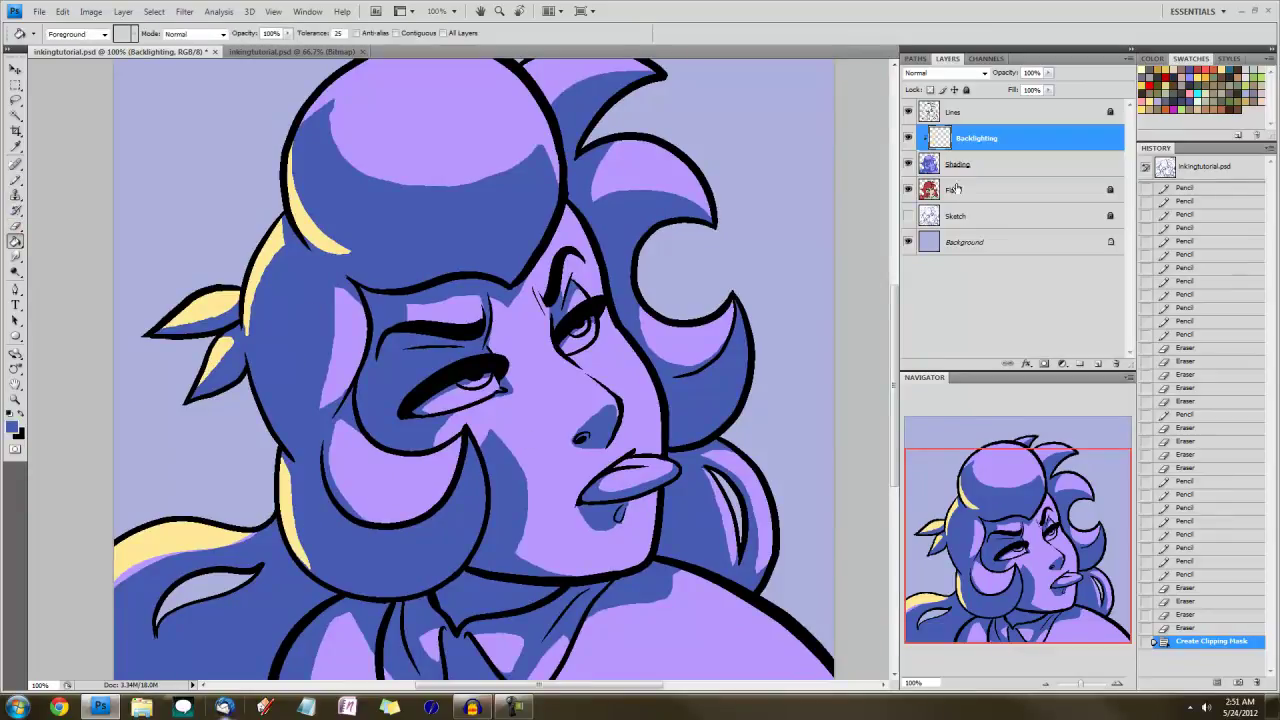
click(958, 166)
click(420, 33)
click(150, 548)
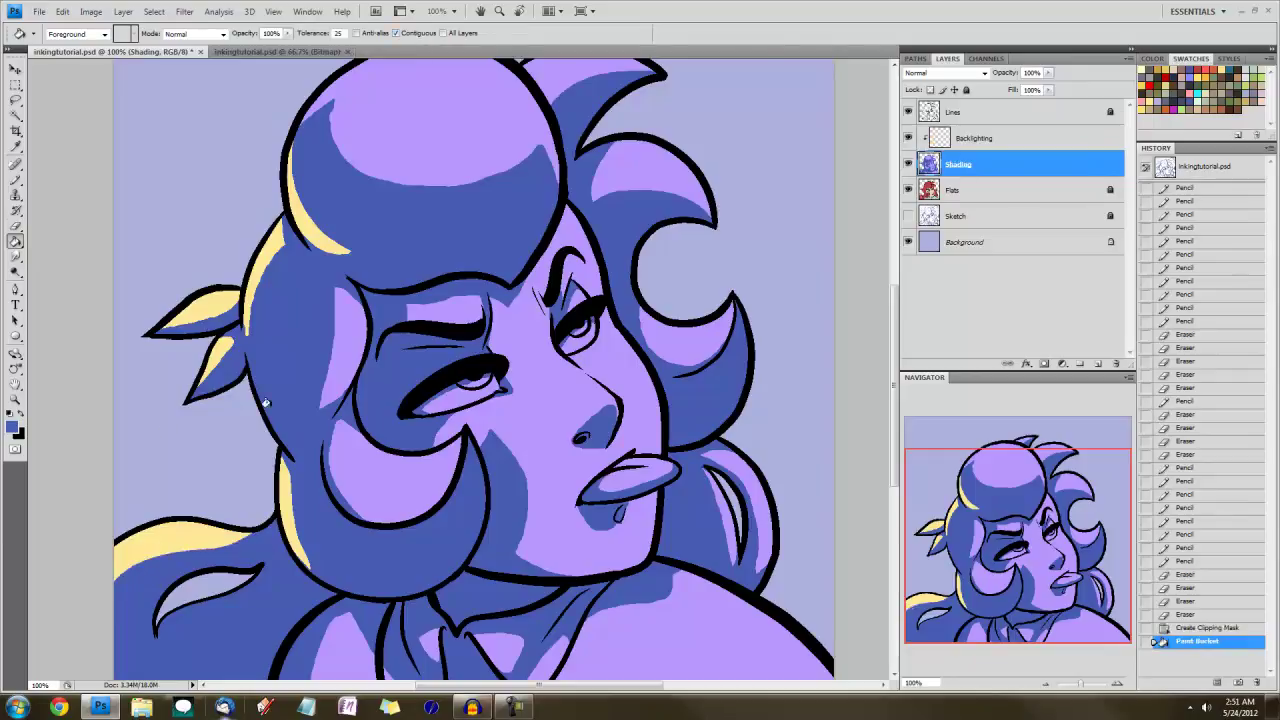
Release the Backlighting layer's clipping mask and clip the layer to Shading again
click(964, 144)
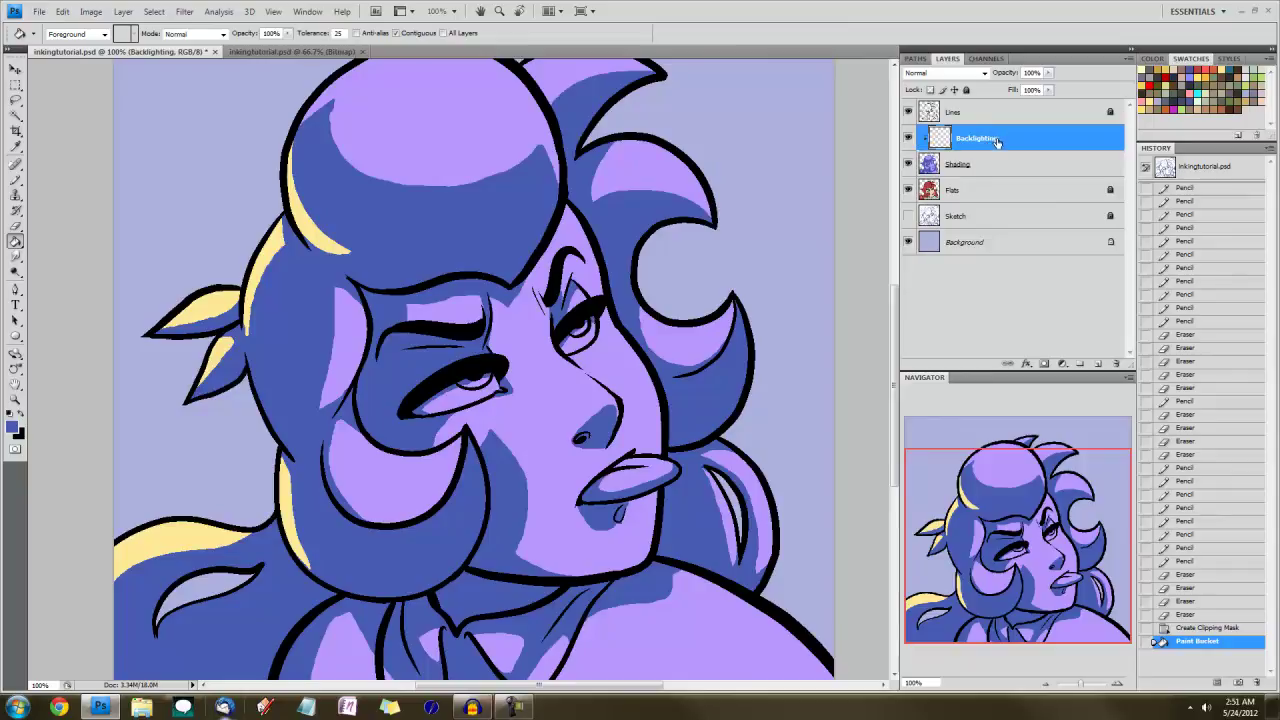
right_click(990, 140)
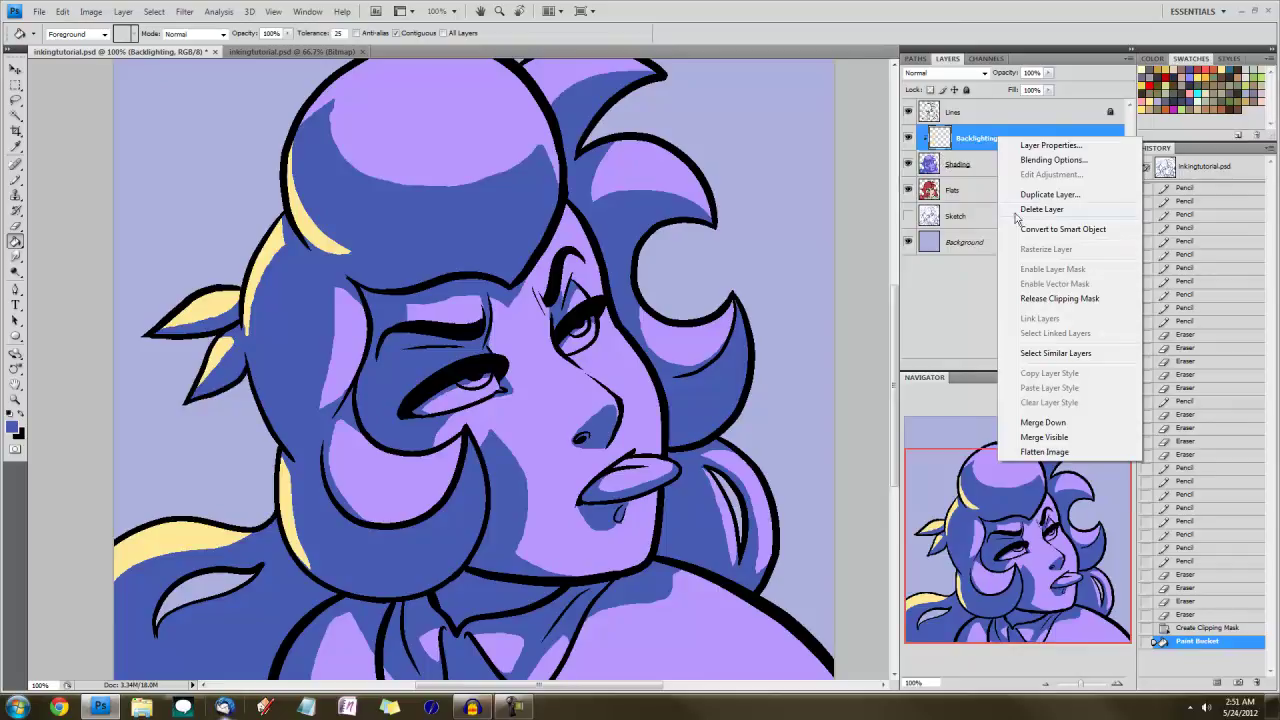
click(1060, 299)
right_click(1014, 135)
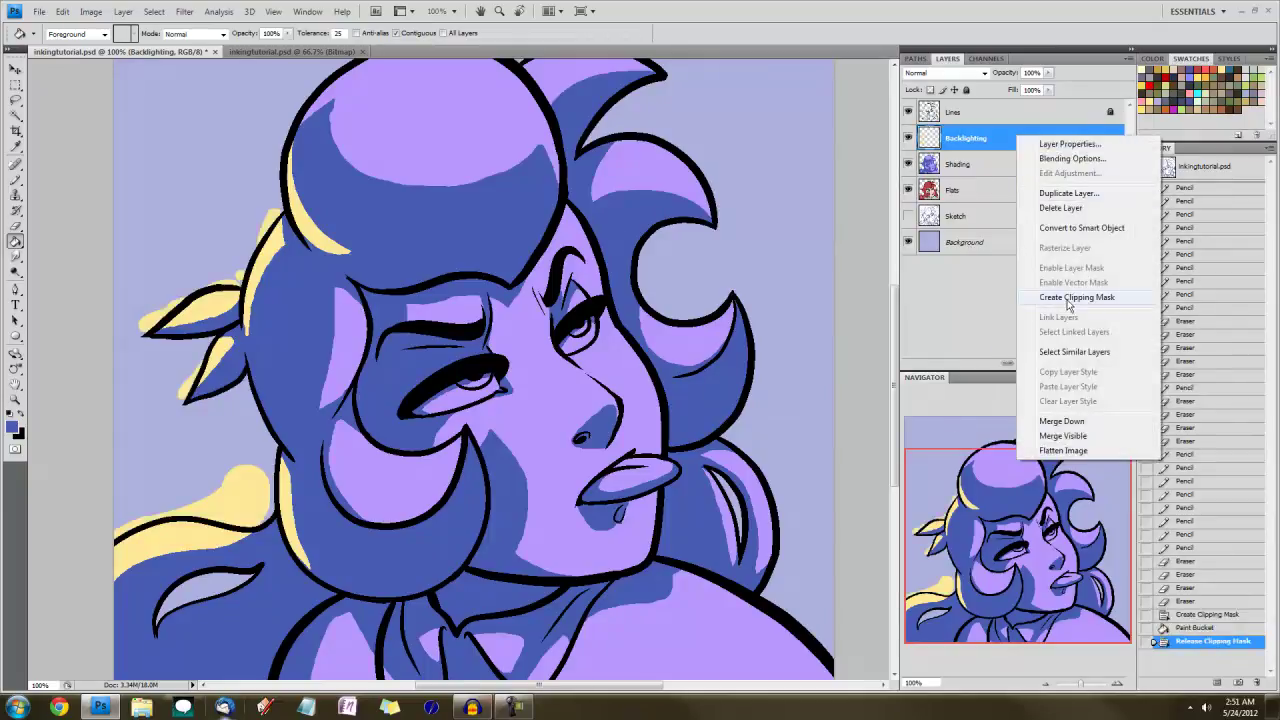
click(1072, 298)
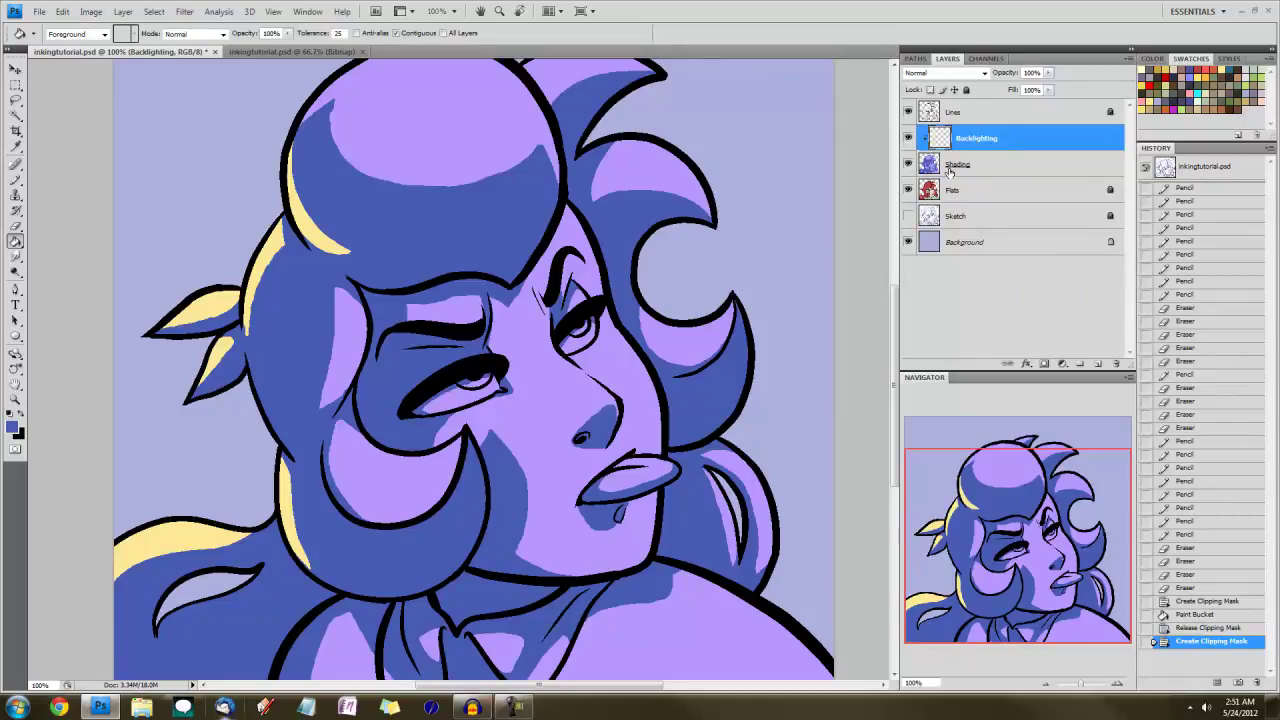
Set the Backlighting layer's blend mode to Overlay and the Shading layer's to Multiply
click(908, 138)
click(908, 138)
click(935, 73)
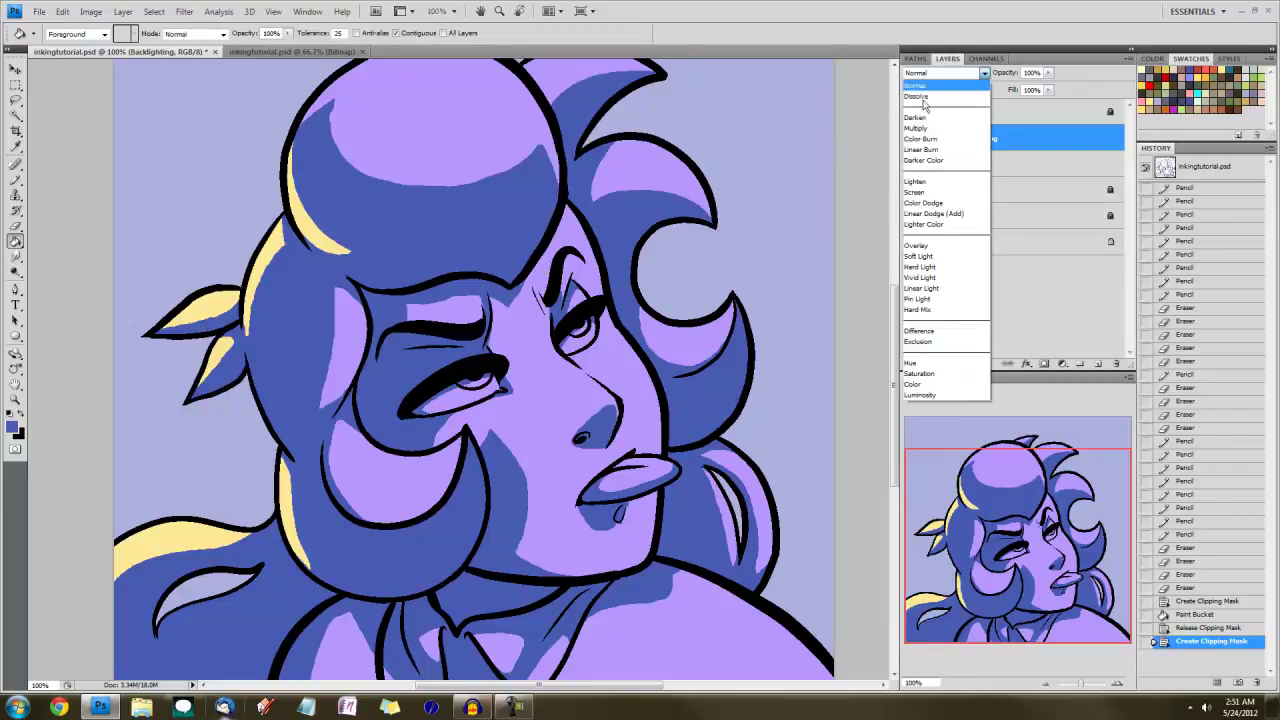
click(945, 243)
click(980, 166)
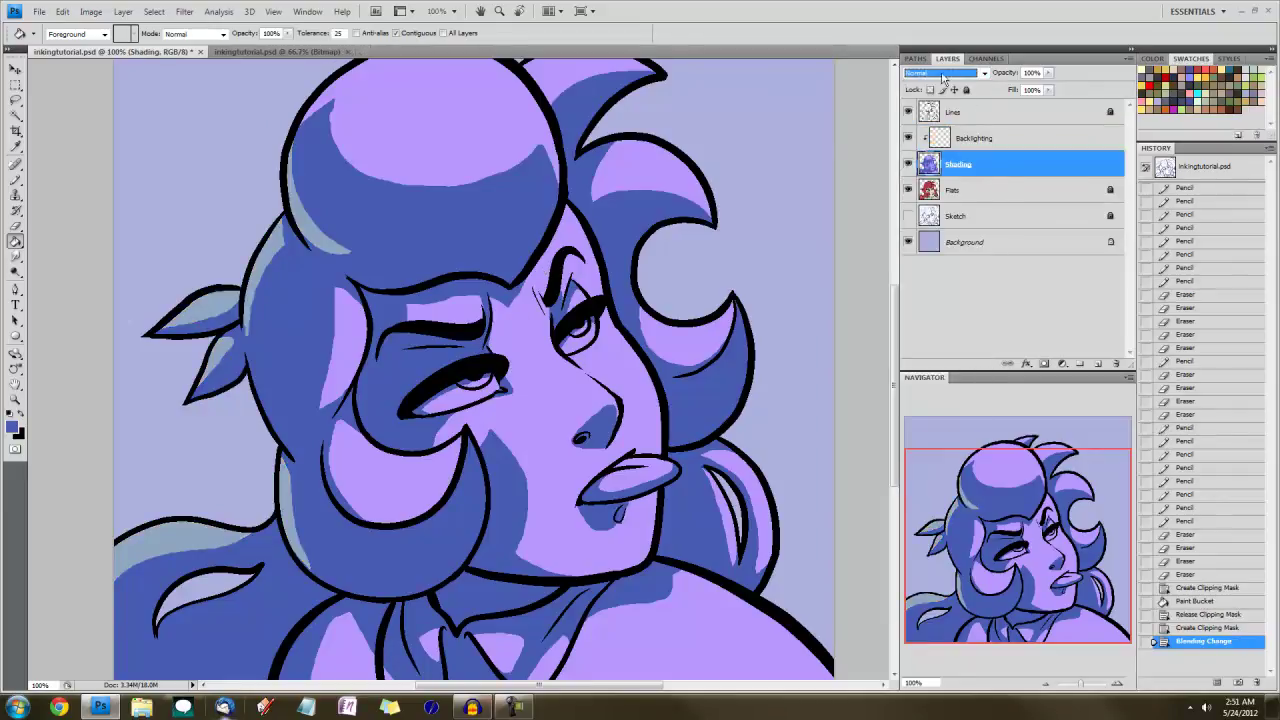
click(940, 73)
click(937, 127)
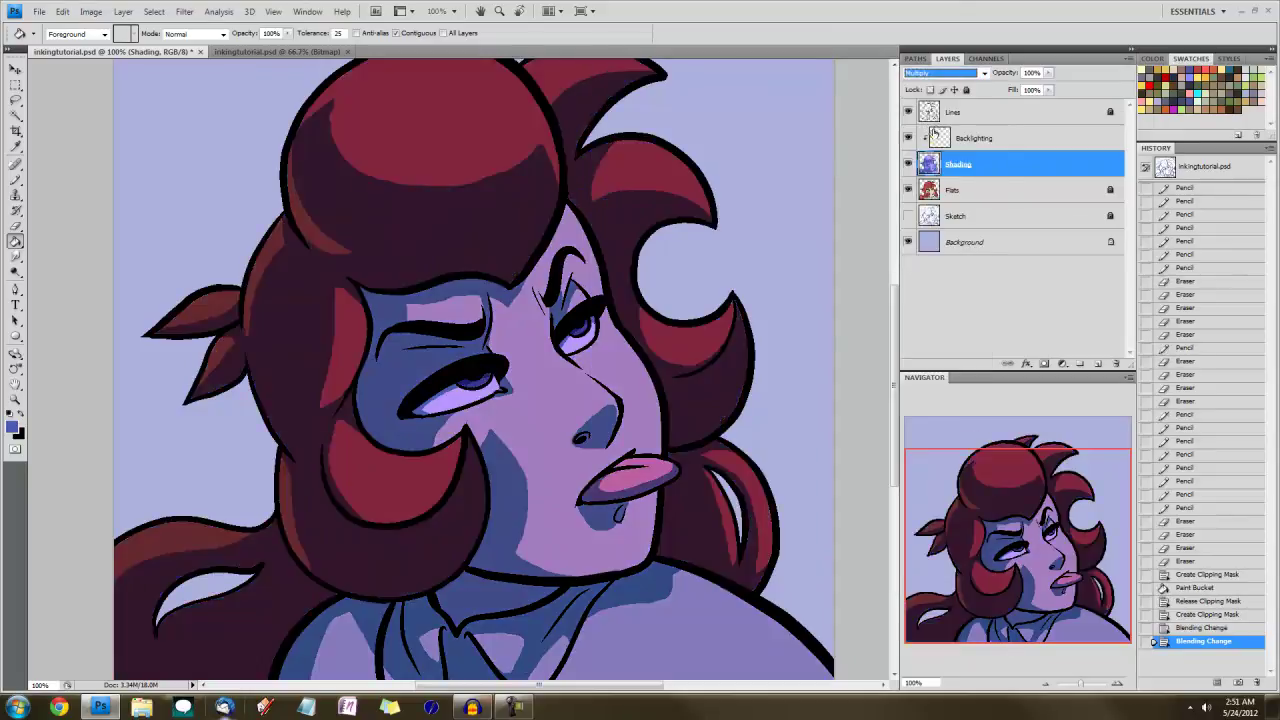
Release the Backlighting layer from its clipping mask, keeping its Overlay blend mode
click(1001, 147)
right_click(995, 136)
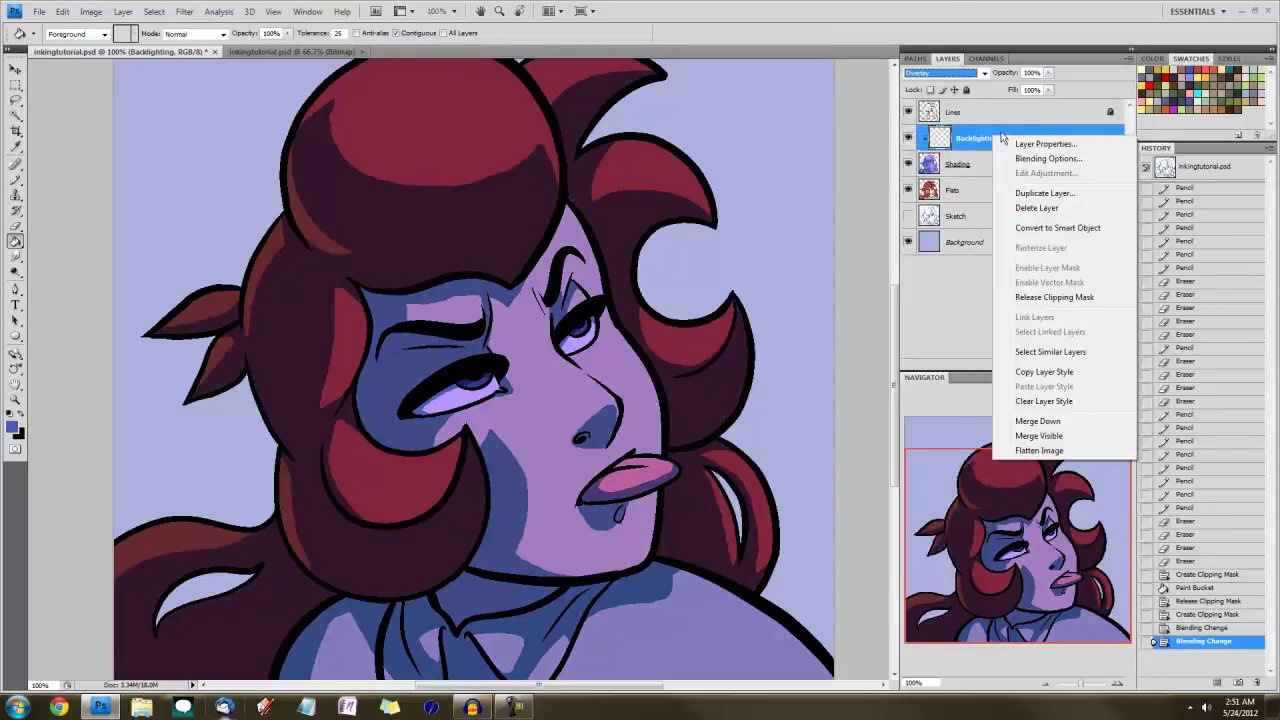
click(1069, 297)
click(937, 74)
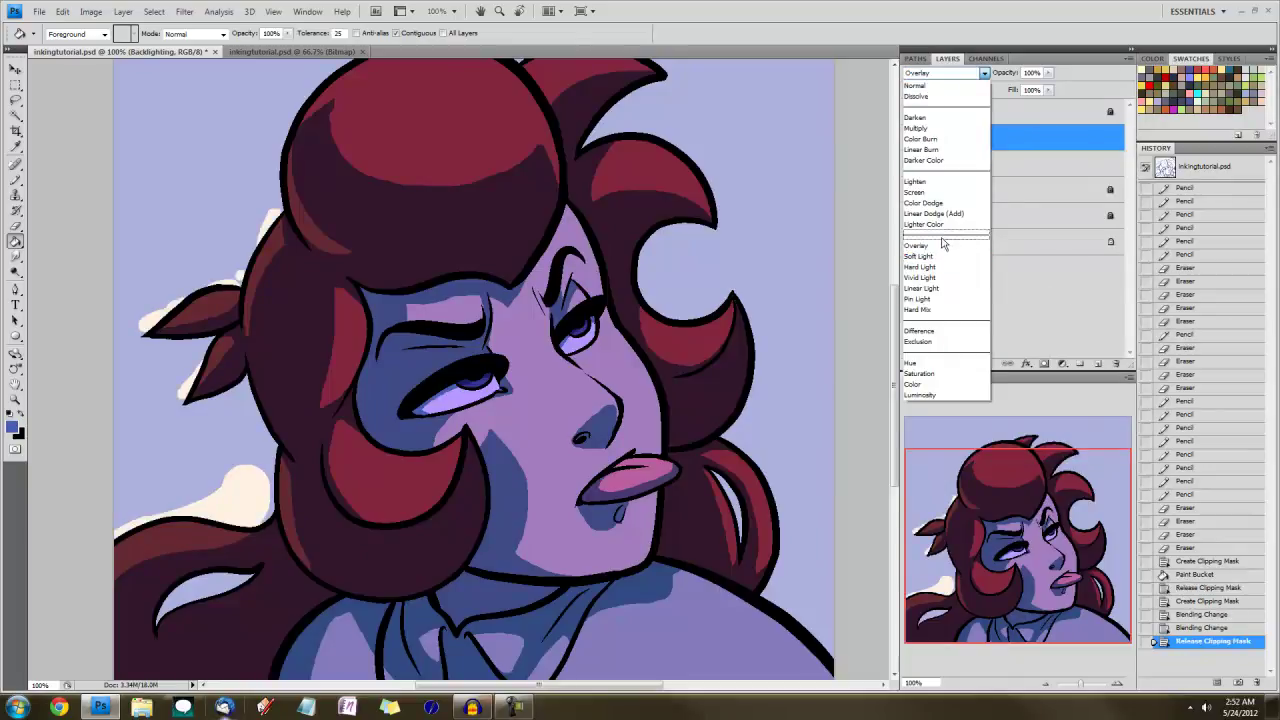
click(1024, 143)
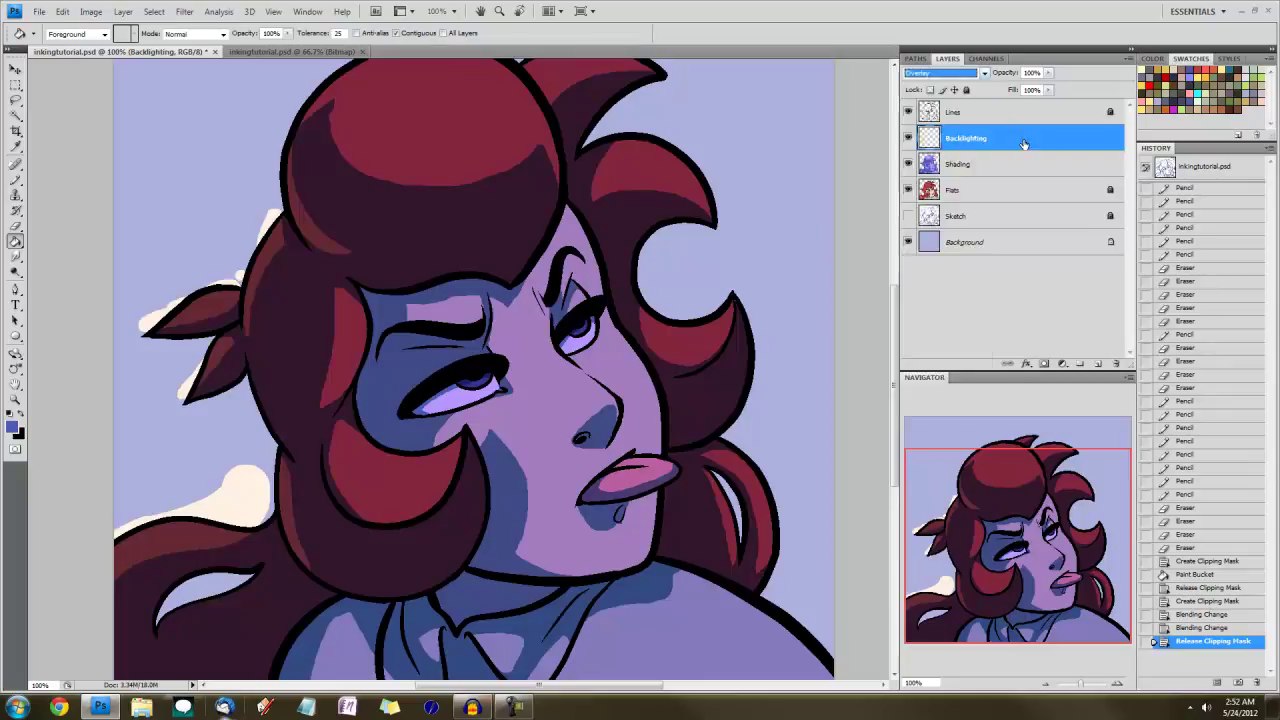
Select the area around the figure from the Shading layer with the Magic Wand, clear it on the Backlighting layer and deselect
click(978, 160)
click(980, 142)
key(w)
click(999, 165)
click(737, 194)
click(975, 140)
key(Delete)
key(ctrl+d)
Merge the Backlighting layer down into the Shading layer, keeping the Multiply blend mode
key(ctrl+e)
click(945, 73)
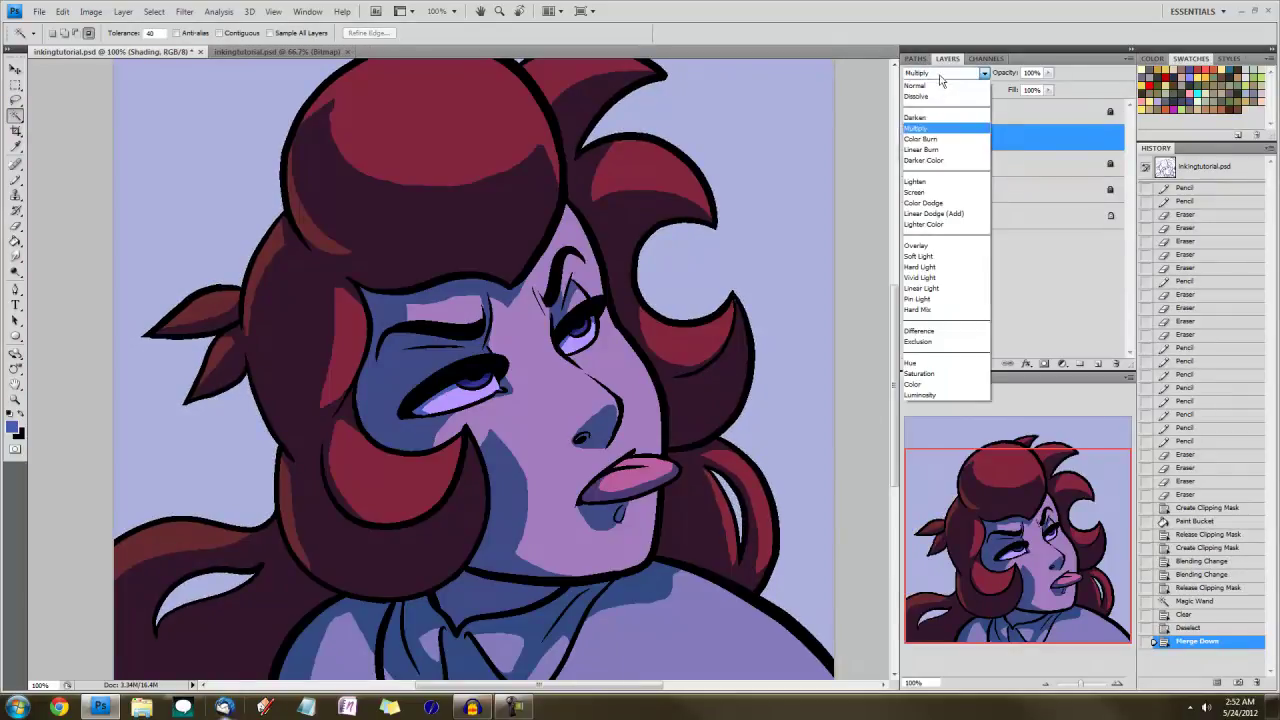
click(1038, 148)
drag(1038, 531, 1062, 578)
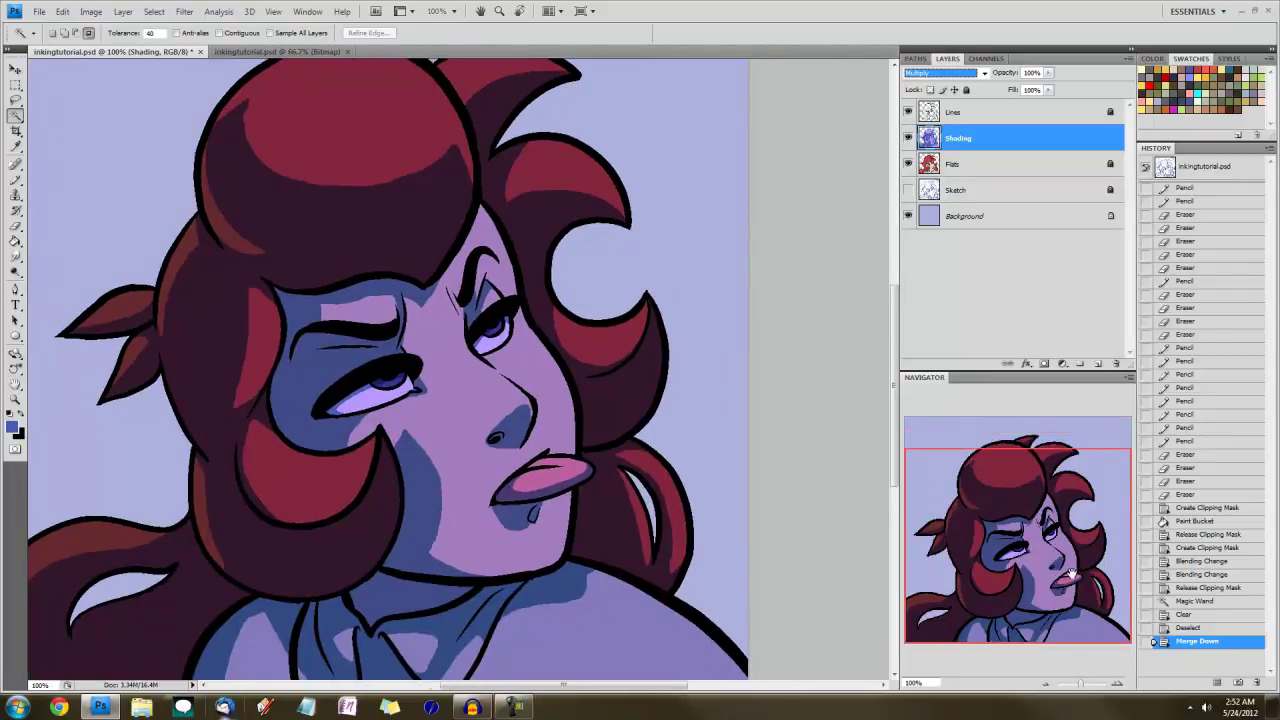
drag(1073, 572, 1030, 568)
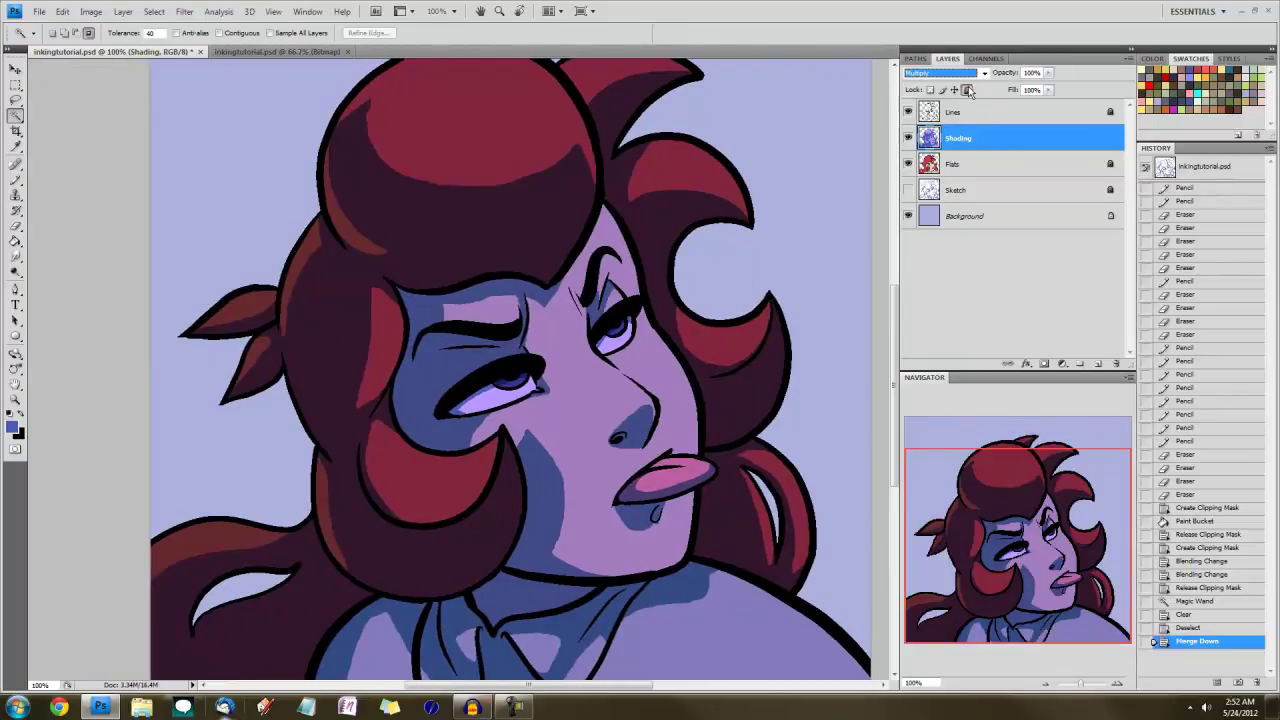
Lock the Shading layer and add a new layer above the Lines layer
click(972, 110)
click(1097, 368)
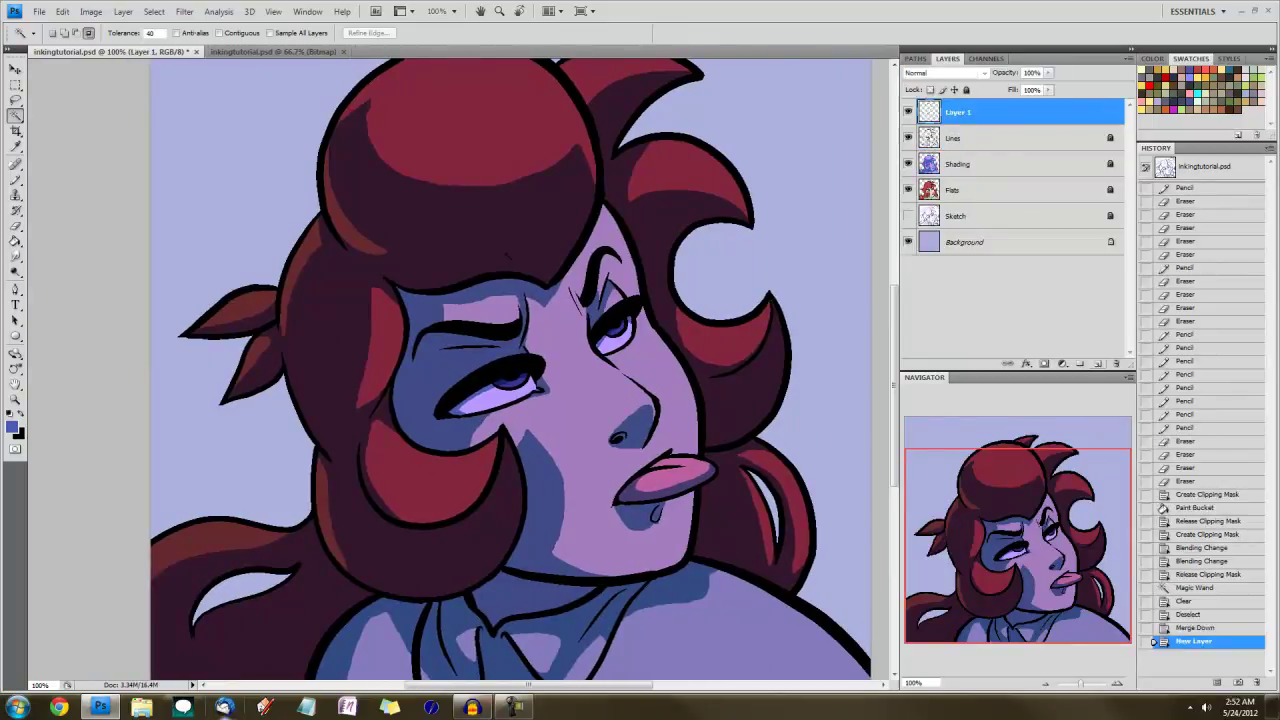
Set up a fine Pencil tip in the light purple sampled from the white of the eye, working on the eyes at 300%
click(18, 182)
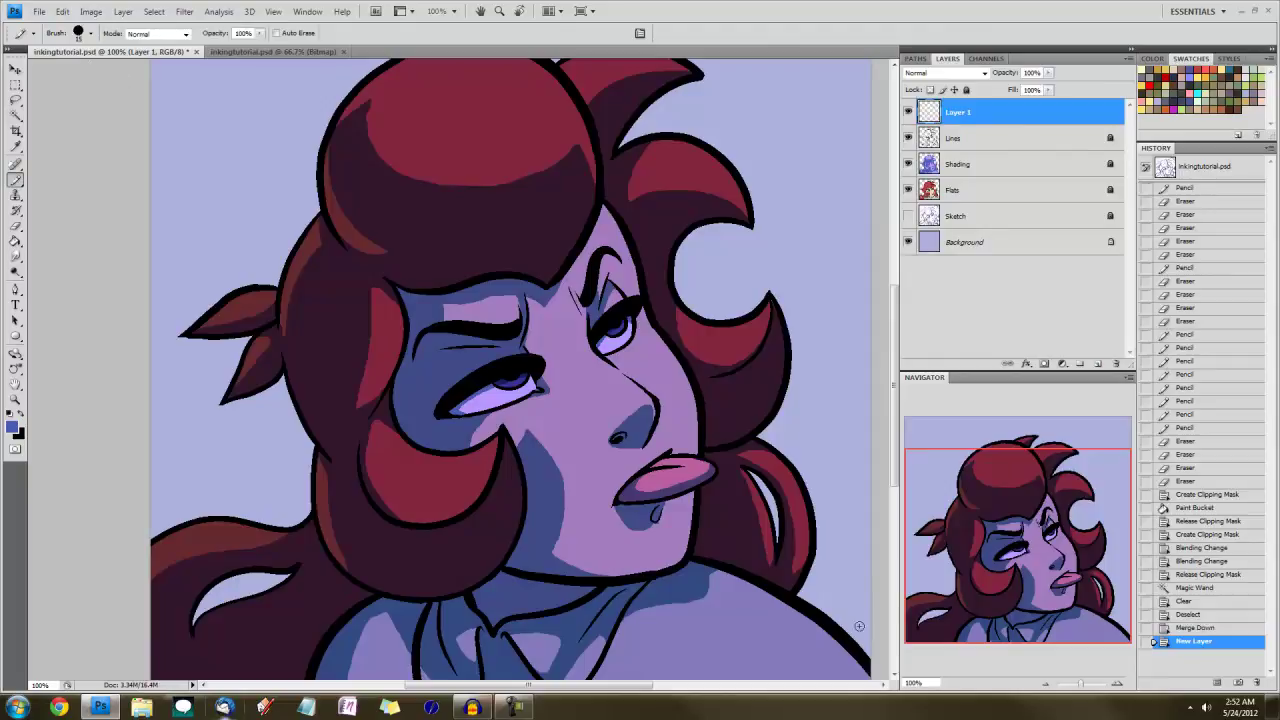
click(922, 682)
key(BackSpace)
text(300)
key(Return)
alt+click(540, 464)
key(bracketleft)
key(bracketleft)
key(bracketleft)
key(bracketleft)
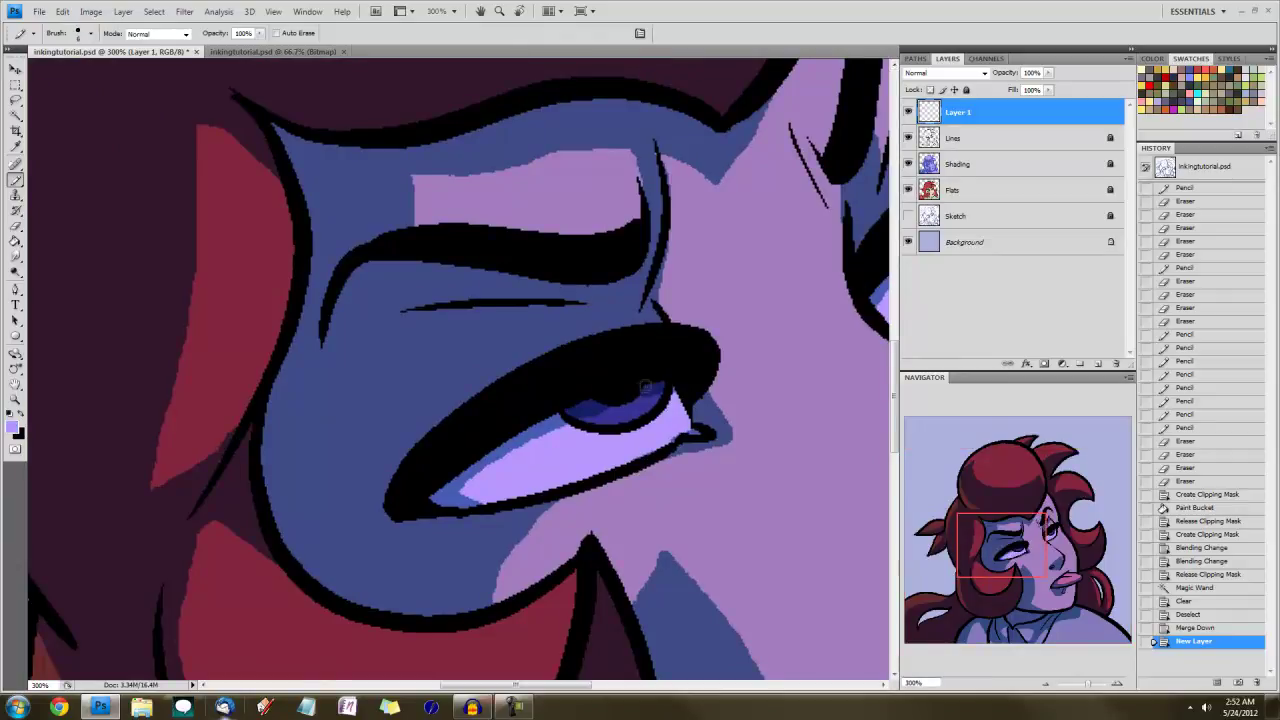
drag(993, 552, 1023, 550)
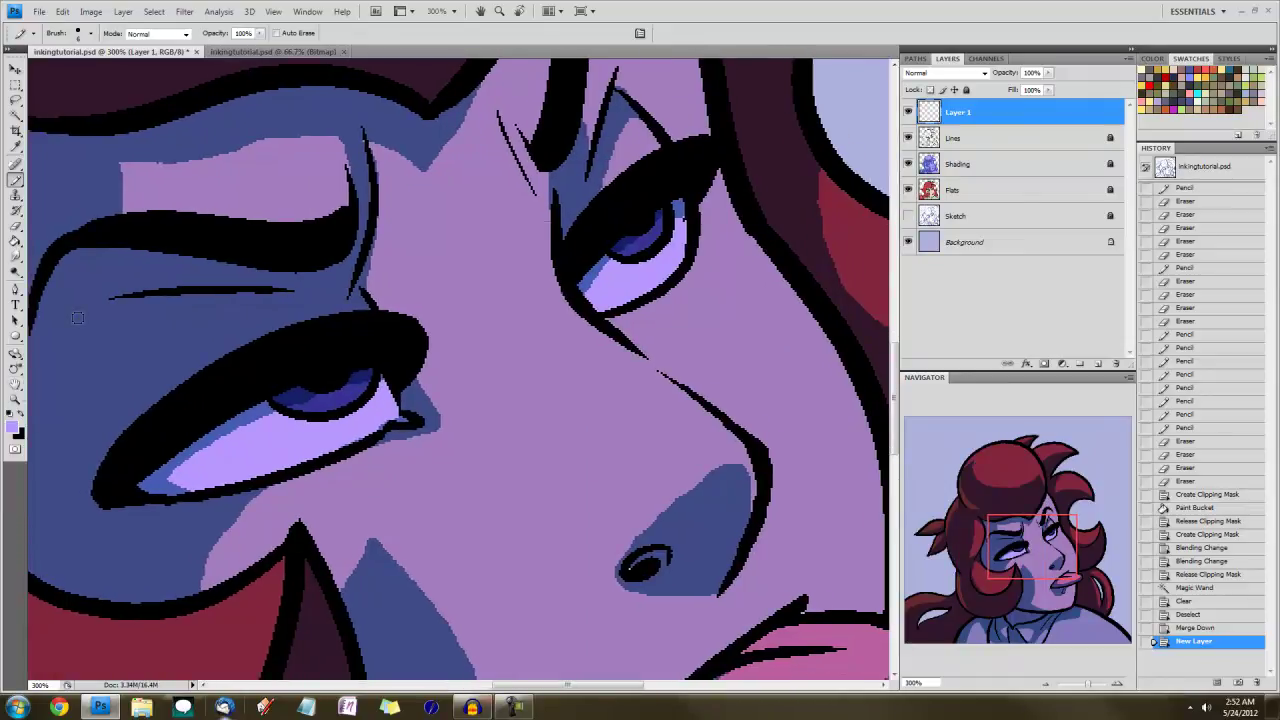
Try a white Pencil highlight in the iris of the larger, nearer eye and undo it
click(20, 415)
click(12, 427)
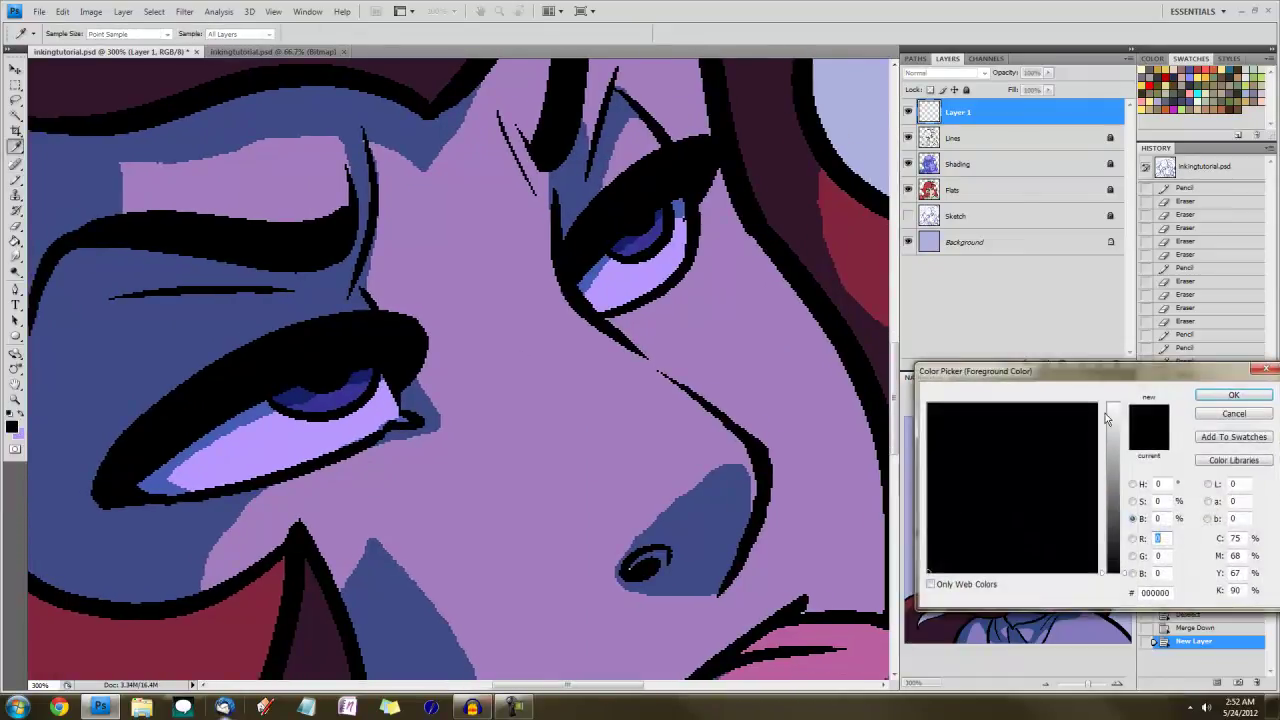
drag(1110, 412, 1118, 389)
click(1233, 394)
mouse_move(384, 389)
mouse_down()
mouse_move(349, 382)
mouse_move(380, 386)
mouse_up()
key(ctrl+z)
Paint small light purple highlights on the upper part of both irises with the Pencil
click(20, 415)
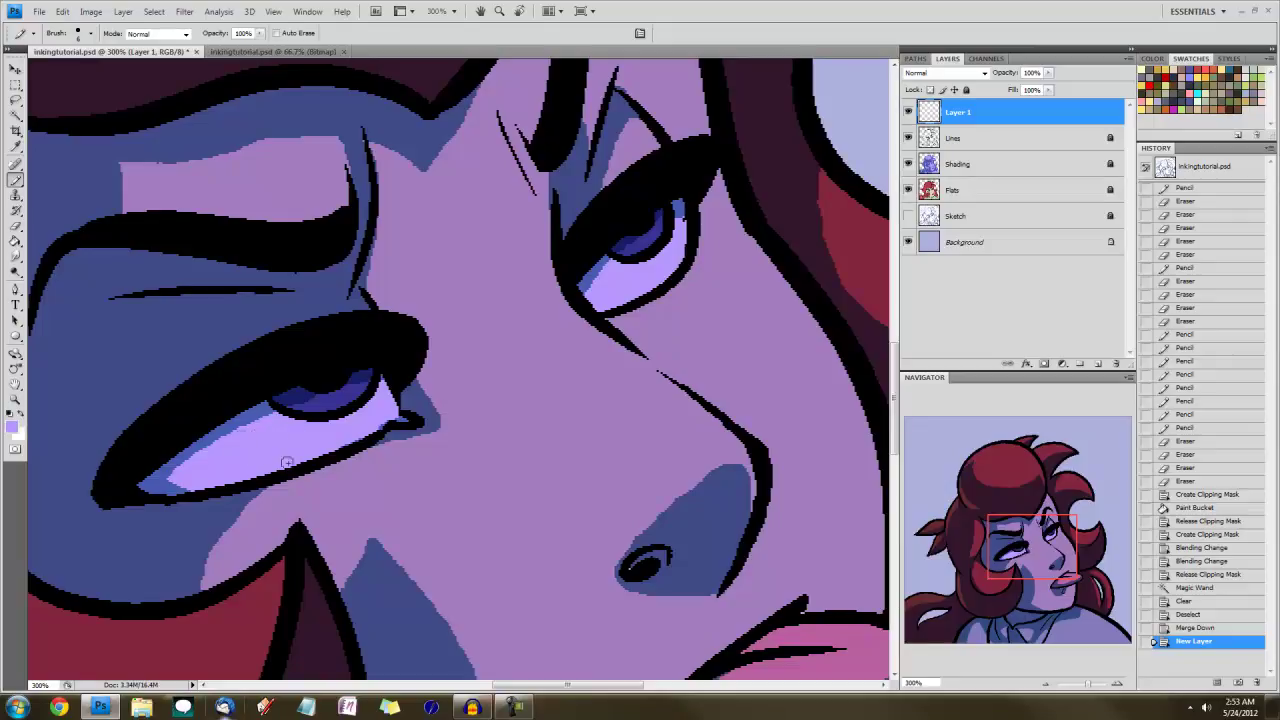
drag(342, 381, 370, 373)
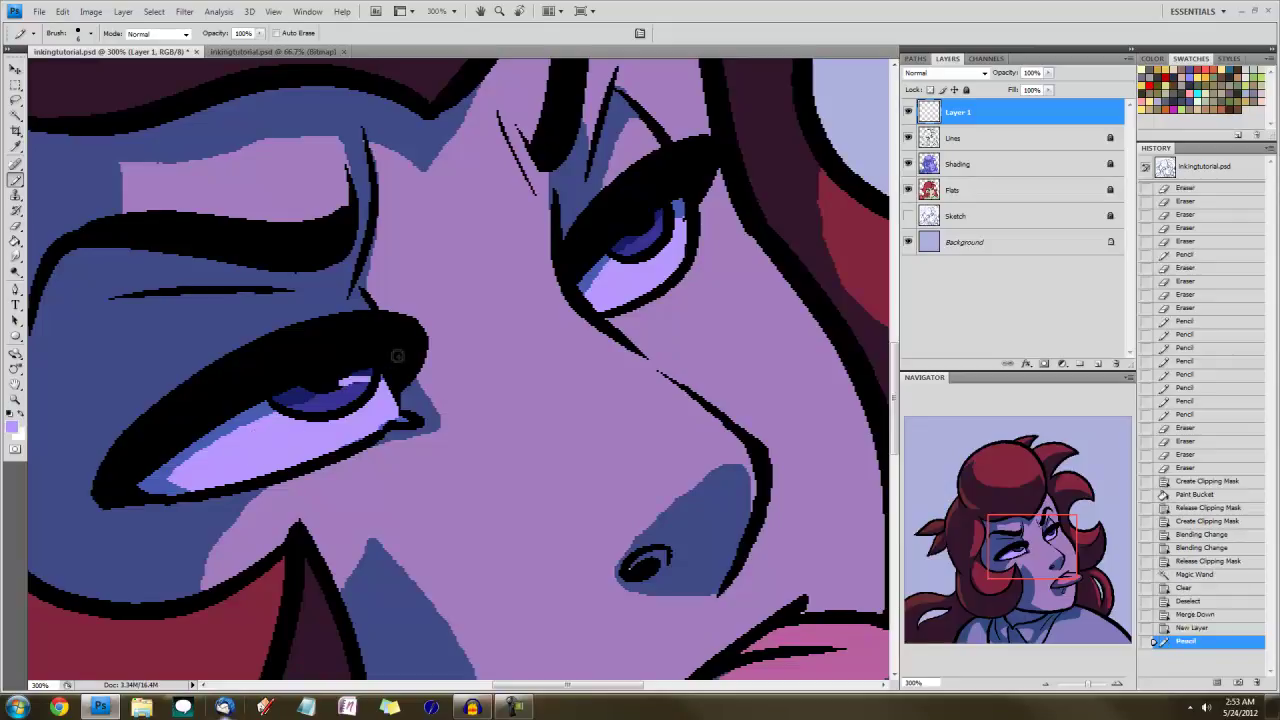
drag(660, 214, 642, 224)
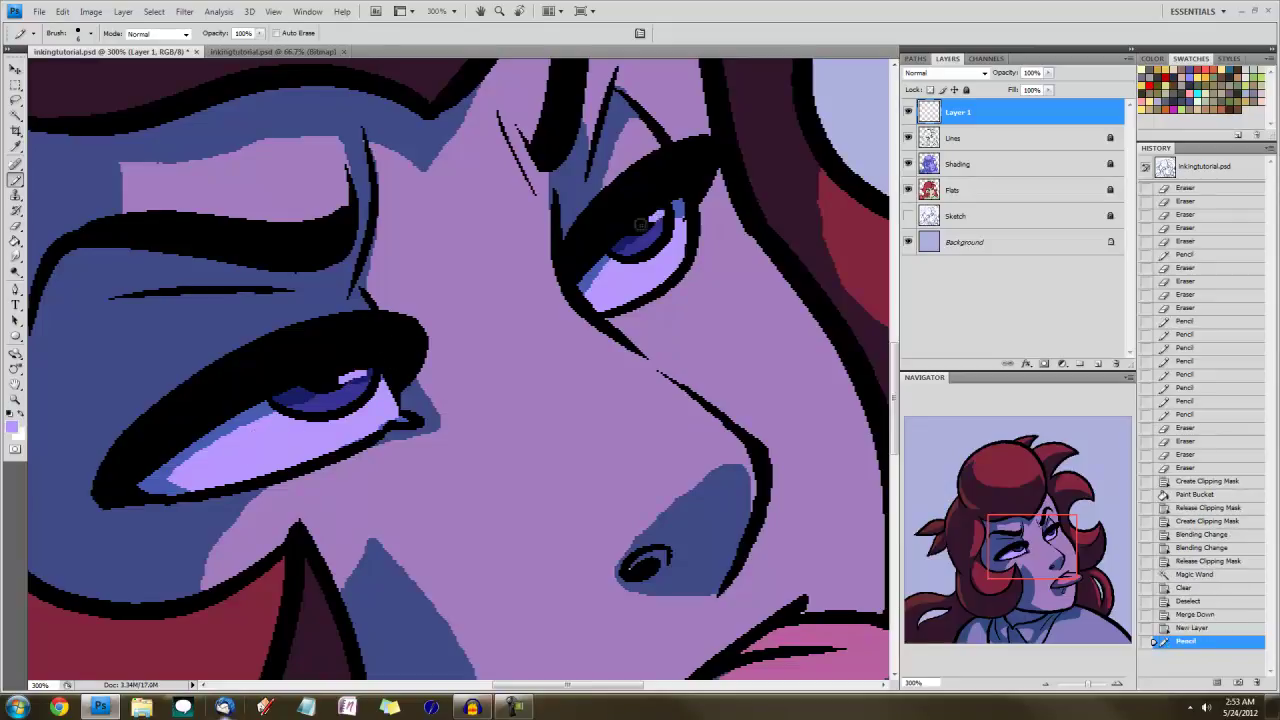
Add a small pale yellow glint to the lower part of each iris with the Pencil
click(1150, 97)
drag(299, 399, 313, 400)
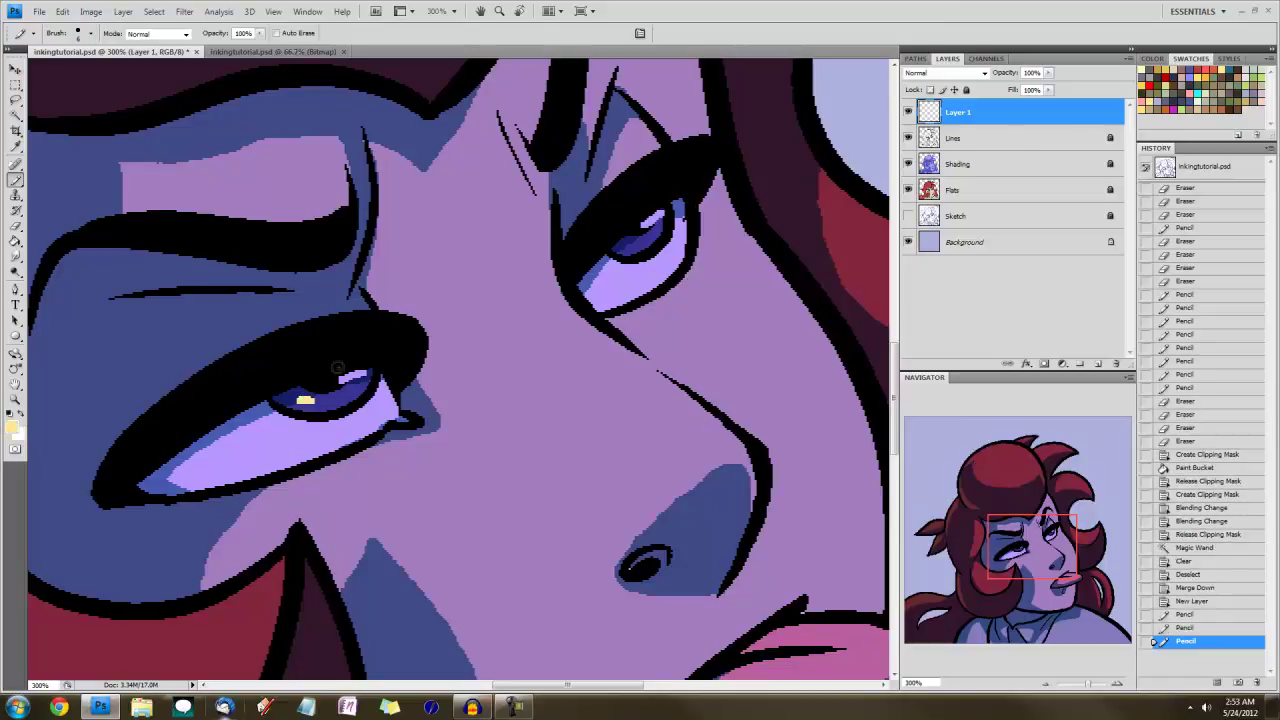
drag(628, 245, 640, 246)
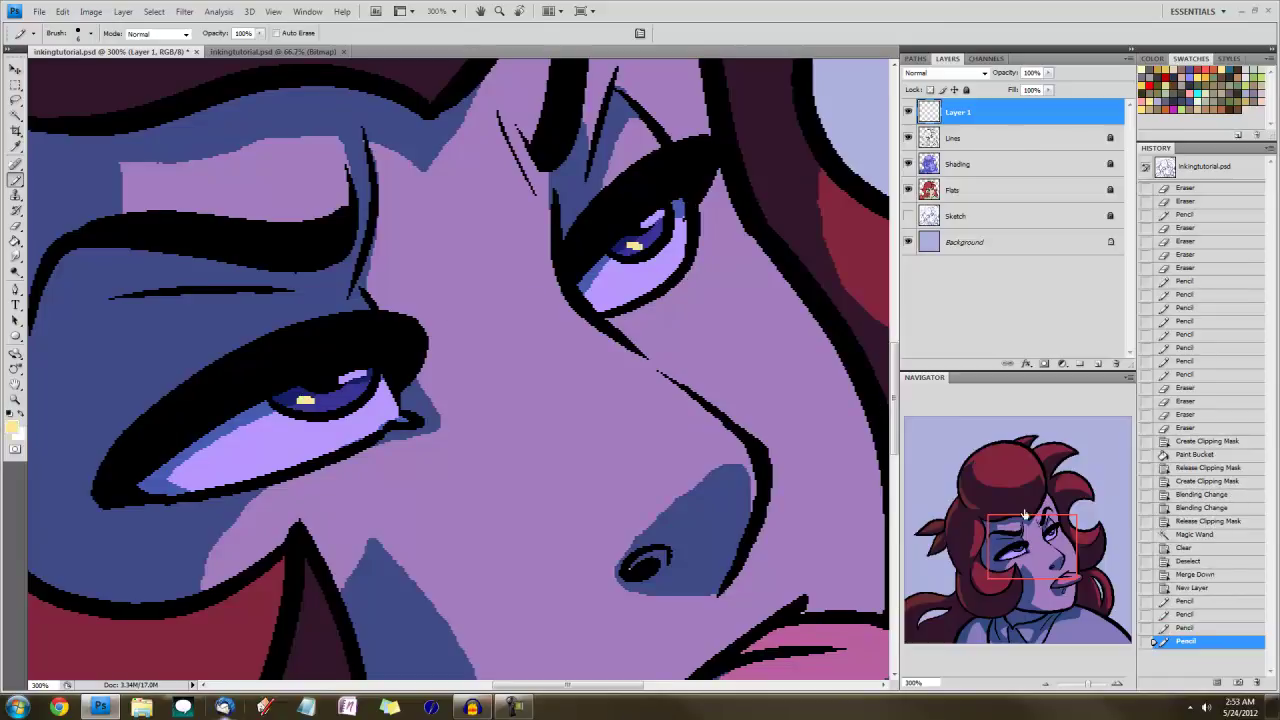
Sample the dark red of the rounded front hair and brighten the foreground color to c0365c
drag(1050, 560, 1020, 474)
alt+click(257, 335)
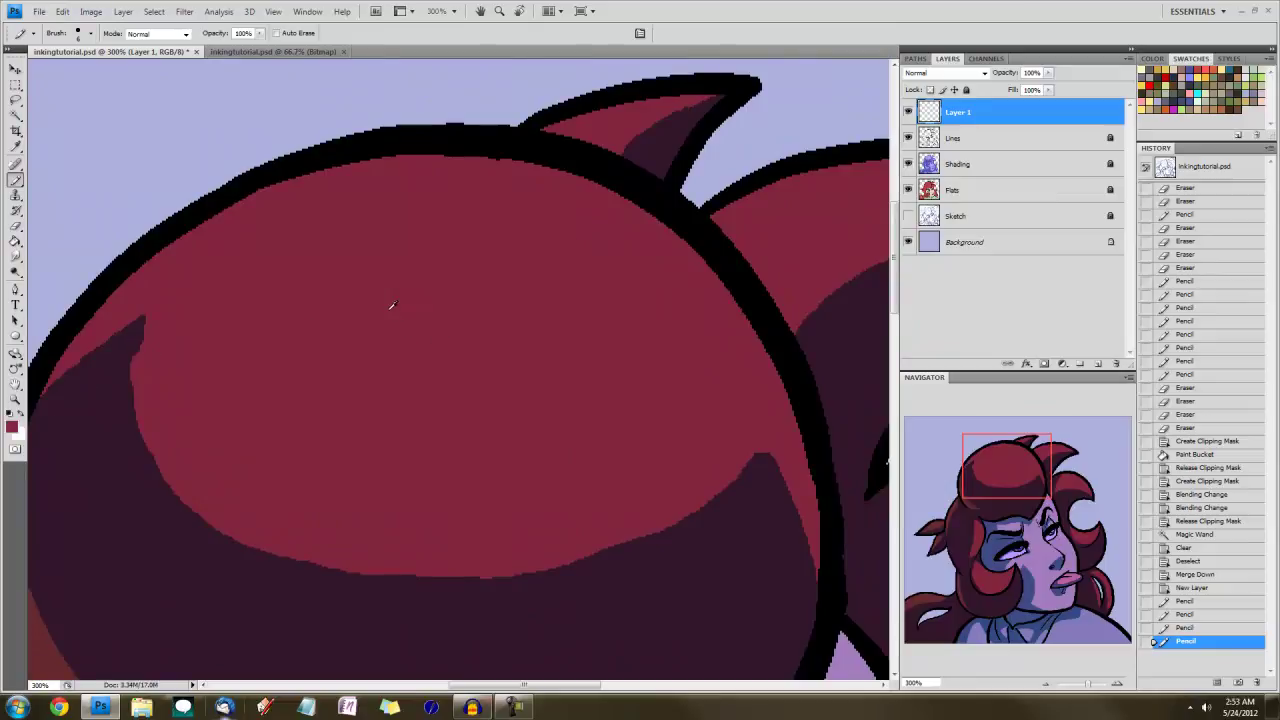
click(12, 427)
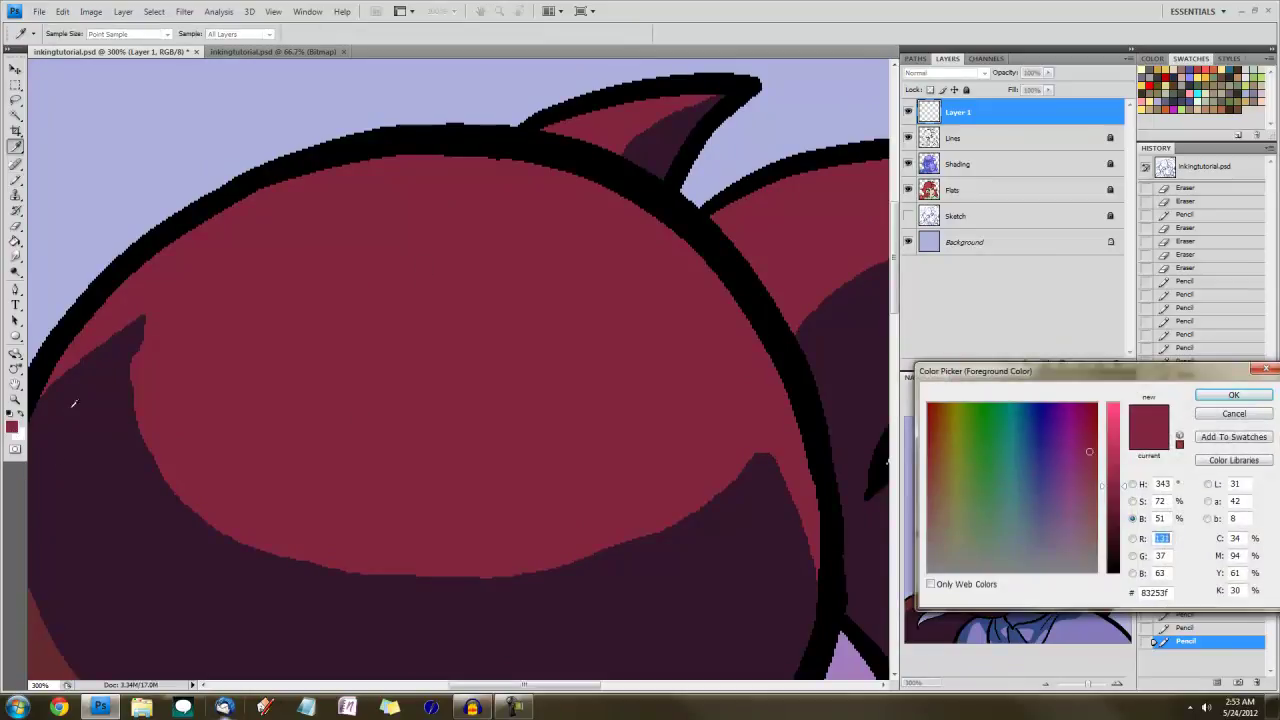
drag(1077, 374, 564, 314)
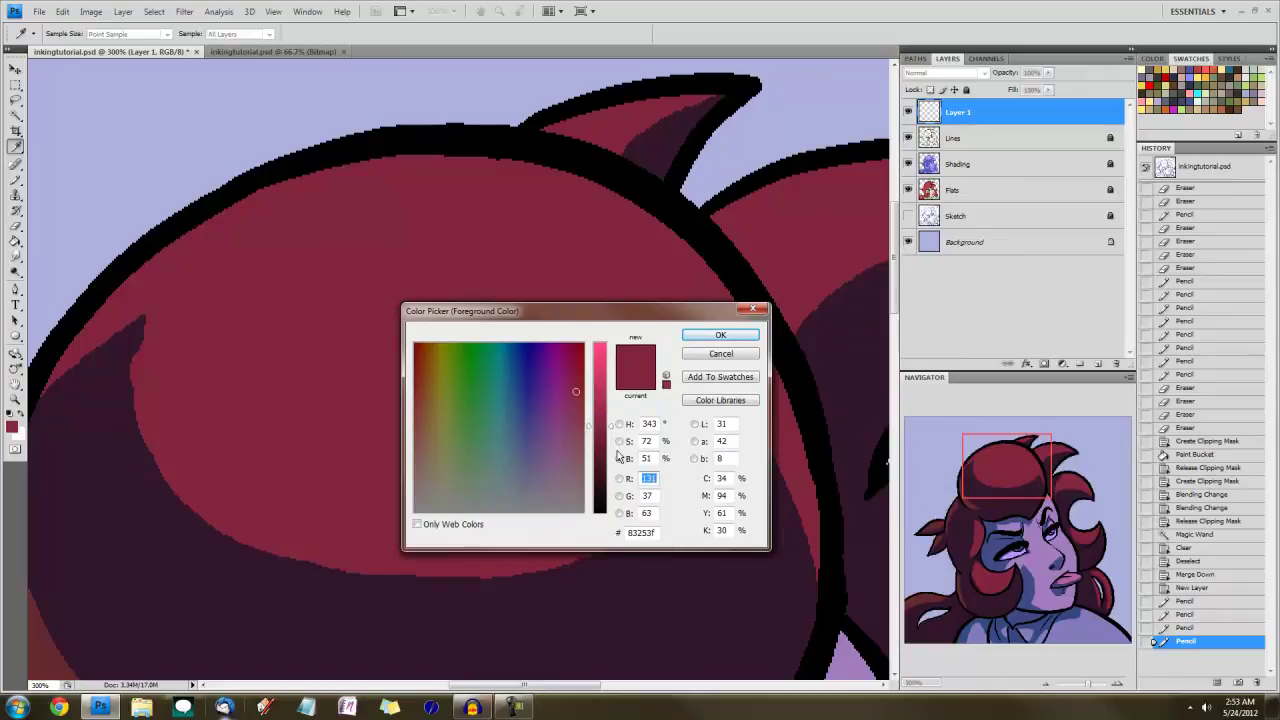
drag(612, 430, 632, 382)
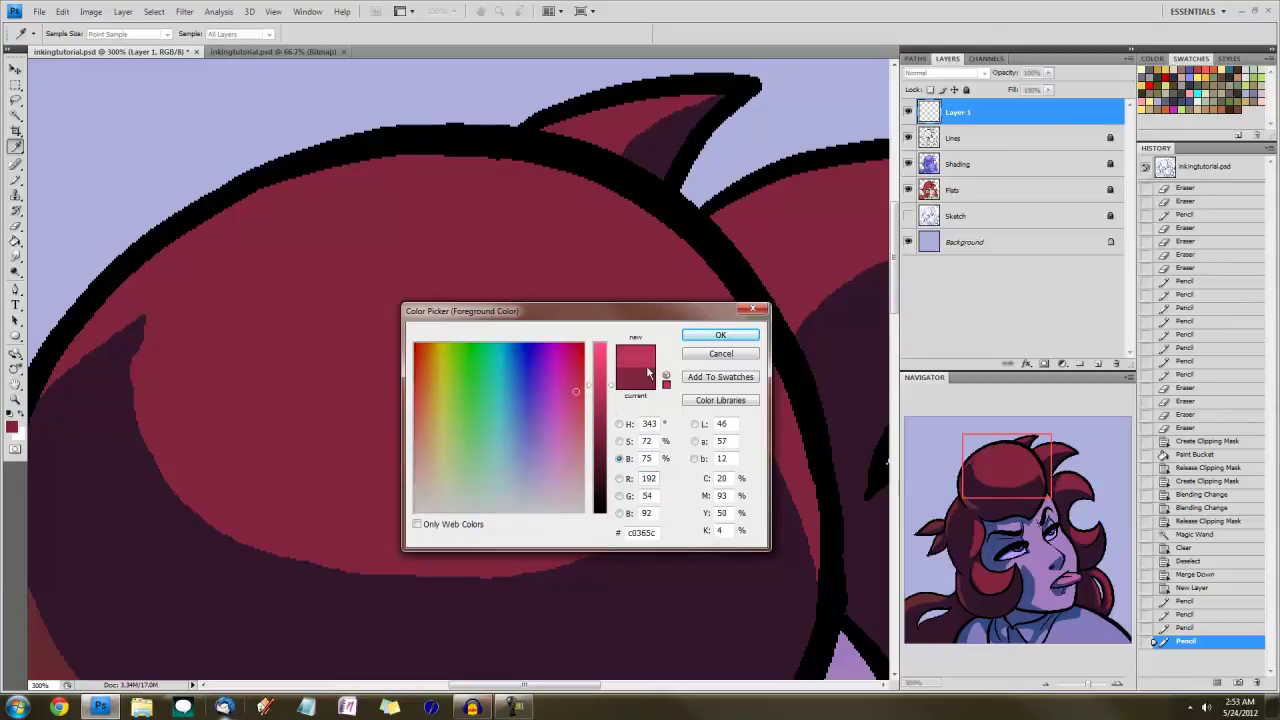
click(712, 335)
Outline a long S-shaped highlight with tapered ends across the lit area of the rounded front hair with the Pencil
mouse_move(180, 326)
mouse_down()
mouse_move(283, 497)
mouse_move(345, 382)
mouse_move(532, 255)
mouse_move(640, 255)
mouse_move(733, 323)
mouse_move(698, 296)
mouse_up()
mouse_move(612, 214)
mouse_down()
mouse_move(686, 276)
mouse_move(712, 320)
mouse_up()
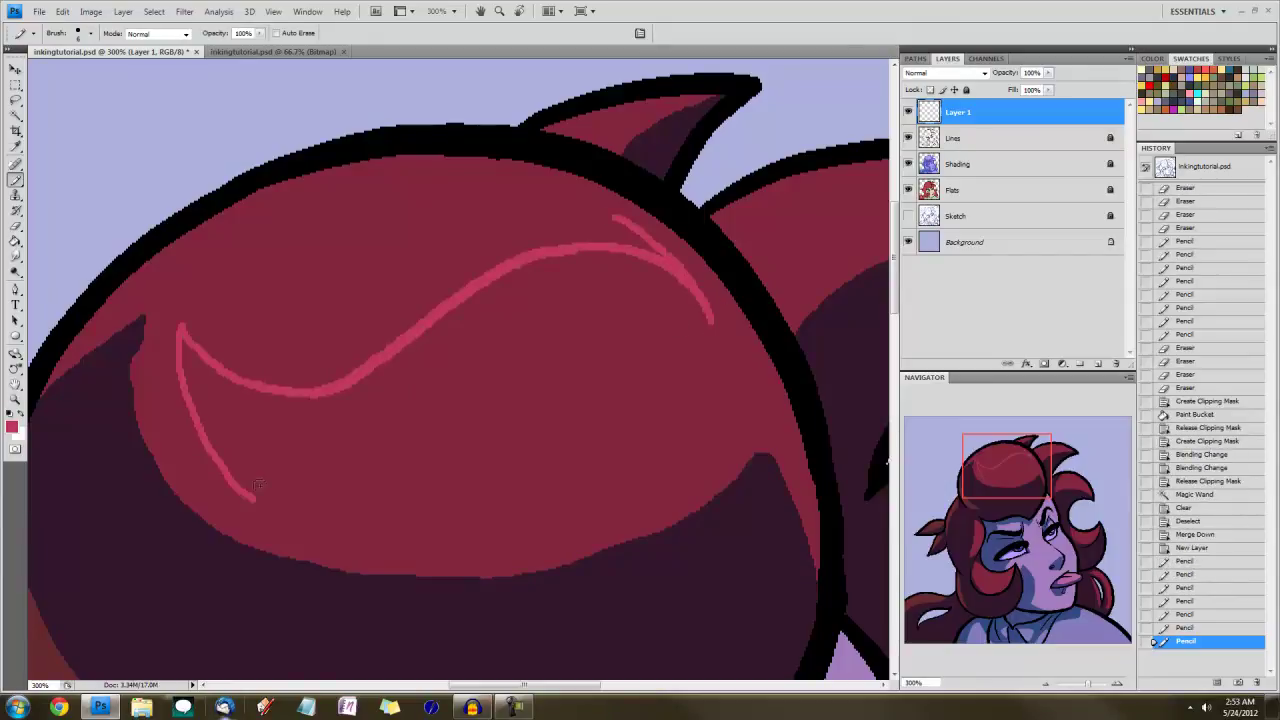
mouse_move(246, 476)
mouse_down()
mouse_move(266, 436)
mouse_move(366, 432)
mouse_move(494, 398)
mouse_move(530, 366)
mouse_up()
key(ctrl+z)
mouse_move(251, 498)
mouse_down()
mouse_move(242, 466)
mouse_move(301, 417)
mouse_move(513, 370)
mouse_move(598, 311)
mouse_move(665, 303)
mouse_move(735, 345)
mouse_up()
drag(704, 302, 735, 347)
key(ctrl+z)
mouse_move(698, 286)
mouse_down()
mouse_move(736, 349)
mouse_move(722, 328)
mouse_up()
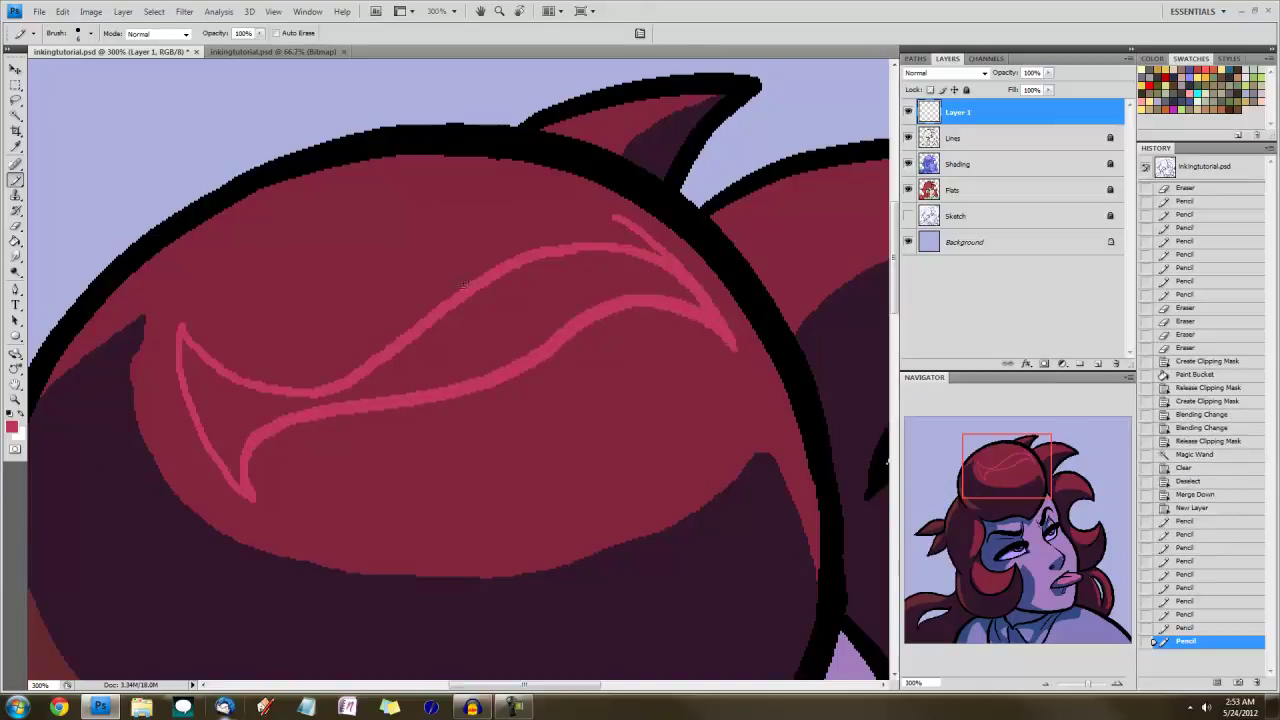
Fill the outlined highlight on the rounded front hair with the Paint Bucket and touch up its tip with the Pencil
click(17, 242)
click(196, 392)
click(16, 180)
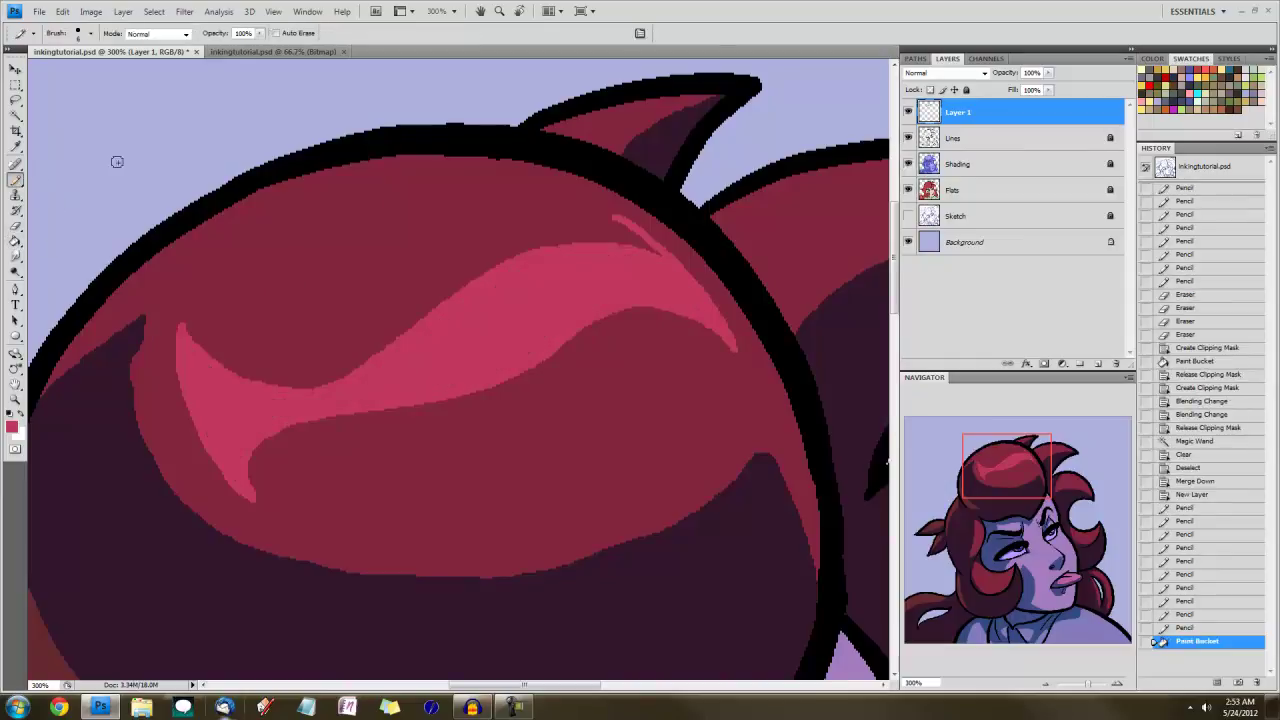
click(679, 279)
Outline a curved highlight on the lit part of the curl below the nearer eye and fill it with the Paint Bucket
mouse_move(1000, 462)
mouse_down()
mouse_move(1057, 510)
mouse_move(1023, 549)
mouse_move(1038, 579)
mouse_move(998, 554)
mouse_move(986, 590)
mouse_up()
mouse_move(256, 432)
mouse_down()
mouse_move(408, 522)
mouse_move(310, 458)
mouse_move(475, 384)
mouse_move(556, 366)
mouse_move(418, 505)
mouse_move(384, 520)
mouse_up()
click(15, 241)
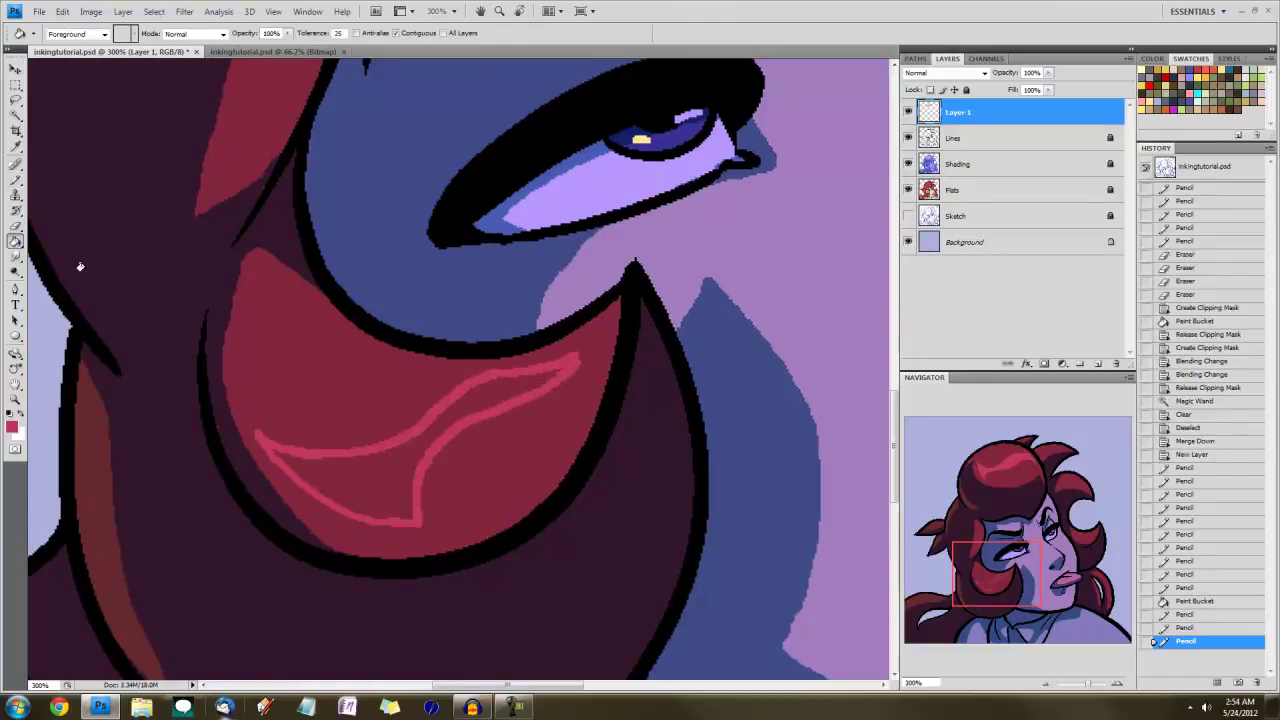
click(400, 474)
Outline a small zigzag highlight on the lit part of the curl behind the far cheek and fill it with the Paint Bucket
drag(1029, 577, 1103, 531)
click(15, 182)
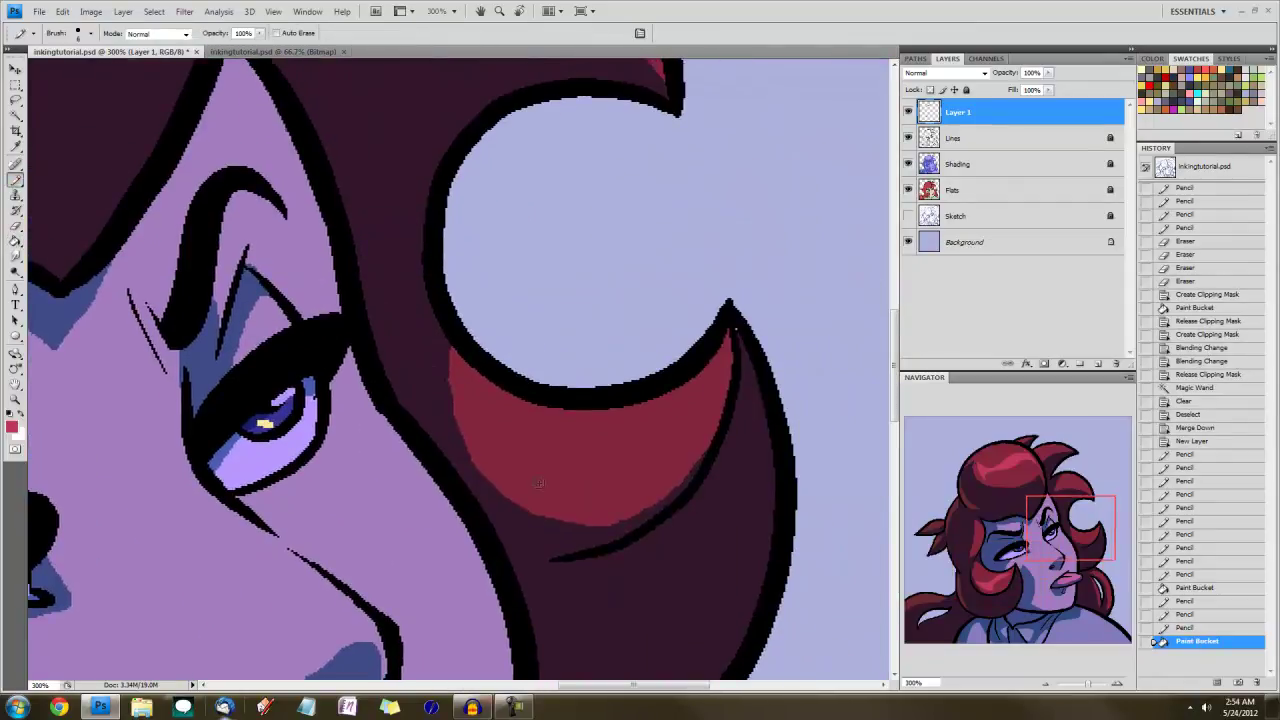
mouse_move(510, 484)
mouse_down()
mouse_move(599, 463)
mouse_move(574, 433)
mouse_move(693, 391)
mouse_move(615, 428)
mouse_move(621, 505)
mouse_up()
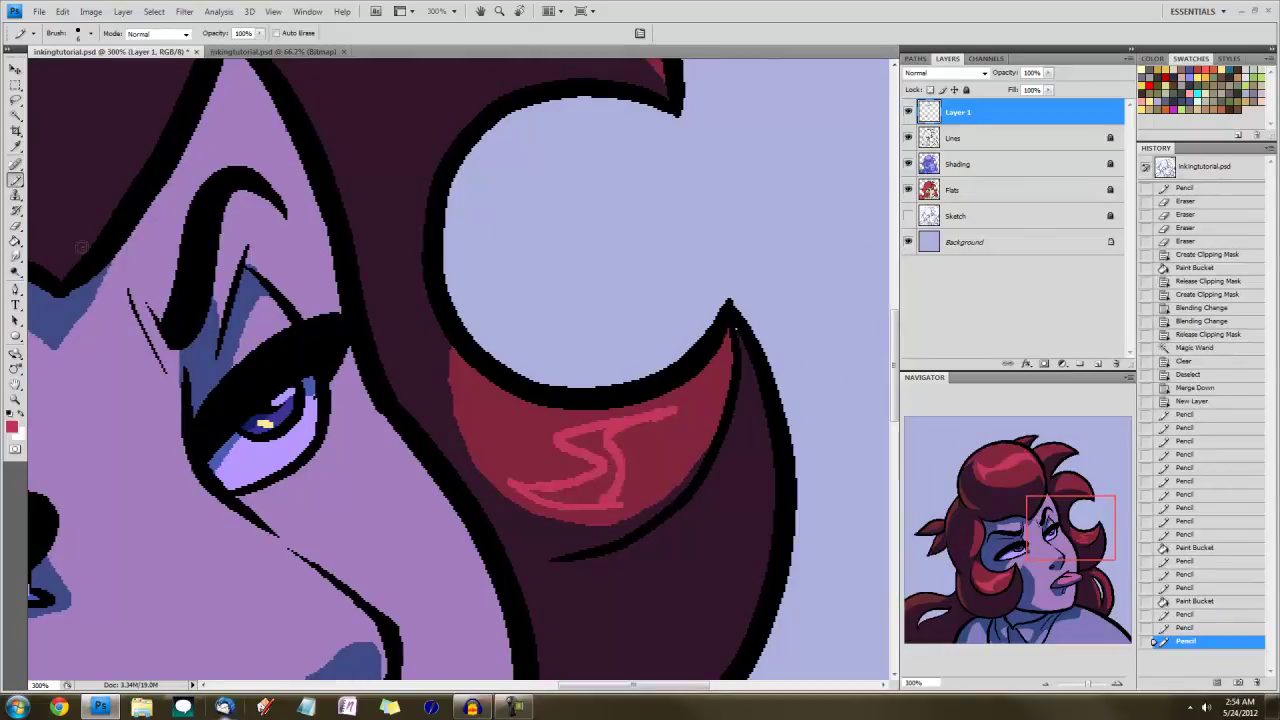
click(15, 242)
click(586, 438)
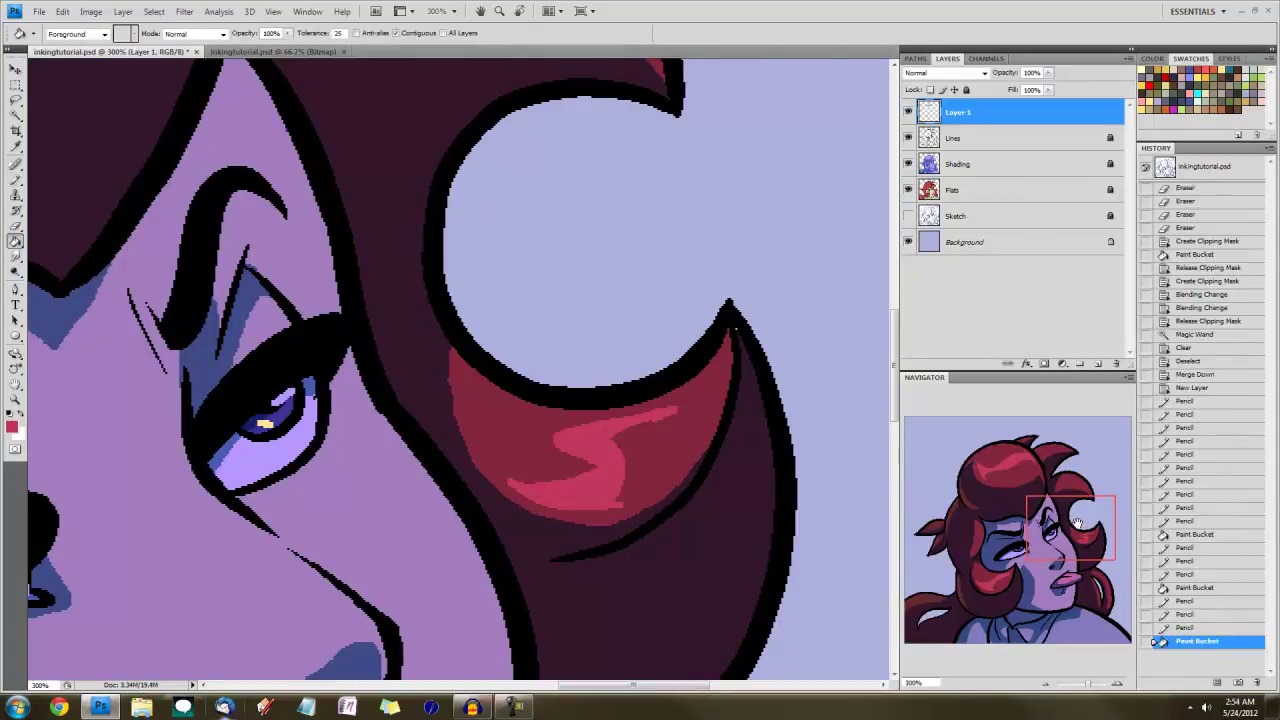
Check the hair highlights across the whole drawing at 25%, 50% and 100% zoom
drag(1074, 524, 1062, 500)
click(916, 683)
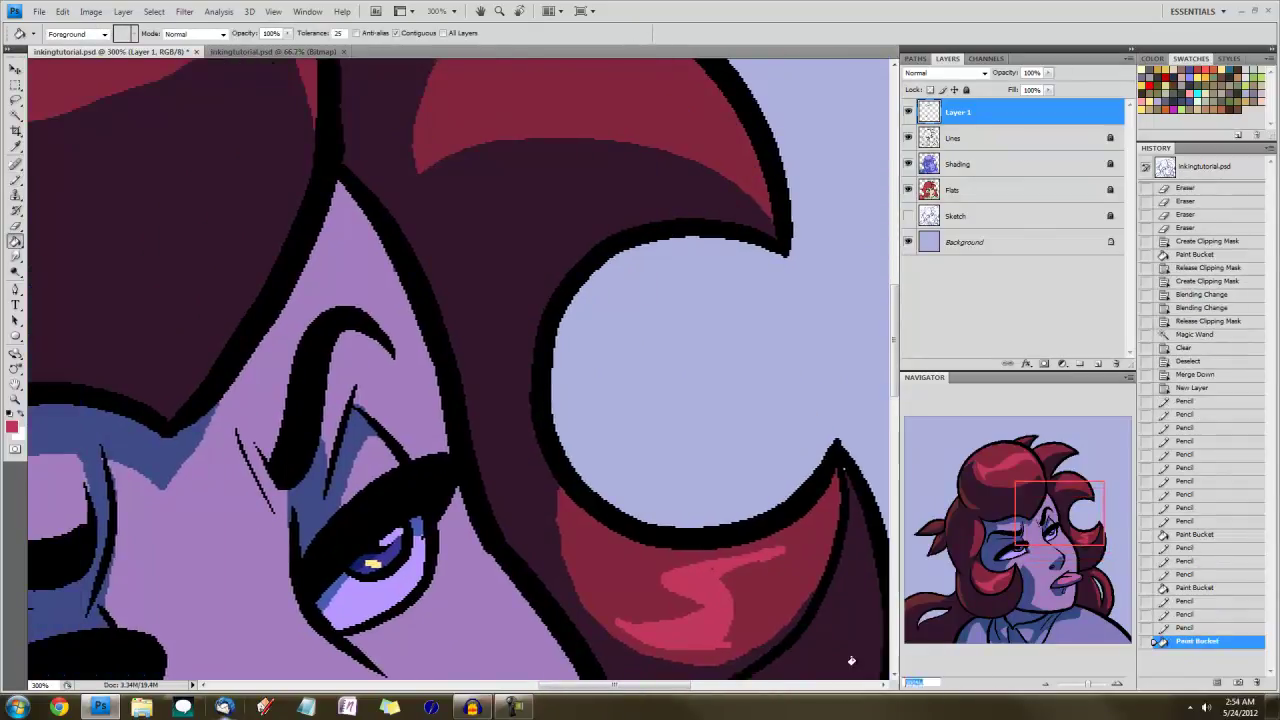
text(25)
key(Return)
click(907, 682)
text(50)
key(Return)
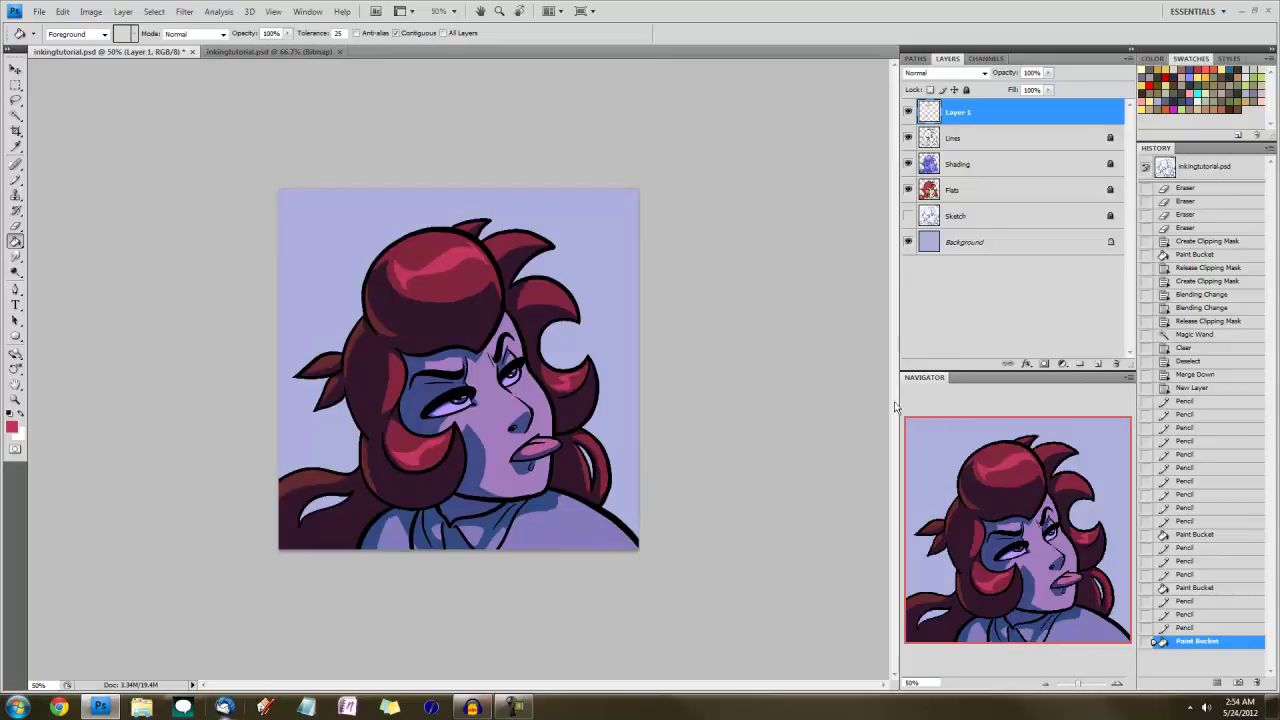
click(928, 683)
text(100)
key(Return)
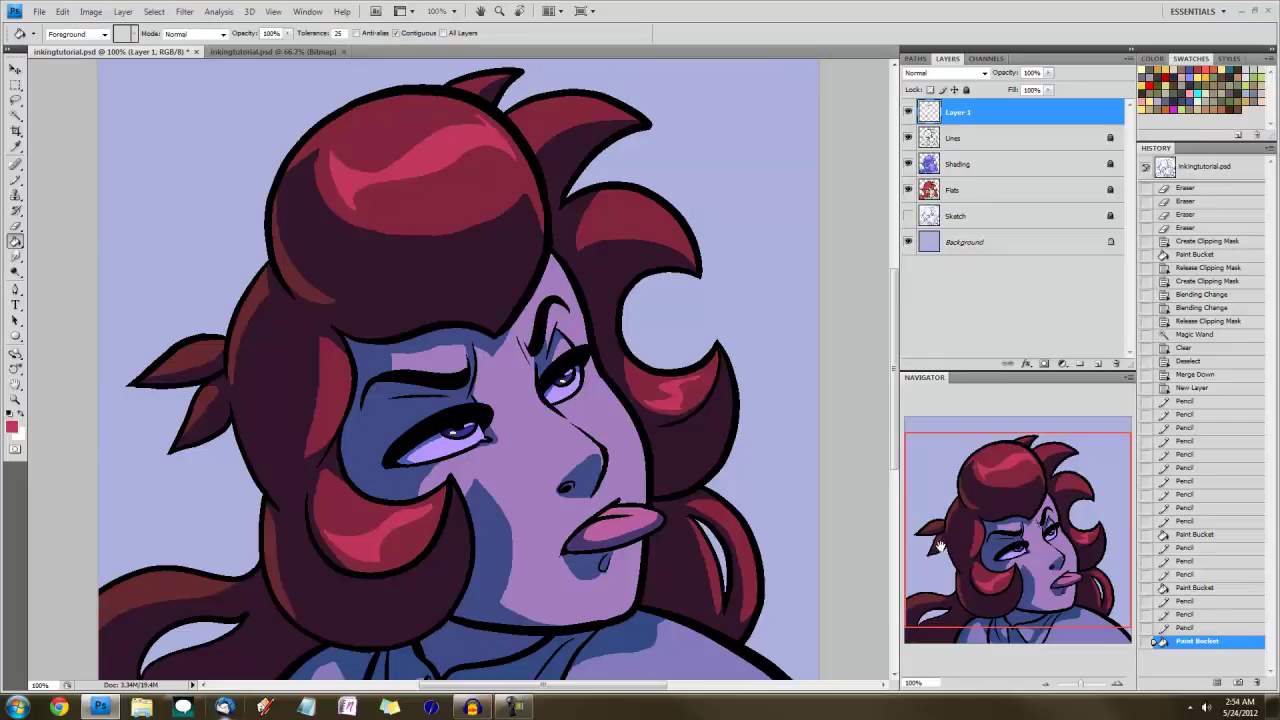
drag(1069, 512, 1063, 494)
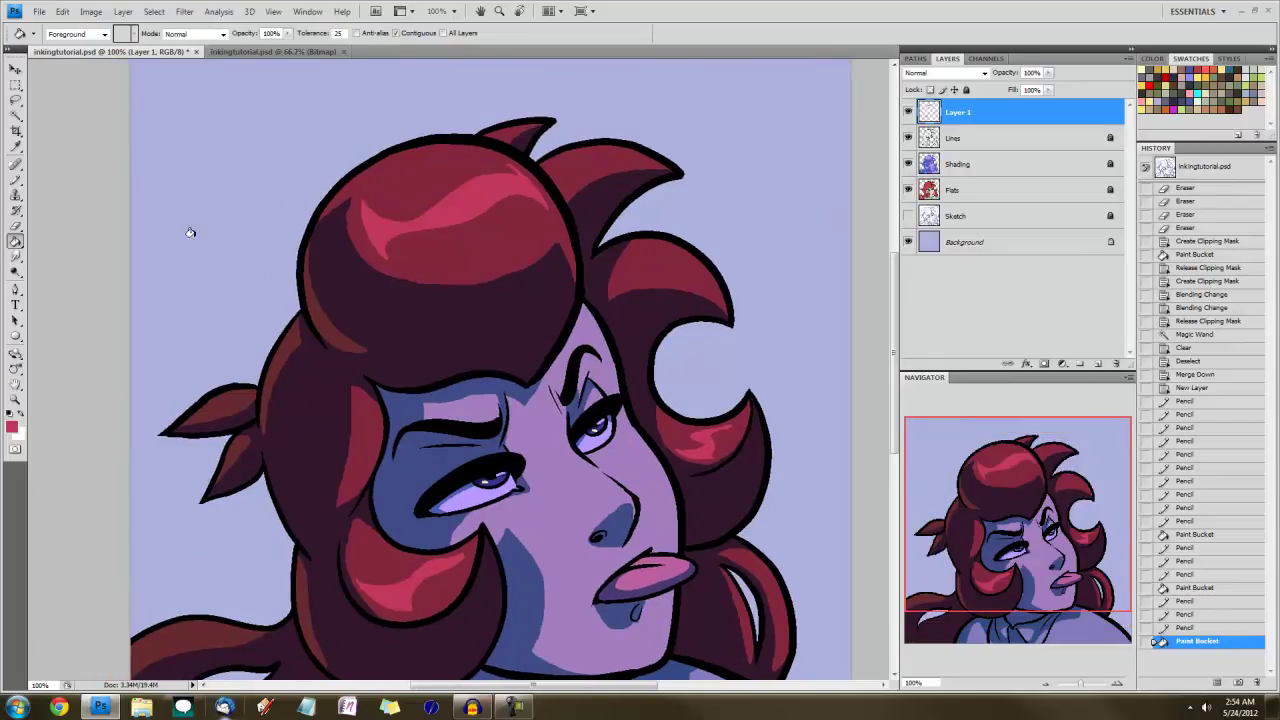
Sample the lip color, brighten it to a lighter pink, and paint a highlight on the lower lip with the Pencil
click(16, 180)
alt+click(620, 562)
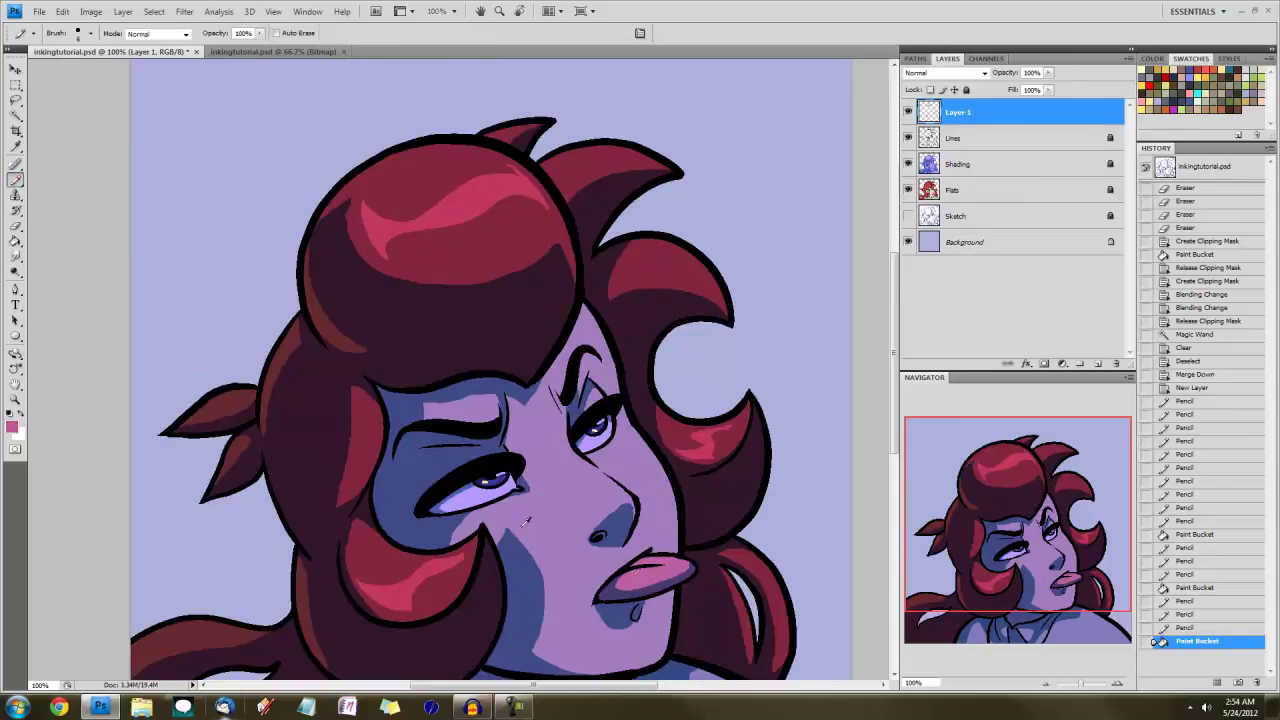
click(12, 426)
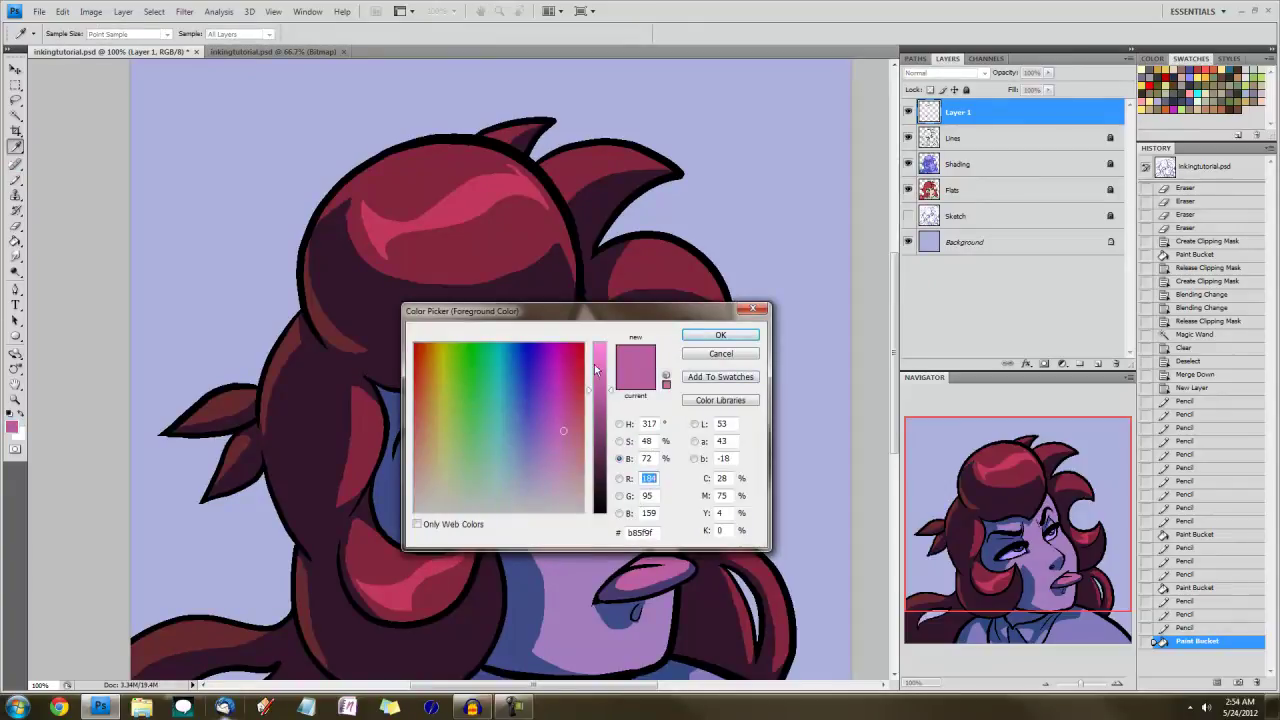
click(602, 365)
click(720, 335)
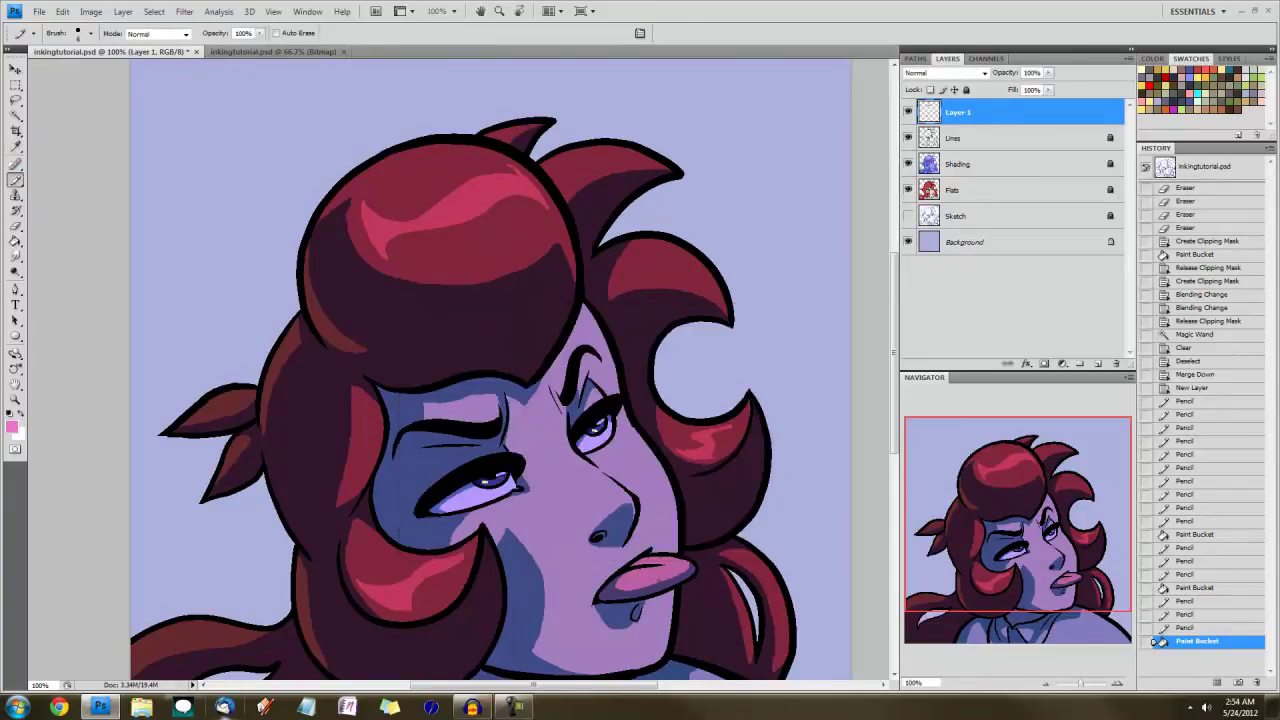
drag(640, 579, 674, 562)
drag(1028, 558, 1029, 584)
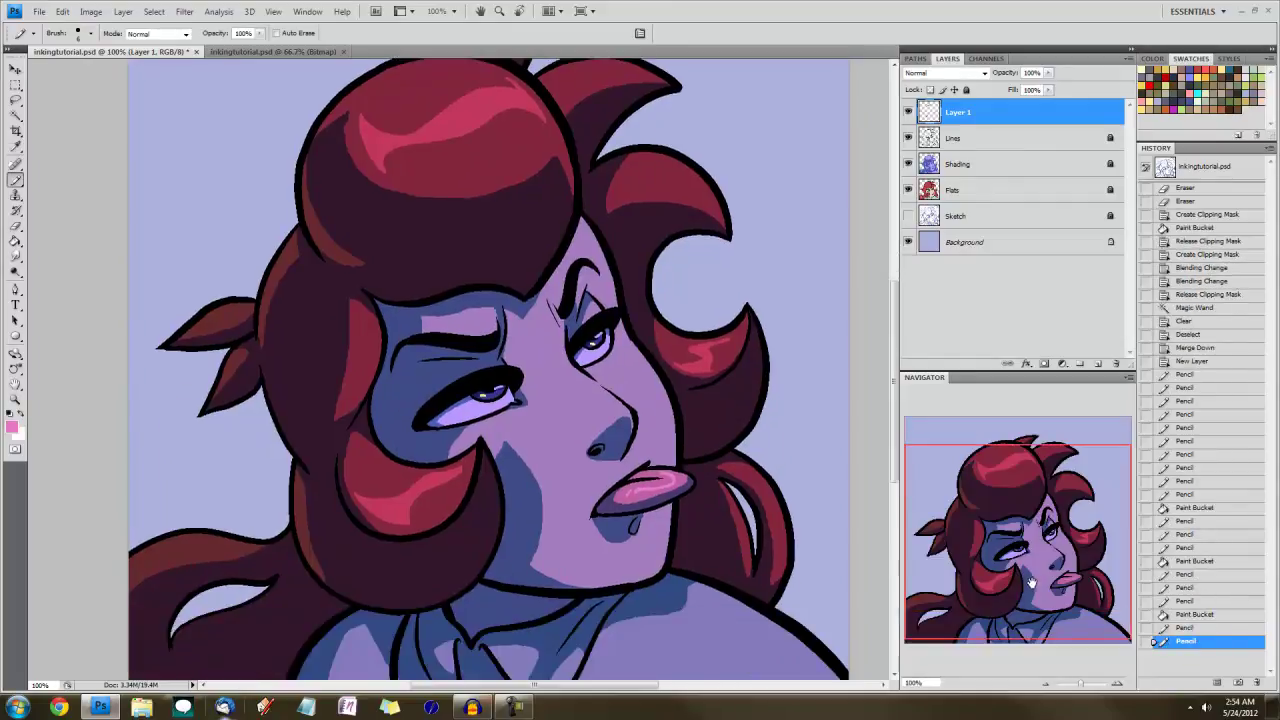
mouse_move(1034, 530)
mouse_down()
mouse_move(1048, 505)
mouse_move(1045, 585)
mouse_move(1003, 545)
mouse_move(1016, 568)
mouse_up()
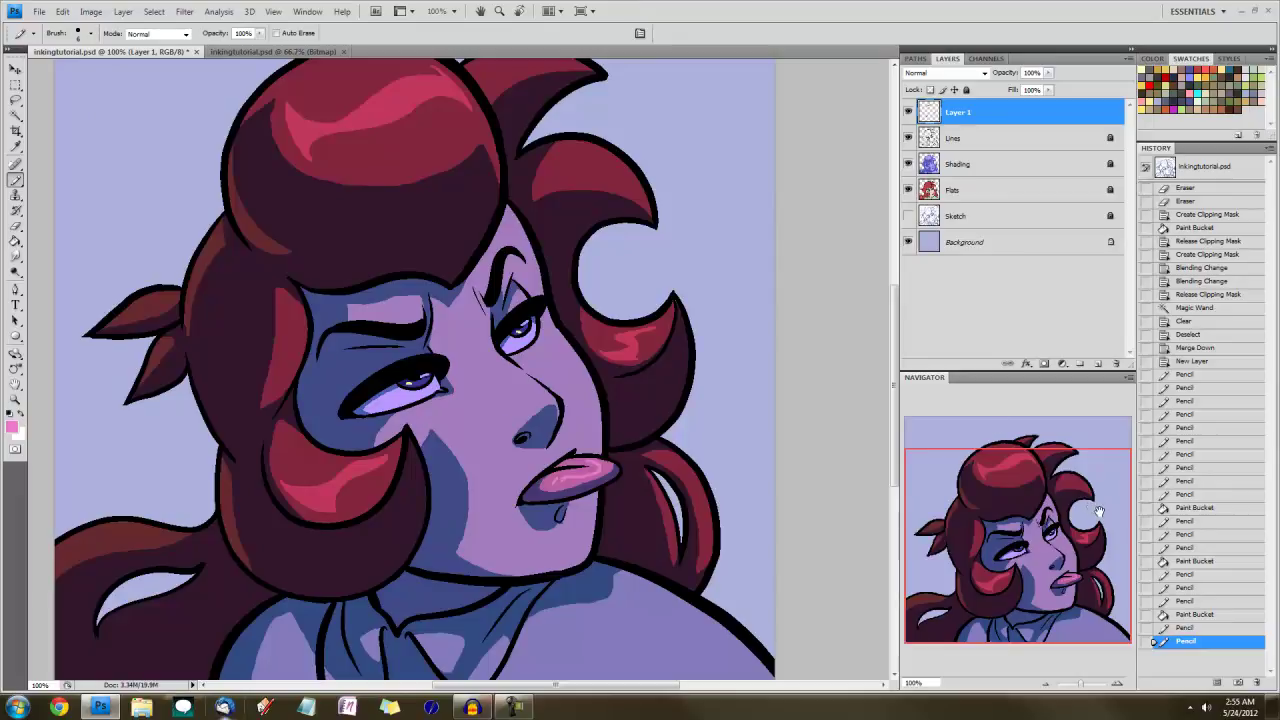
drag(1035, 525, 1035, 492)
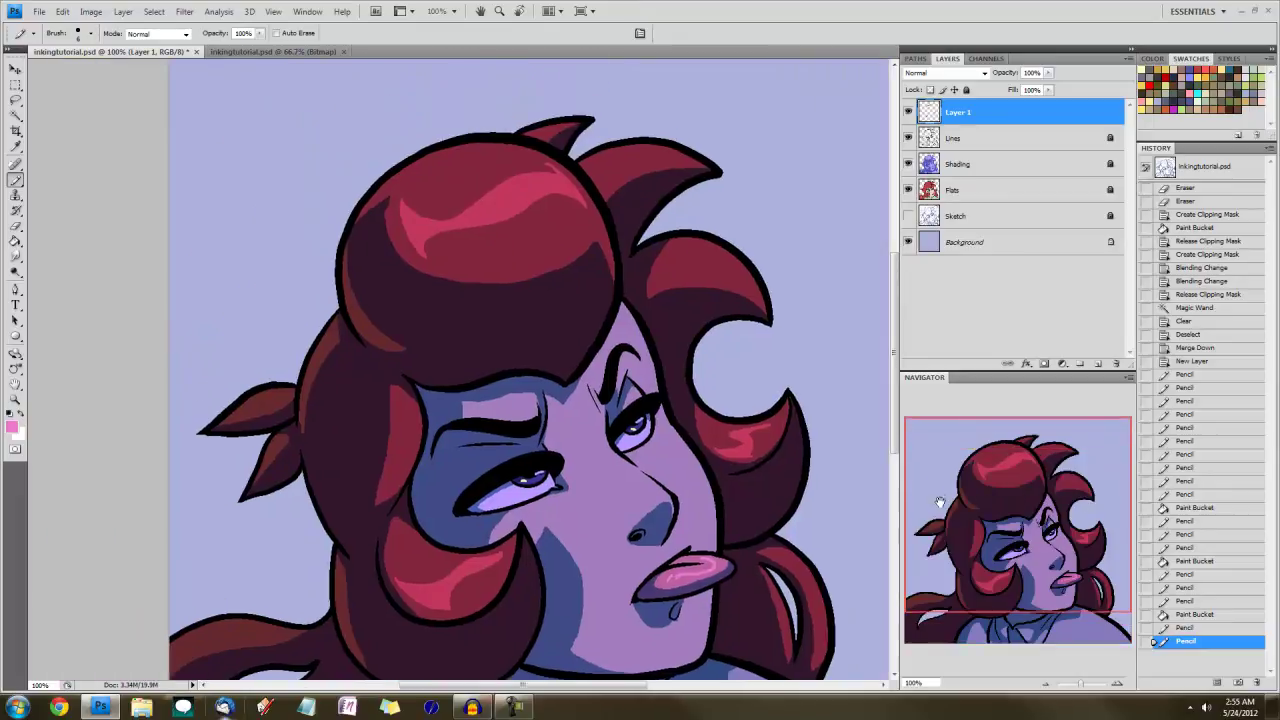